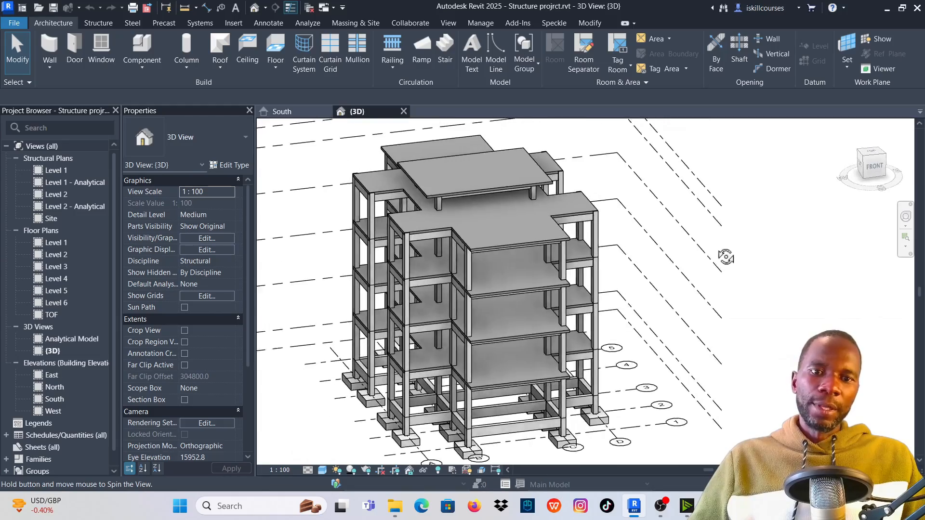
# Examine the multi-storey concrete frame in 3D from several sides, including its slabs, beams, columns and foundations.
pyautogui.keyDown('shift'); pyautogui.moveTo(631, 252); pyautogui.dragTo(578, 274, button='middle'); pyautogui.keyUp('shift')
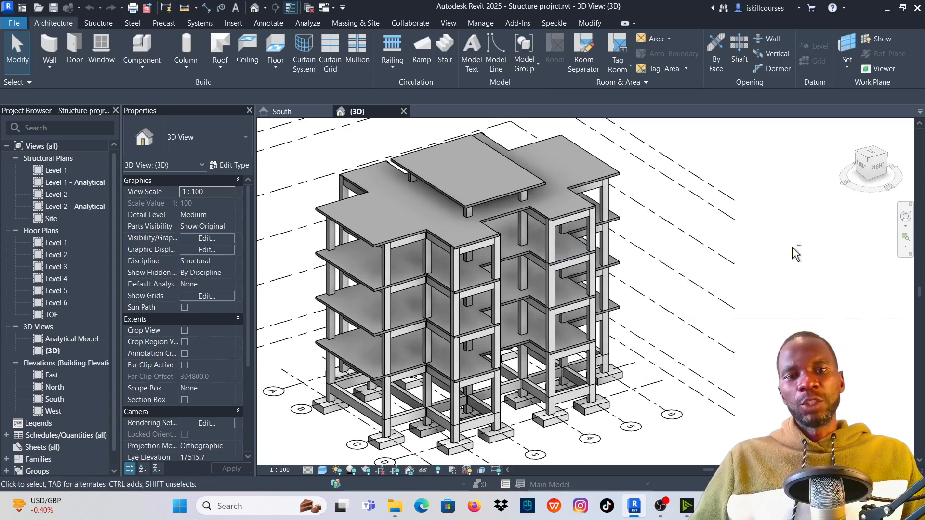
pyautogui.keyDown('shift'); pyautogui.moveTo(795, 254); pyautogui.dragTo(683, 259, button='middle'); pyautogui.keyUp('shift')
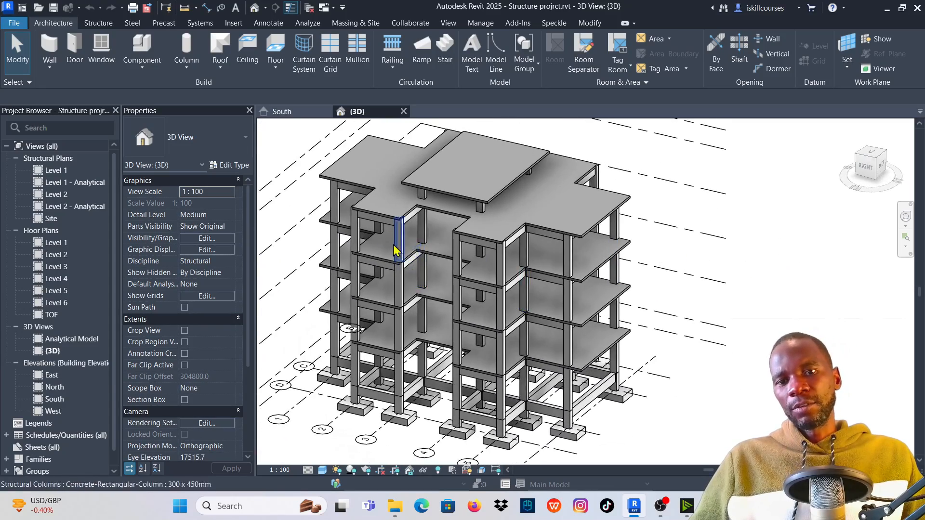
pyautogui.scroll(2, 377, 219)
pyautogui.scroll(-2, 371, 220)
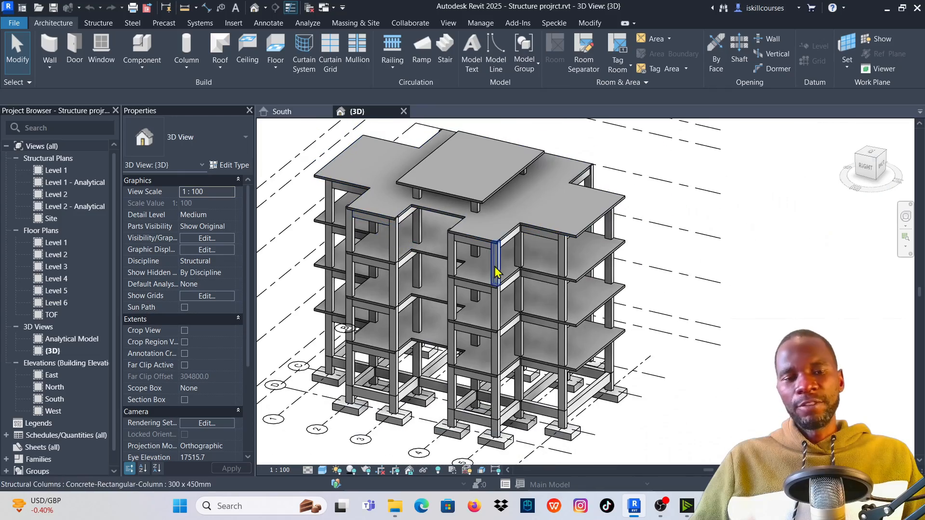
pyautogui.scroll(-1, 578, 260)
pyautogui.keyDown('shift'); pyautogui.moveTo(773, 220); pyautogui.dragTo(798, 223, button='middle'); pyautogui.keyUp('shift')
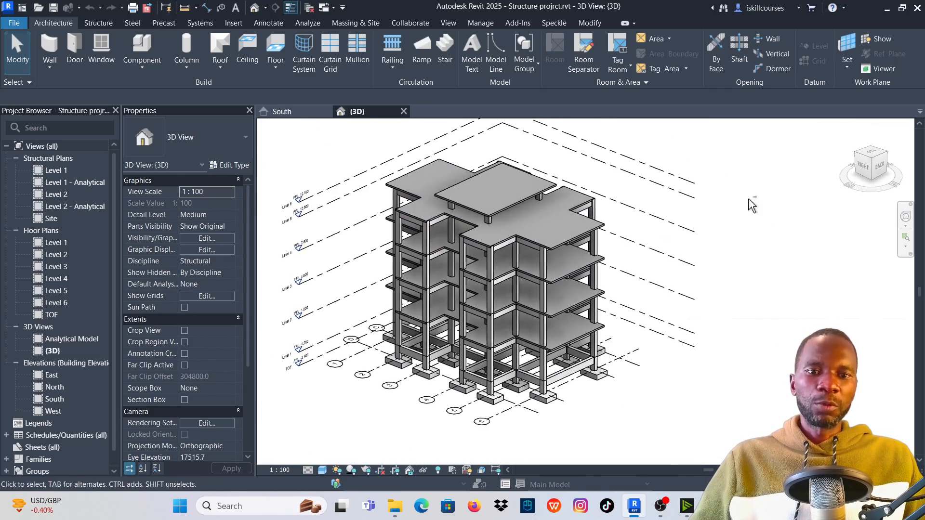
pyautogui.scroll(5, 526, 243)
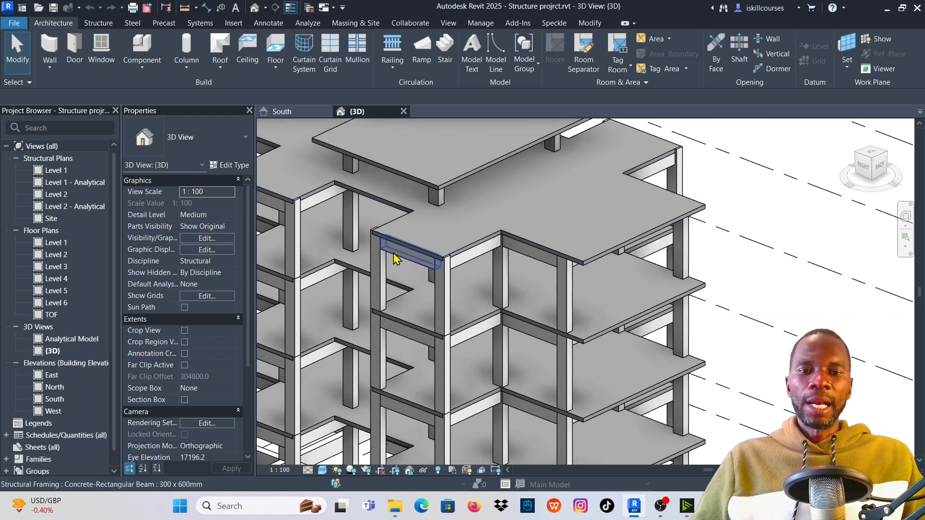
pyautogui.scroll(-2, 580, 278)
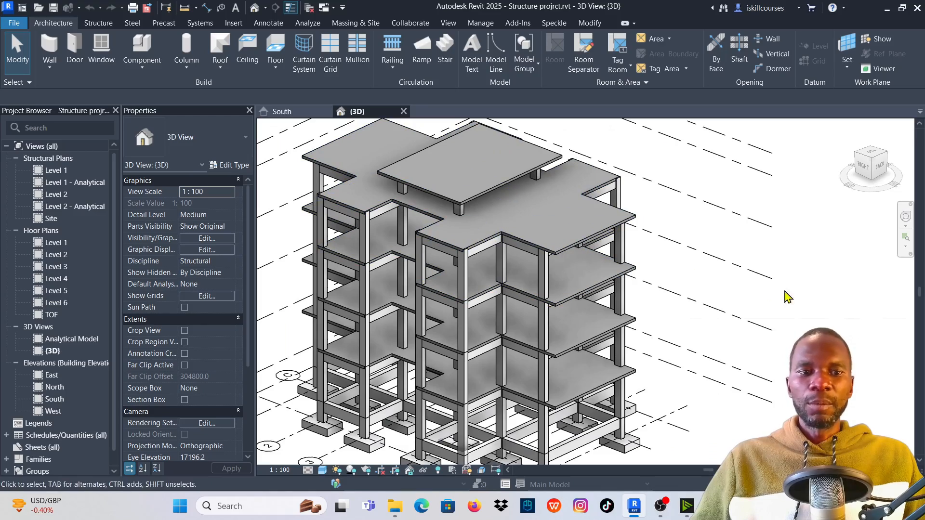
pyautogui.keyDown('shift'); pyautogui.moveTo(799, 250); pyautogui.dragTo(781, 279, button='middle'); pyautogui.keyUp('shift')
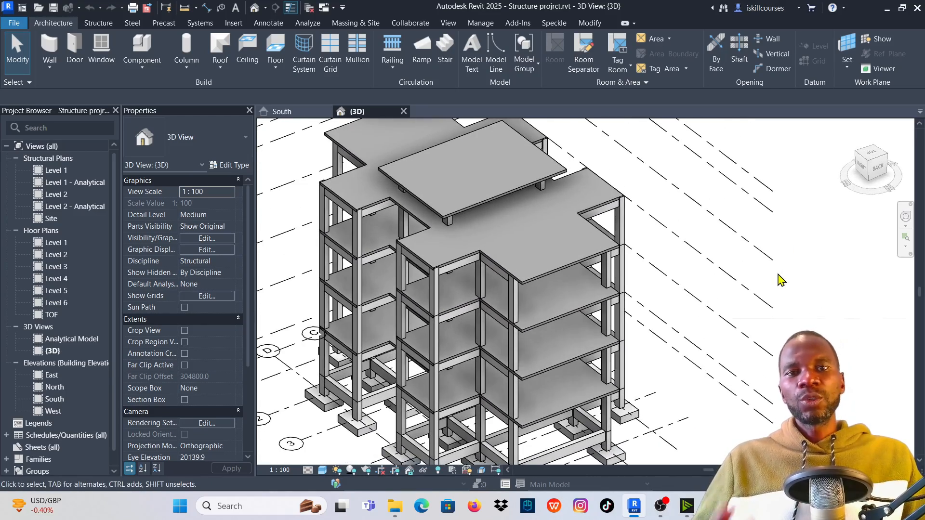
pyautogui.scroll(-3, 781, 280)
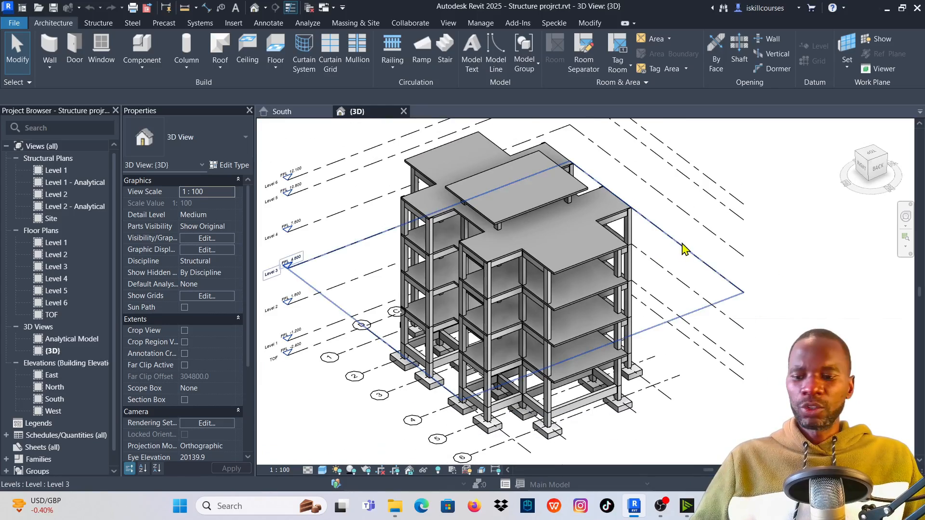
pyautogui.keyDown('shift'); pyautogui.moveTo(771, 250); pyautogui.dragTo(838, 214, button='middle'); pyautogui.keyUp('shift')
pyautogui.scroll(5, 552, 370)
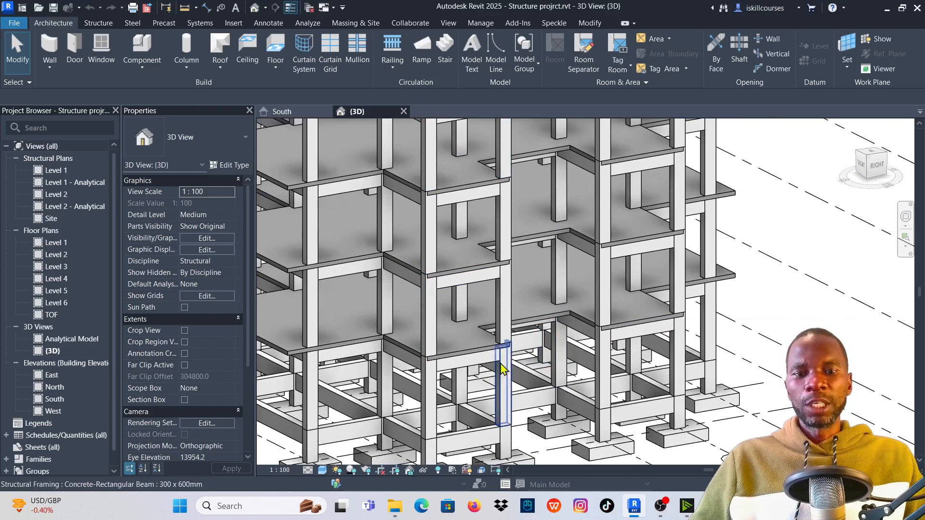
pyautogui.scroll(-5, 577, 308)
pyautogui.keyDown('shift'); pyautogui.moveTo(780, 244); pyautogui.dragTo(713, 262, button='middle'); pyautogui.keyUp('shift')
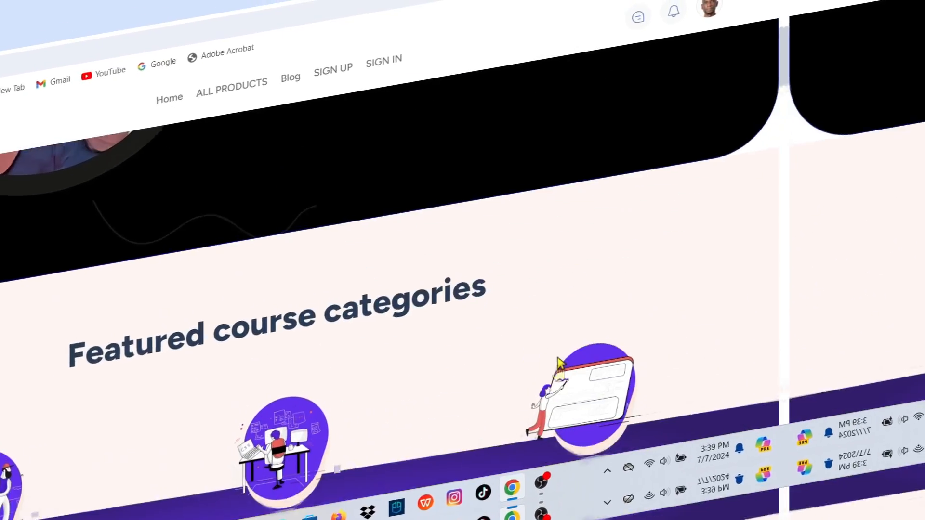
# Switch to the skillmaxcad.com home page in the browser and look through its course categories, popular courses, FAQ and contact form.
pyautogui.scroll(-5, 602, 371)
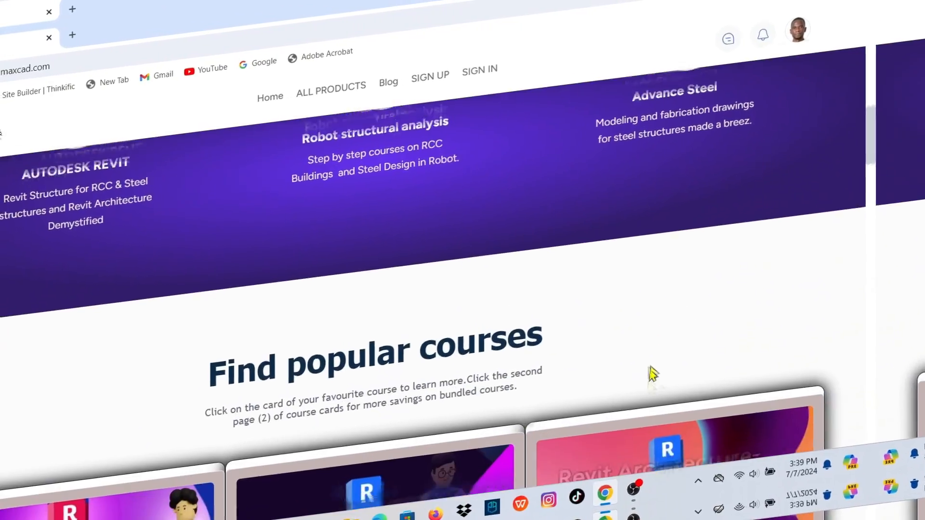
pyautogui.scroll(-5, 651, 373)
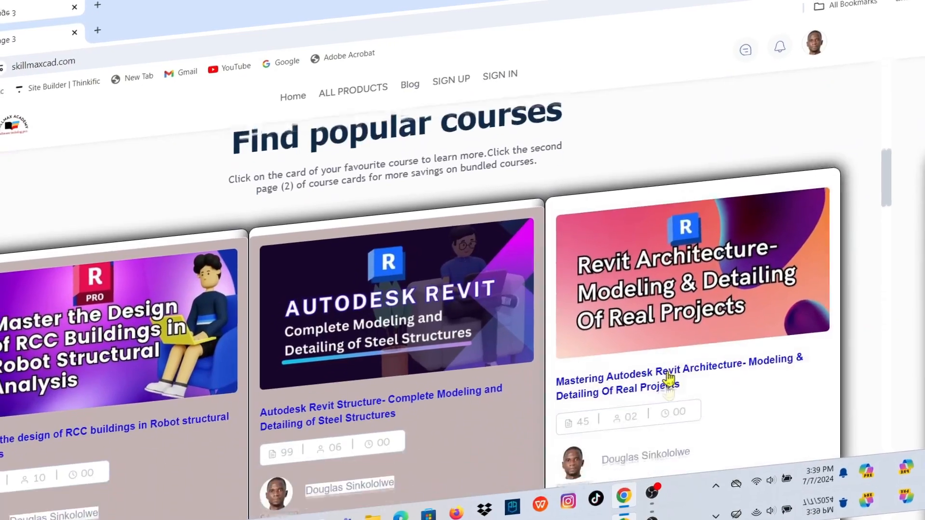
pyautogui.scroll(-5, 673, 381)
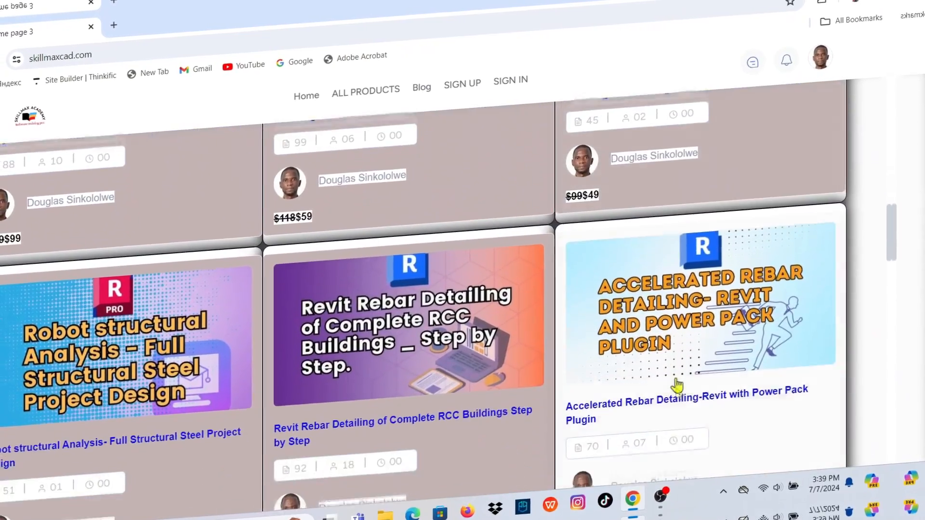
pyautogui.scroll(-6, 681, 384)
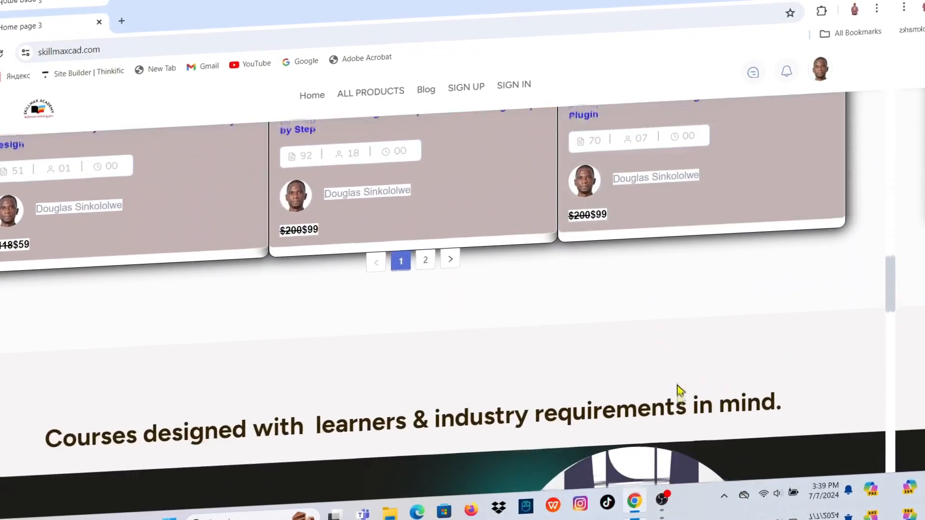
pyautogui.scroll(-6, 680, 386)
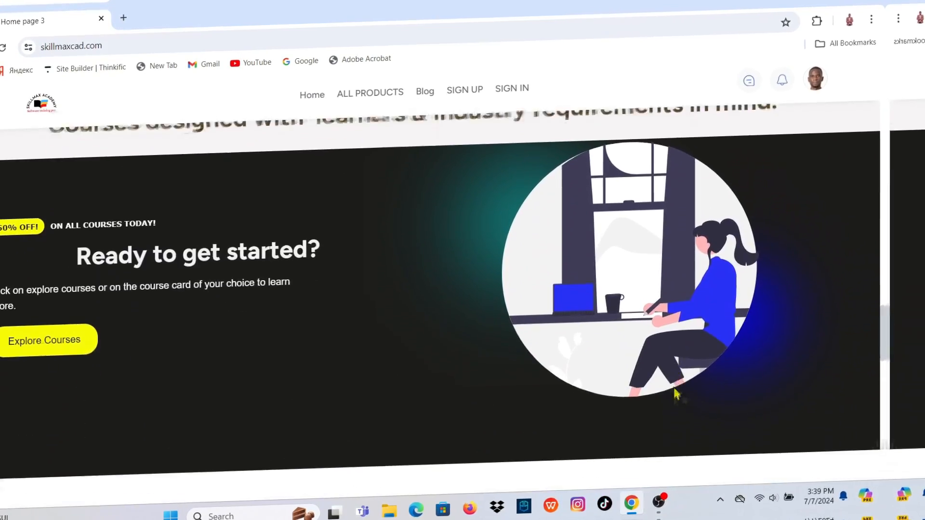
pyautogui.scroll(-6, 674, 394)
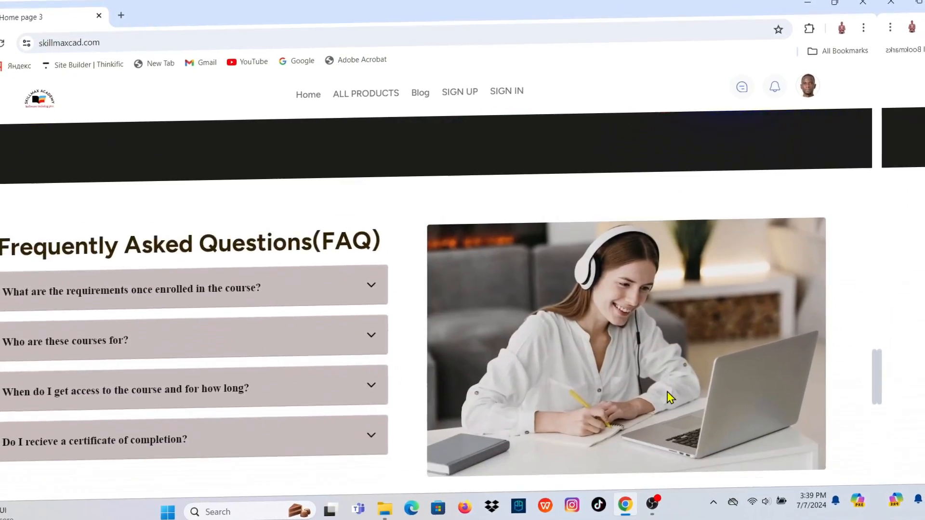
pyautogui.scroll(-6, 667, 398)
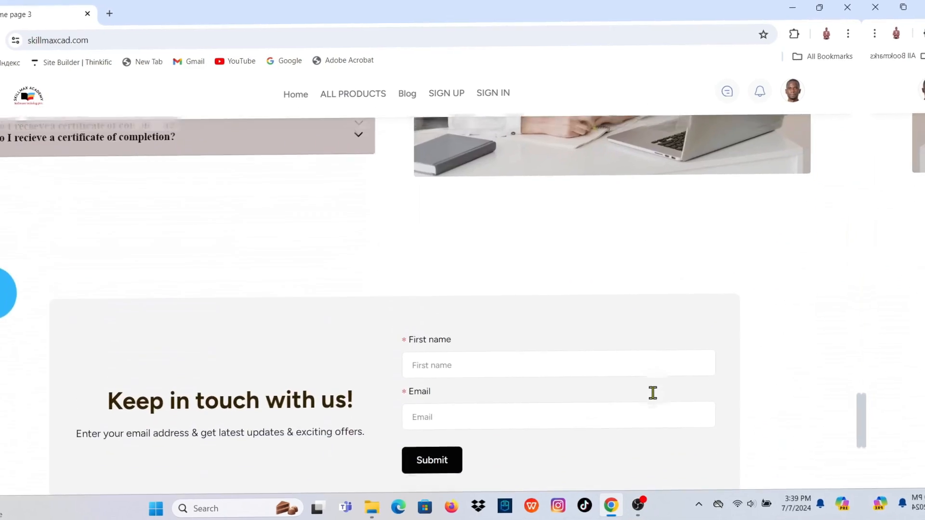
pyautogui.scroll(-5, 648, 399)
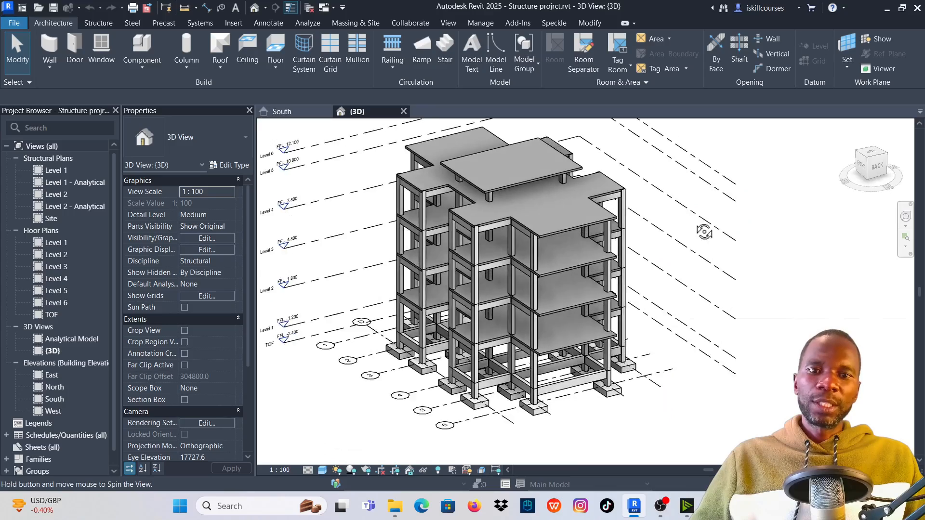
# Switch back to Revit and close the 3D and South elevation views of the finished structure project.
pyautogui.keyDown('shift'); pyautogui.moveTo(702, 231); pyautogui.dragTo(563, 217, button='middle'); pyautogui.keyUp('shift')
pyautogui.scroll(3, 564, 213)
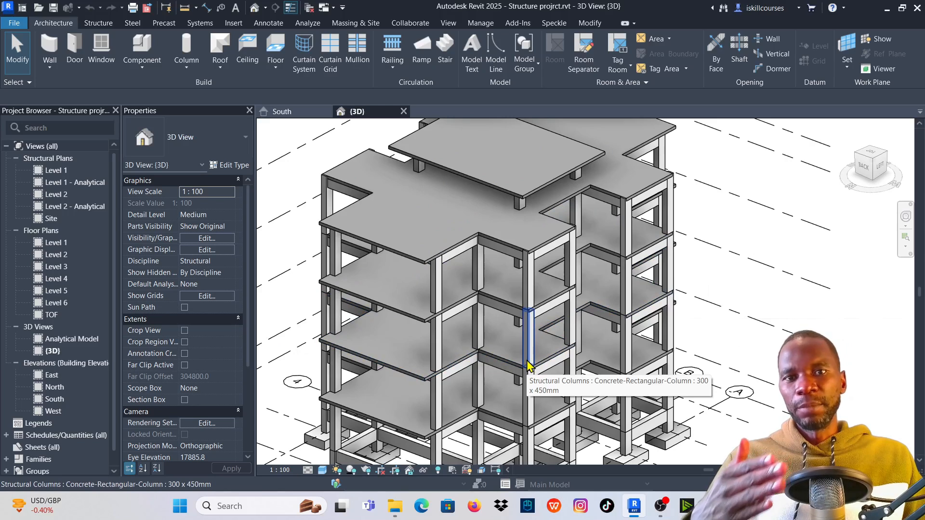
pyautogui.scroll(-2, 528, 366)
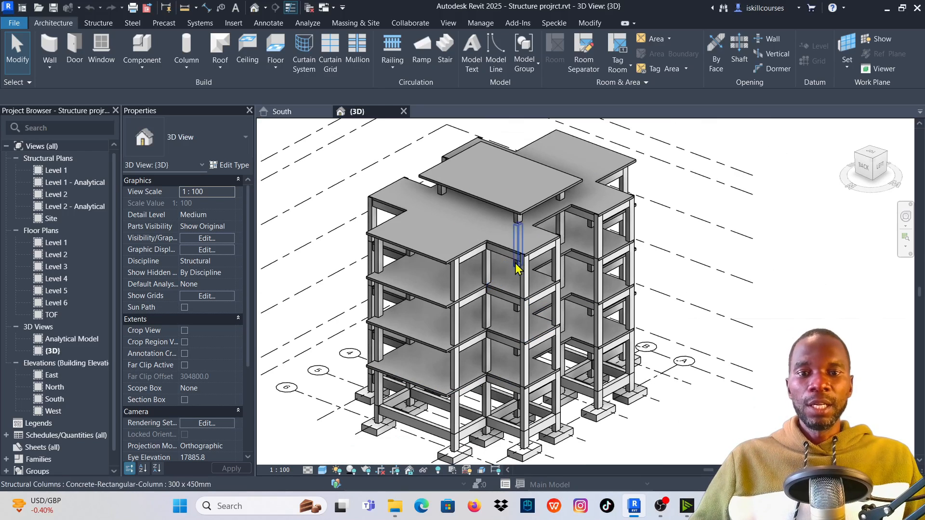
pyautogui.scroll(-1, 516, 220)
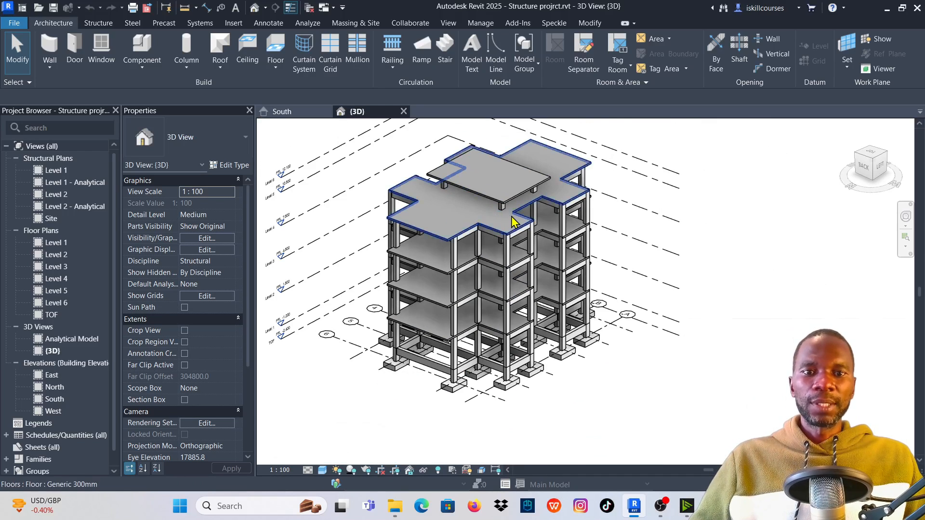
pyautogui.scroll(2, 513, 207)
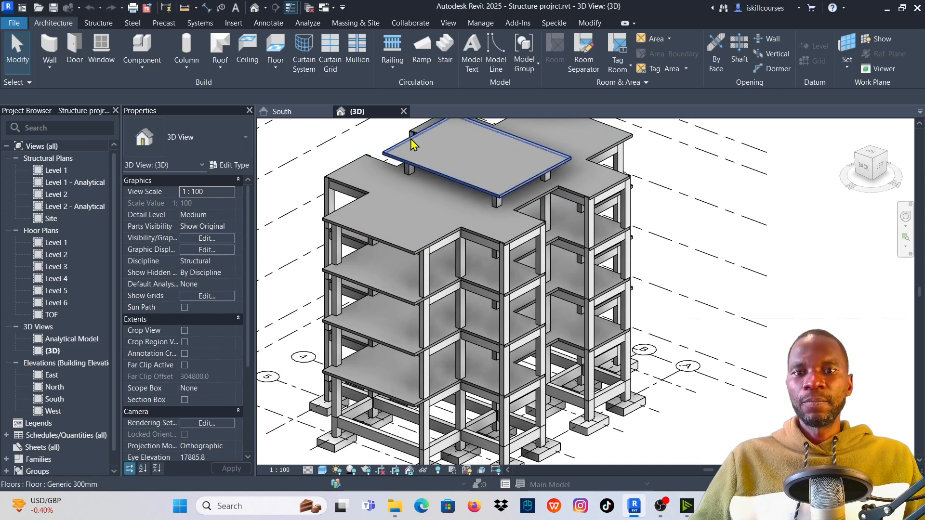
pyautogui.click(404, 112)
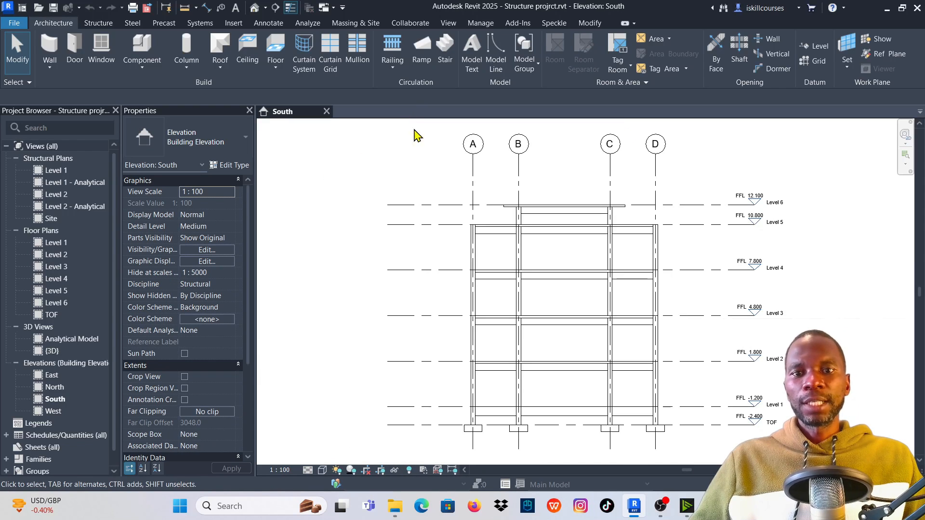
pyautogui.click(327, 112)
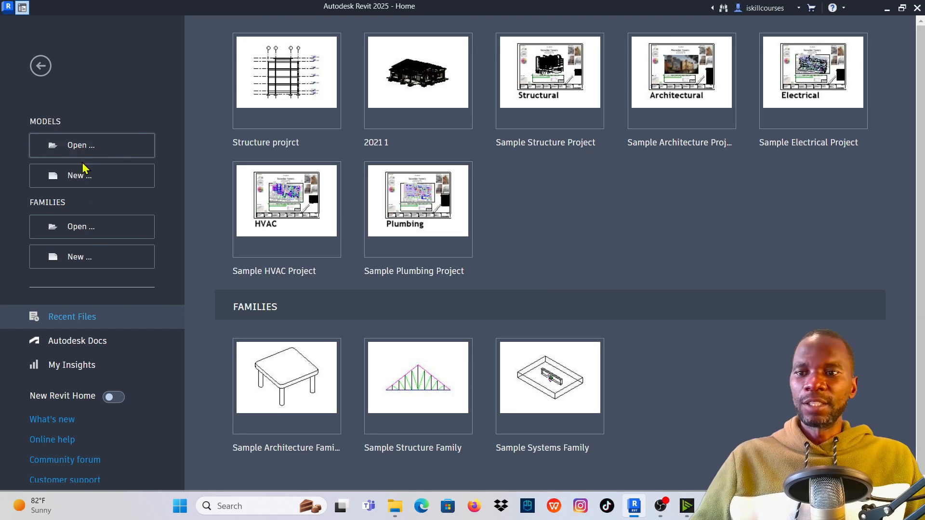
# Start a new model project and browse for its template file in the English folder under Templates.
pyautogui.click(83, 181)
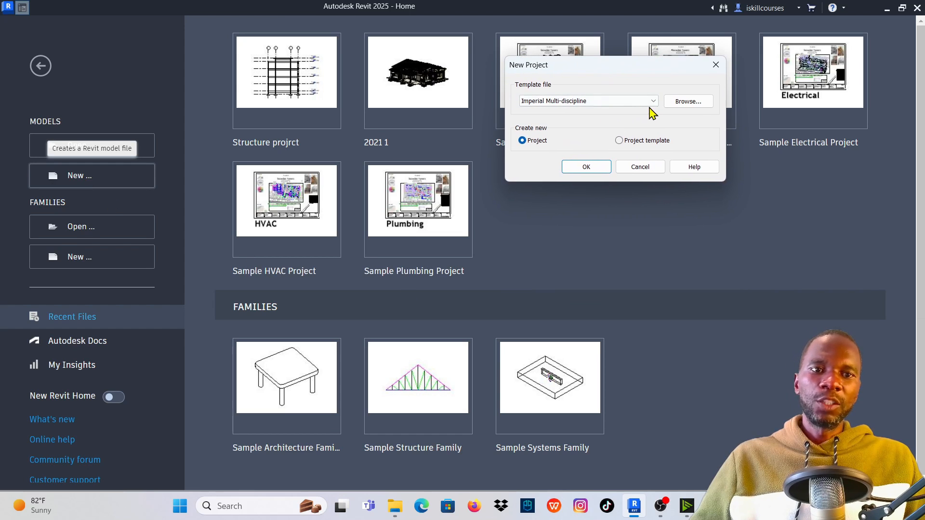
pyautogui.click(653, 101)
pyautogui.click(652, 103)
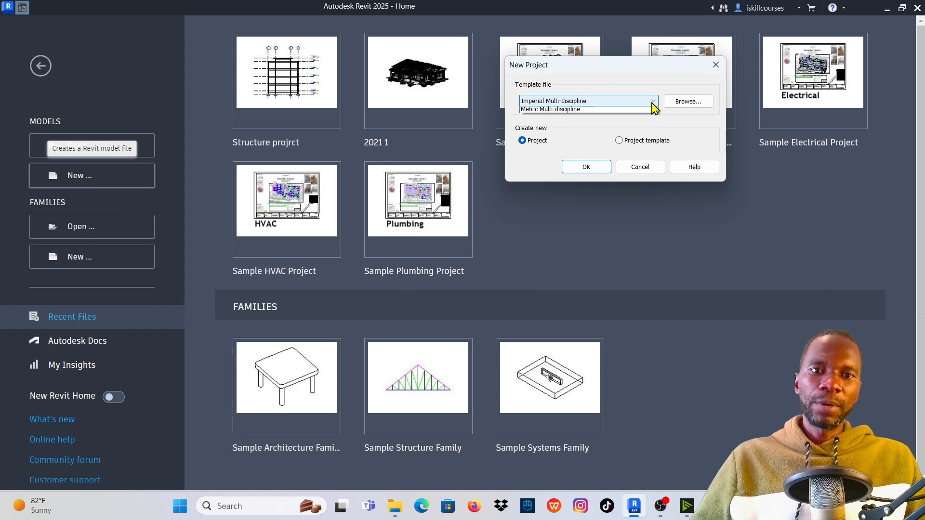
pyautogui.click(652, 103)
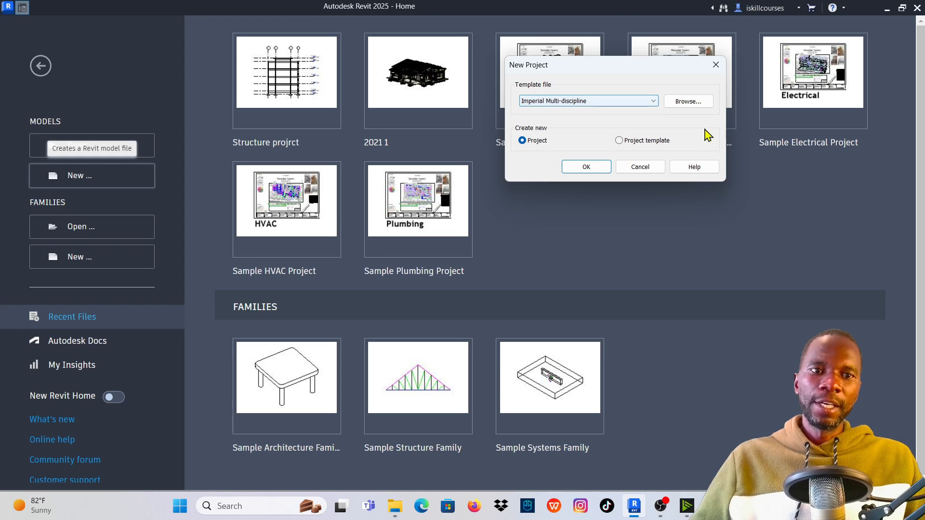
pyautogui.click(688, 101)
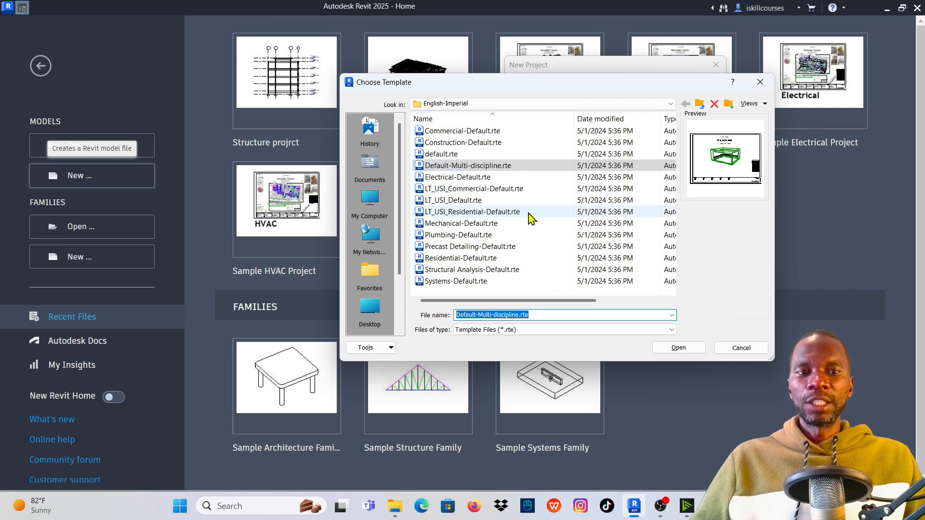
pyautogui.click(670, 104)
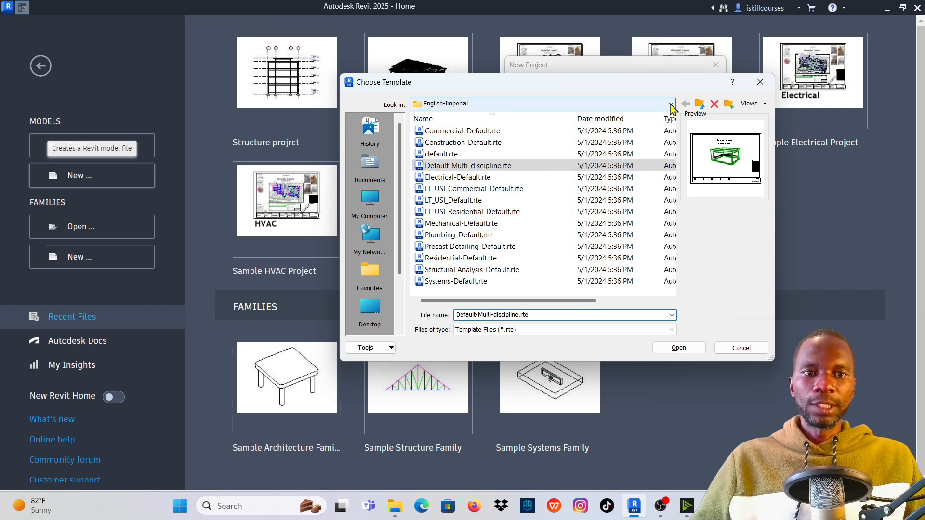
pyautogui.click(518, 174)
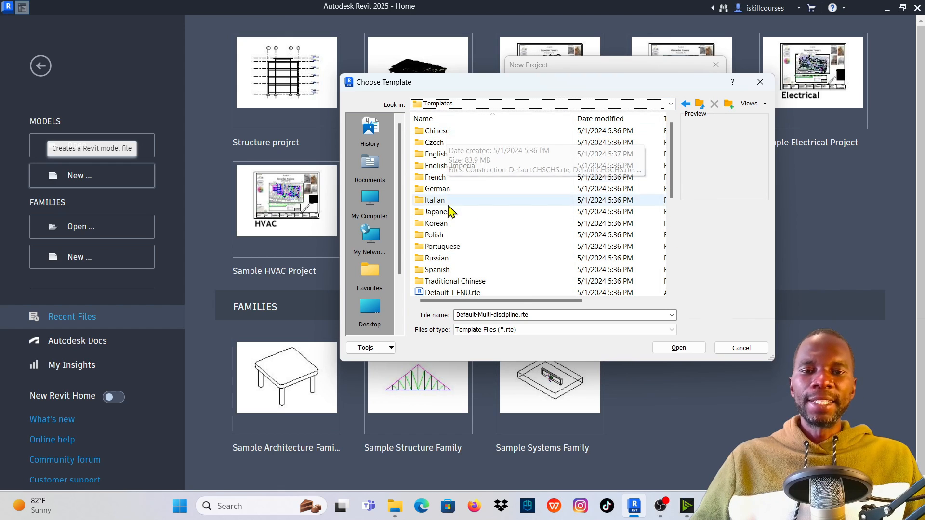
pyautogui.doubleClick(442, 154)
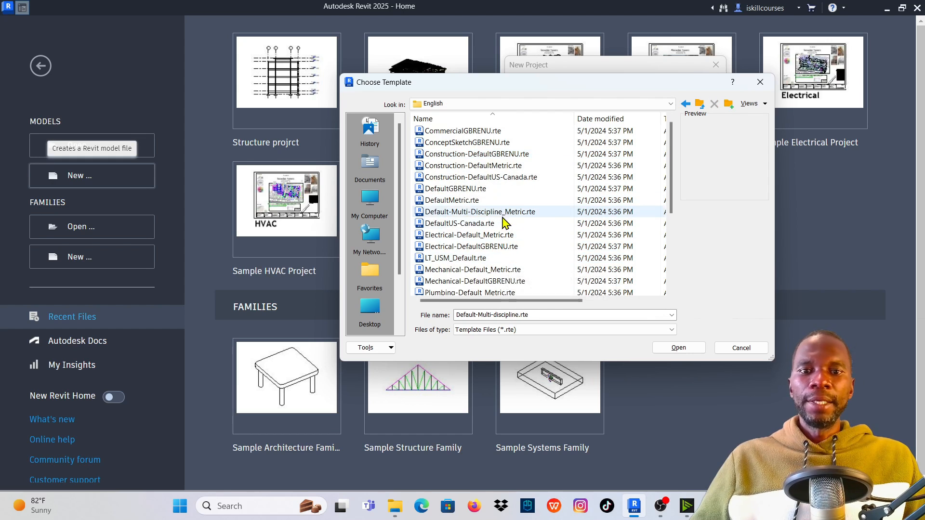
# Choose the Structural Analysis-DefaultGBRENU.rte template and create the new project from it.
pyautogui.scroll(-4, 499, 215)
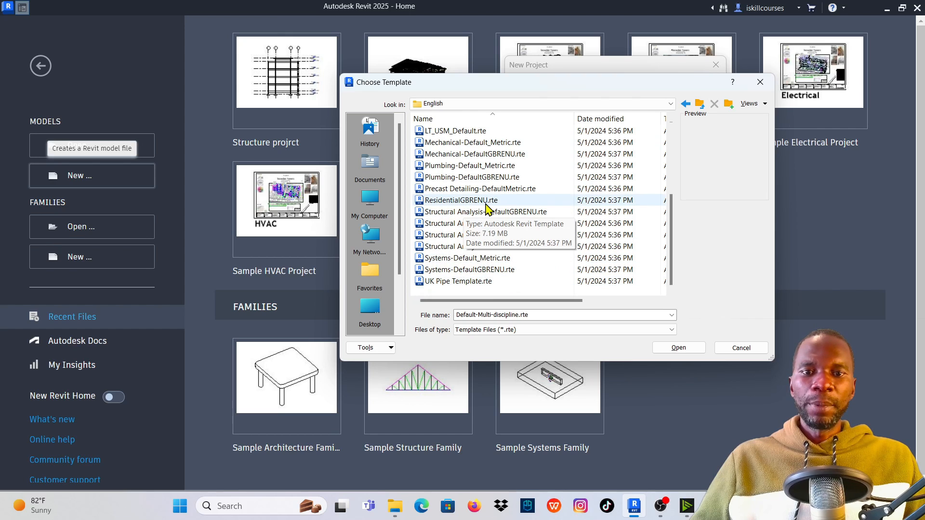
pyautogui.click(482, 212)
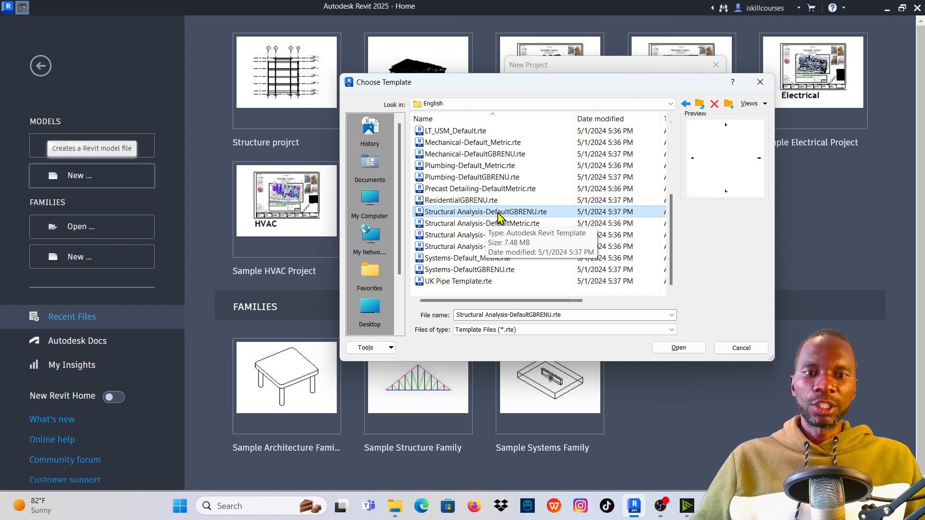
pyautogui.click(679, 347)
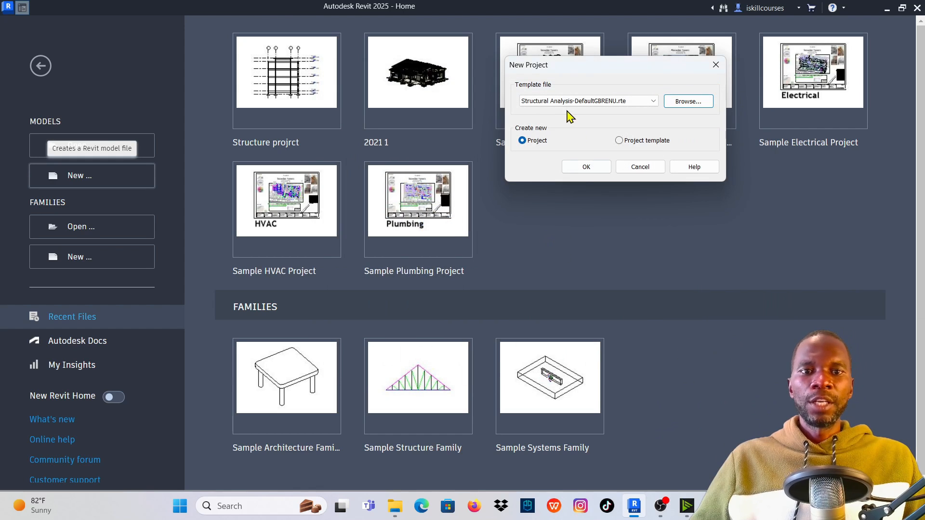
pyautogui.click(586, 167)
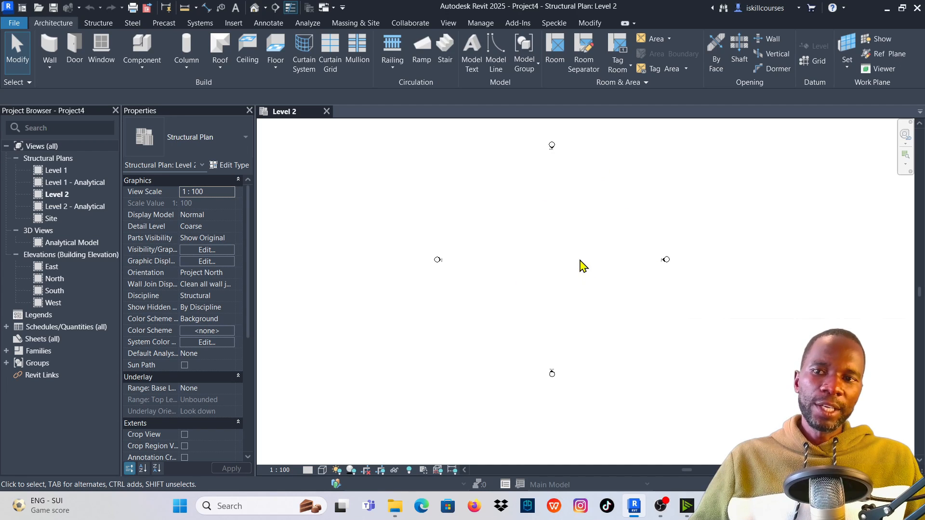
# Draw the first horizontal grid line across the lower part of the Level 2 plan, between the elevation markers.
pyautogui.click(101, 24)
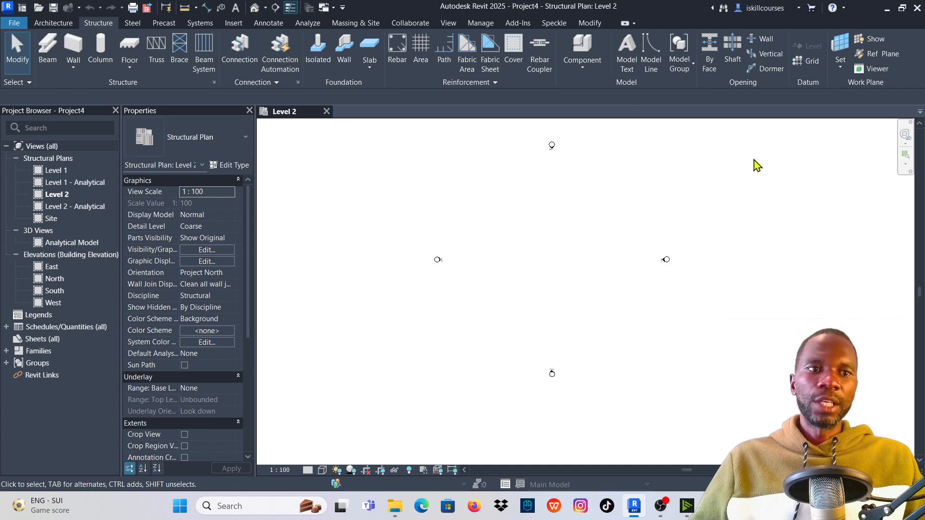
pyautogui.click(811, 62)
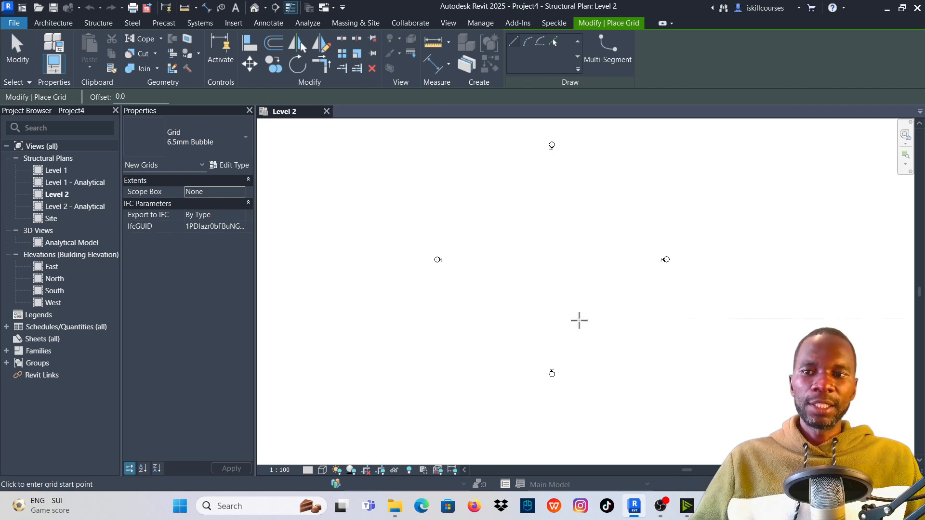
pyautogui.click(432, 329)
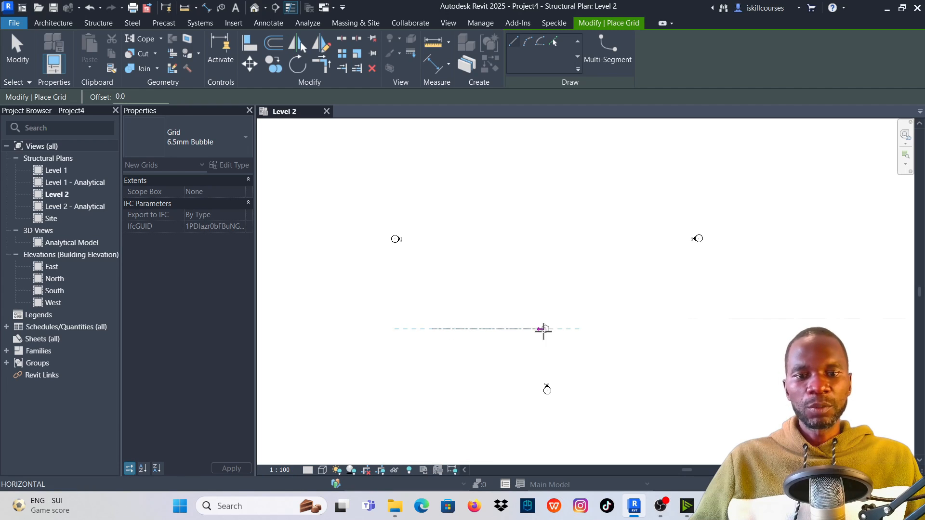
pyautogui.click(646, 329)
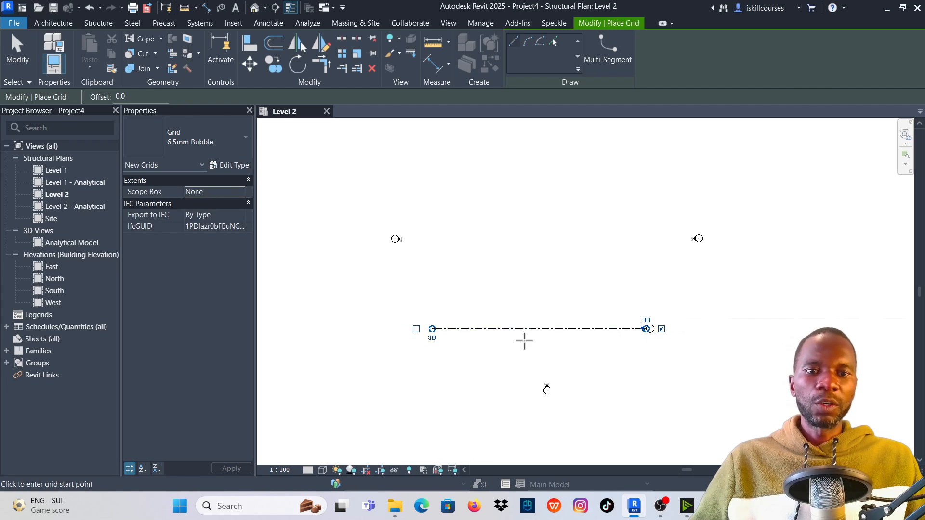
# Draw a second horizontal grid line 3000 mm above grid 1, with both ends aligned to it.
pyautogui.scroll(5, 462, 325)
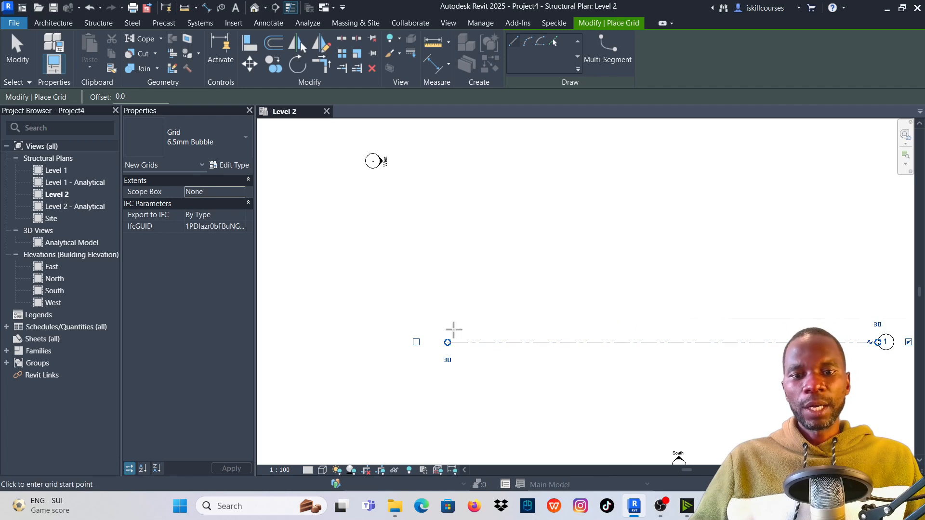
pyautogui.click(450, 305)
pyautogui.scroll(-3, 320, 304)
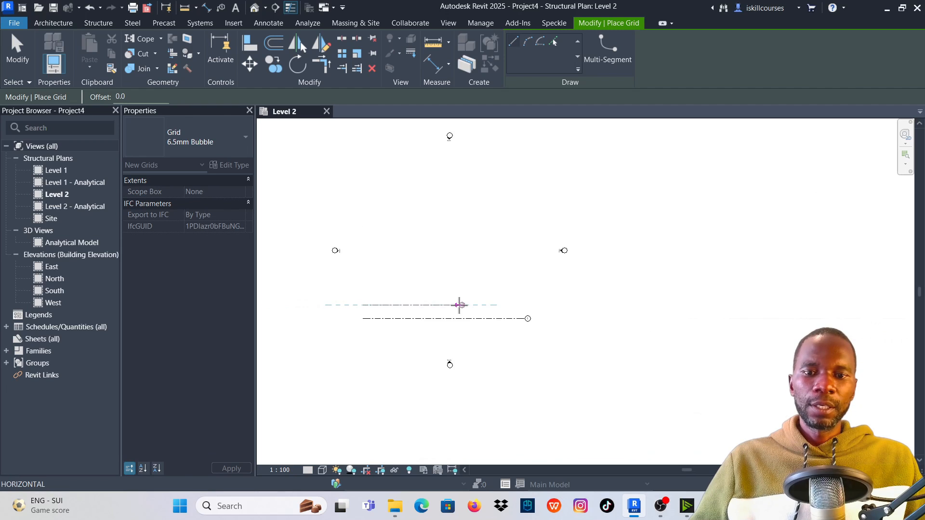
pyautogui.scroll(4, 459, 305)
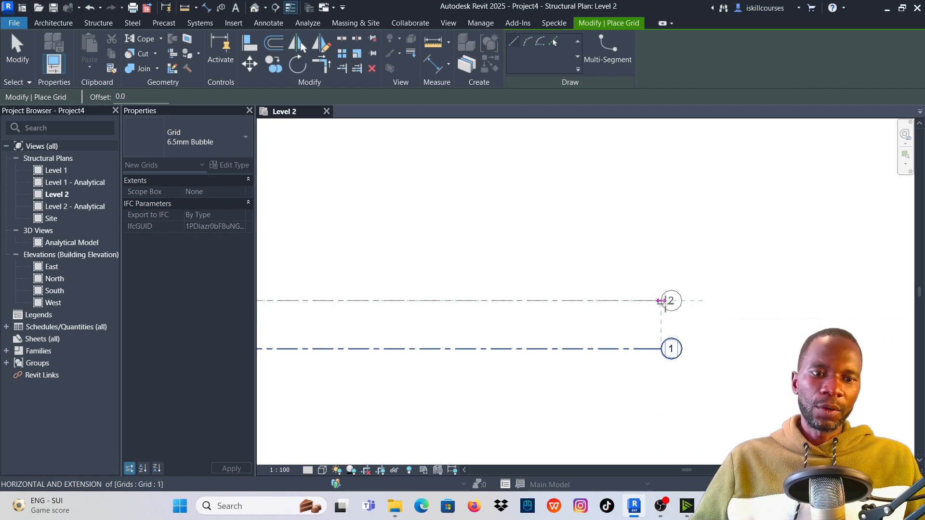
pyautogui.click(662, 301)
# Draw two more horizontal grid lines above grid 2 at 4000 mm spacing, aligned with the existing grid ends.
pyautogui.scroll(-2, 775, 331)
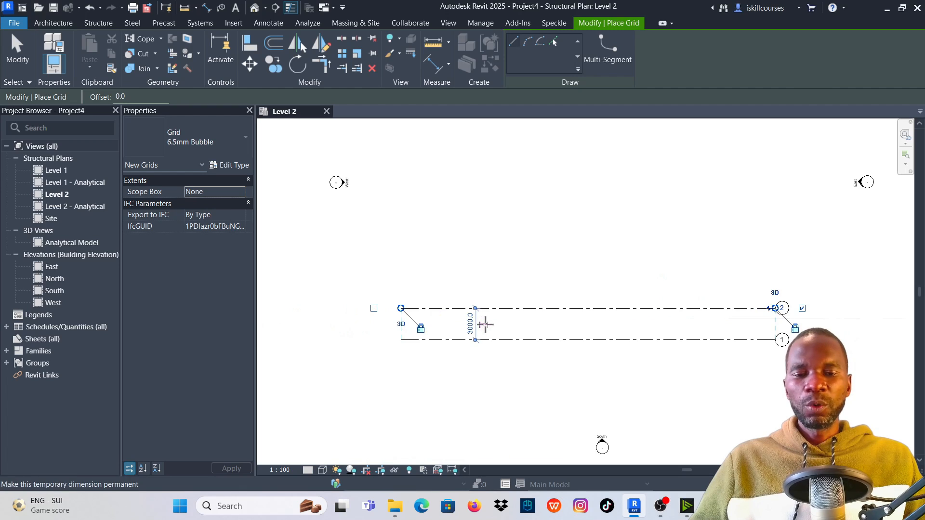
pyautogui.click(401, 266)
pyautogui.click(775, 266)
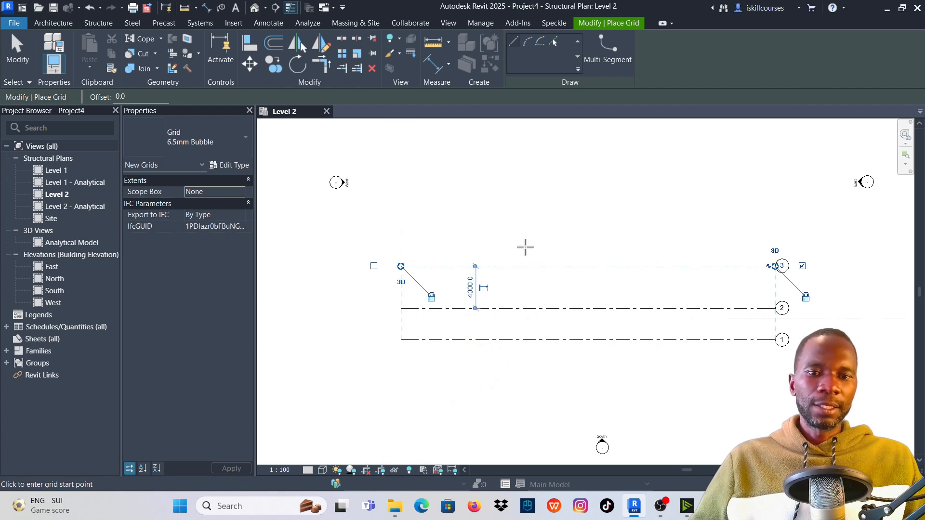
pyautogui.click(402, 223)
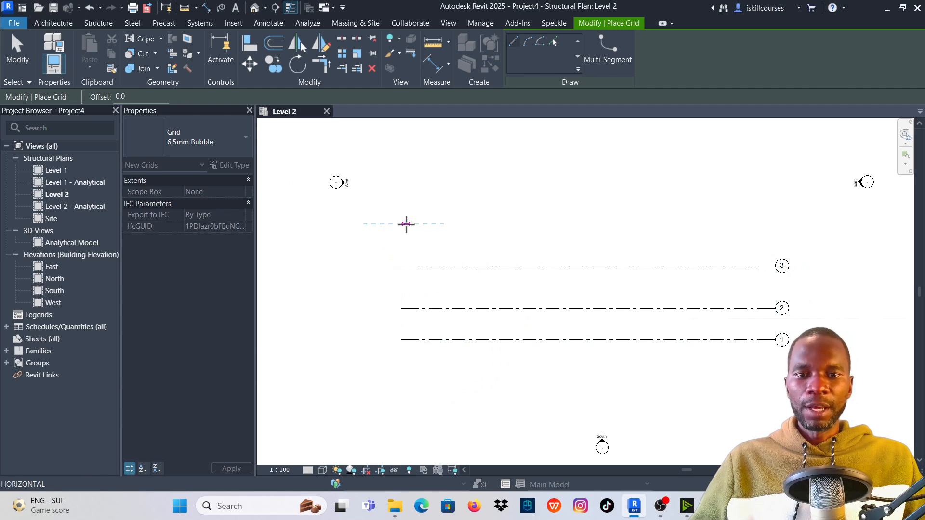
pyautogui.click(770, 224)
# Add a fifth horizontal grid line above grid 4 and a sixth 6000 mm above the fifth, then finish placing grids.
pyautogui.scroll(-2, 573, 292)
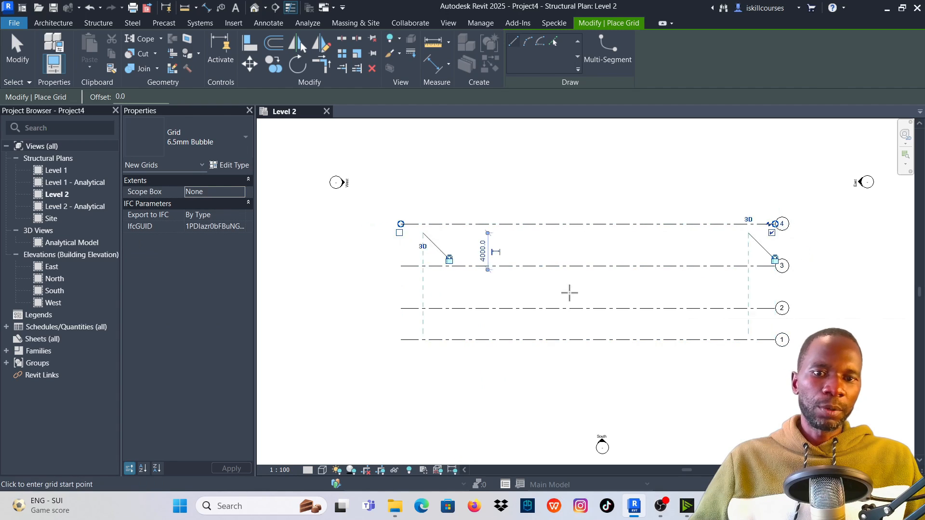
pyautogui.click(441, 200)
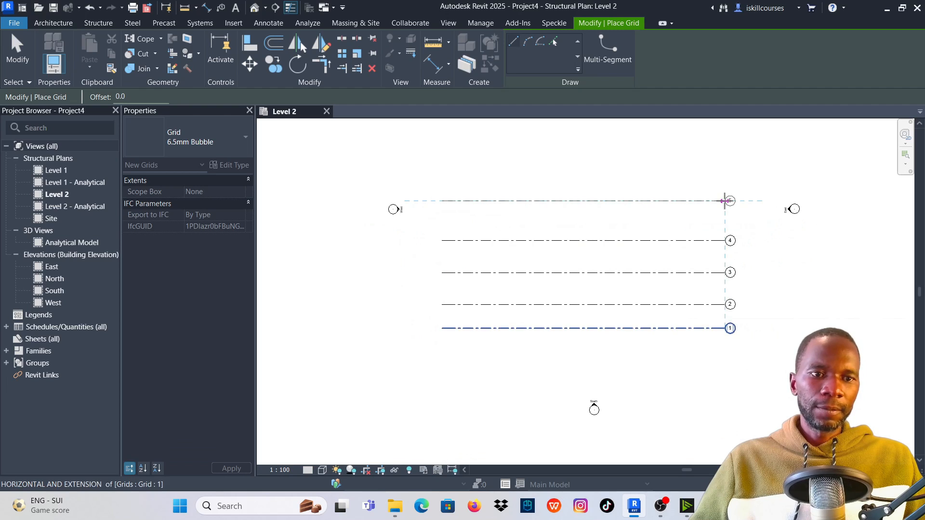
pyautogui.click(731, 201)
pyautogui.scroll(-2, 477, 356)
pyautogui.click(451, 204)
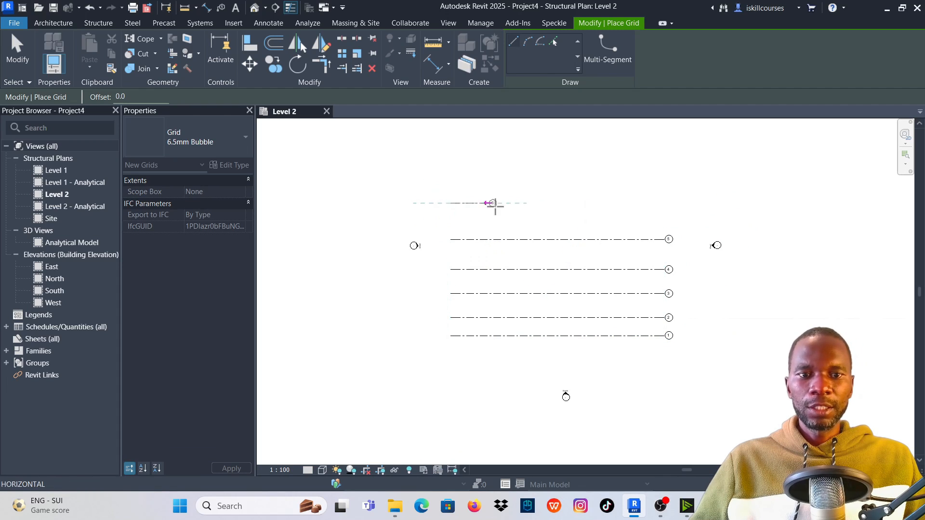
pyautogui.click(665, 203)
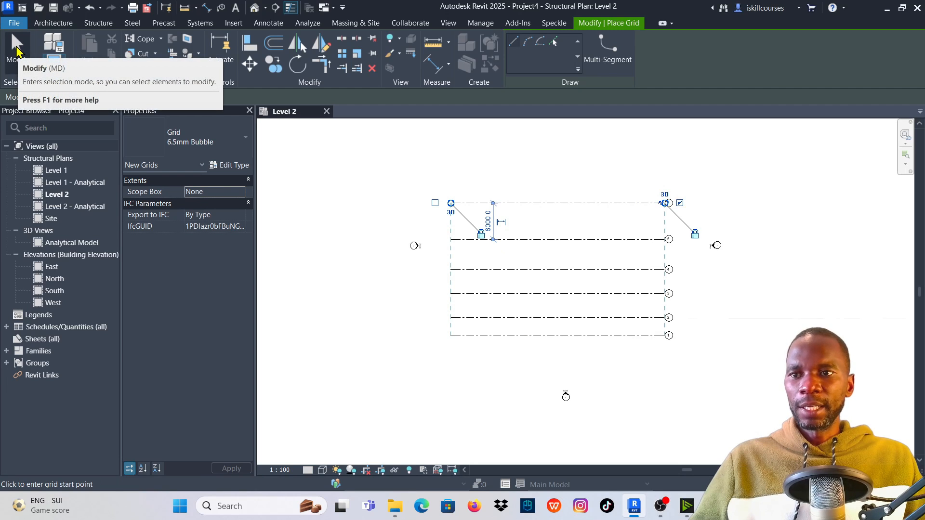
pyautogui.click(17, 48)
# Set the spacing between grids 2 and 3 to 3000 mm by moving grid 3.
pyautogui.scroll(5, 547, 347)
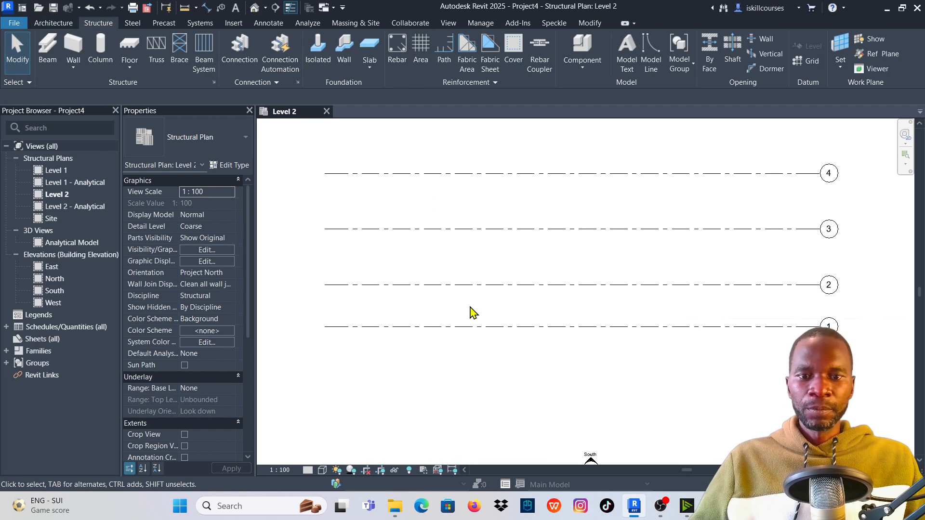
pyautogui.click(455, 285)
pyautogui.click(458, 269)
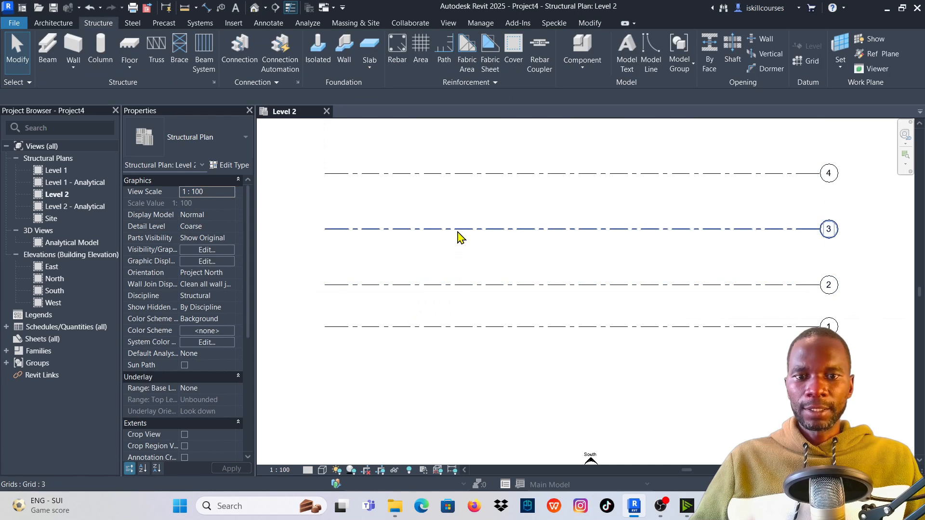
pyautogui.click(472, 233)
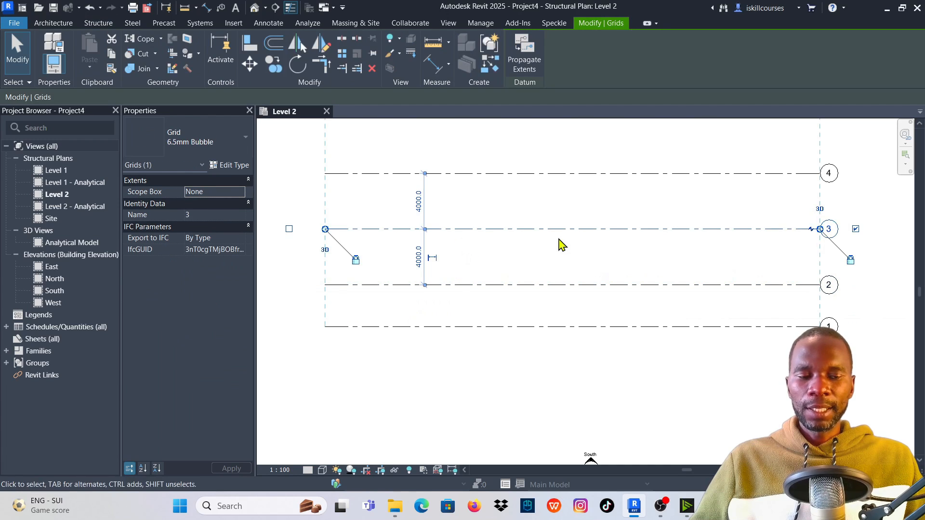
pyautogui.click(419, 257)
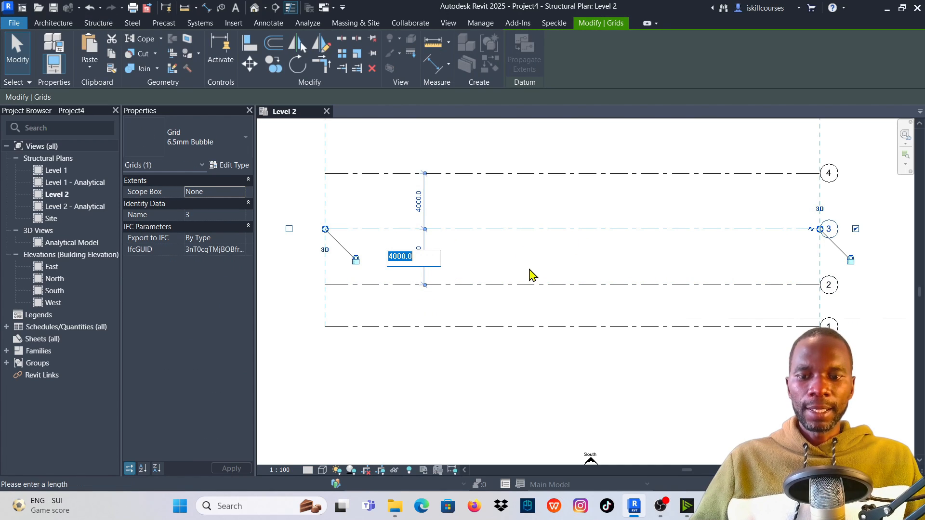
pyautogui.write('3')
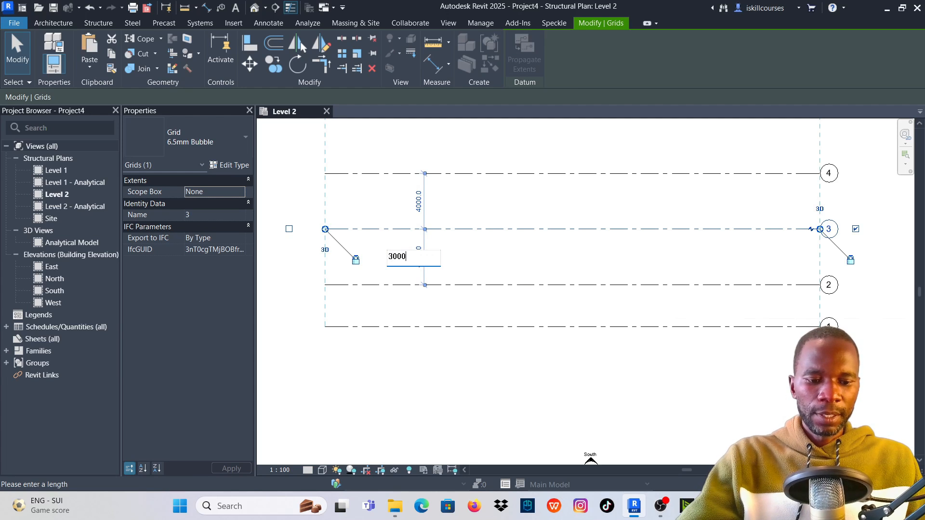
pyautogui.write('000')
pyautogui.press('Return')
pyautogui.click(479, 190)
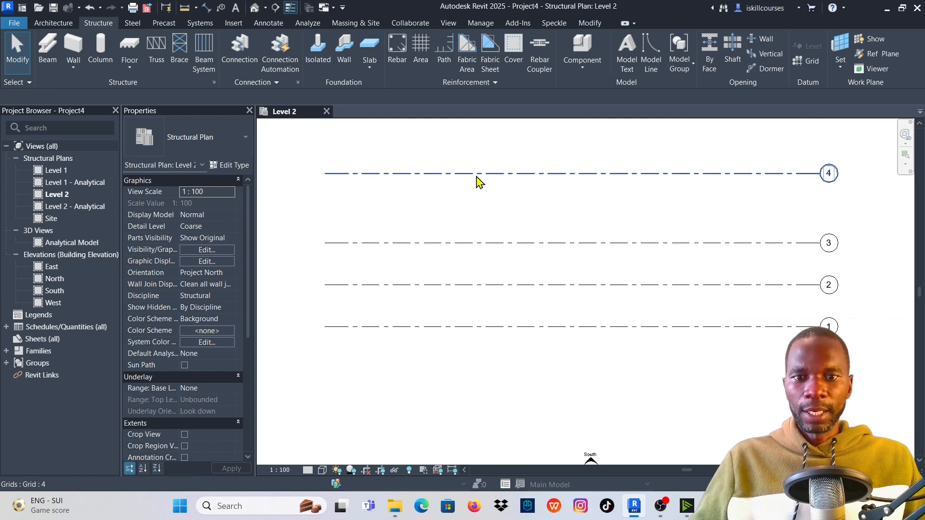
# Set the spacing between grids 3 and 4 to 4000 mm by moving grid 4.
pyautogui.click(477, 175)
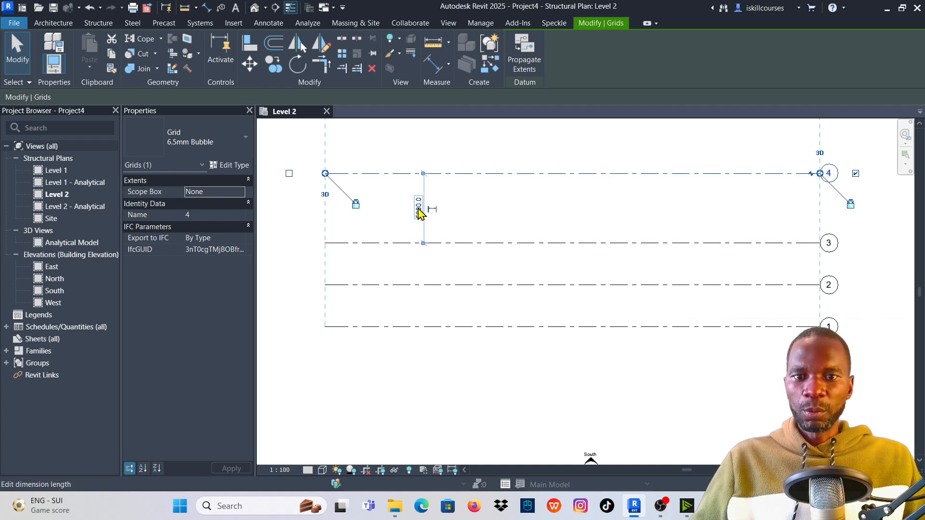
pyautogui.click(419, 212)
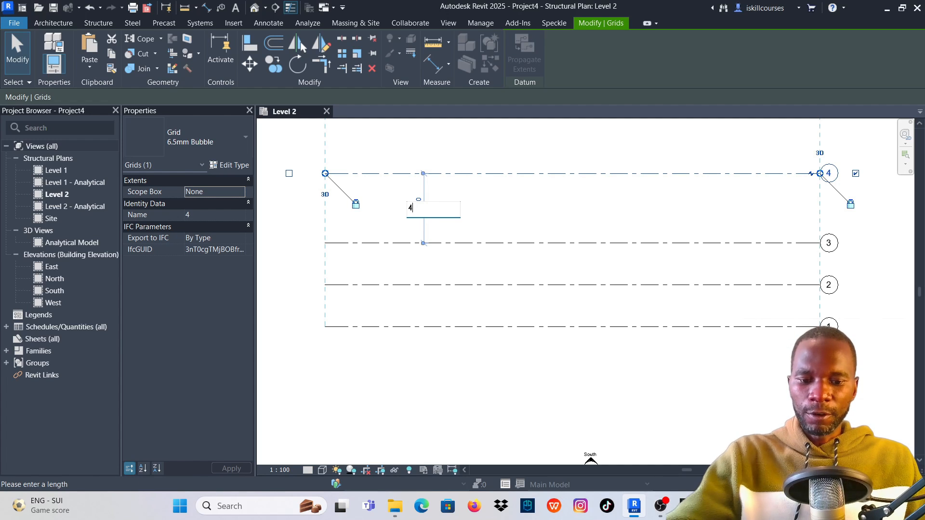
pyautogui.write('4000')
pyautogui.press('Return')
# Set the spacing between grids 4 and 5 to 3 m by moving grid 5.
pyautogui.scroll(-1, 485, 289)
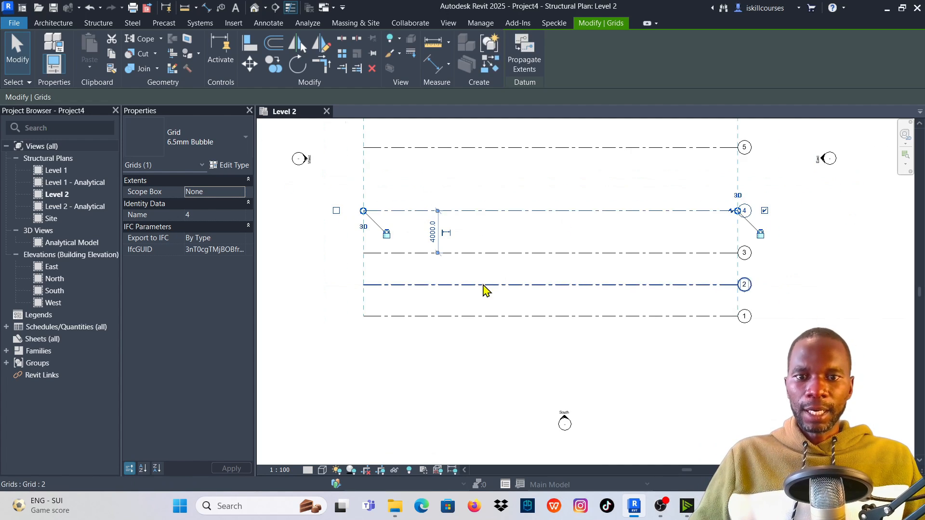
pyautogui.click(457, 147)
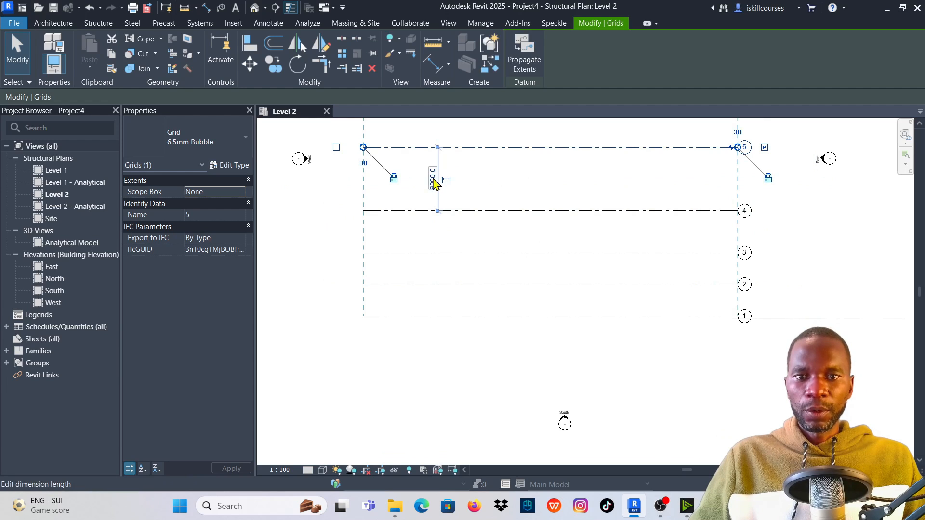
pyautogui.click(433, 181)
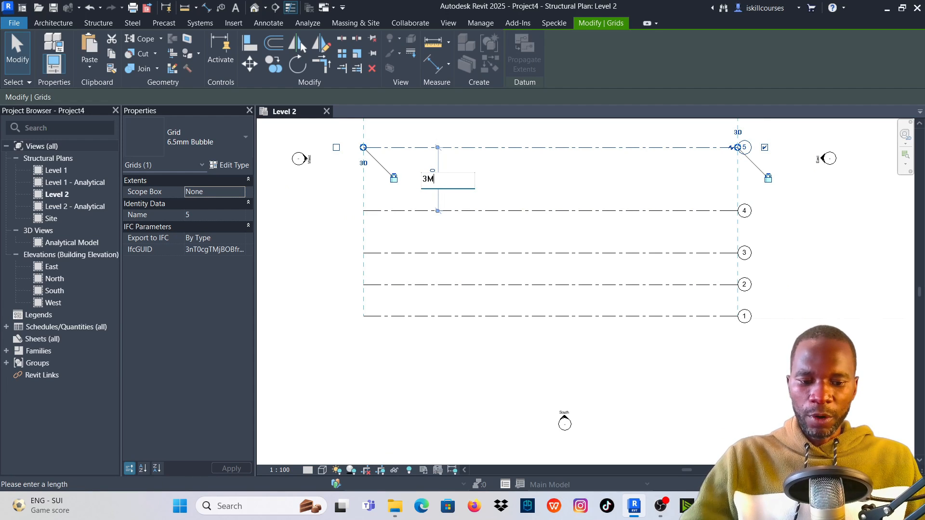
pyautogui.write('3m')
pyautogui.press('Return')
# Set the spacing between grids 5 and 6 to 3 m by moving grid 6.
pyautogui.scroll(-1, 471, 303)
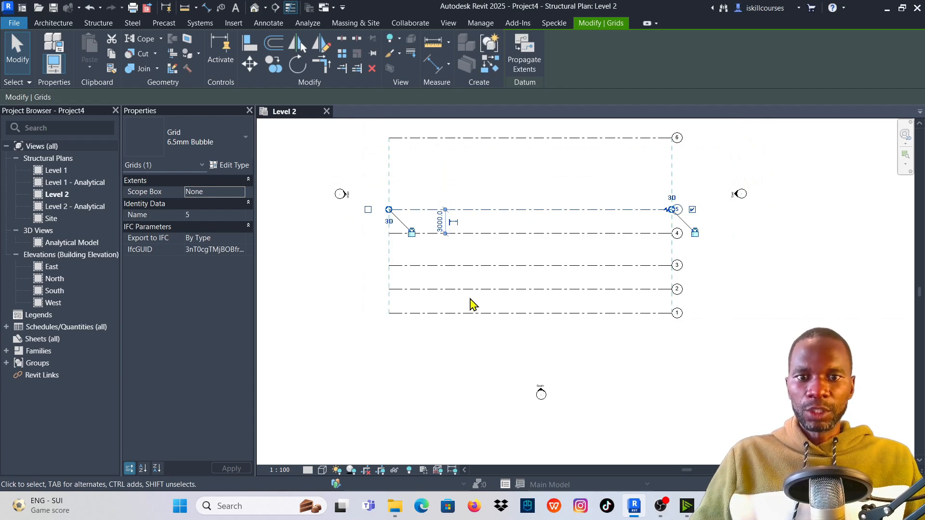
pyautogui.click(473, 182)
pyautogui.click(471, 139)
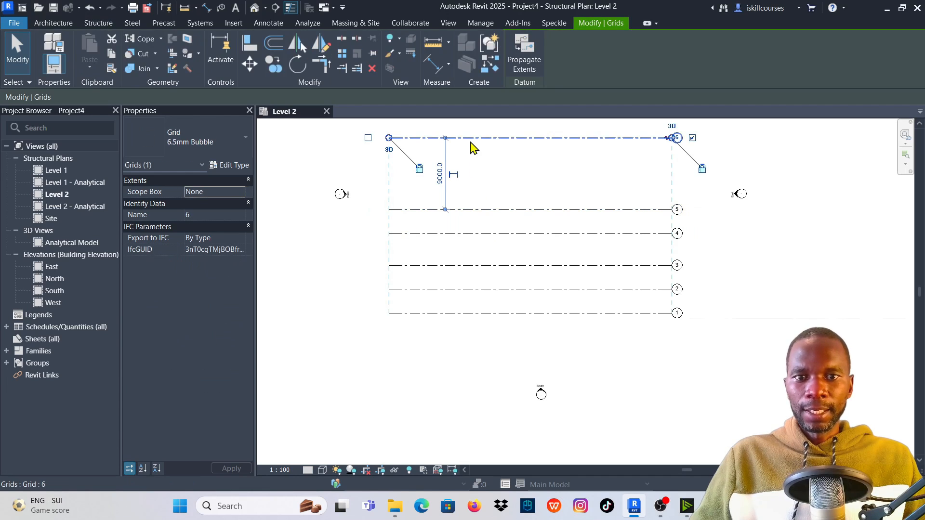
pyautogui.click(439, 176)
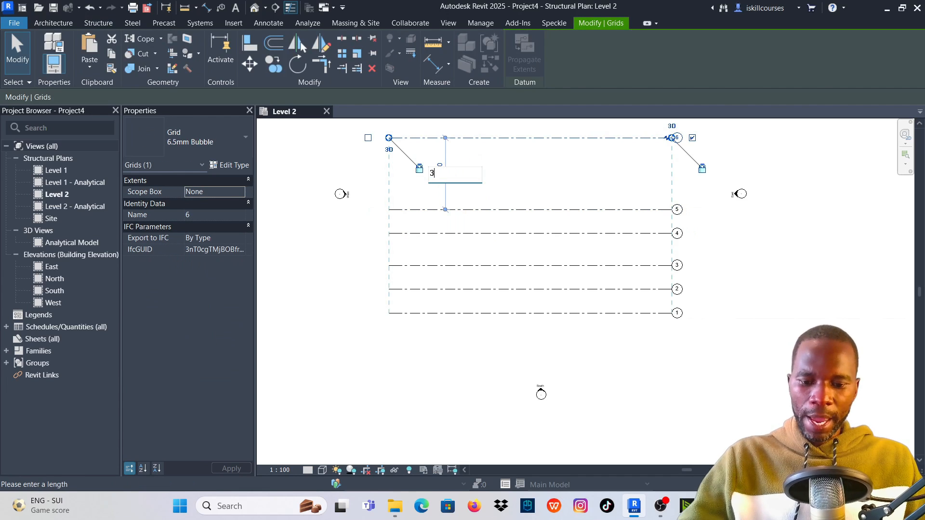
pyautogui.write('3M')
pyautogui.press('Return')
pyautogui.click(481, 183)
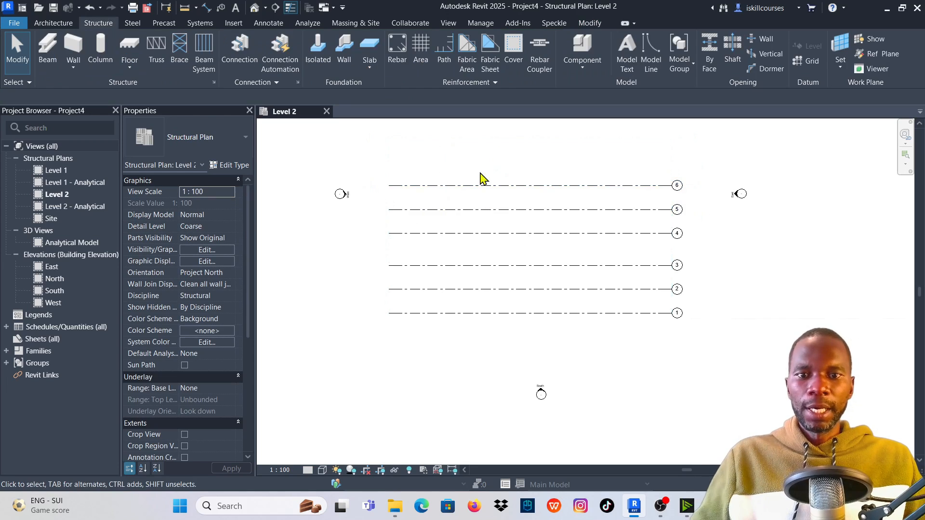
# Draw a vertical grid line crossing all six horizontal grids near their left ends, from above grid 6 to below grid 1.
pyautogui.scroll(1, 457, 225)
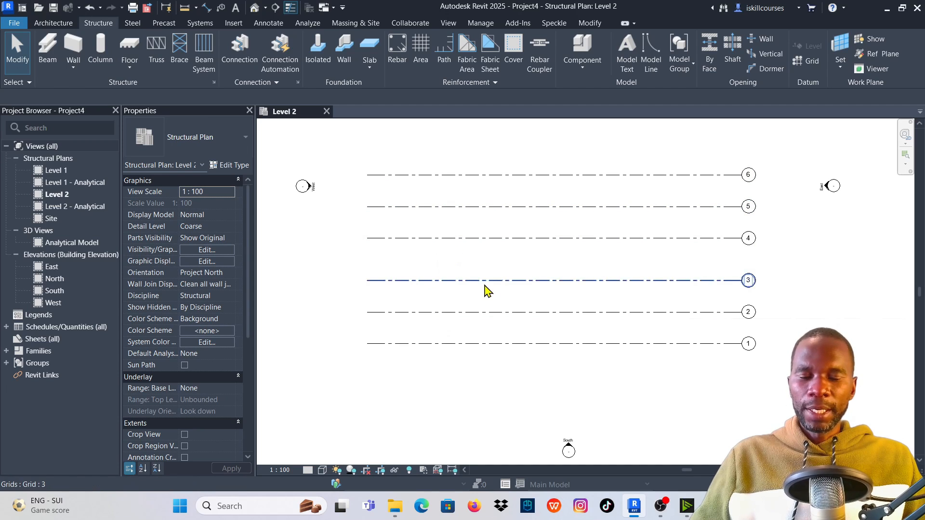
pyautogui.scroll(-2, 477, 282)
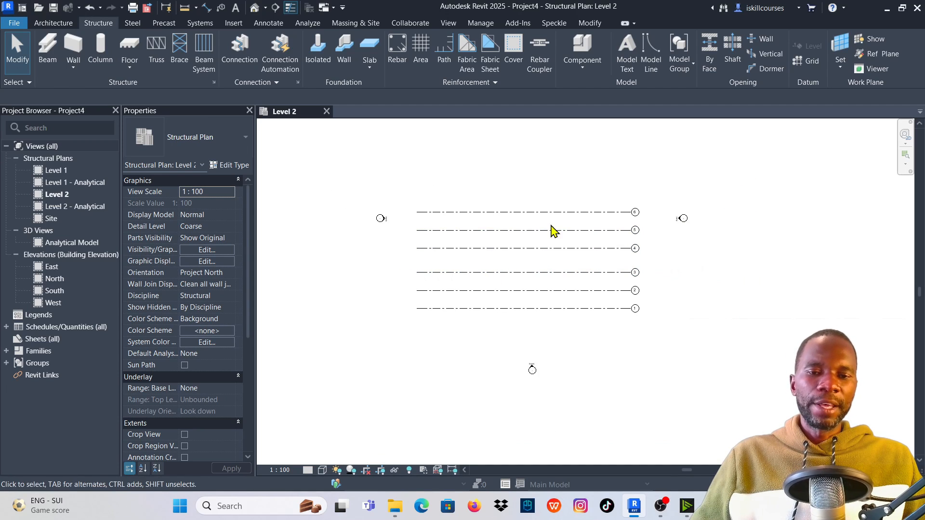
pyautogui.scroll(3, 561, 240)
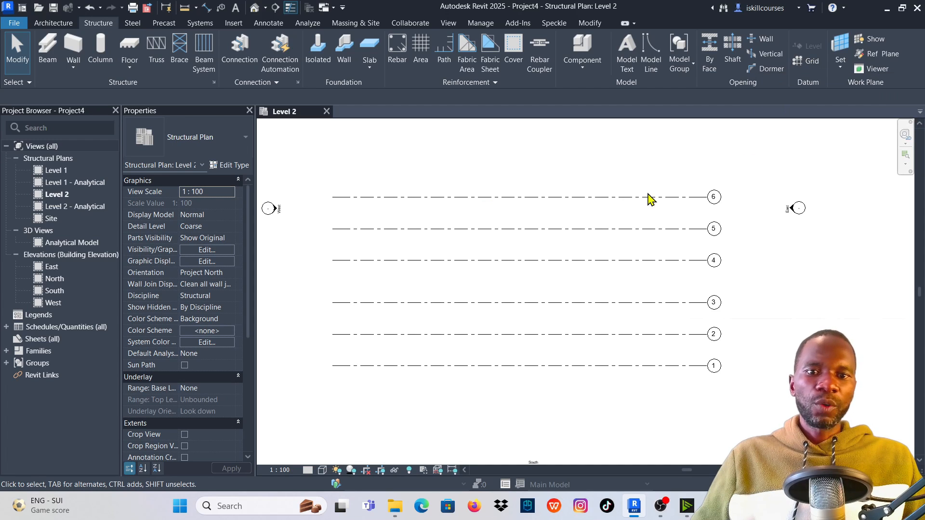
pyautogui.click(528, 198)
pyautogui.rightClick(543, 151)
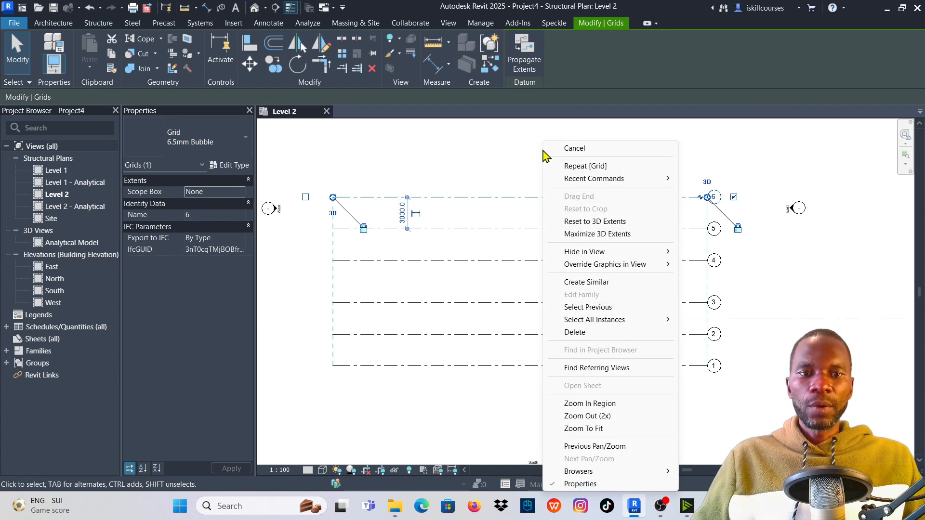
pyautogui.click(597, 283)
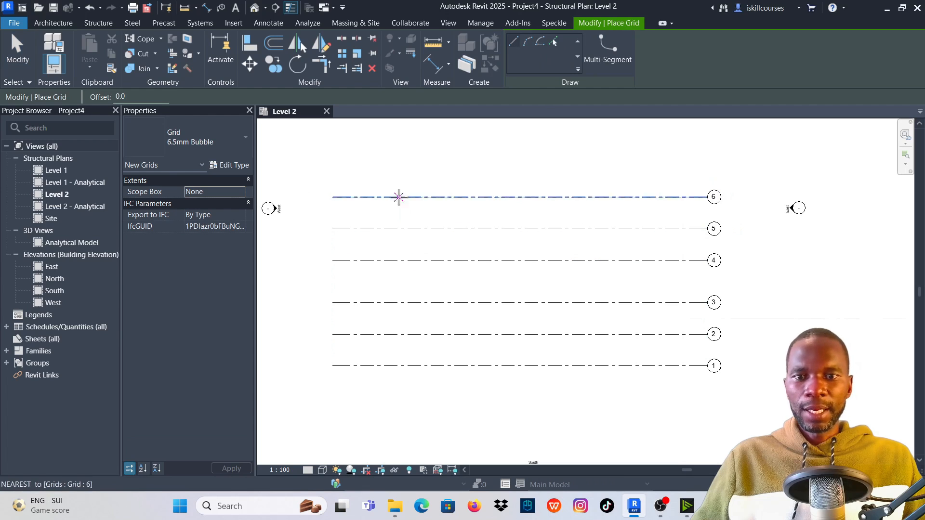
pyautogui.click(395, 164)
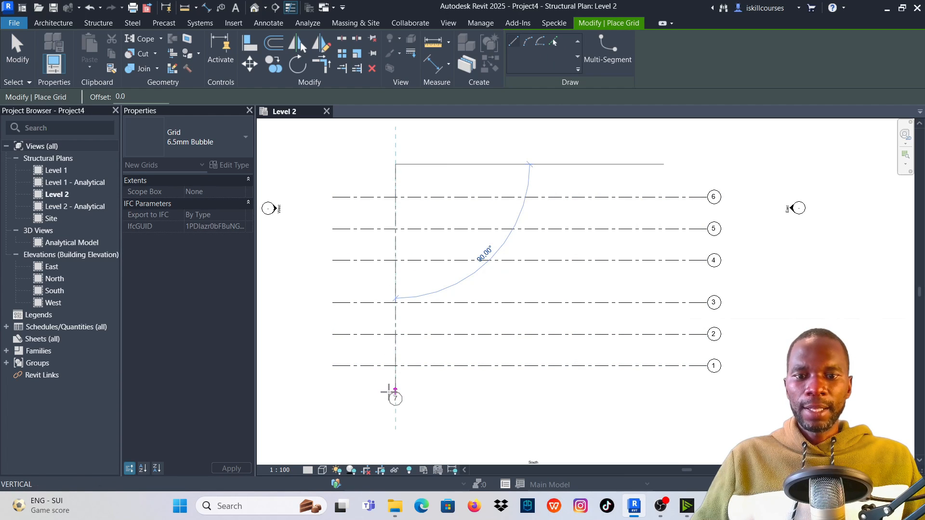
pyautogui.click(388, 391)
pyautogui.click(17, 51)
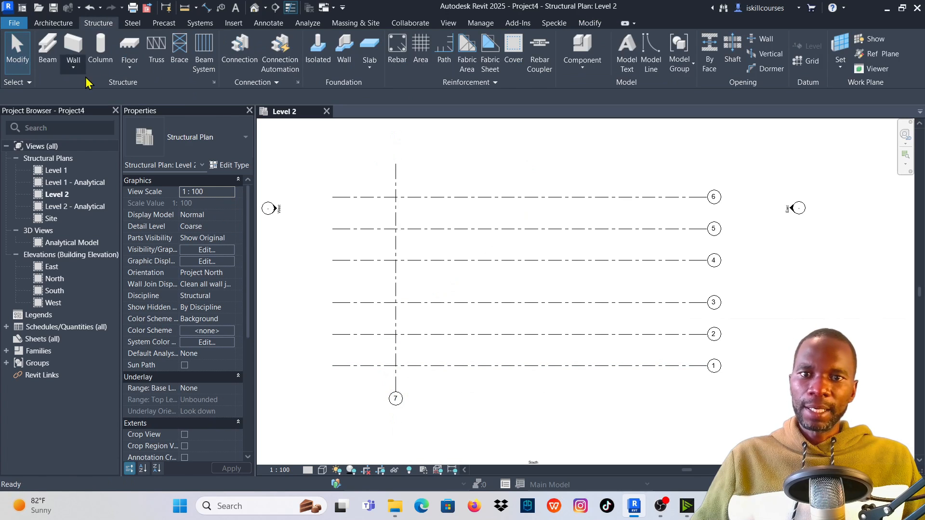
# Rename the vertical grid line as A.
pyautogui.scroll(-1, 459, 196)
pyautogui.scroll(3, 428, 374)
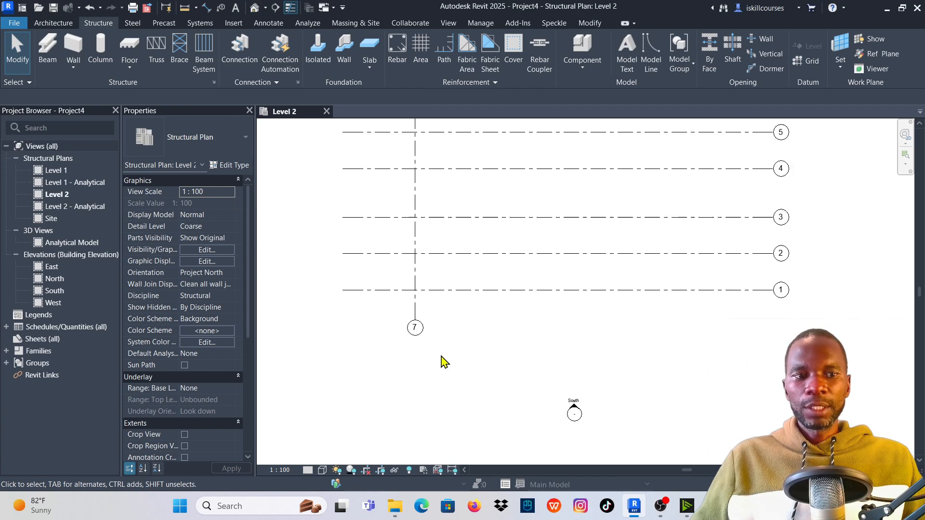
pyautogui.scroll(-1, 440, 359)
pyautogui.scroll(-1, 715, 217)
pyautogui.scroll(4, 462, 320)
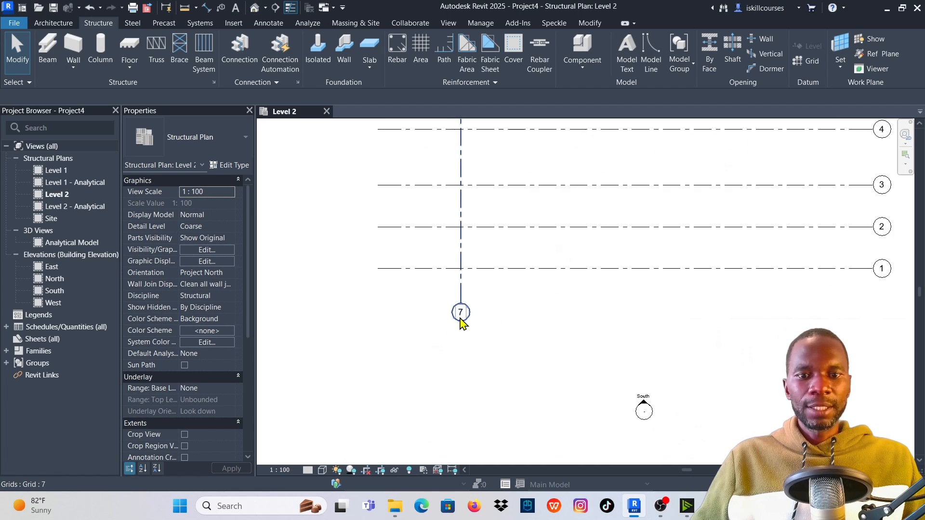
pyautogui.scroll(1, 487, 321)
pyautogui.click(442, 303)
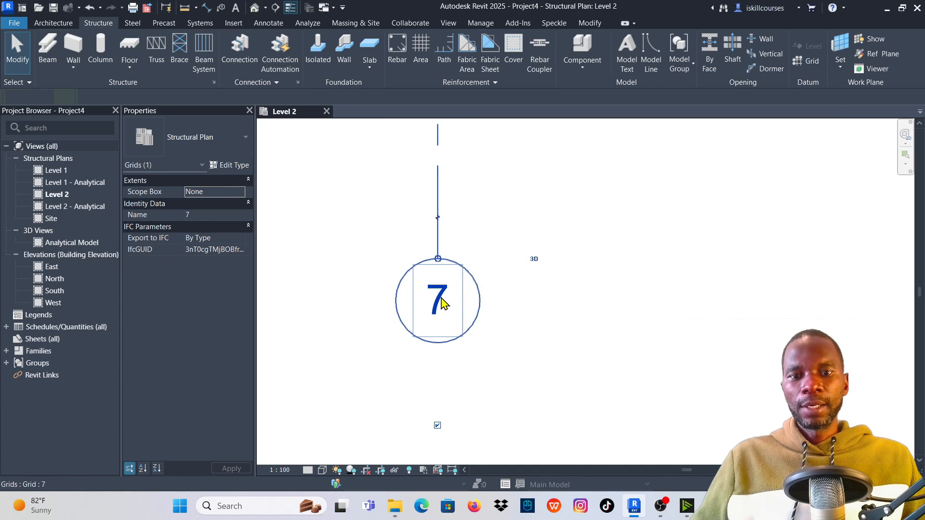
pyautogui.click(440, 301)
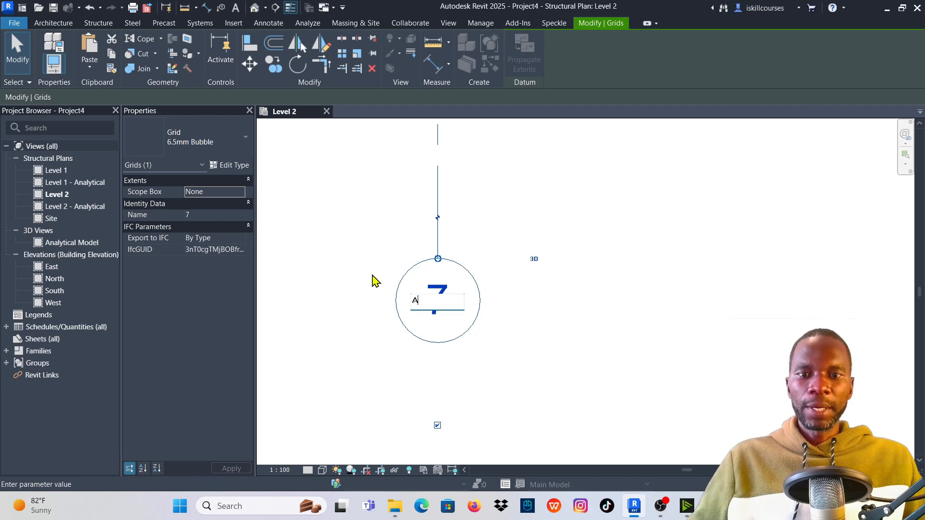
pyautogui.press('Return')
pyautogui.scroll(-4, 401, 361)
pyautogui.scroll(-3, 415, 318)
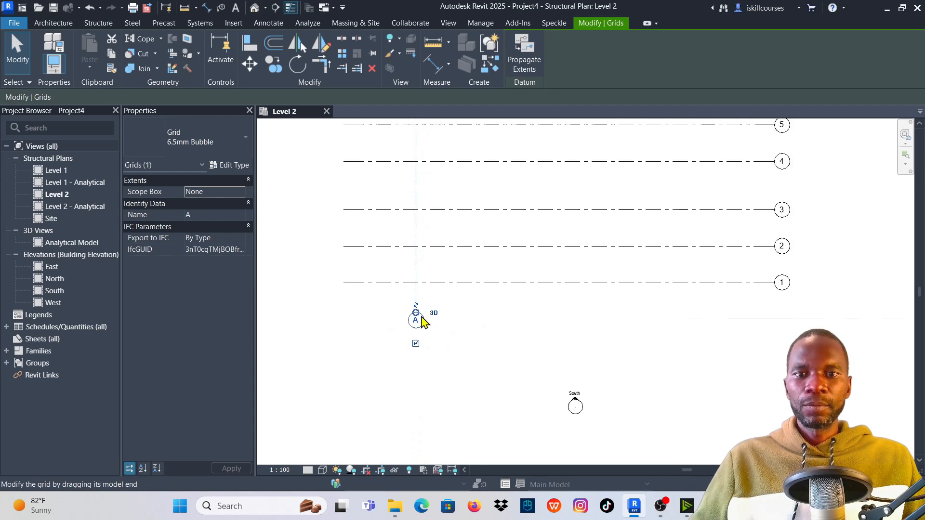
pyautogui.scroll(-2, 417, 315)
pyautogui.click(459, 151)
# Draw a similar vertical grid 3000 mm to the right of grid A, aligned with both of its ends.
pyautogui.scroll(2, 435, 187)
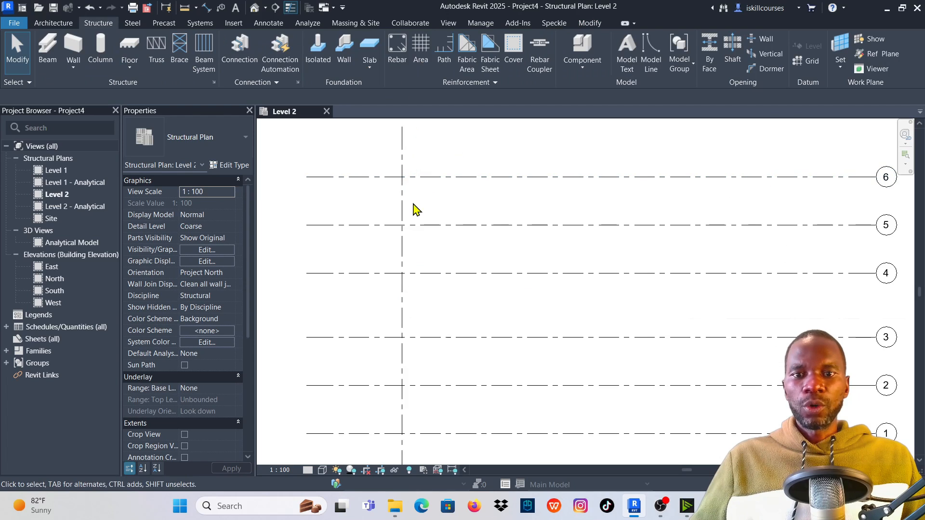
pyautogui.click(404, 216)
pyautogui.rightClick(405, 211)
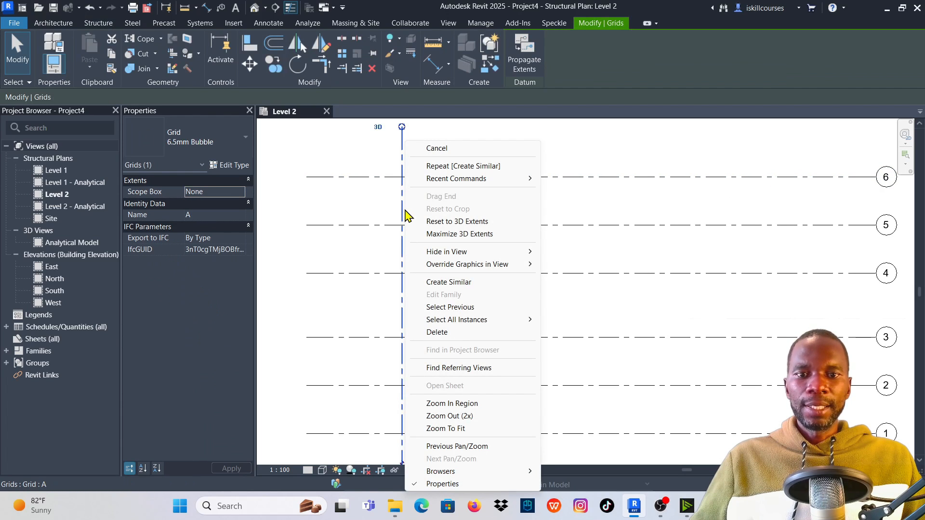
pyautogui.click(463, 284)
pyautogui.scroll(-3, 406, 262)
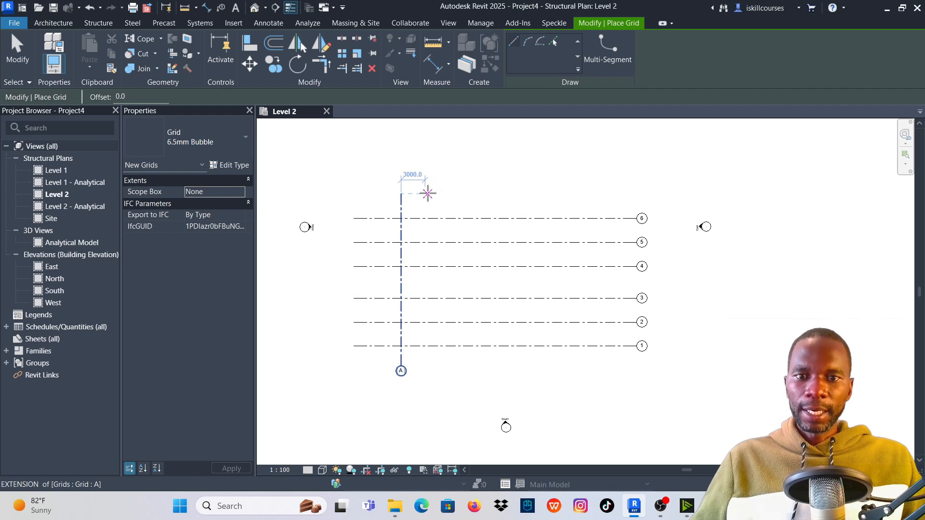
pyautogui.click(426, 193)
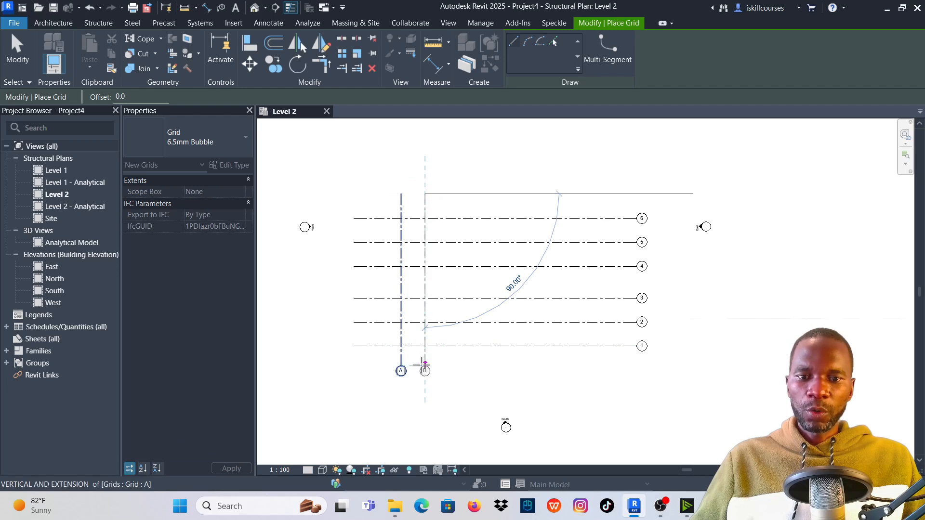
pyautogui.click(424, 365)
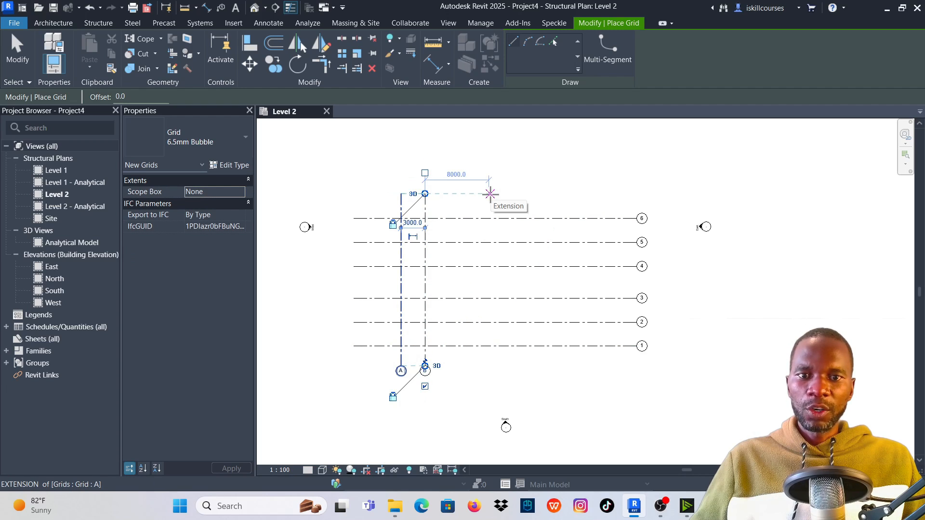
# Draw two more vertical grids, one 6000 mm right of grid B and another 3000 mm beyond it, aligned with the existing ends.
pyautogui.click(474, 193)
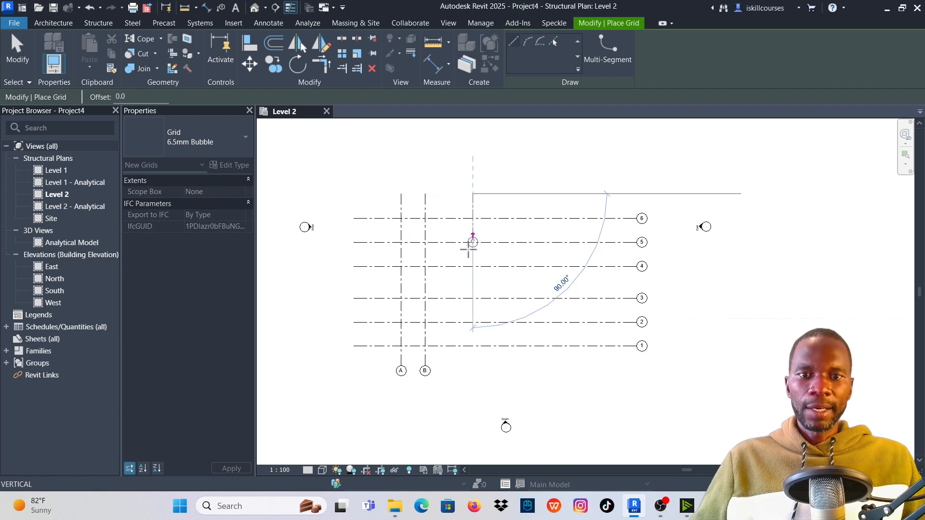
pyautogui.click(470, 366)
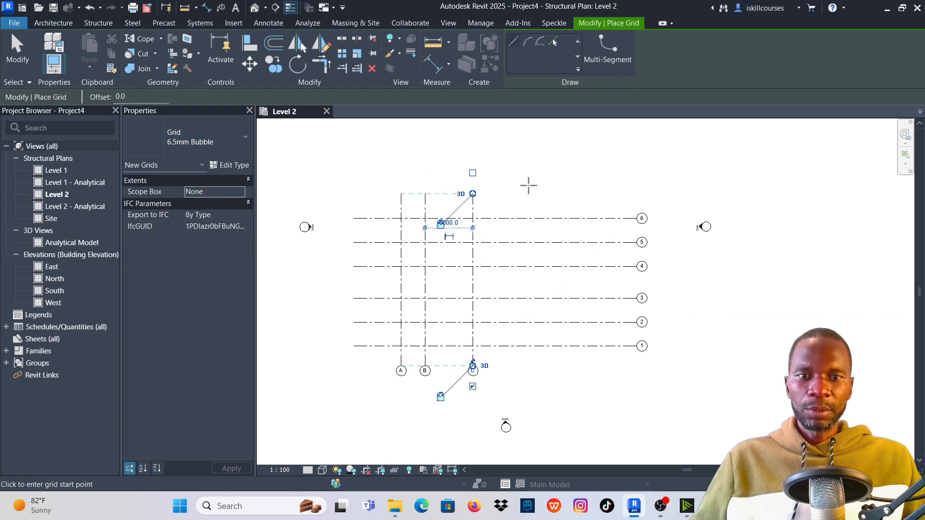
pyautogui.click(498, 194)
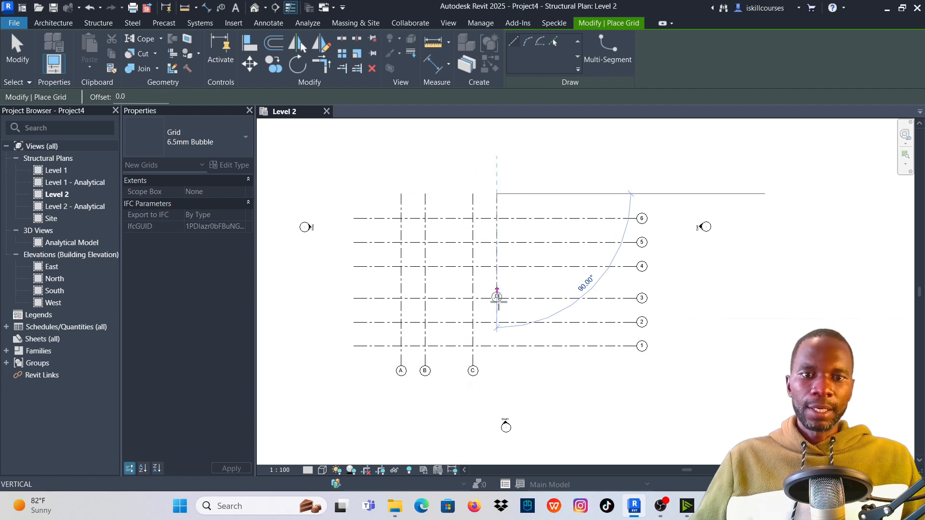
pyautogui.click(496, 366)
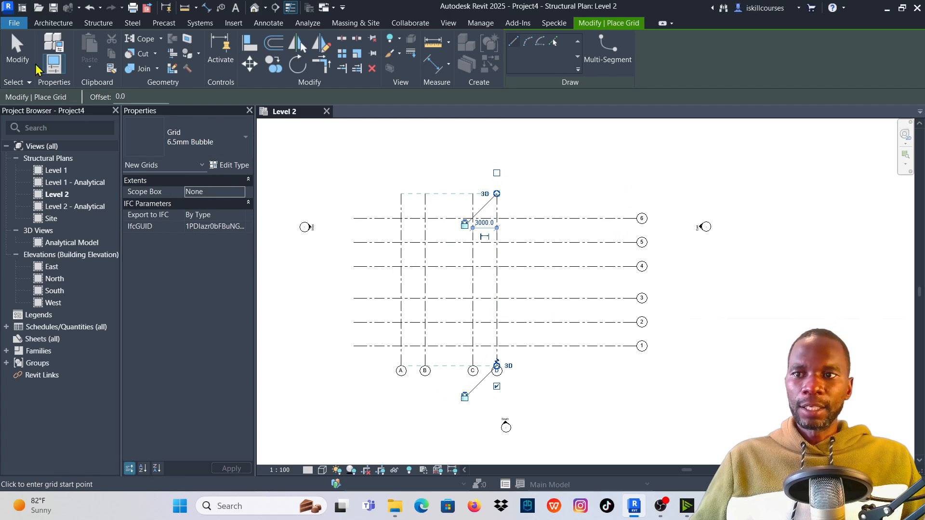
pyautogui.click(19, 53)
pyautogui.scroll(2, 510, 279)
pyautogui.scroll(-1, 518, 202)
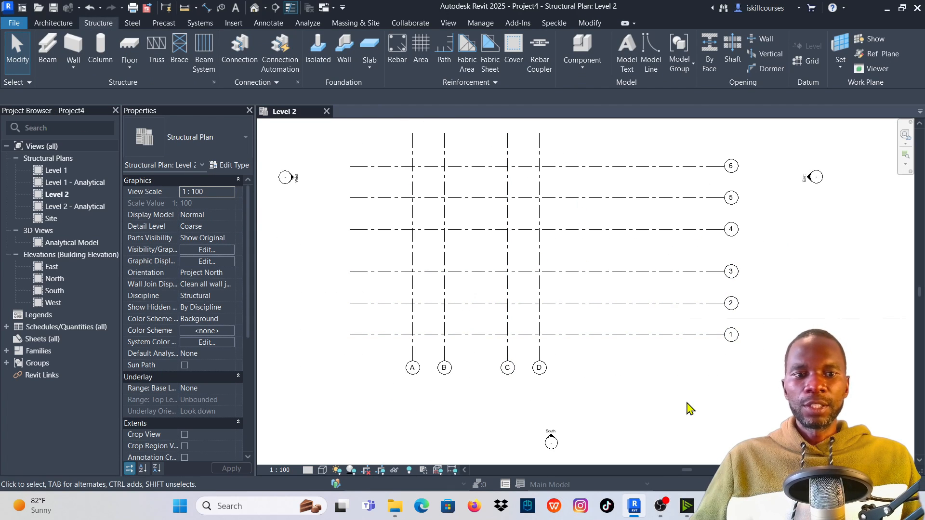
# Shorten the bubble ends of the numbered grids together so they finish just beyond grid D.
pyautogui.click(675, 335)
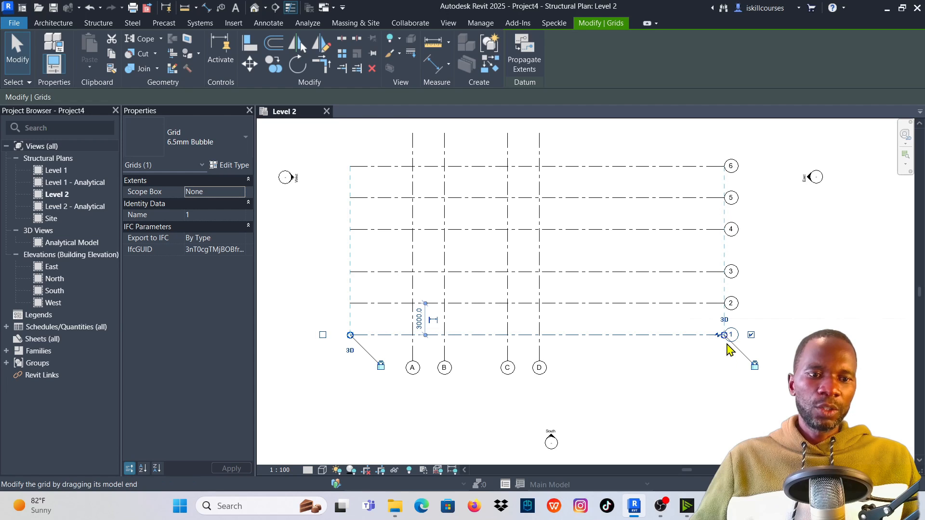
pyautogui.moveTo(724, 335); pyautogui.dragTo(567, 335)
pyautogui.click(694, 296)
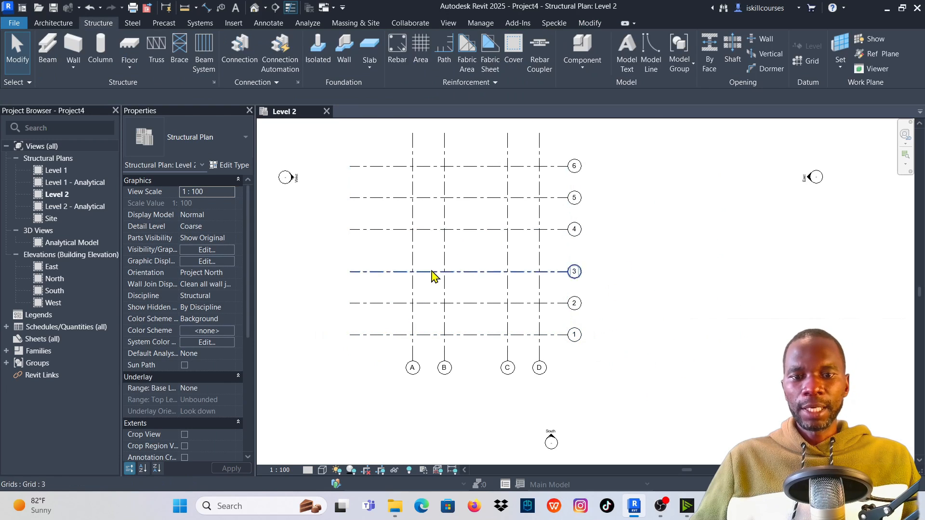
# Shorten the upper ends of the lettered grids together so they finish just above grid 6.
pyautogui.scroll(3, 433, 276)
pyautogui.scroll(-3, 507, 333)
pyautogui.click(483, 186)
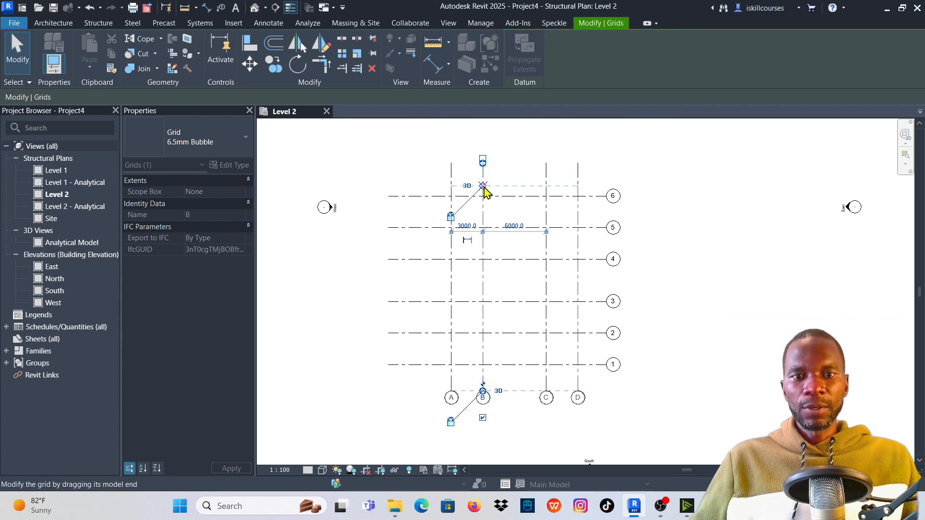
pyautogui.click(418, 173)
# Shorten the left ends of the numbered grids together so they finish just outside grid A.
pyautogui.click(415, 196)
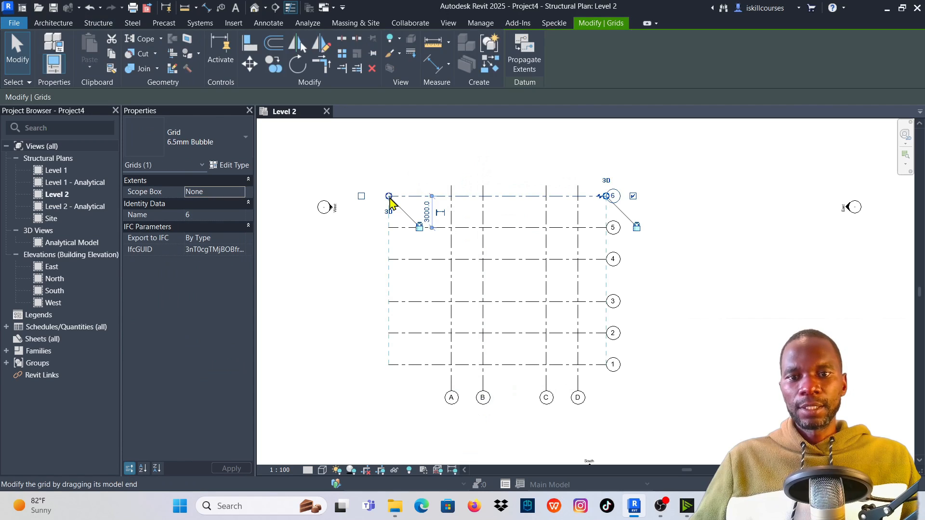
pyautogui.moveTo(438, 197); pyautogui.dragTo(431, 196)
pyautogui.click(543, 155)
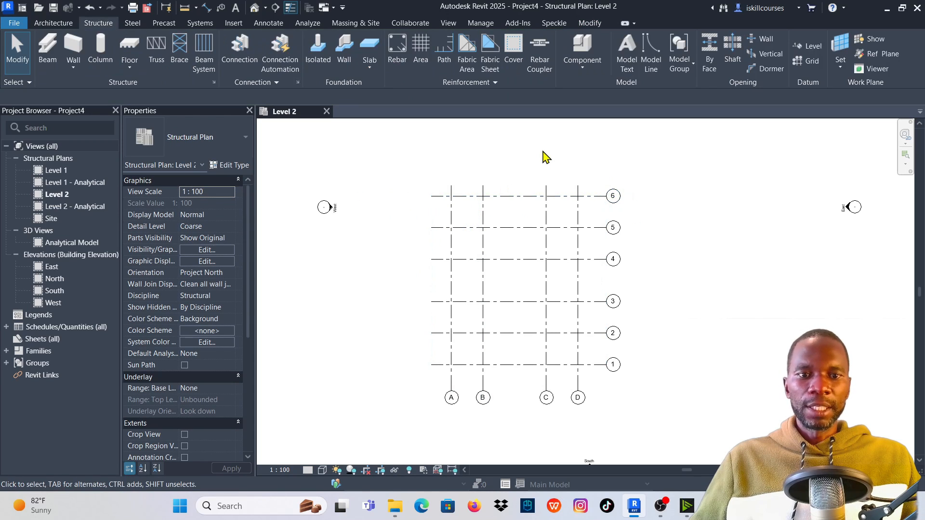
pyautogui.scroll(3, 489, 265)
pyautogui.scroll(-2, 582, 209)
pyautogui.scroll(-1, 581, 214)
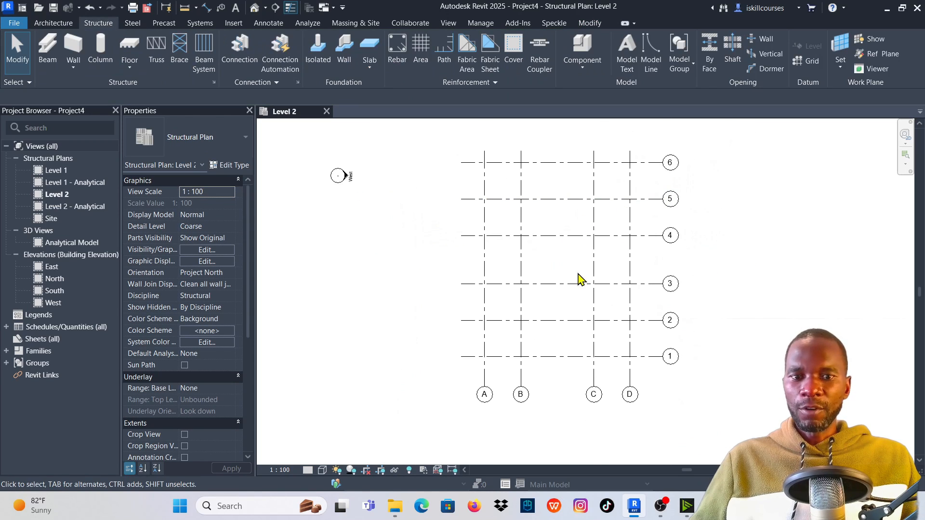
pyautogui.scroll(-1, 598, 241)
pyautogui.scroll(2, 602, 233)
pyautogui.scroll(-2, 522, 267)
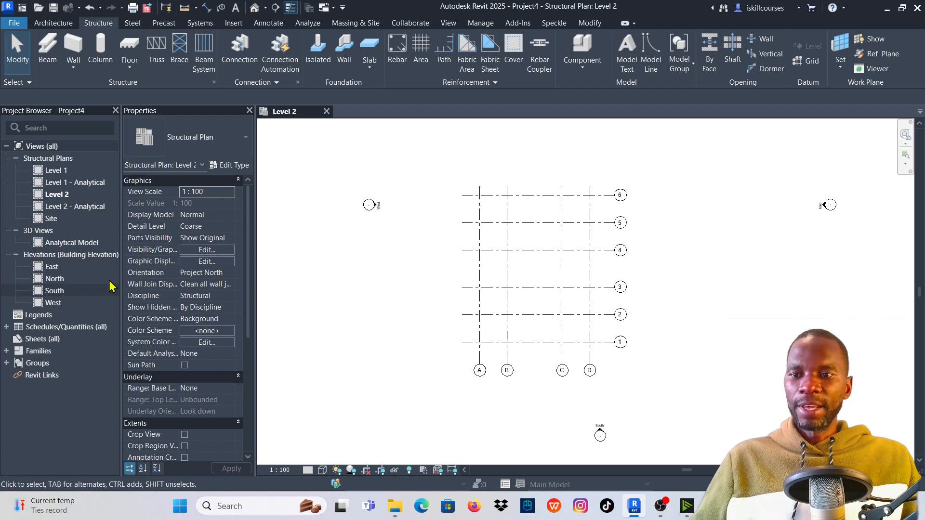
# Open the South elevation and check the height between Level 1 and Level 2.
pyautogui.doubleClick(54, 291)
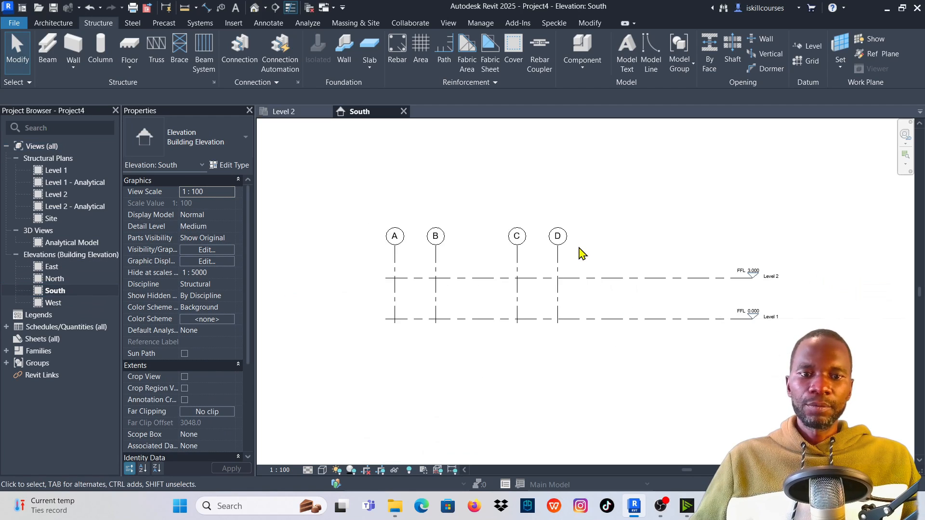
pyautogui.scroll(1, 469, 275)
pyautogui.scroll(-2, 537, 303)
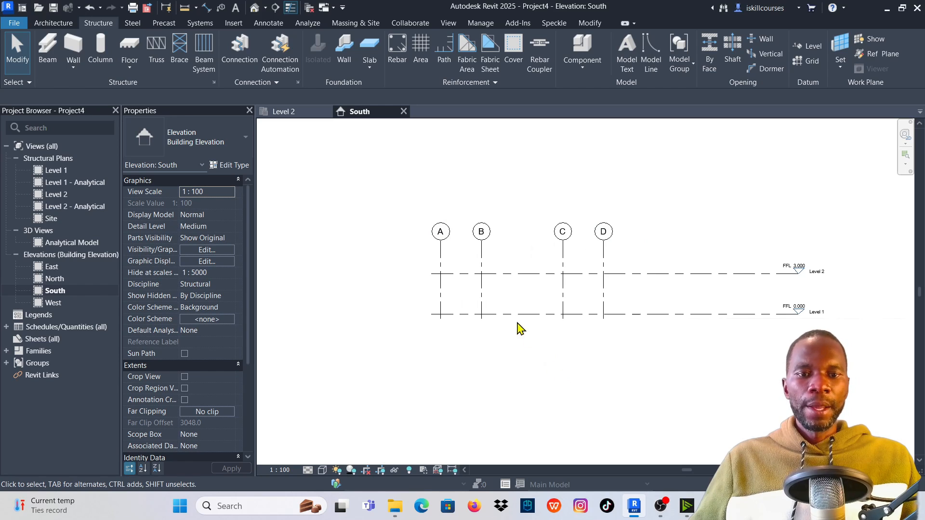
pyautogui.scroll(1, 521, 329)
pyautogui.scroll(-1, 511, 308)
pyautogui.click(514, 271)
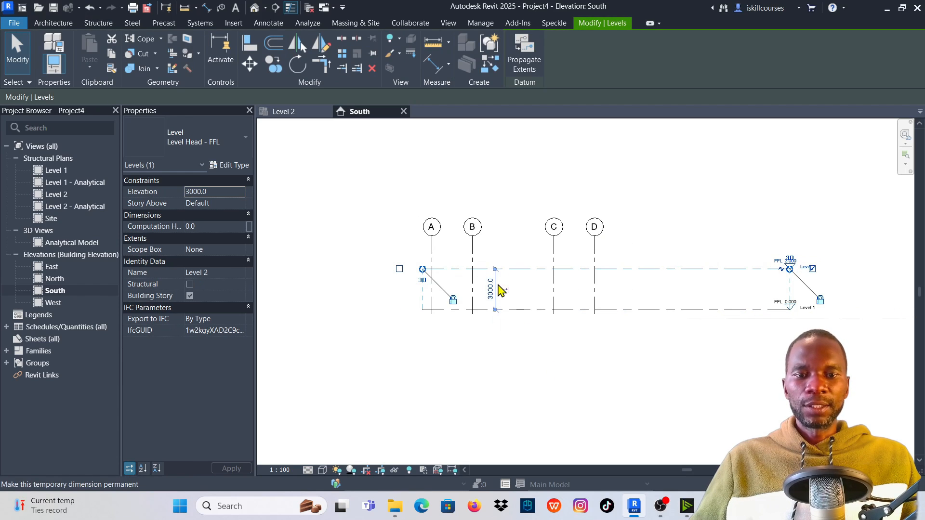
pyautogui.click(519, 222)
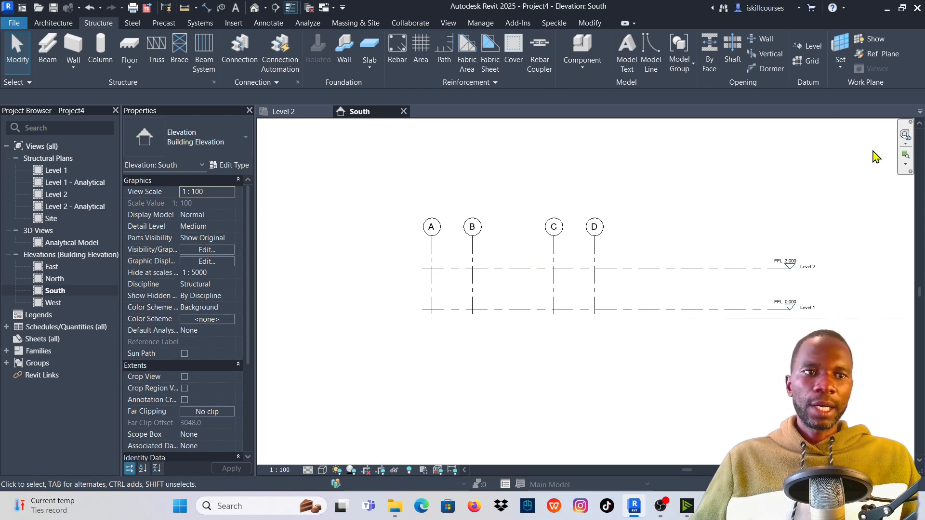
# Draw one level 3000 mm above Level 2 and another 2700 mm above that, aligned with the existing level ends.
pyautogui.click(810, 48)
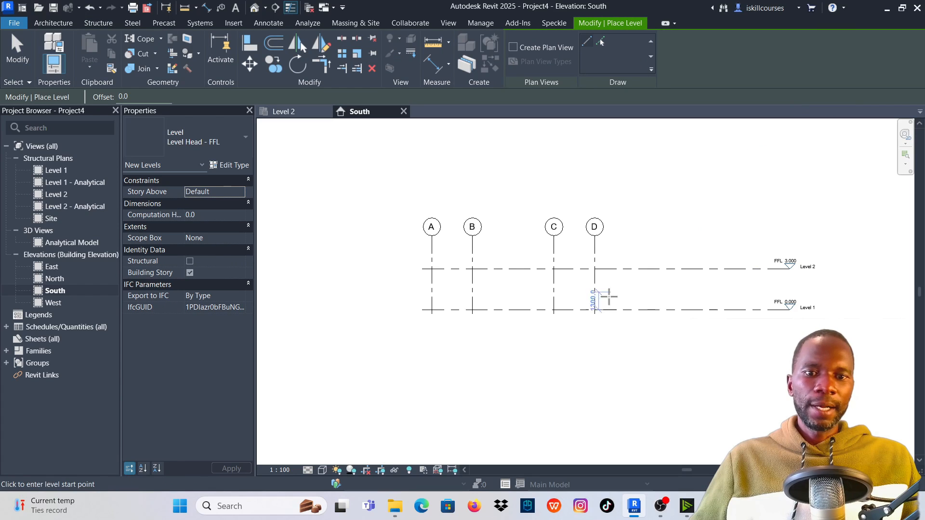
pyautogui.click(421, 227)
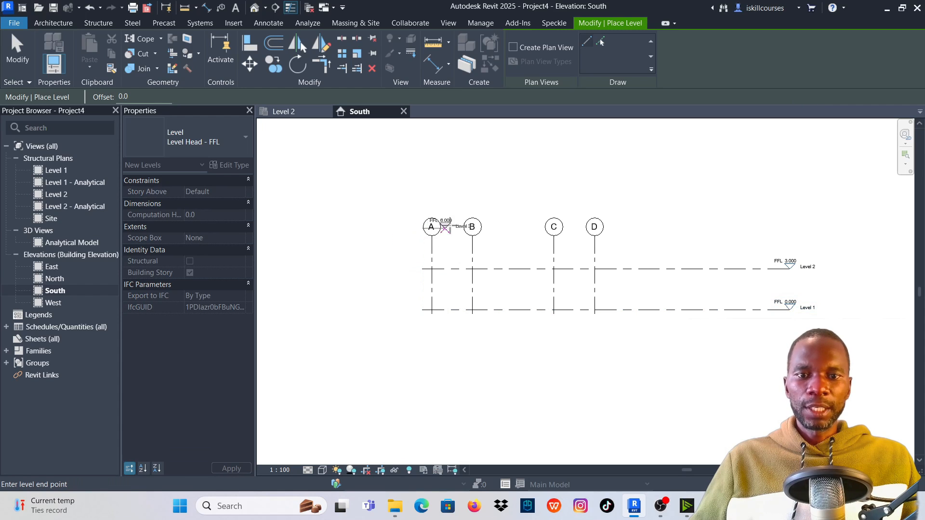
pyautogui.click(776, 227)
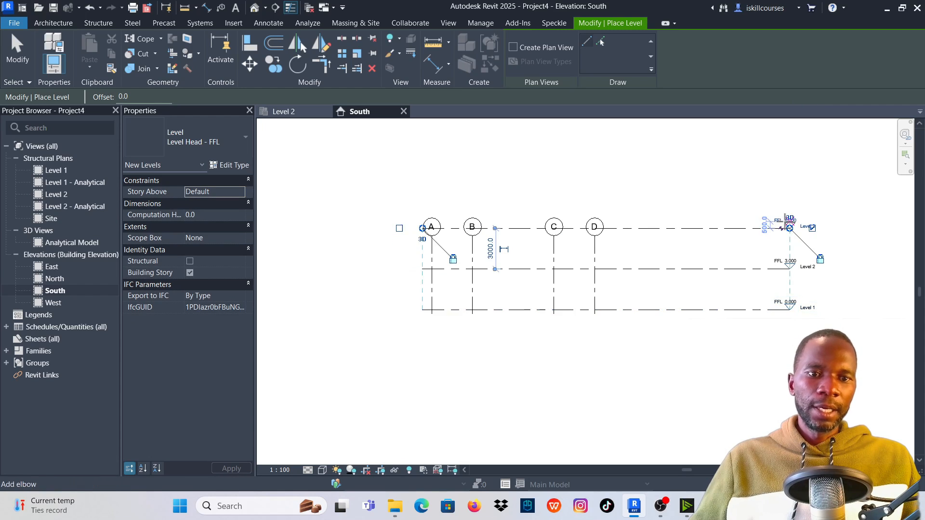
pyautogui.moveTo(499, 291); pyautogui.dragTo(490, 316, button='middle')
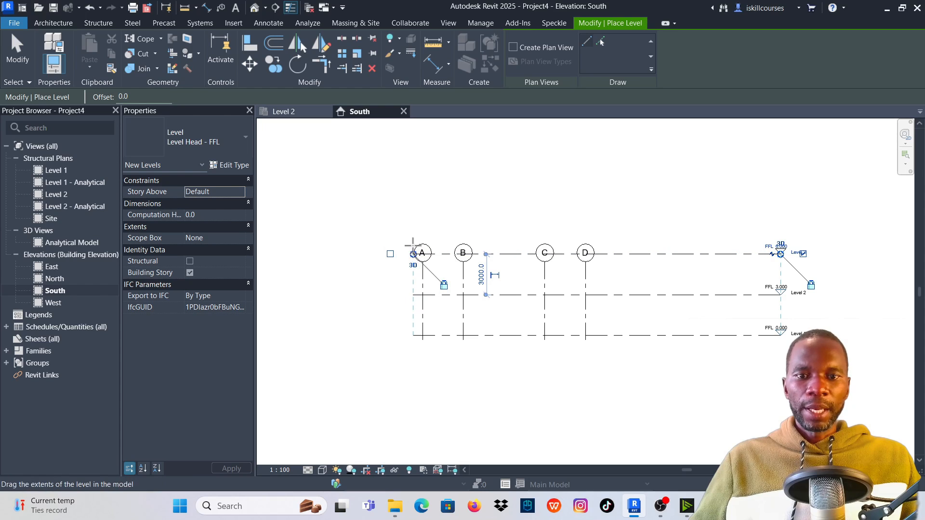
pyautogui.click(414, 217)
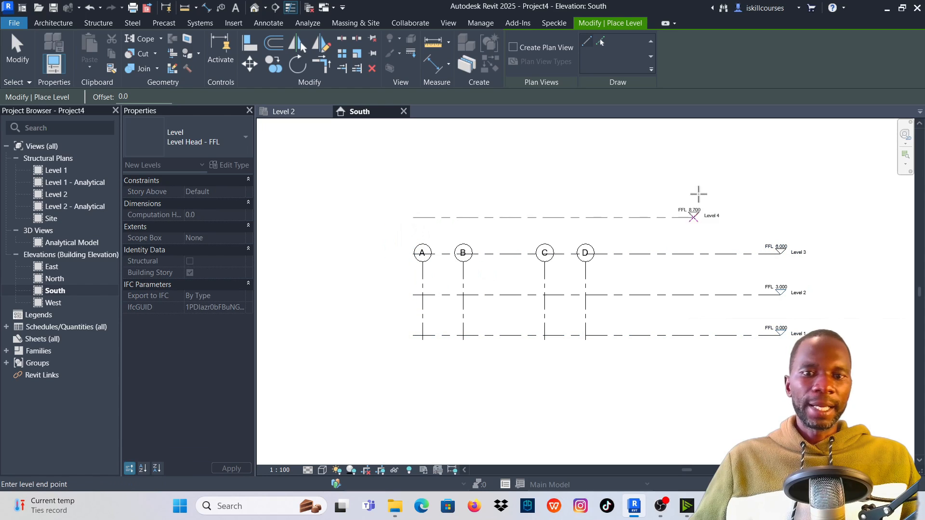
pyautogui.click(774, 201)
# Add two more levels above Level 4, the first 3000 mm above it and the second 4000 mm higher, then finish placing levels.
pyautogui.scroll(-1, 433, 214)
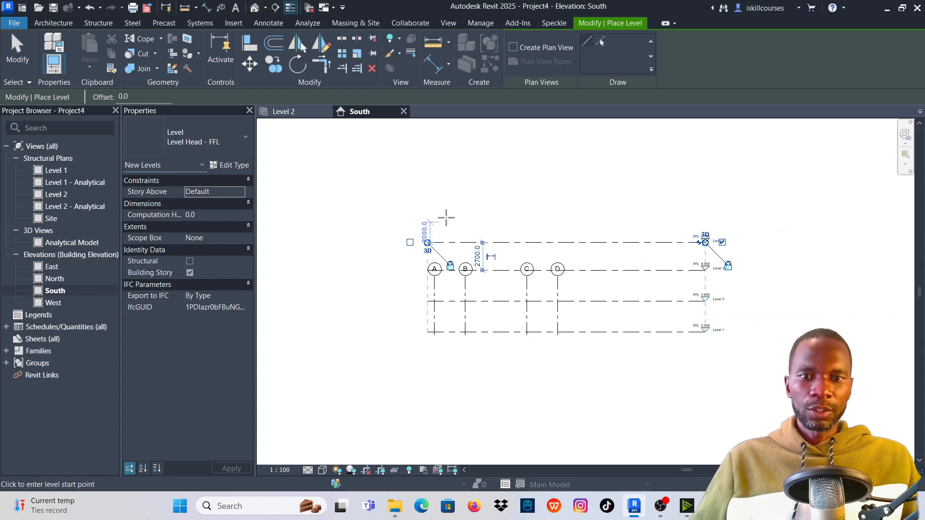
pyautogui.click(429, 209)
pyautogui.click(700, 207)
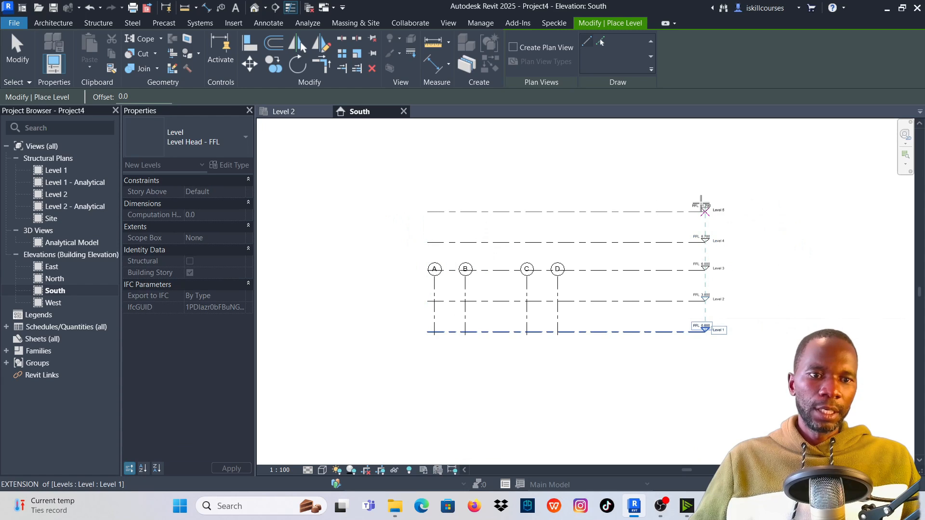
pyautogui.scroll(-1, 426, 212)
pyautogui.click(427, 205)
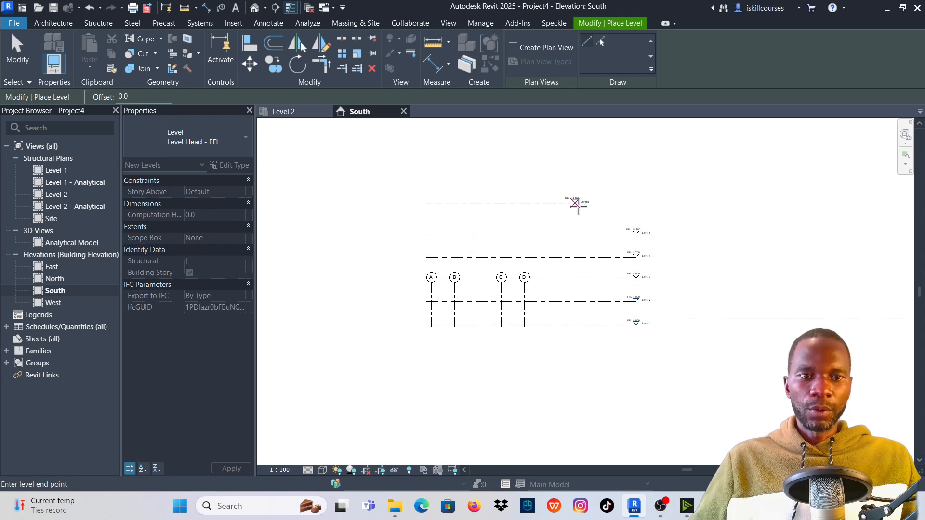
pyautogui.click(636, 202)
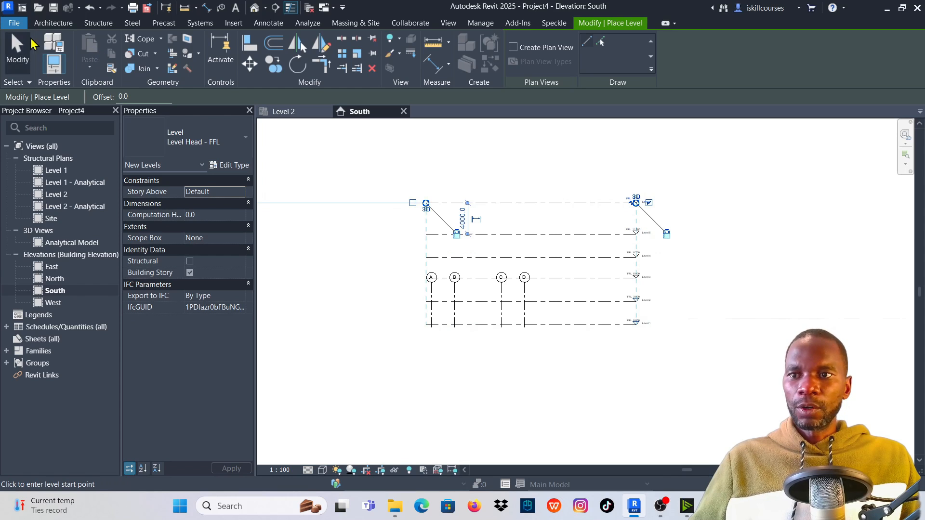
pyautogui.click(17, 48)
# Set the height between Level 3 and Level 4 to 3000 mm by moving Level 4.
pyautogui.scroll(3, 476, 299)
pyautogui.click(476, 273)
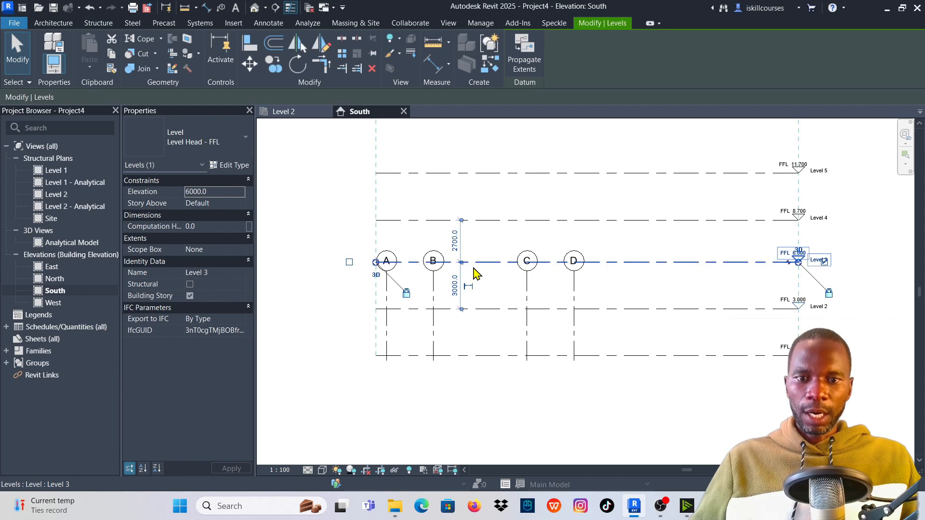
pyautogui.click(491, 237)
pyautogui.click(488, 222)
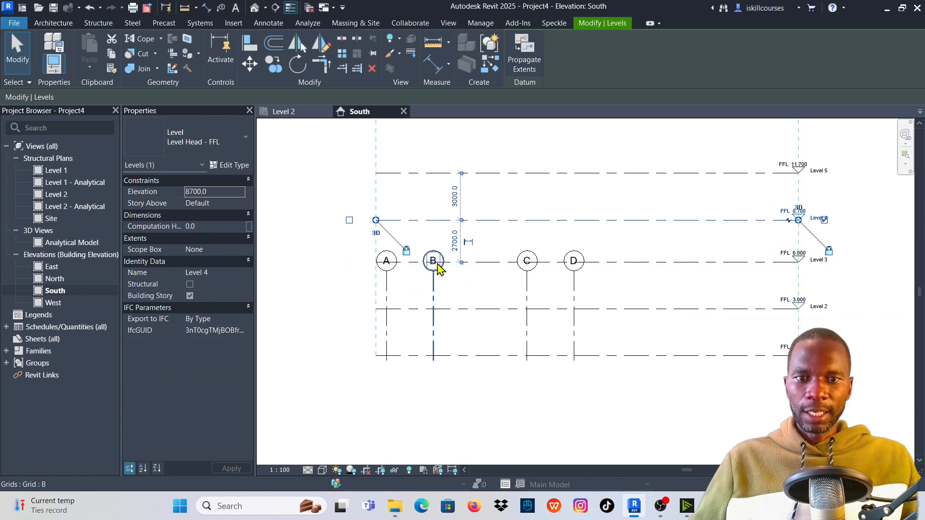
pyautogui.scroll(2, 456, 255)
pyautogui.click(455, 232)
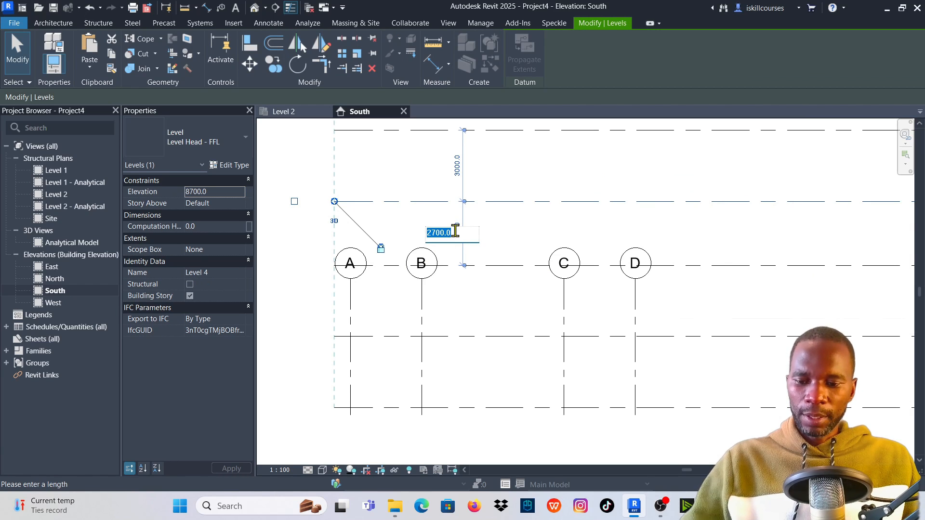
pyautogui.press('Return')
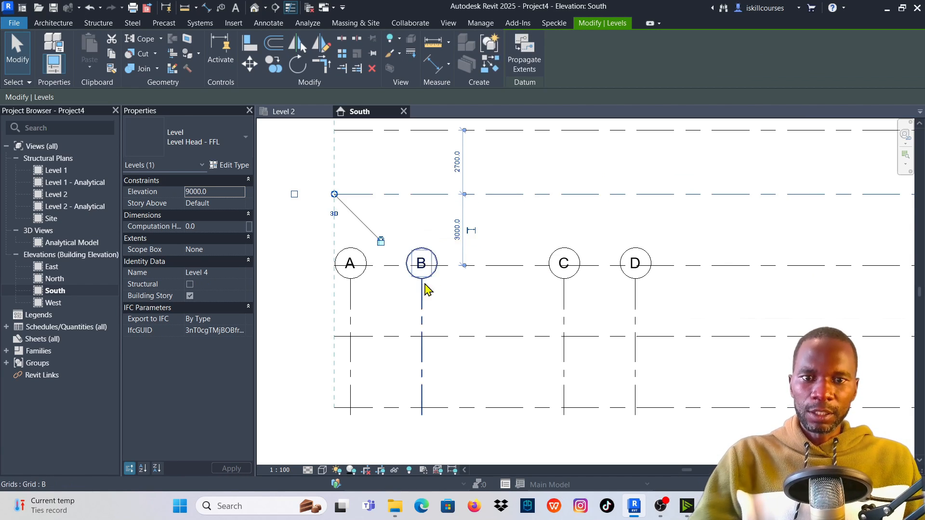
# Set the height between Level 4 and Level 5 to 3 m by moving Level 5.
pyautogui.scroll(-2, 475, 213)
pyautogui.scroll(2, 485, 195)
pyautogui.click(486, 170)
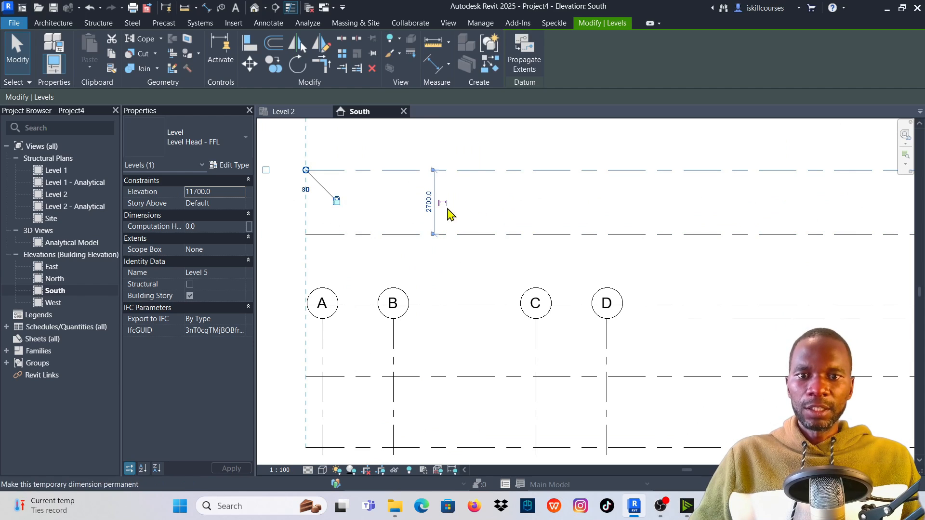
pyautogui.click(431, 202)
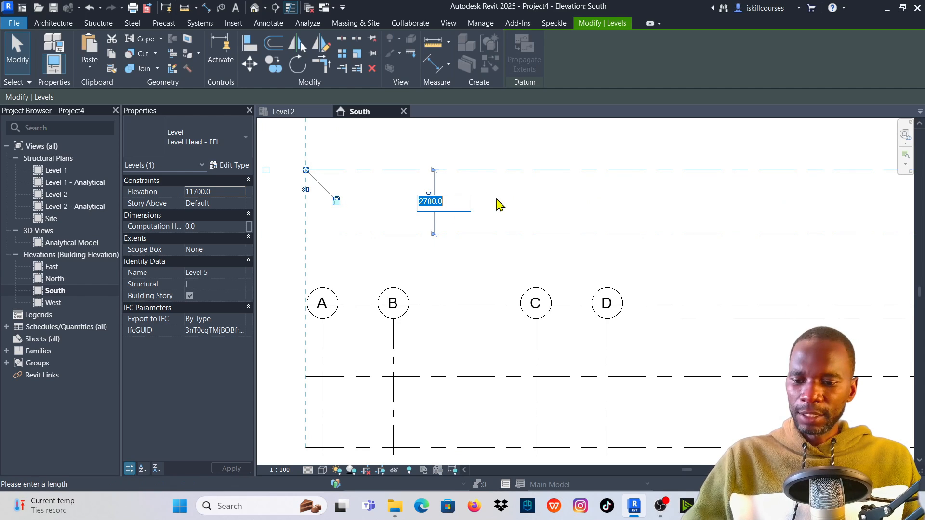
pyautogui.write('3M')
pyautogui.press('Return')
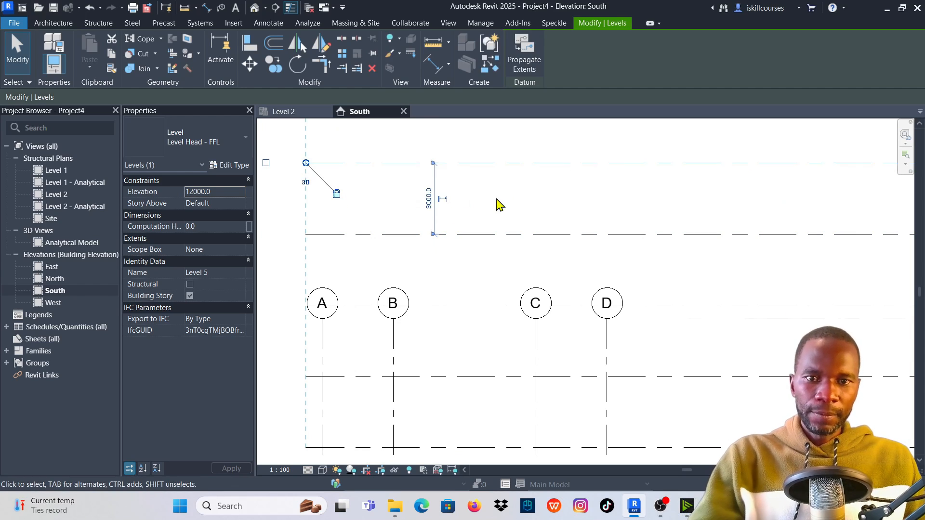
pyautogui.press('Escape')
# Examine the names and elevations of all levels and how far the lettered grids extend across them.
pyautogui.scroll(-3, 529, 193)
pyautogui.scroll(4, 589, 183)
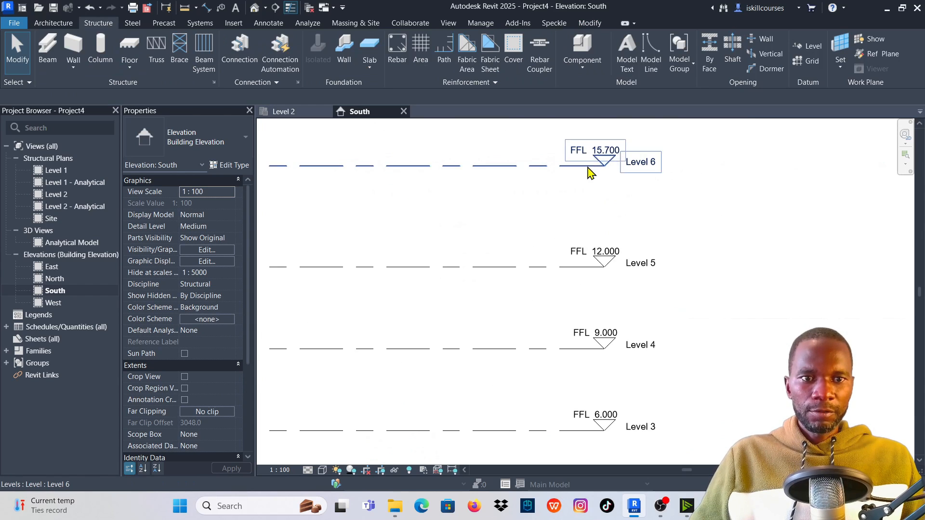
pyautogui.scroll(-4, 737, 211)
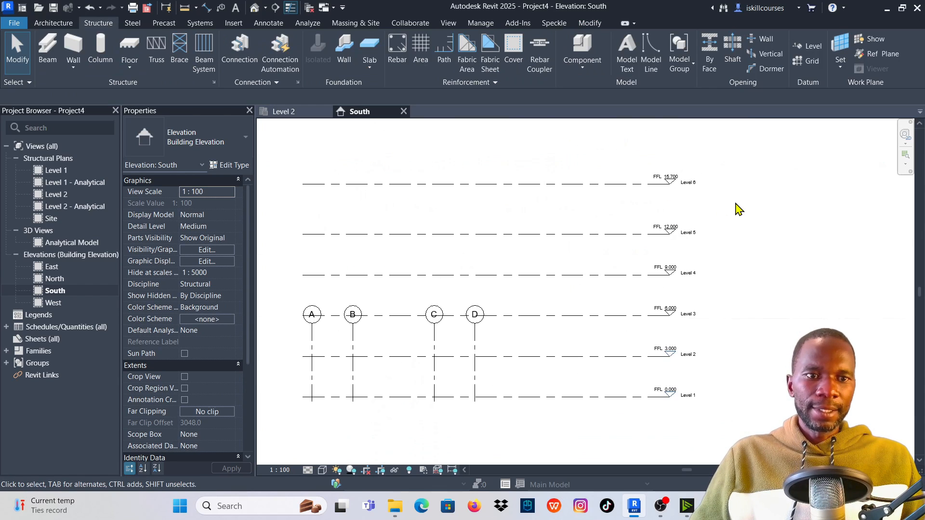
pyautogui.scroll(-2, 727, 241)
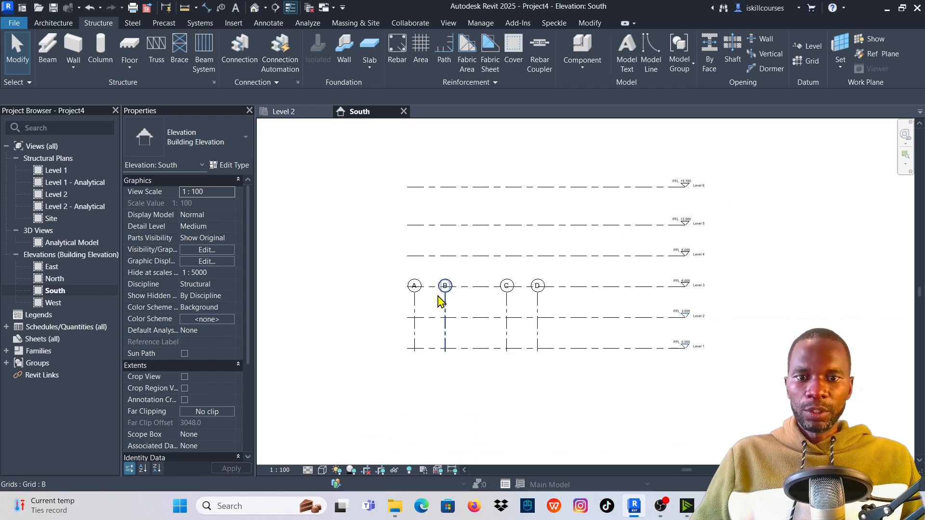
pyautogui.scroll(-1, 530, 248)
pyautogui.scroll(2, 458, 331)
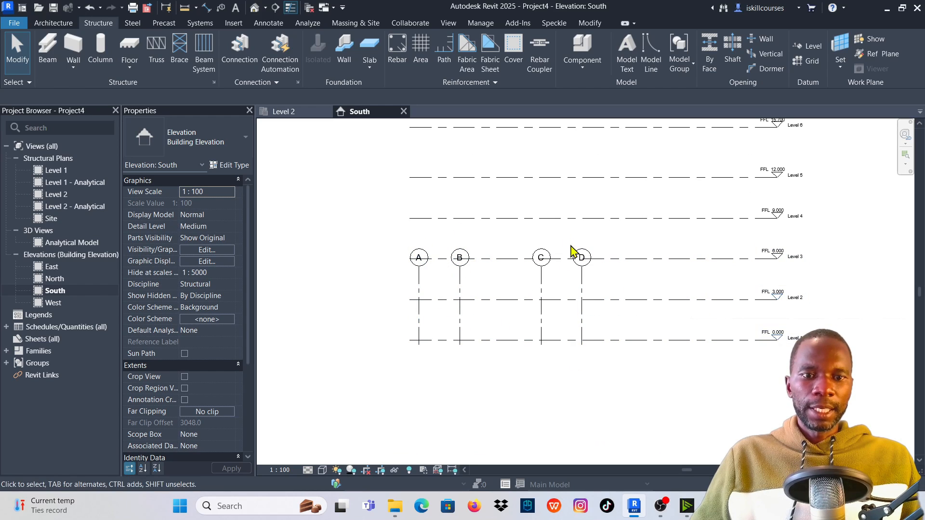
pyautogui.scroll(-2, 507, 328)
pyautogui.scroll(2, 539, 312)
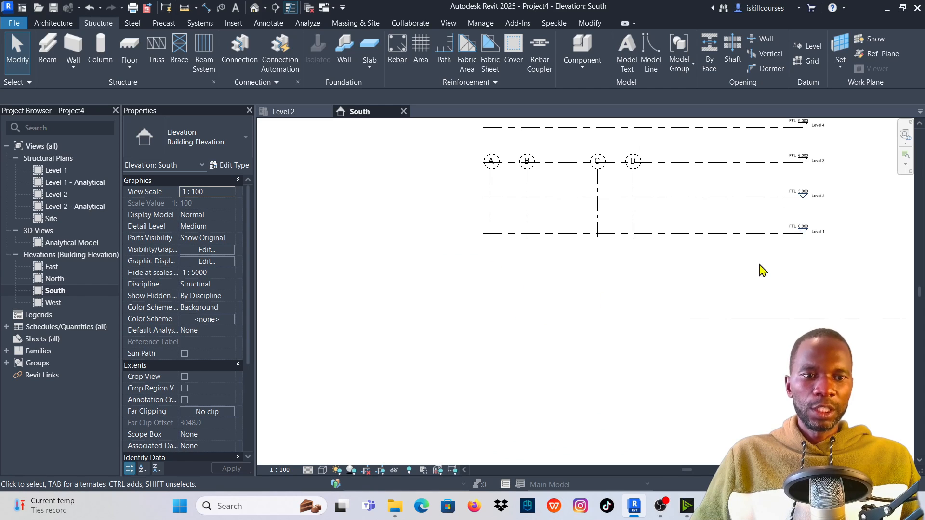
# Create a level similar to Level 1, placed 1400 mm below it and aligned with the ends of the other levels.
pyautogui.click(693, 233)
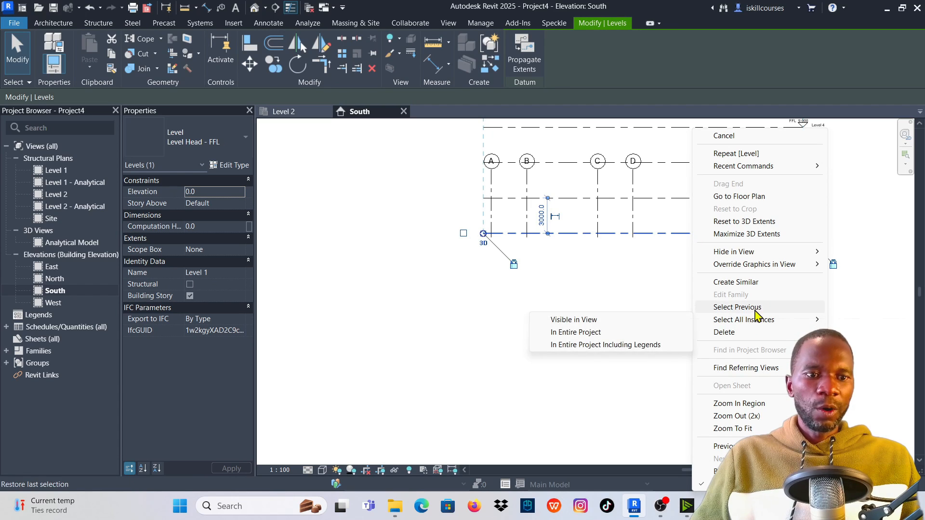
pyautogui.click(742, 282)
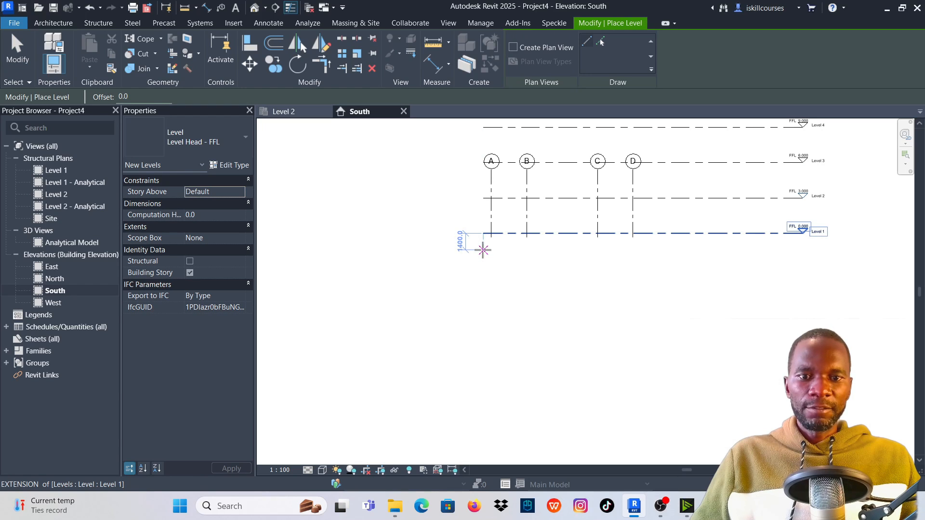
pyautogui.click(483, 249)
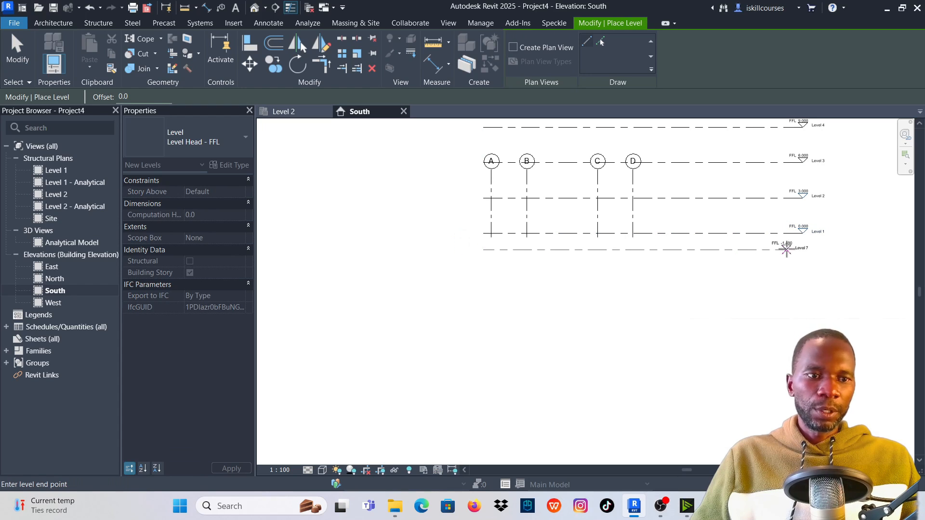
pyautogui.click(802, 250)
pyautogui.scroll(-2, 354, 261)
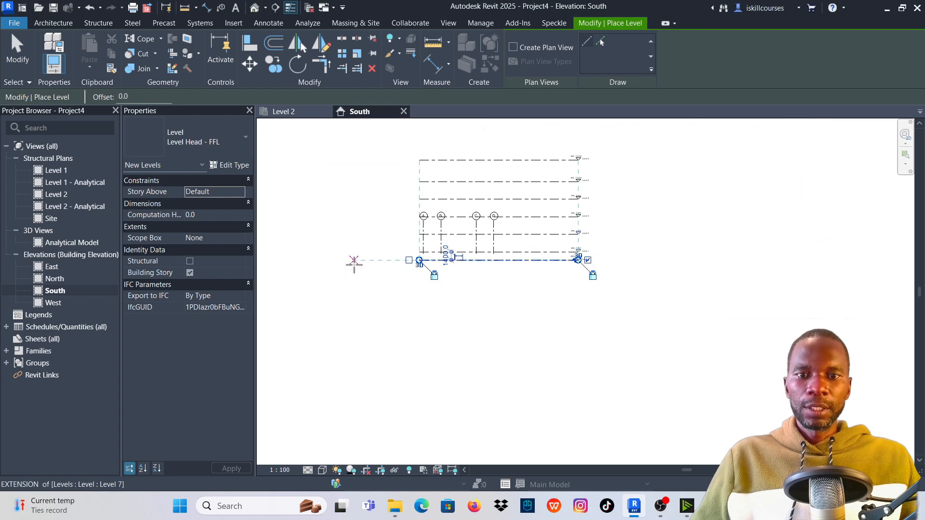
pyautogui.scroll(5, 578, 253)
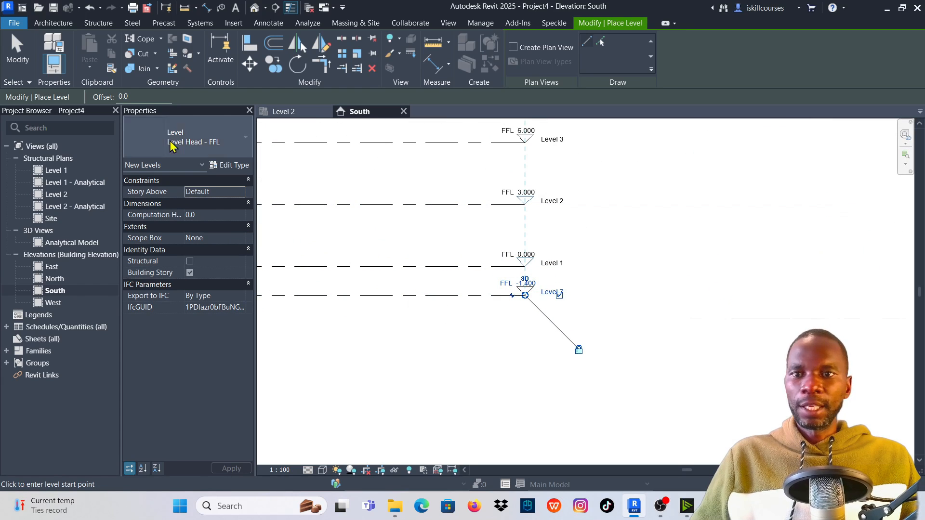
pyautogui.press('Escape')
pyautogui.press('Escape')
# Rename the level below Level 1 as TOF.
pyautogui.scroll(2, 480, 252)
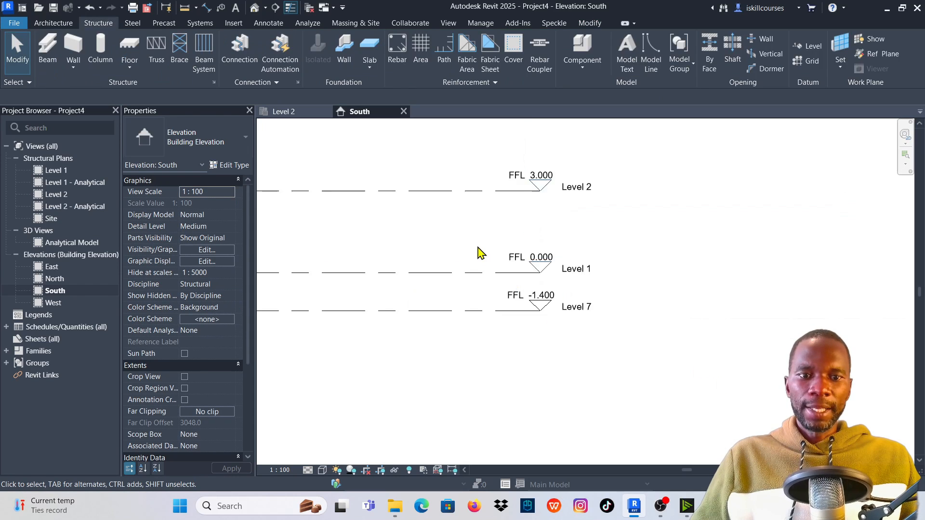
pyautogui.scroll(2, 481, 252)
pyautogui.scroll(-1, 747, 306)
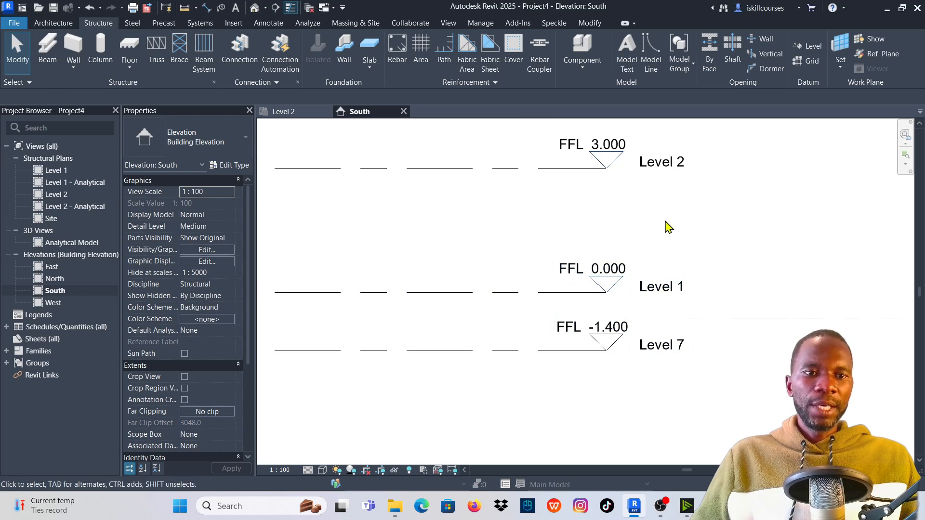
pyautogui.click(666, 351)
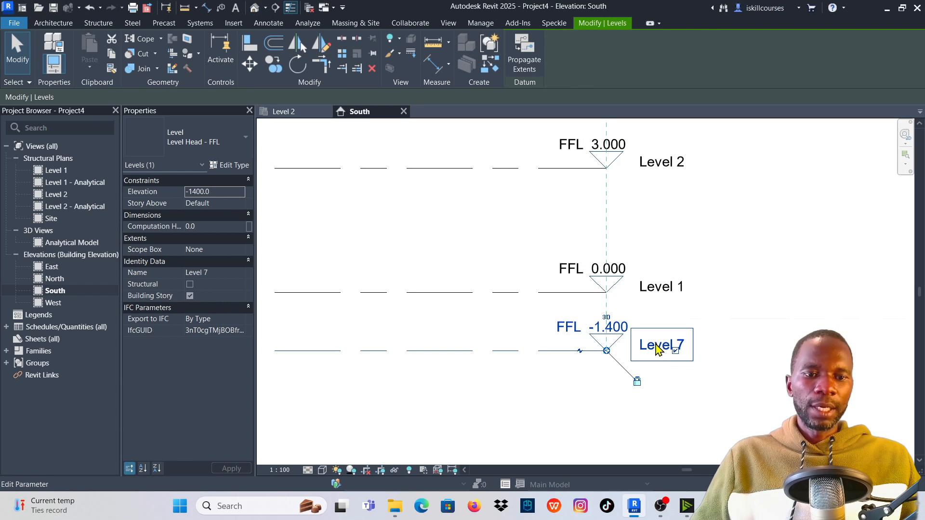
pyautogui.click(656, 349)
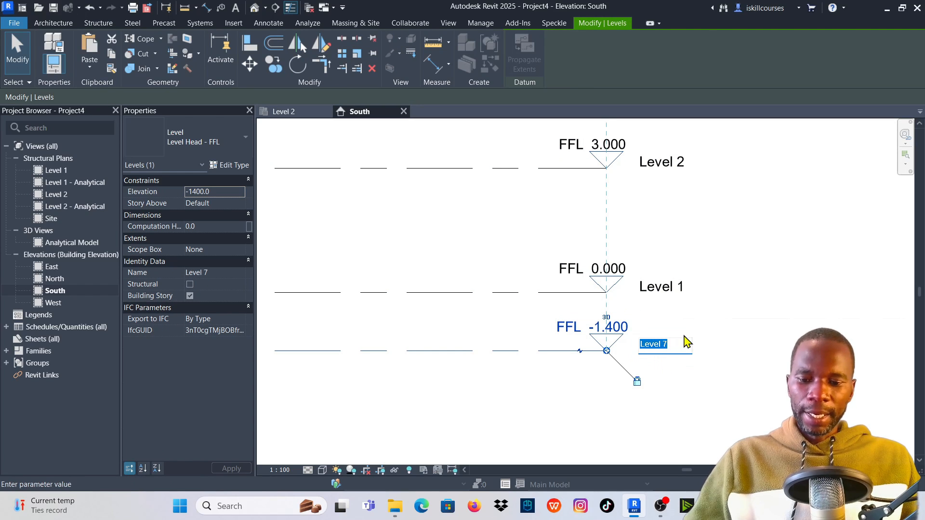
pyautogui.write('TOF')
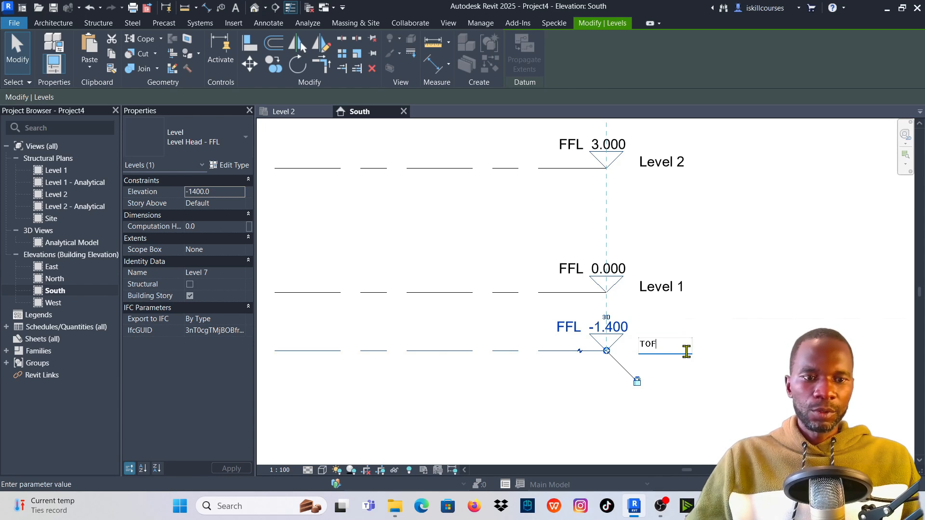
pyautogui.press('Return')
pyautogui.scroll(-3, 636, 401)
pyautogui.click(753, 282)
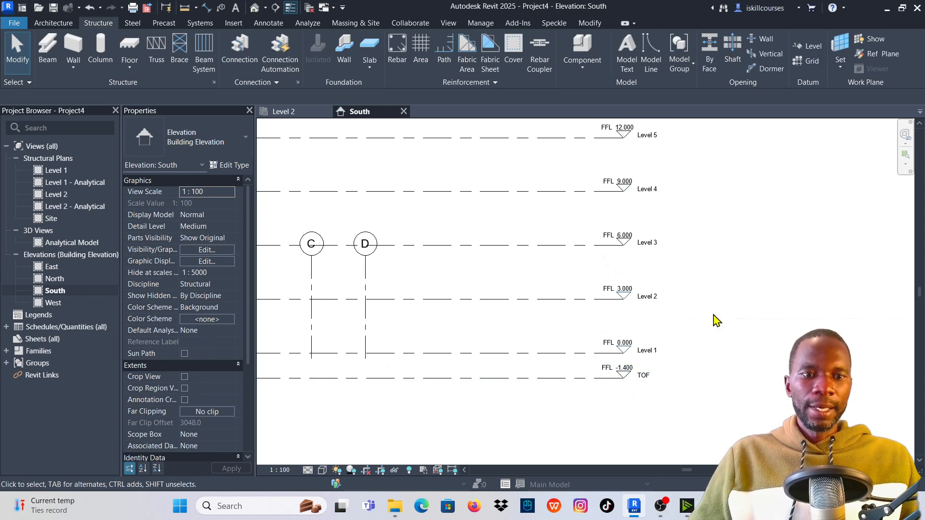
# Review the levels from TOF to Level 6 and check which of them have structural plan views.
pyautogui.scroll(-3, 682, 244)
pyautogui.scroll(2, 667, 166)
pyautogui.scroll(-2, 656, 191)
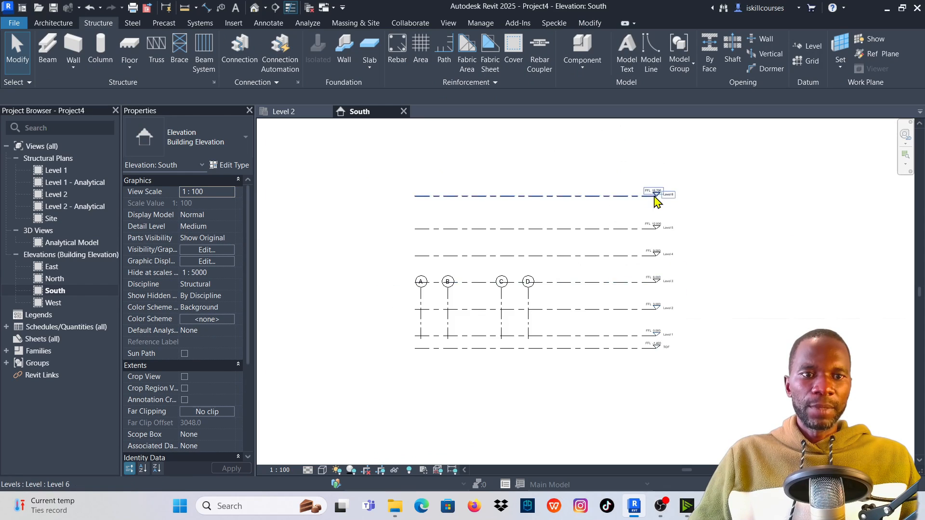
pyautogui.scroll(3, 660, 190)
pyautogui.scroll(-3, 664, 231)
pyautogui.scroll(2, 602, 226)
pyautogui.scroll(-2, 559, 289)
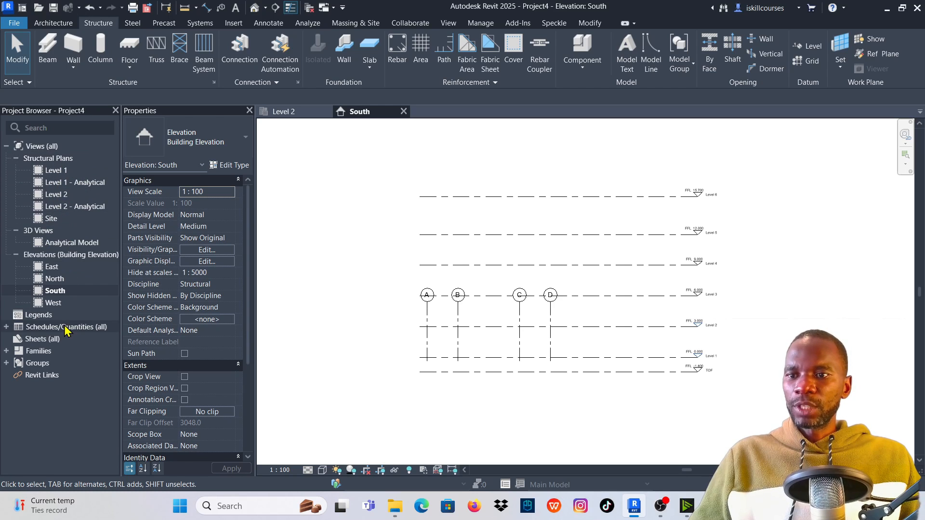
pyautogui.click(68, 171)
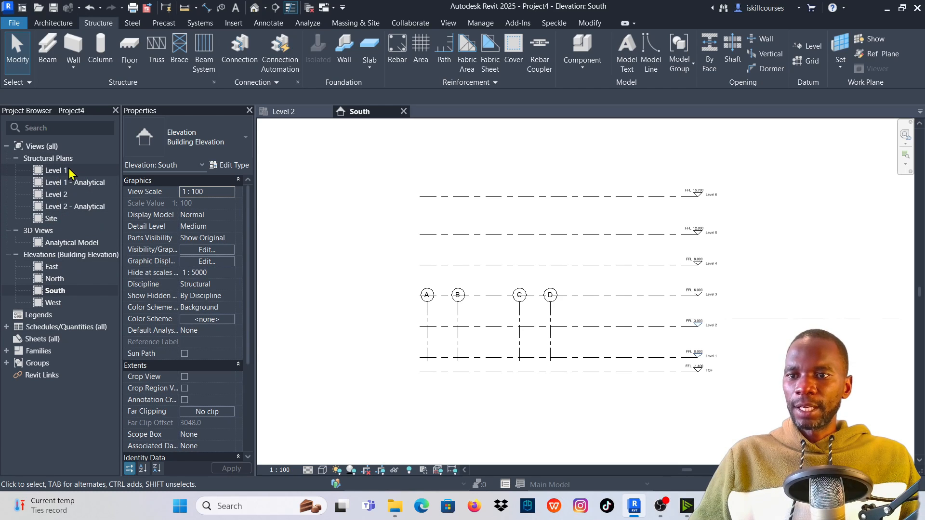
pyautogui.click(71, 196)
pyautogui.scroll(2, 708, 362)
pyautogui.scroll(-1, 673, 393)
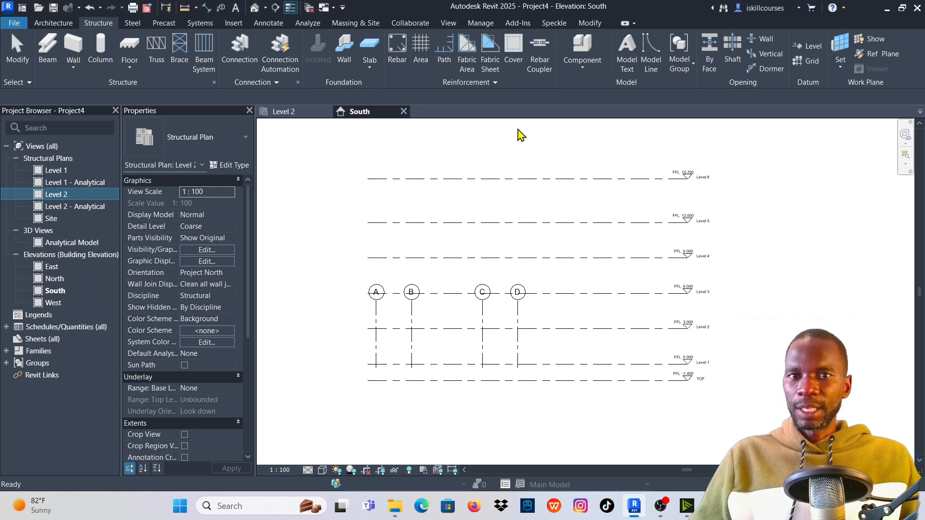
# Create structural plan views for Level 3, Level 4, Level 5, Level 6 and TOF without duplicating existing views.
pyautogui.click(449, 23)
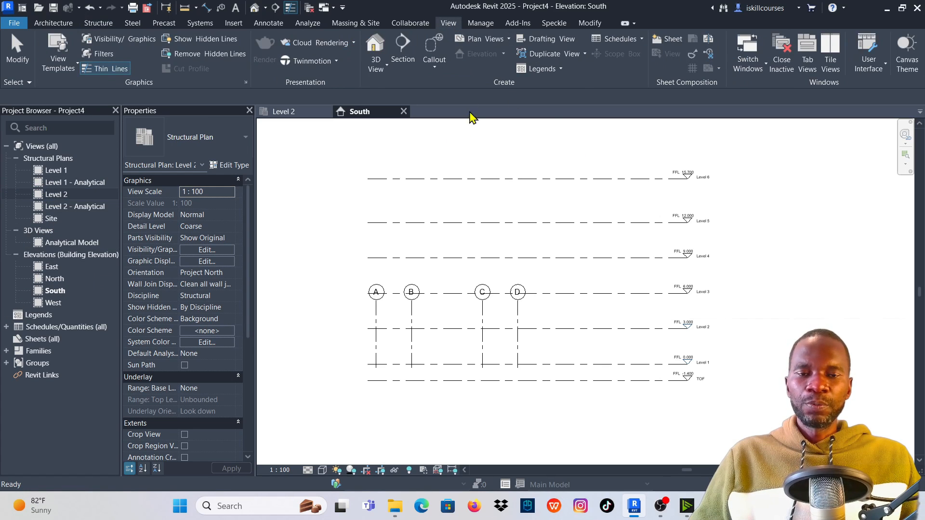
pyautogui.click(492, 41)
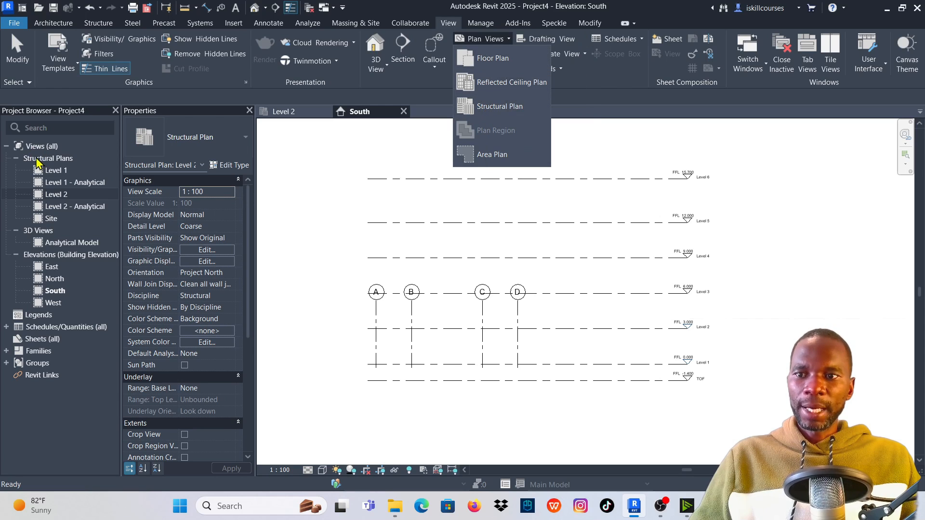
pyautogui.click(496, 106)
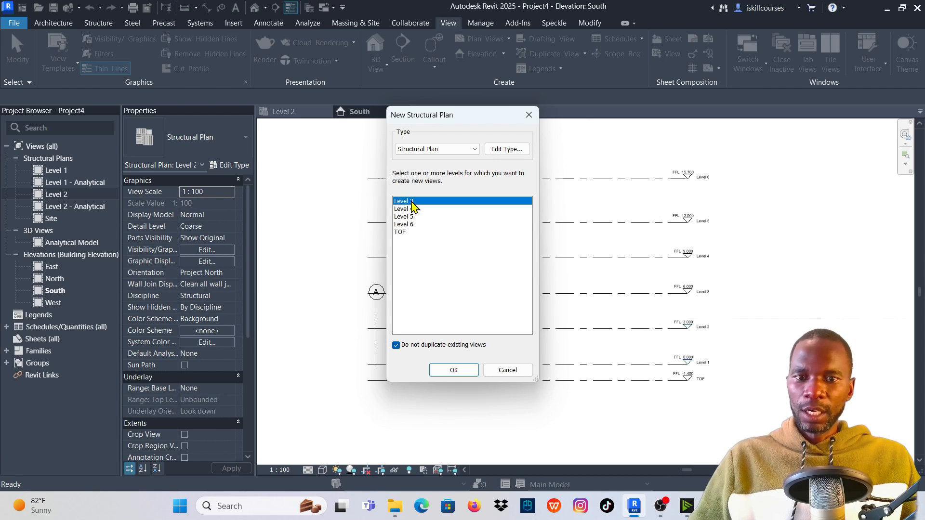
pyautogui.keyDown('shift'); pyautogui.click(403, 232); pyautogui.keyUp('shift')
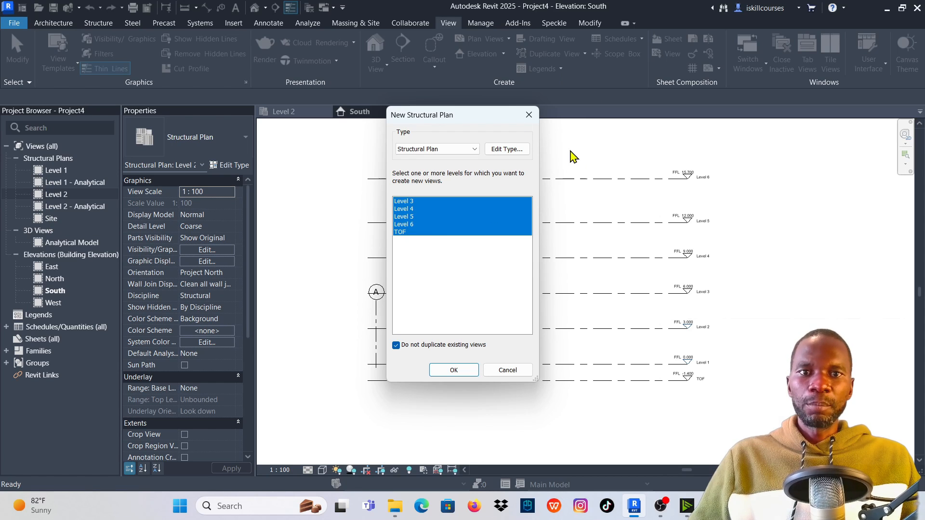
pyautogui.moveTo(466, 118); pyautogui.dragTo(430, 77)
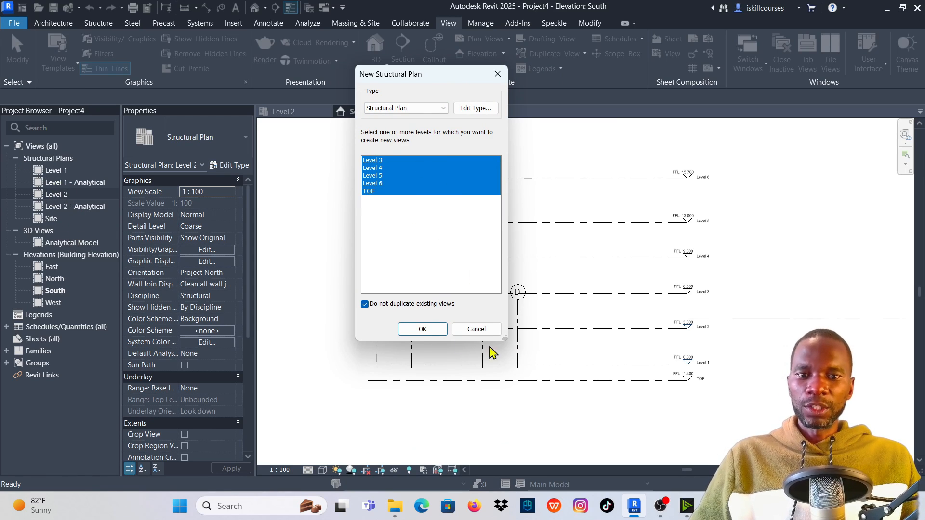
pyautogui.click(423, 330)
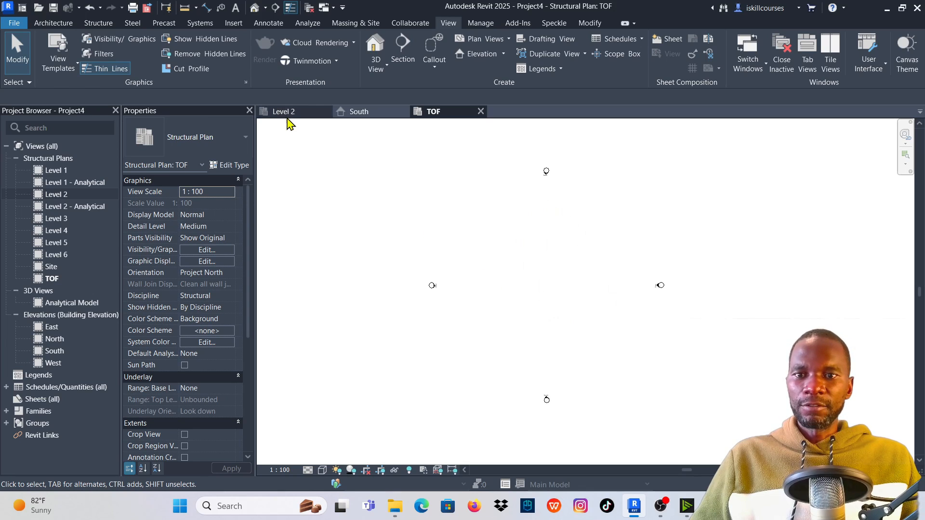
# Open the structural plans of Levels 1 to 6 and TOF to check whether the grids appear in each.
pyautogui.click(284, 112)
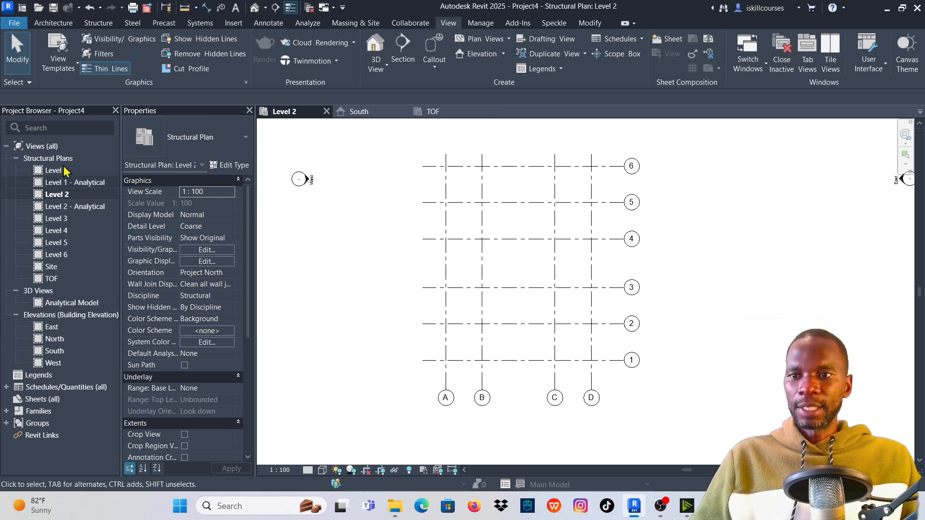
pyautogui.doubleClick(56, 170)
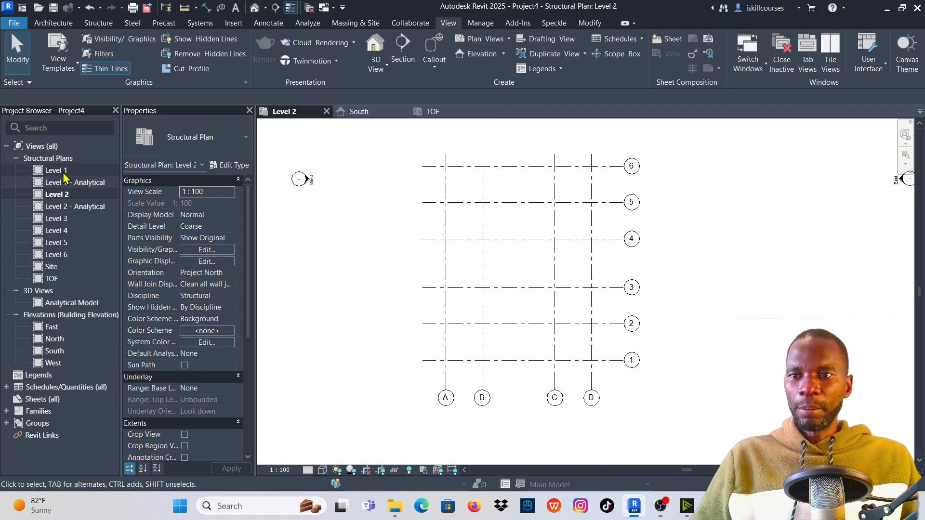
pyautogui.doubleClick(71, 220)
pyautogui.doubleClick(65, 232)
pyautogui.doubleClick(60, 243)
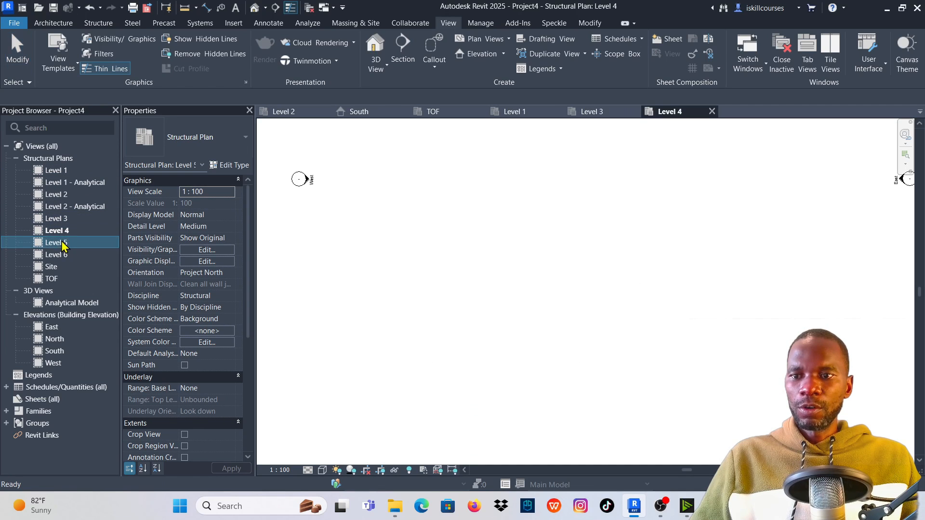
pyautogui.doubleClick(62, 254)
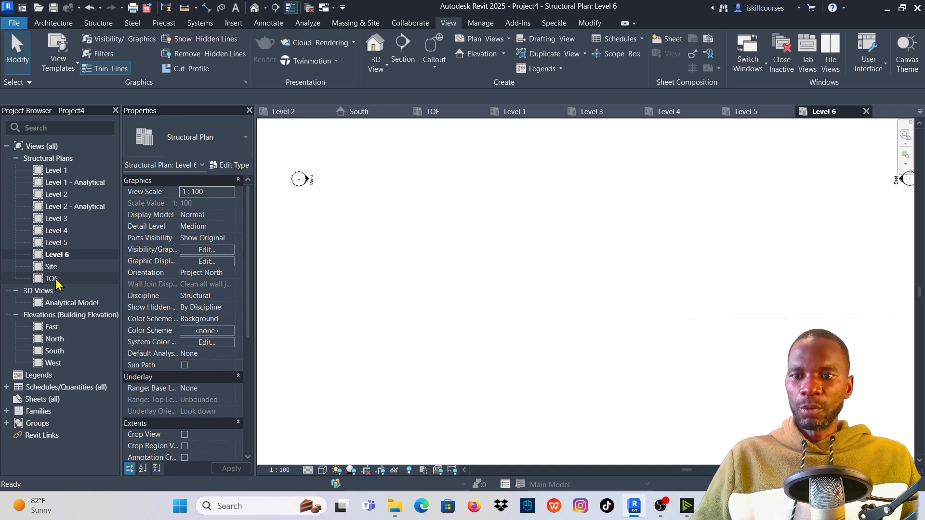
pyautogui.doubleClick(53, 279)
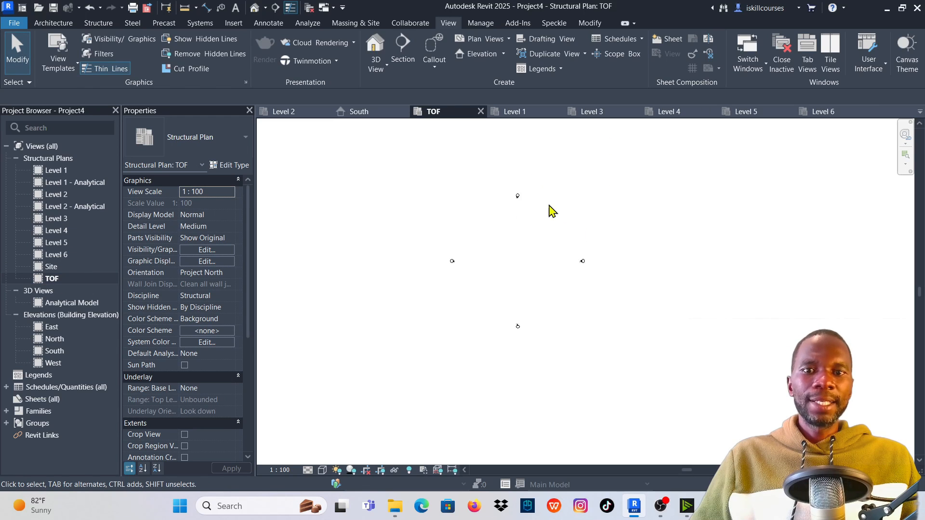
# Extend the lettered grids A to D in the South elevation above Level 6 and below TOF.
pyautogui.click(360, 111)
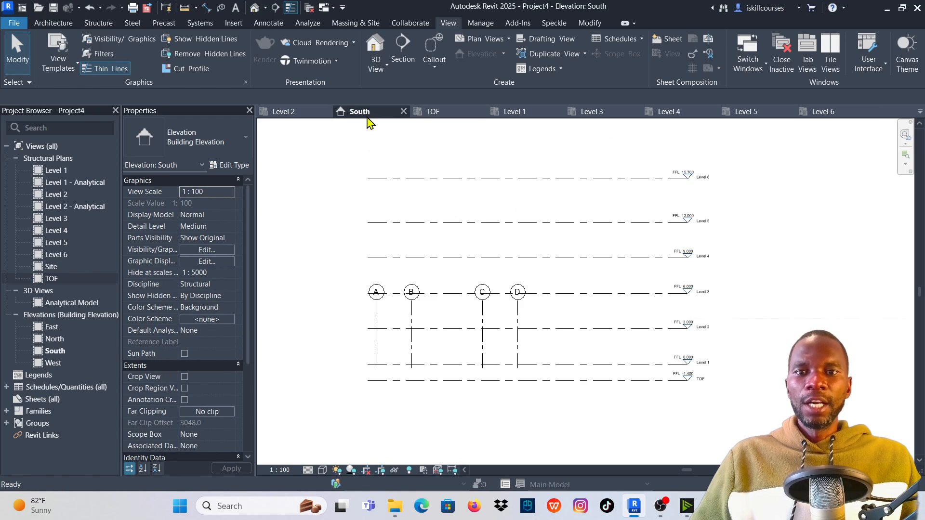
pyautogui.scroll(-2, 463, 309)
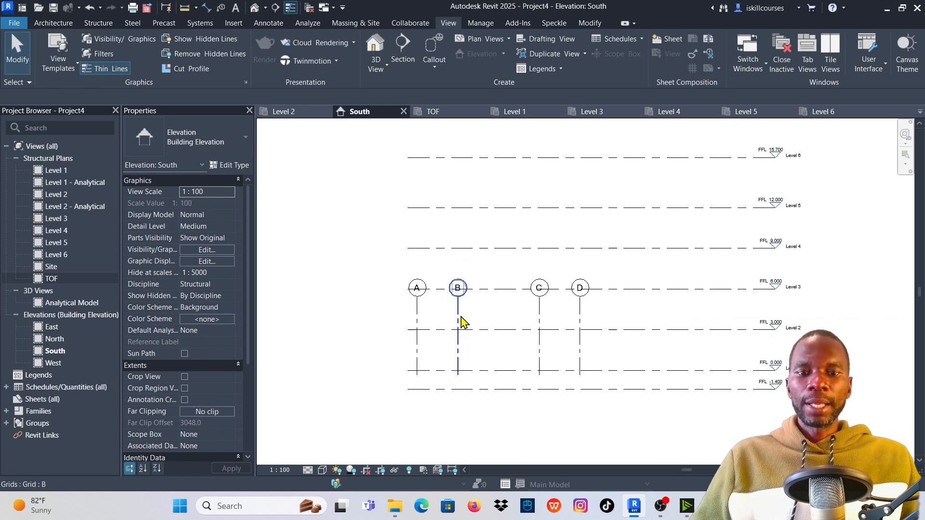
pyautogui.click(461, 320)
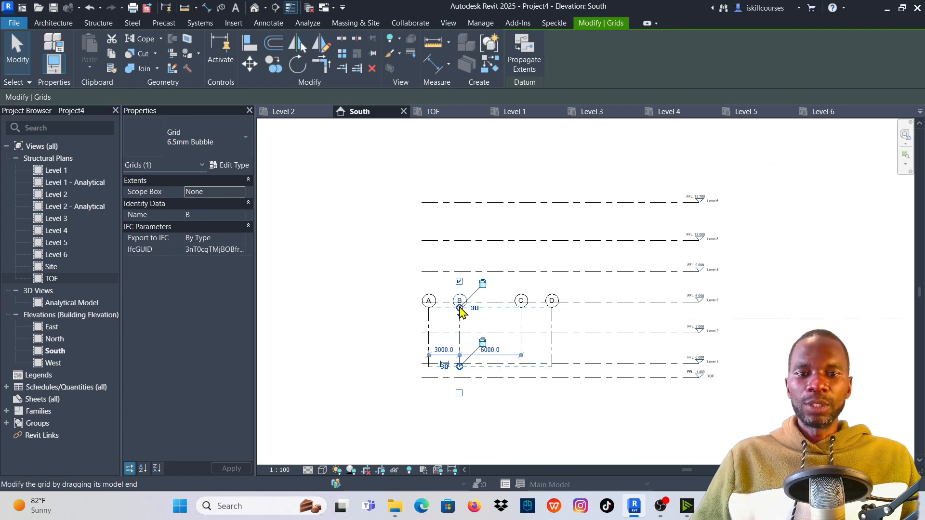
pyautogui.moveTo(460, 310); pyautogui.dragTo(460, 178)
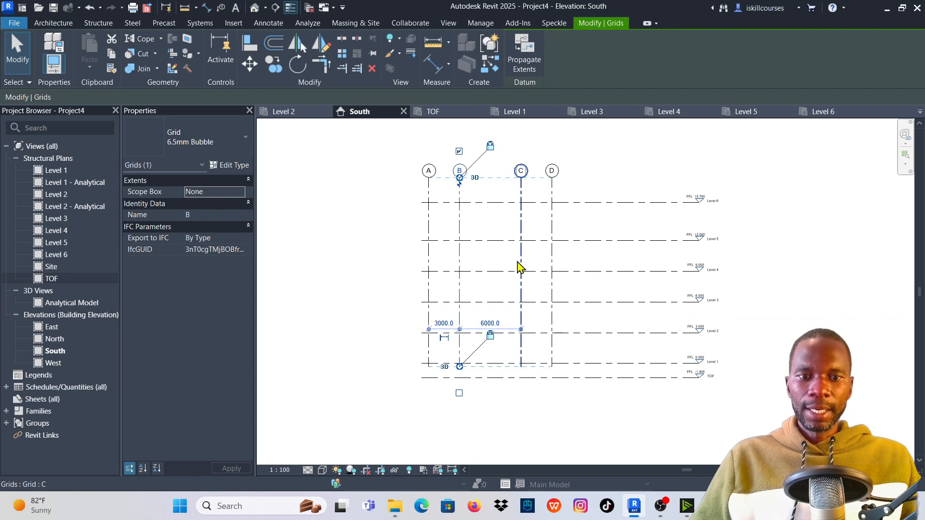
pyautogui.click(520, 267)
pyautogui.scroll(-2, 520, 289)
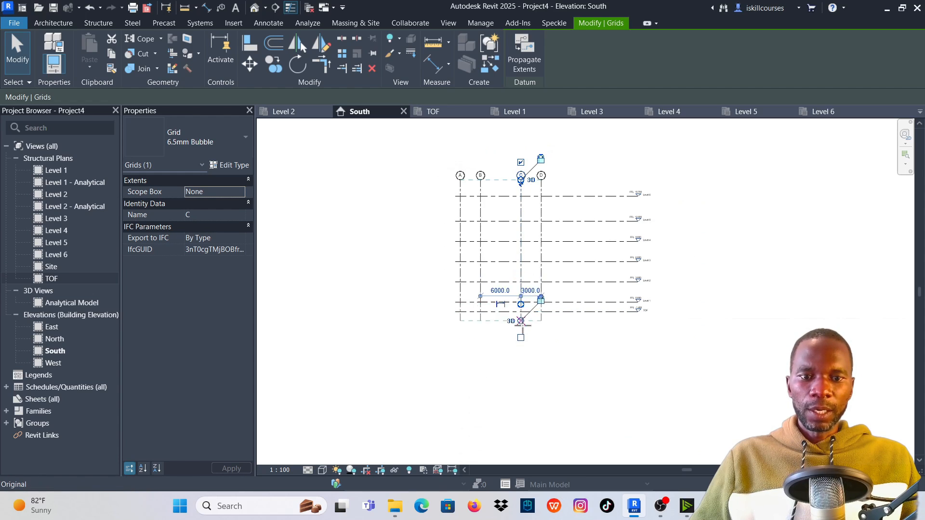
pyautogui.moveTo(521, 321); pyautogui.dragTo(521, 332)
pyautogui.click(604, 355)
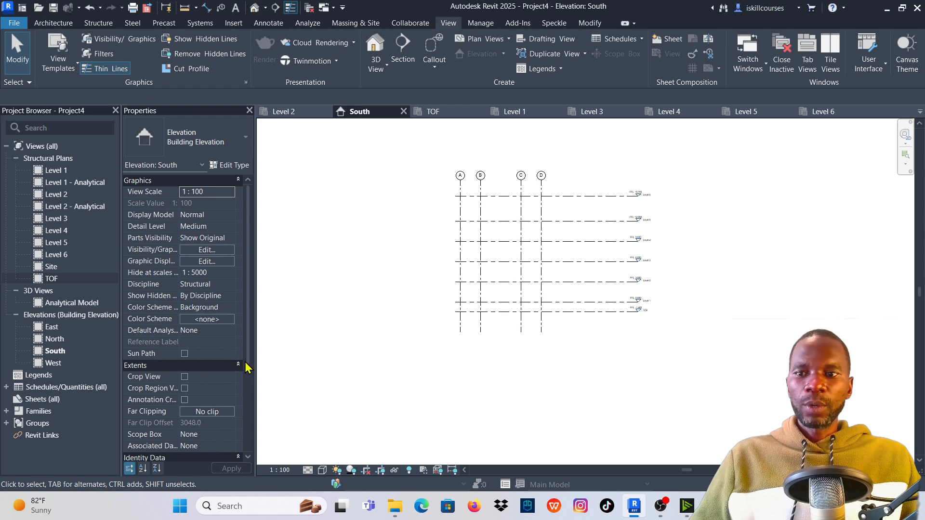
# Extend the numbered grids 1 to 6 in the East elevation above Level 6 and below TOF.
pyautogui.doubleClick(52, 328)
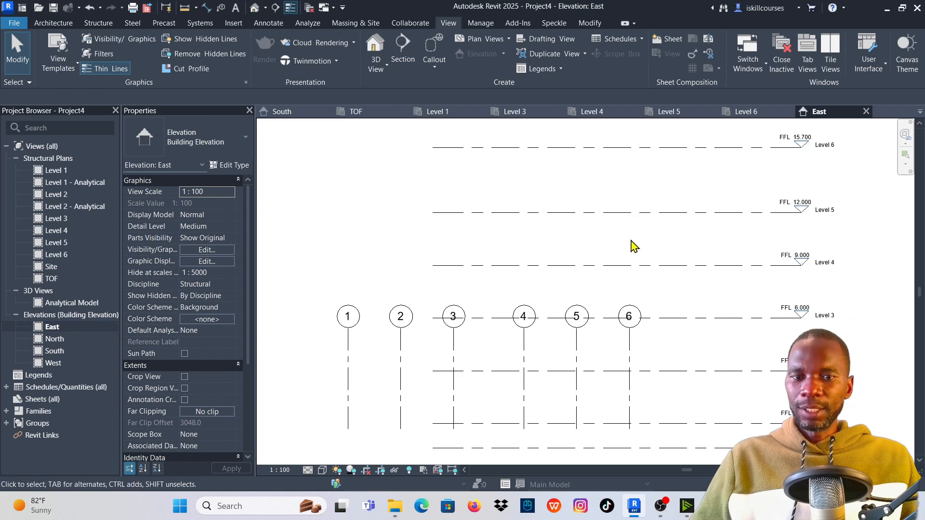
pyautogui.click(544, 304)
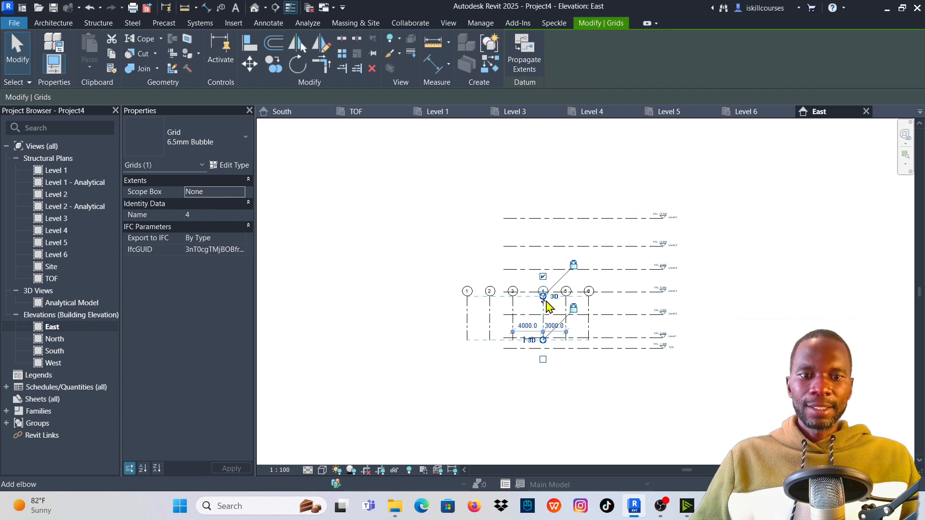
pyautogui.moveTo(544, 299); pyautogui.dragTo(545, 187)
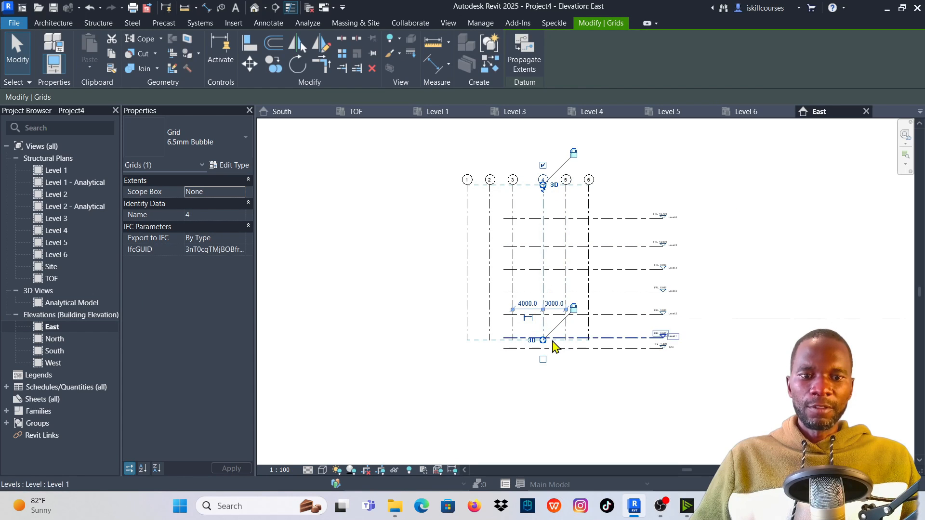
pyautogui.moveTo(543, 343); pyautogui.dragTo(543, 367)
pyautogui.click(595, 378)
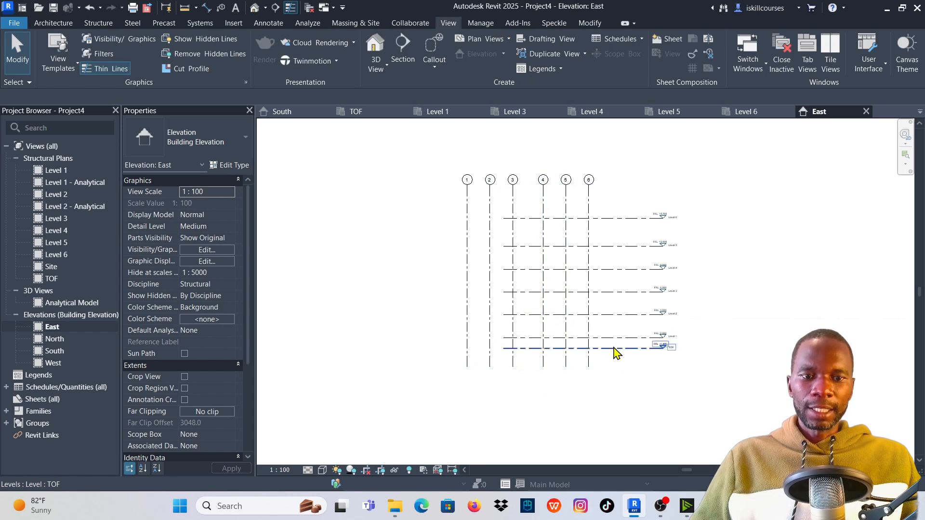
# Lengthen all the level lines in the East elevation so their headless ends pass beyond grid 1.
pyautogui.click(616, 338)
pyautogui.scroll(1, 510, 339)
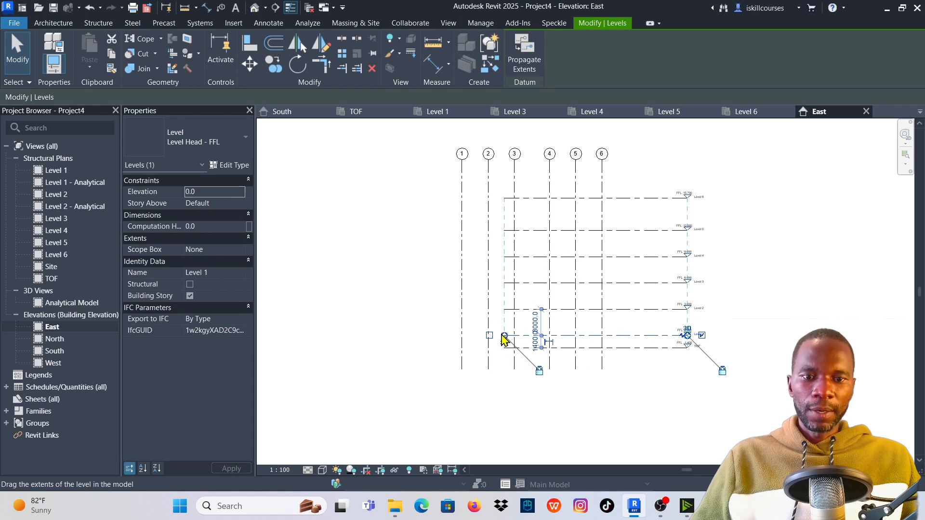
pyautogui.moveTo(505, 337); pyautogui.dragTo(430, 336)
pyautogui.click(351, 200)
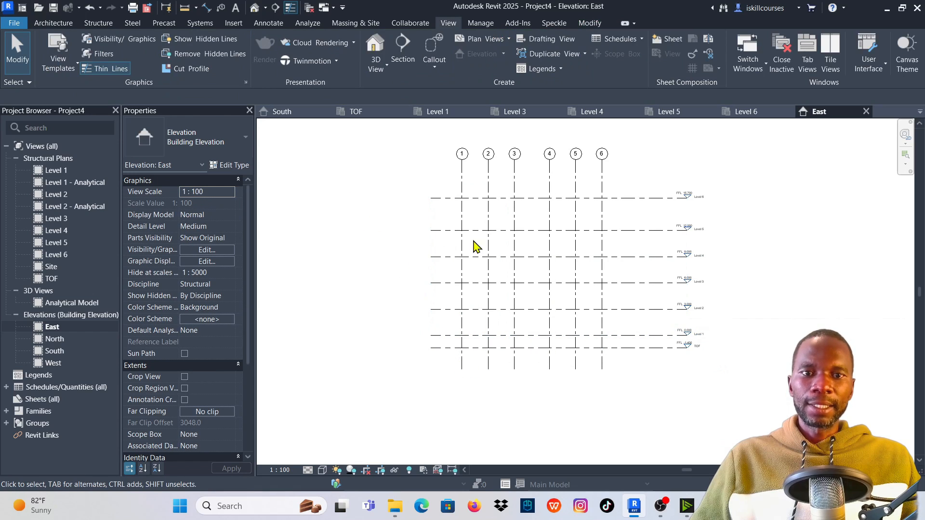
# Check the structural plans of Levels 1 to 6 for the lettered and numbered grids.
pyautogui.click(447, 116)
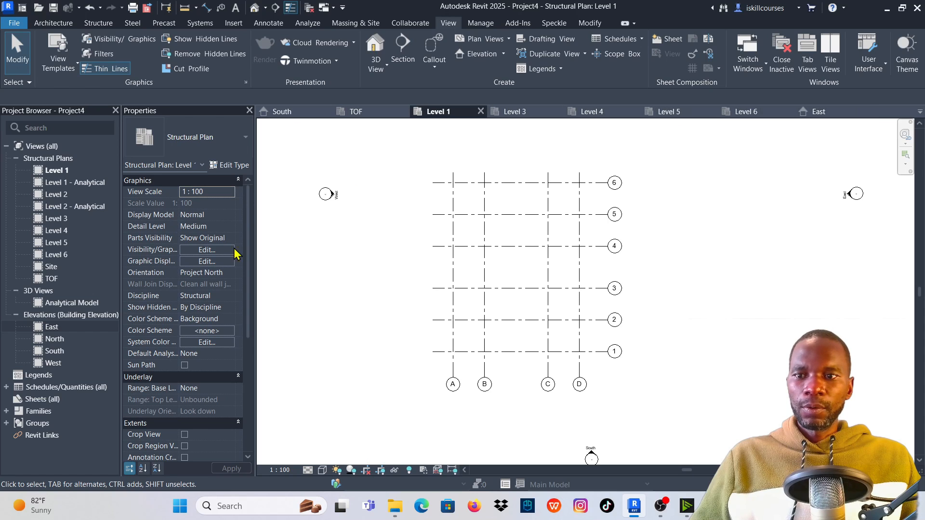
pyautogui.doubleClick(60, 197)
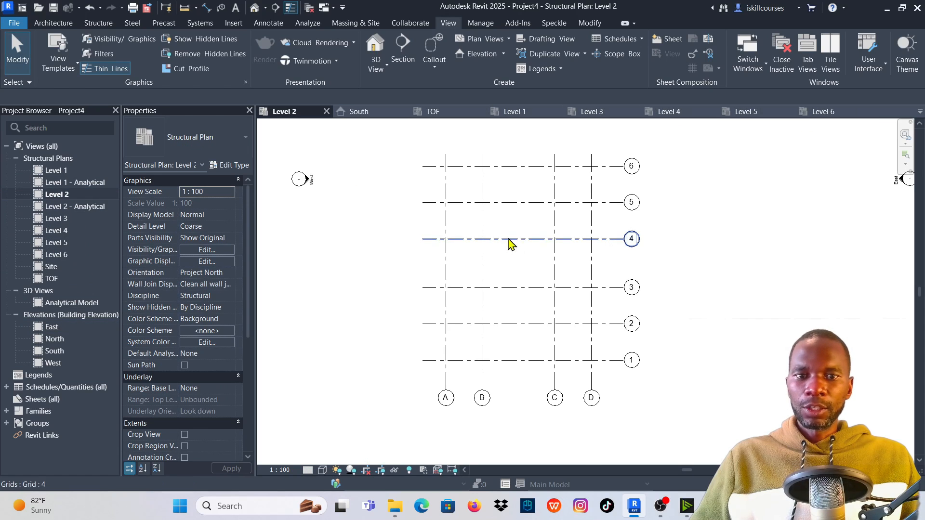
pyautogui.click(595, 113)
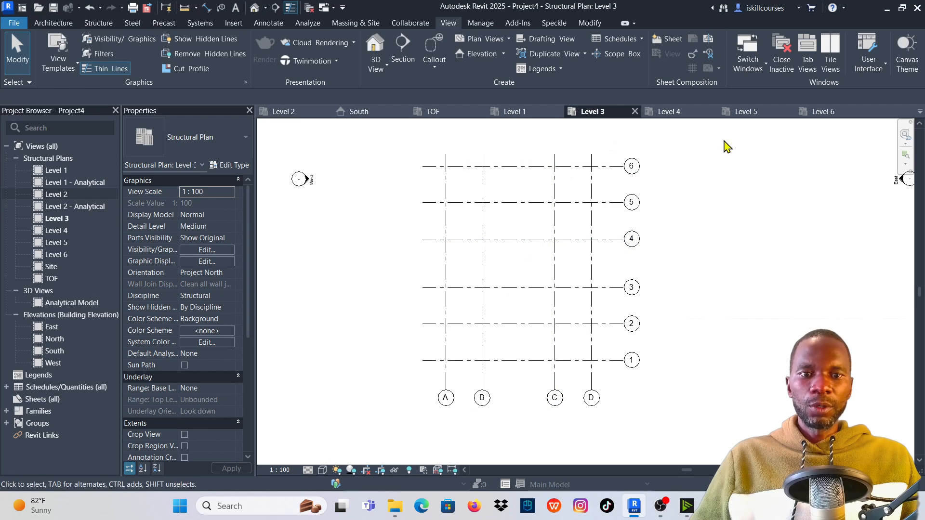
pyautogui.click(671, 114)
pyautogui.click(751, 116)
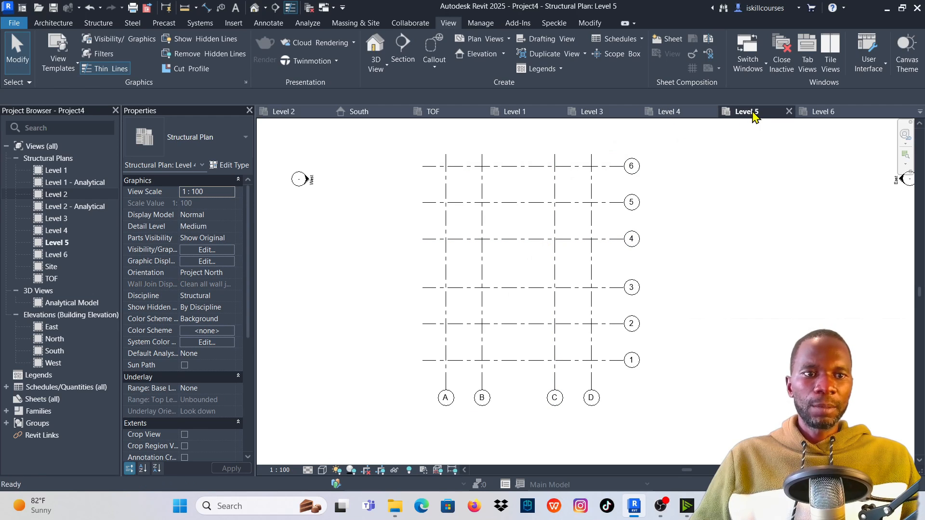
pyautogui.click(825, 114)
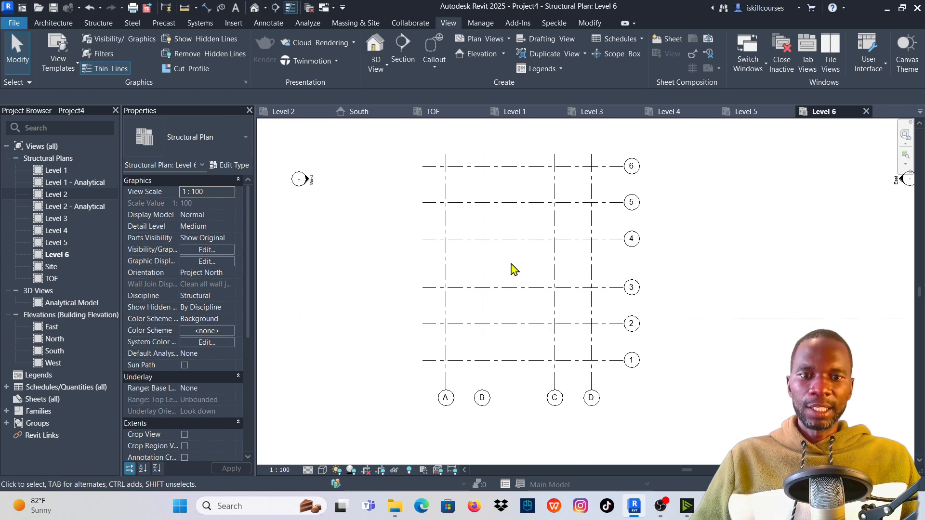
pyautogui.scroll(1, 510, 265)
pyautogui.moveTo(511, 266); pyautogui.dragTo(514, 276, button='middle')
pyautogui.scroll(-1, 514, 277)
# Open the South elevation and examine the extents of the Level 6 line.
pyautogui.click(366, 115)
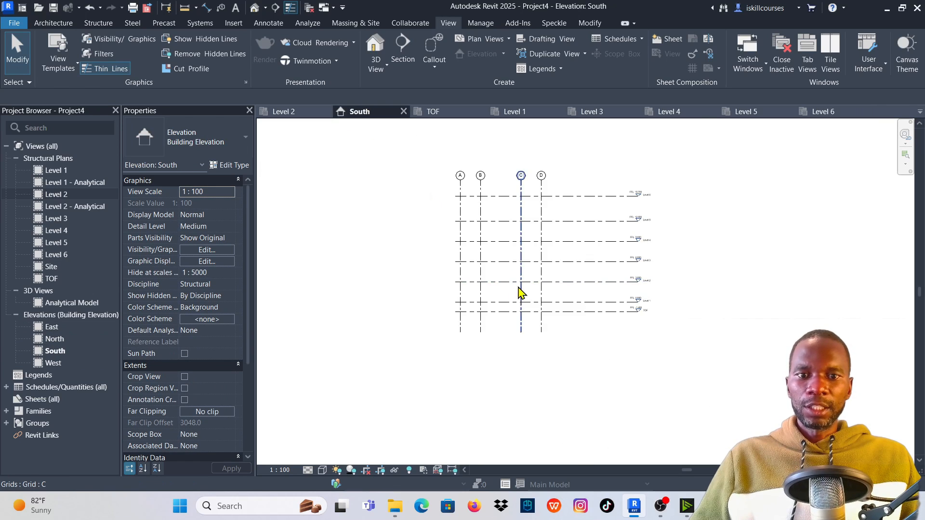
pyautogui.scroll(2, 593, 226)
pyautogui.scroll(-1, 583, 168)
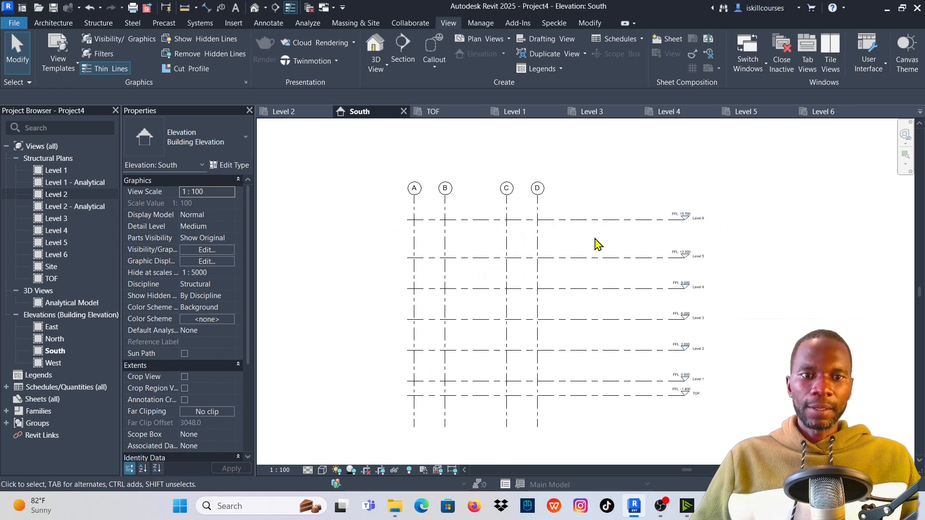
pyautogui.click(603, 222)
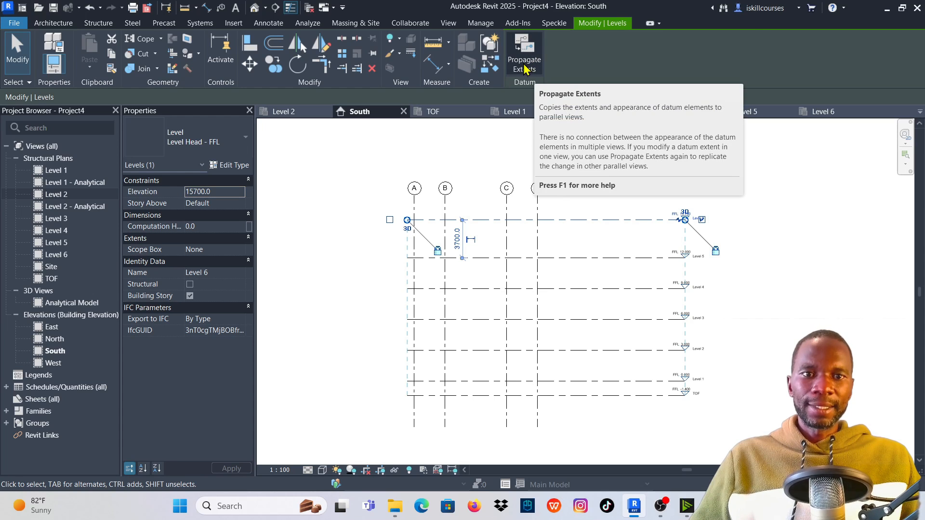
pyautogui.scroll(-3, 547, 188)
pyautogui.scroll(6, 631, 253)
pyautogui.press('Escape')
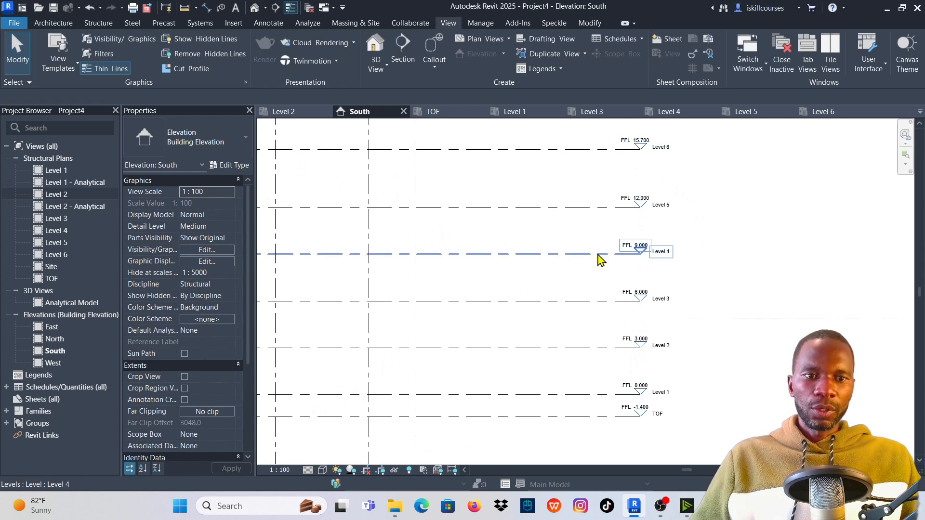
# Check which views grid D's extents can be propagated to, without applying any change.
pyautogui.click(600, 259)
pyautogui.scroll(-2, 589, 252)
pyautogui.click(541, 221)
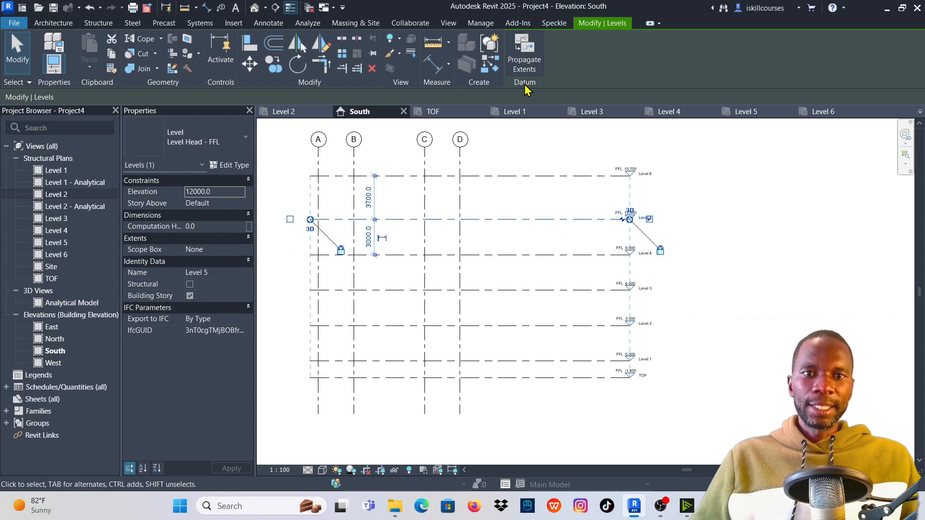
pyautogui.scroll(-2, 499, 251)
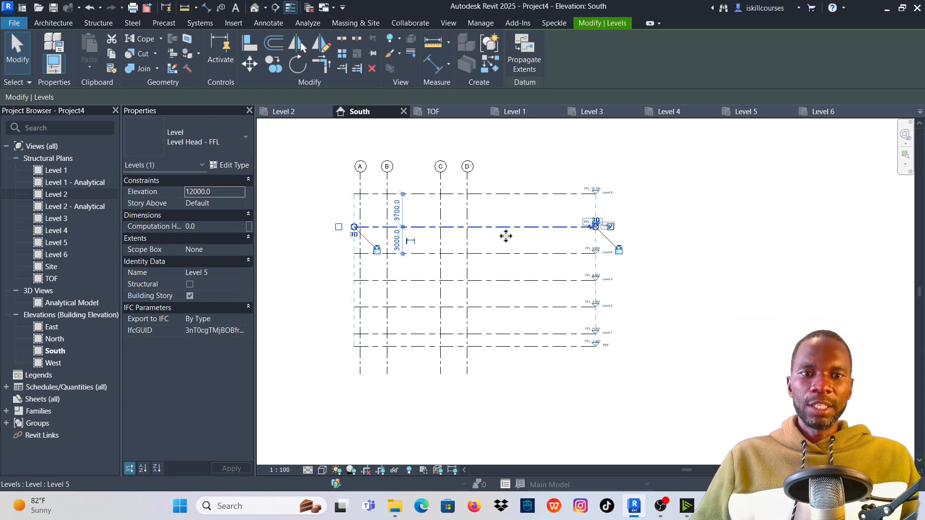
pyautogui.press('Escape')
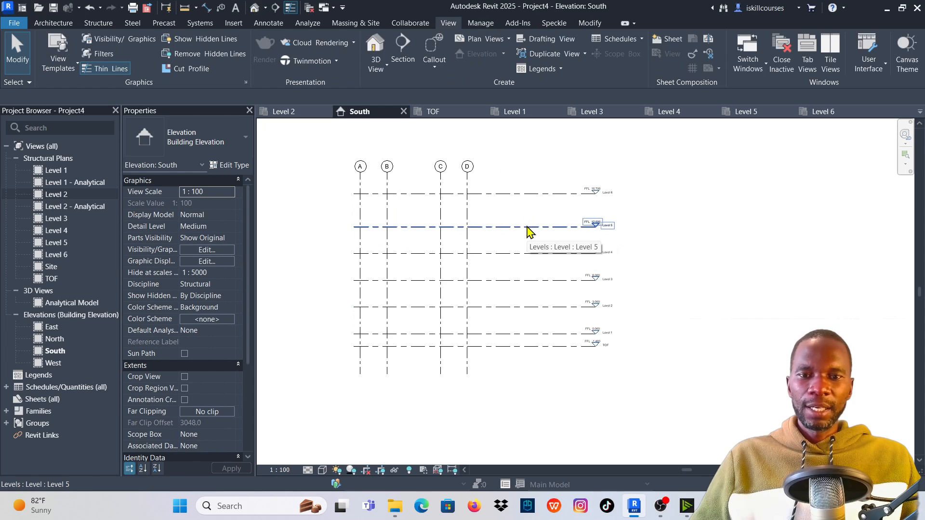
pyautogui.scroll(3, 468, 210)
pyautogui.scroll(-2, 504, 241)
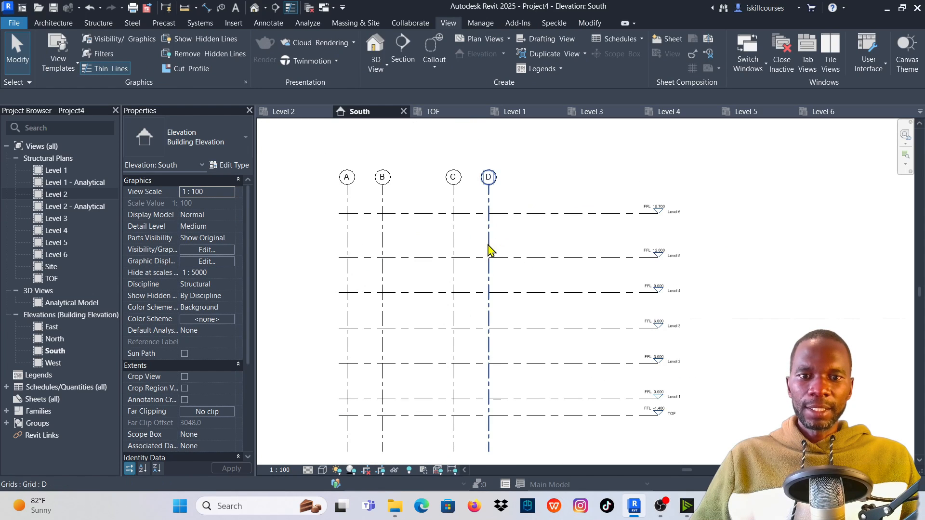
pyautogui.click(489, 251)
pyautogui.click(524, 52)
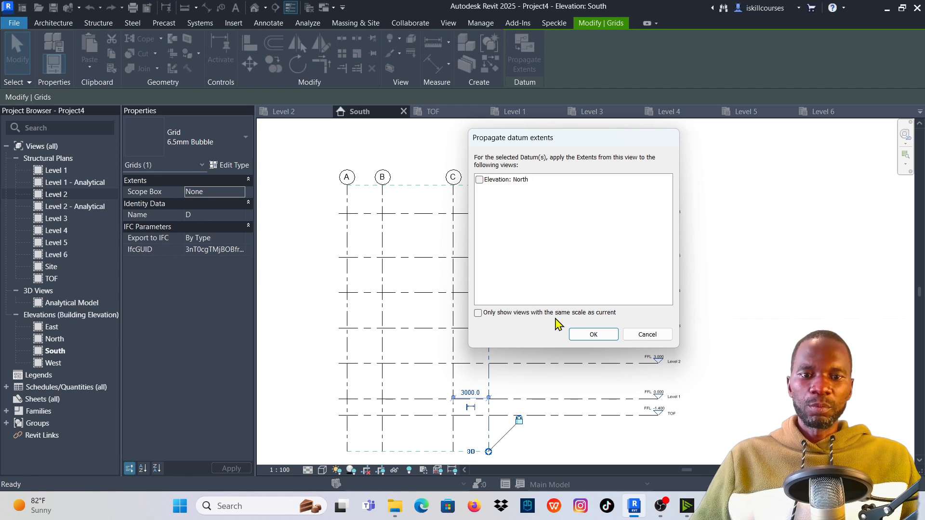
pyautogui.click(642, 337)
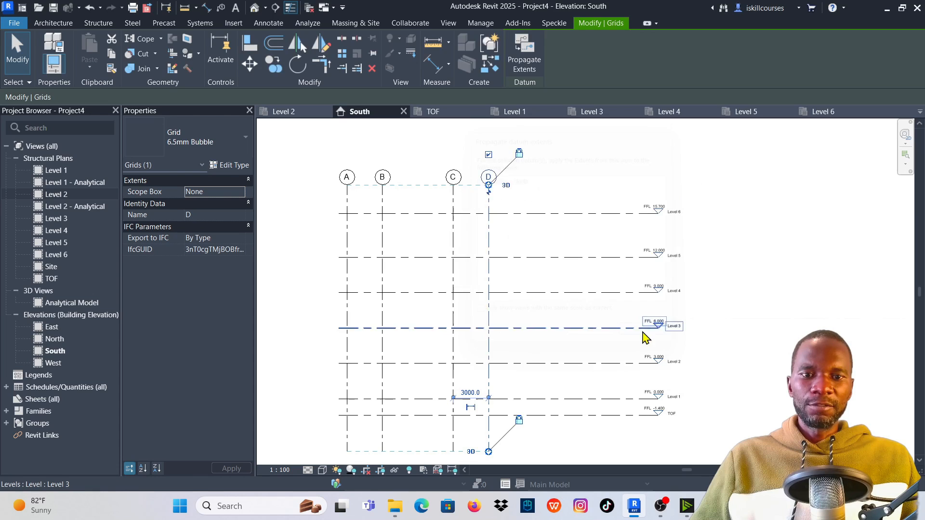
# Shorten all the level lines in the South elevation so their heads sit closer to grid D.
pyautogui.click(575, 227)
pyautogui.scroll(-5, 560, 187)
pyautogui.scroll(4, 561, 213)
pyautogui.click(570, 231)
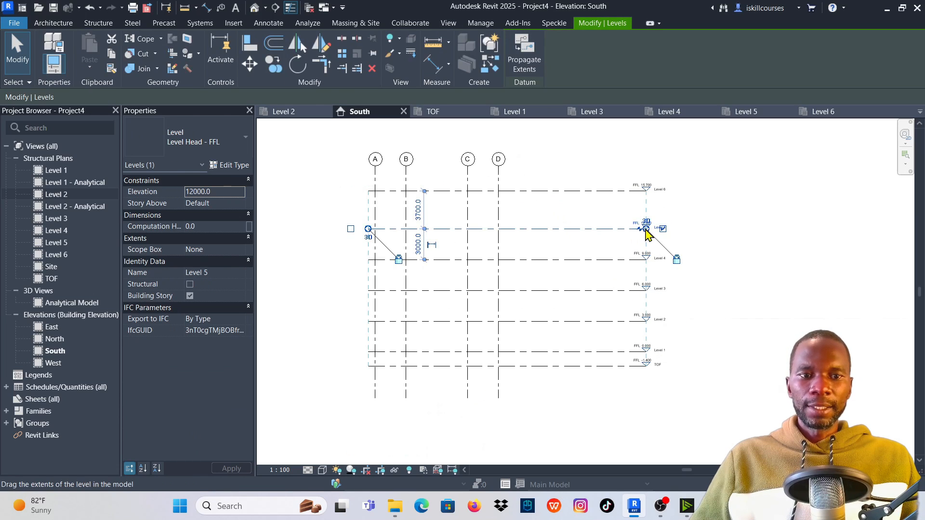
pyautogui.moveTo(646, 227); pyautogui.dragTo(532, 228)
pyautogui.click(558, 157)
pyautogui.scroll(-2, 574, 225)
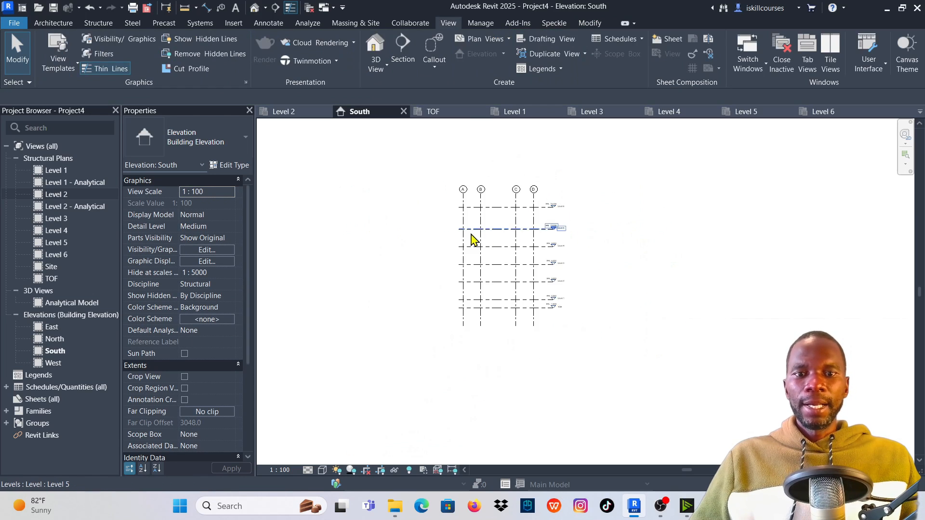
# Lengthen the headless ends of all the level lines in the South elevation farther beyond grid A.
pyautogui.scroll(2, 470, 229)
pyautogui.click(470, 228)
pyautogui.moveTo(455, 233); pyautogui.dragTo(423, 228)
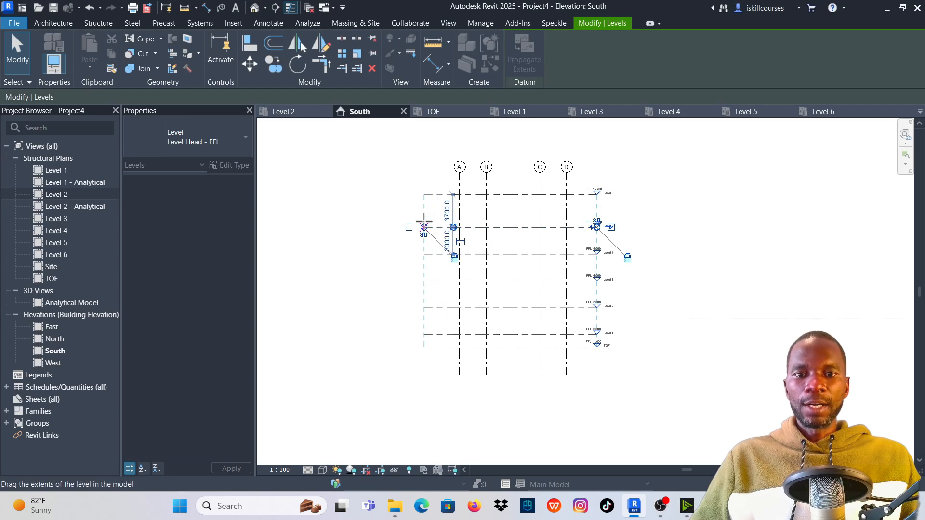
pyautogui.press('Escape')
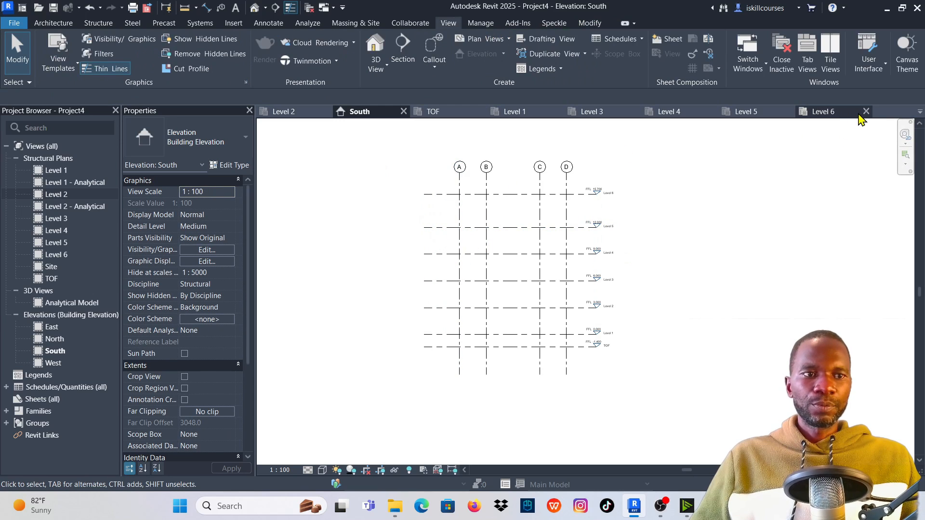
# Close the structural plan views of Level 6, Level 5 and Level 4.
pyautogui.click(866, 112)
pyautogui.click(864, 112)
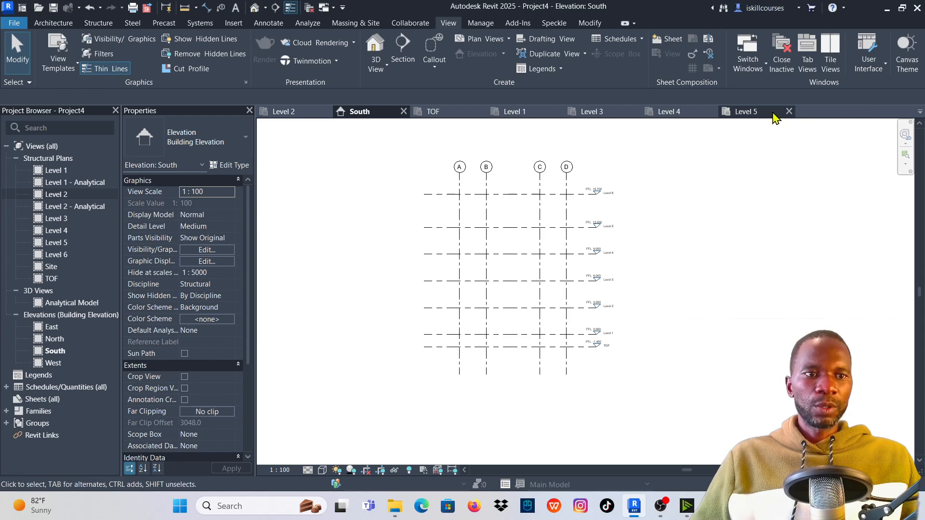
pyautogui.click(789, 111)
pyautogui.click(712, 111)
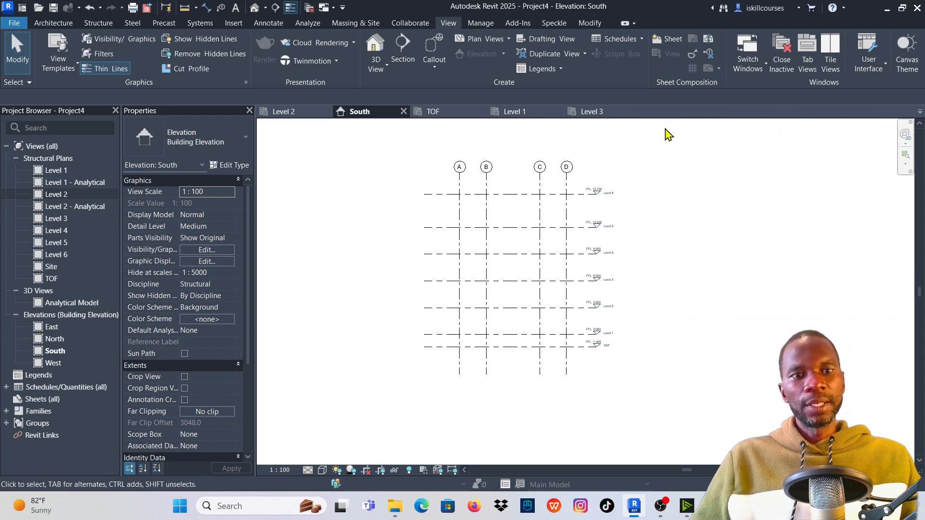
# Start a structural column in the Level 1 plan with the Concrete-Rectangular-Column type 300 x 450mm.
pyautogui.click(520, 113)
pyautogui.scroll(2, 482, 262)
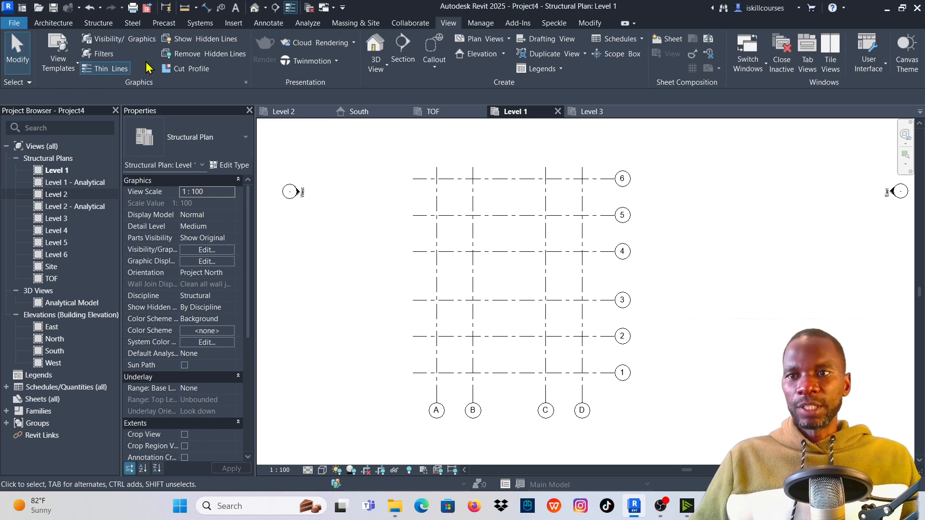
pyautogui.click(97, 25)
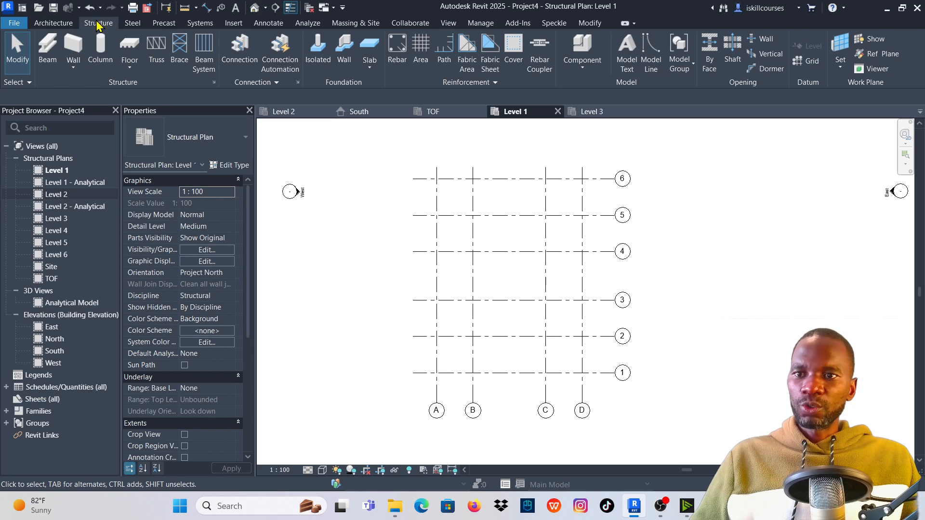
pyautogui.click(101, 48)
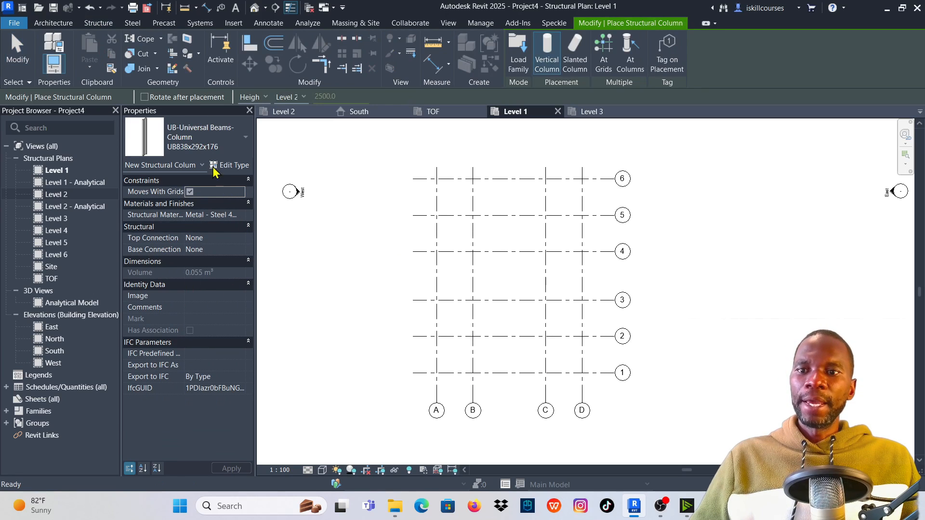
pyautogui.click(235, 145)
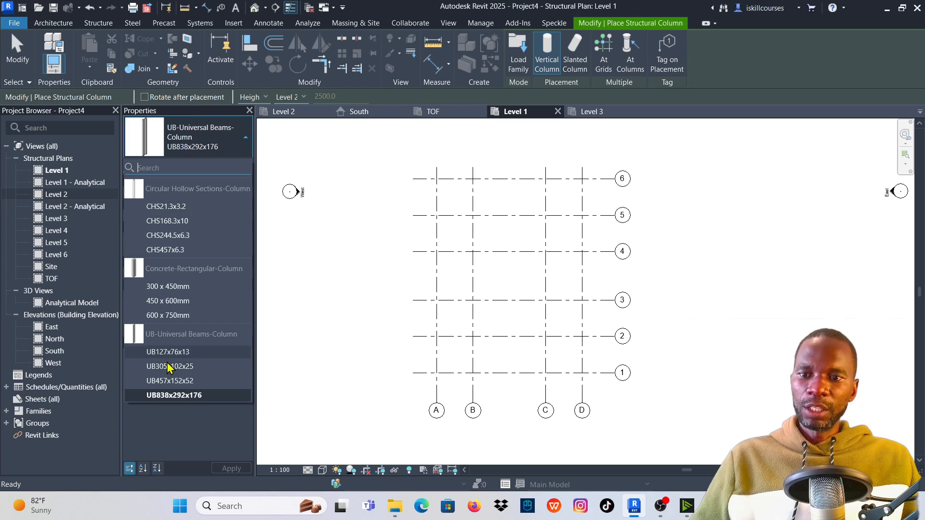
pyautogui.click(171, 288)
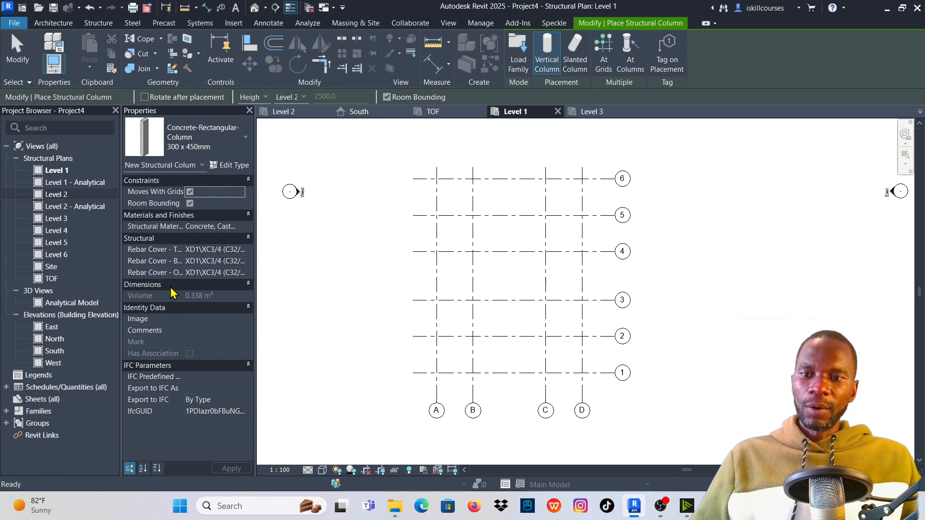
pyautogui.click(226, 165)
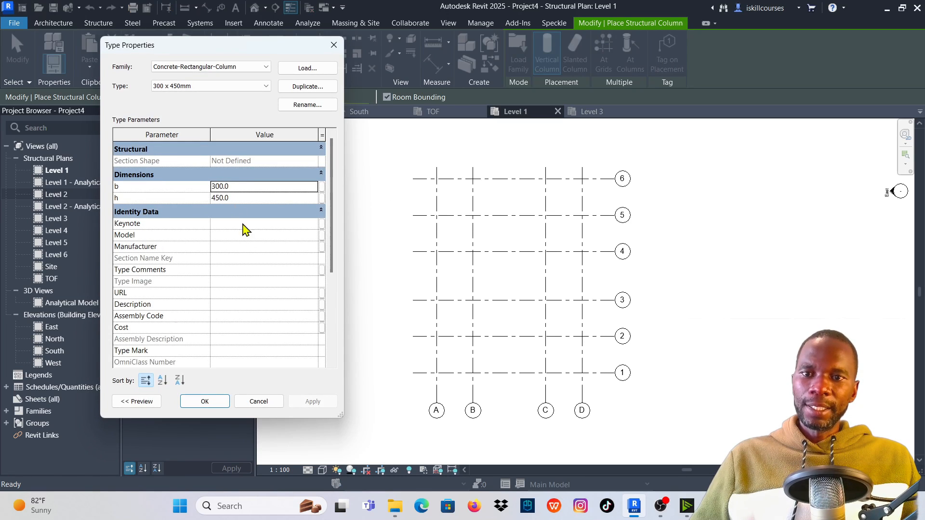
pyautogui.click(306, 87)
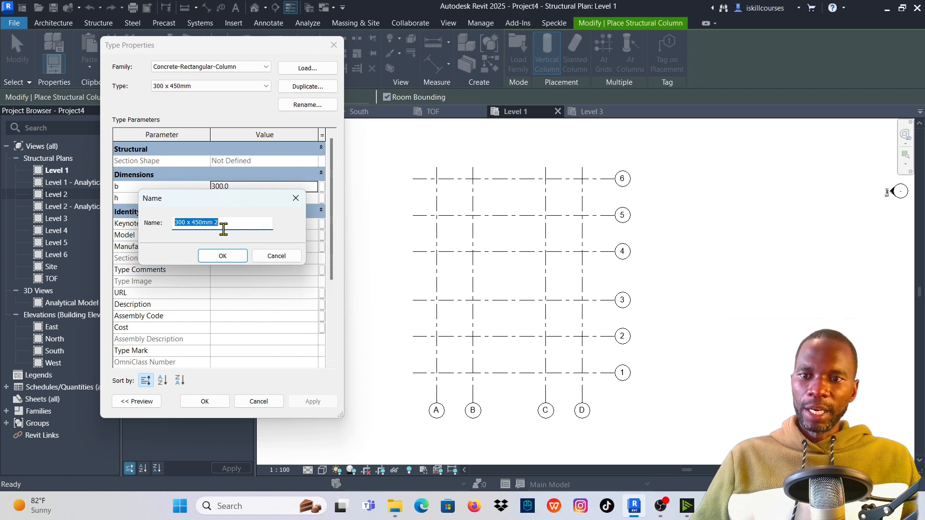
pyautogui.click(295, 199)
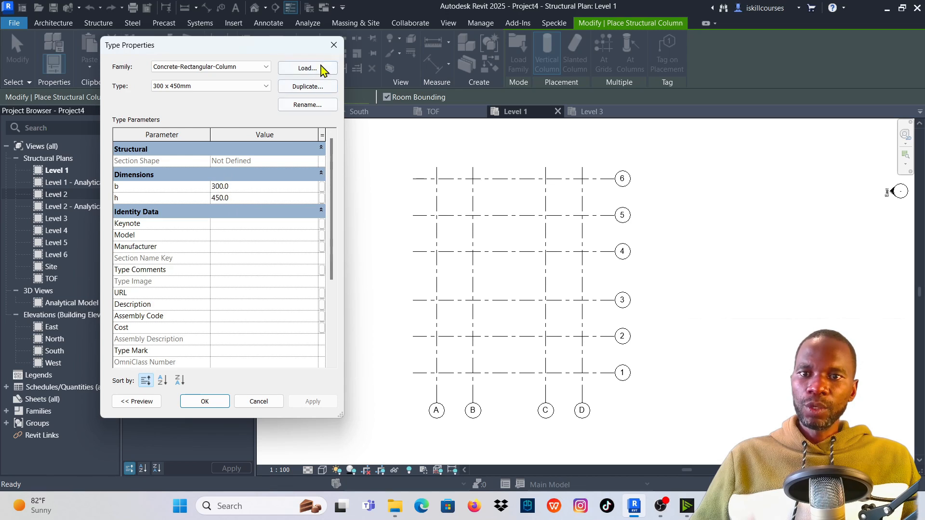
pyautogui.click(333, 45)
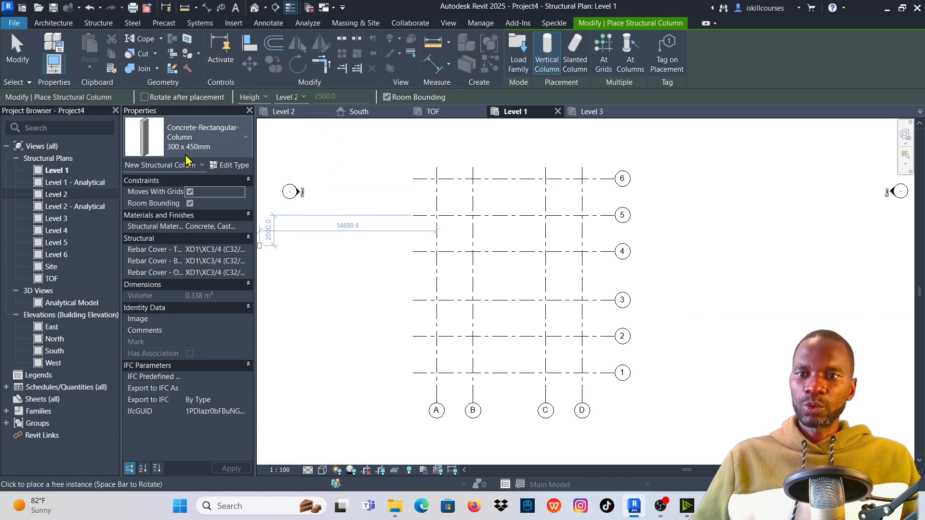
# Set the new columns to be placed by Height, rising to Level 2.
pyautogui.scroll(-1, 518, 300)
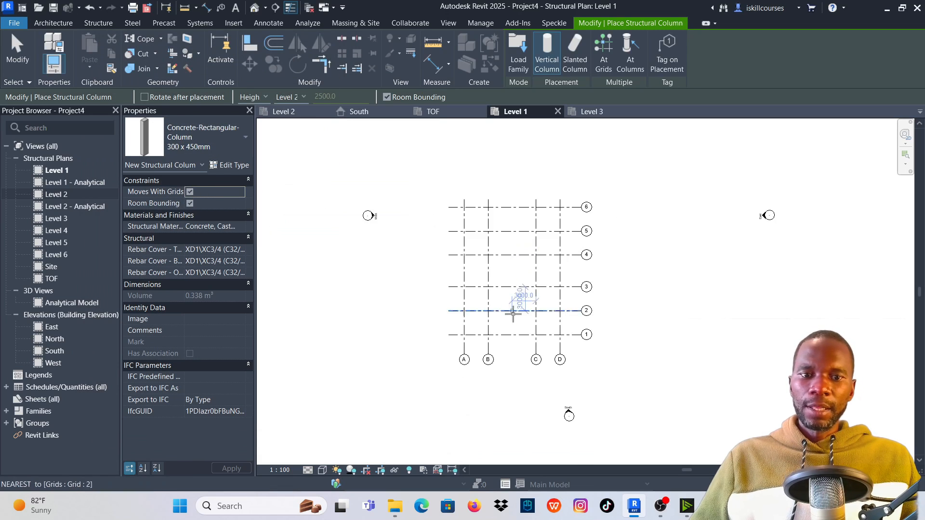
pyautogui.scroll(4, 511, 335)
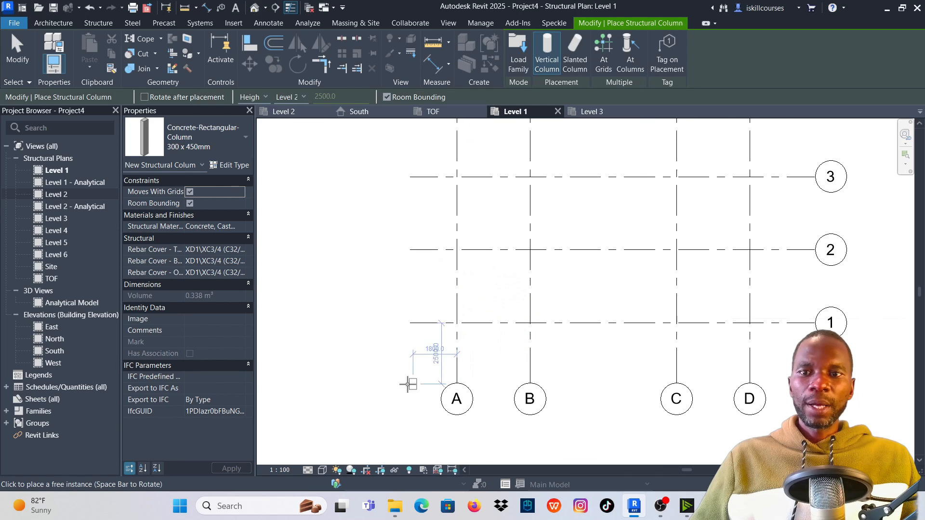
pyautogui.scroll(-2, 441, 334)
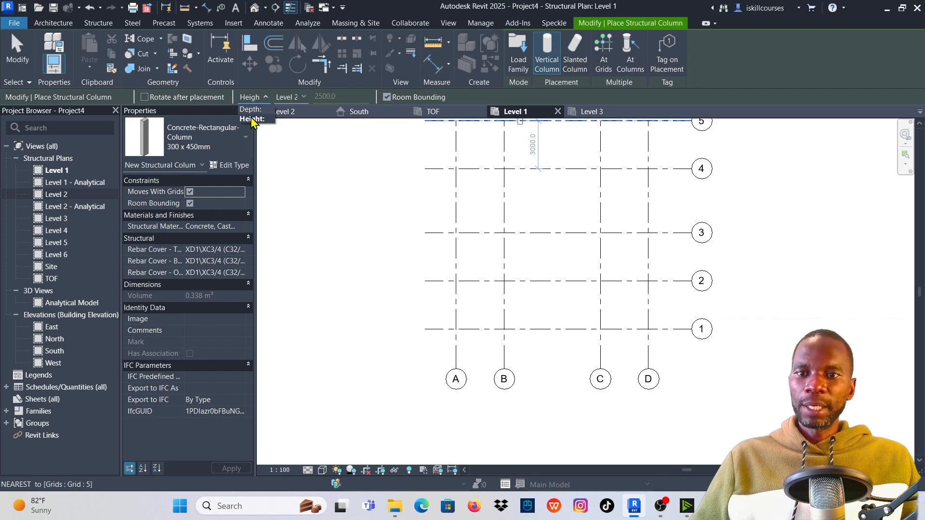
pyautogui.click(252, 120)
pyautogui.click(303, 97)
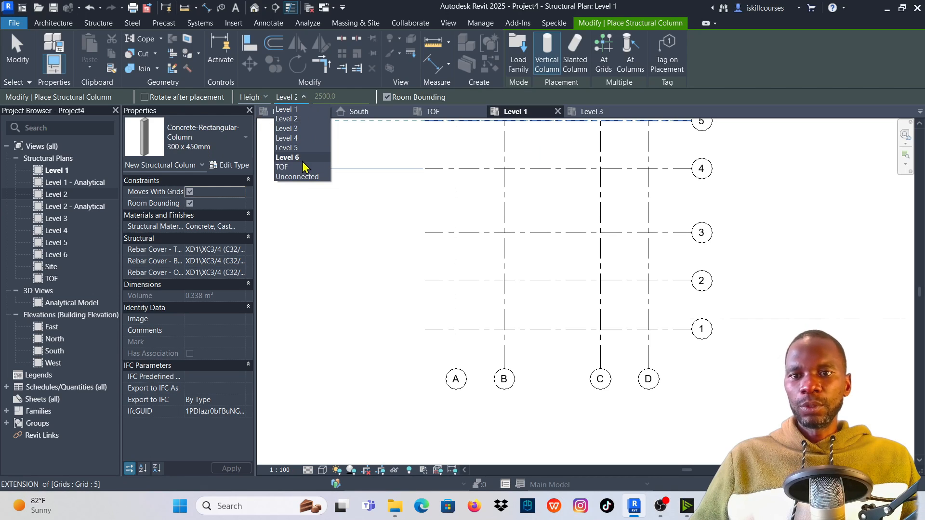
pyautogui.click(287, 119)
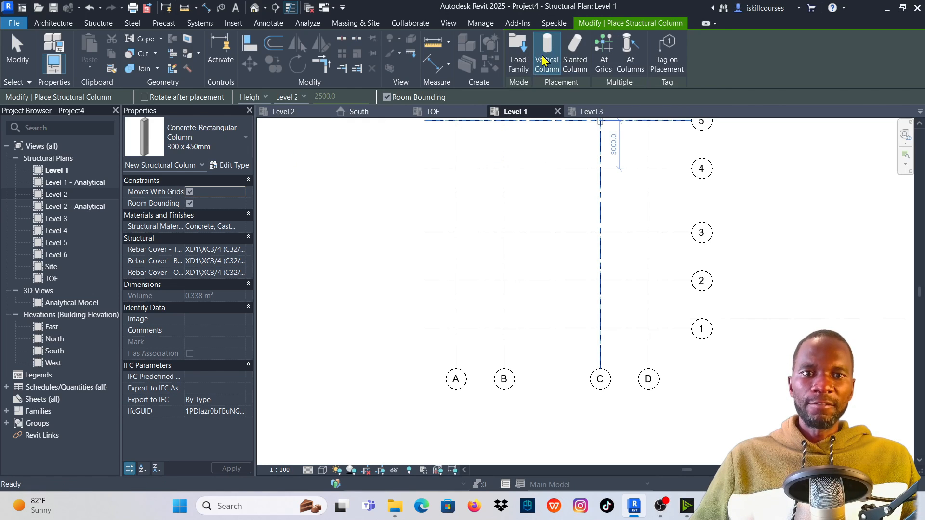
# Place 300 x 450mm concrete columns where grid 1 crosses grids B, C and D.
pyautogui.scroll(-2, 413, 241)
pyautogui.scroll(5, 511, 308)
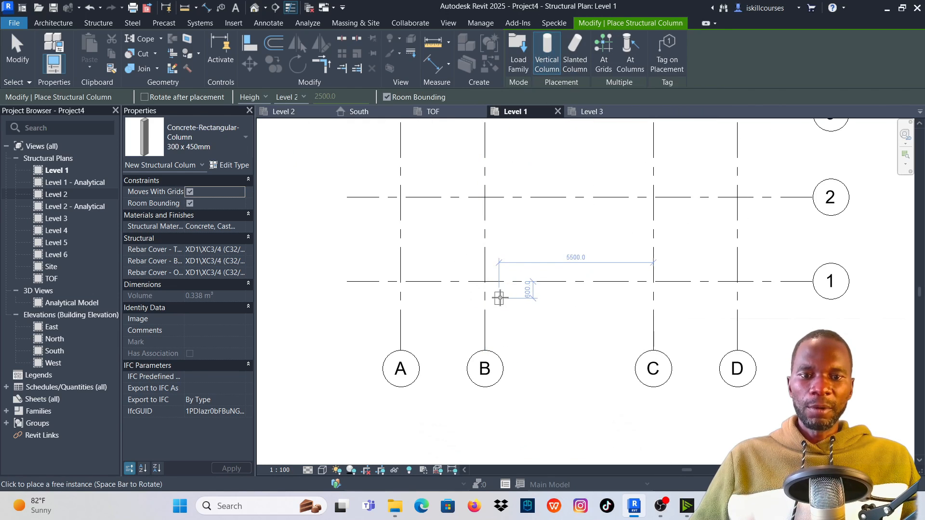
pyautogui.click(481, 275)
pyautogui.scroll(-2, 482, 289)
pyautogui.click(647, 286)
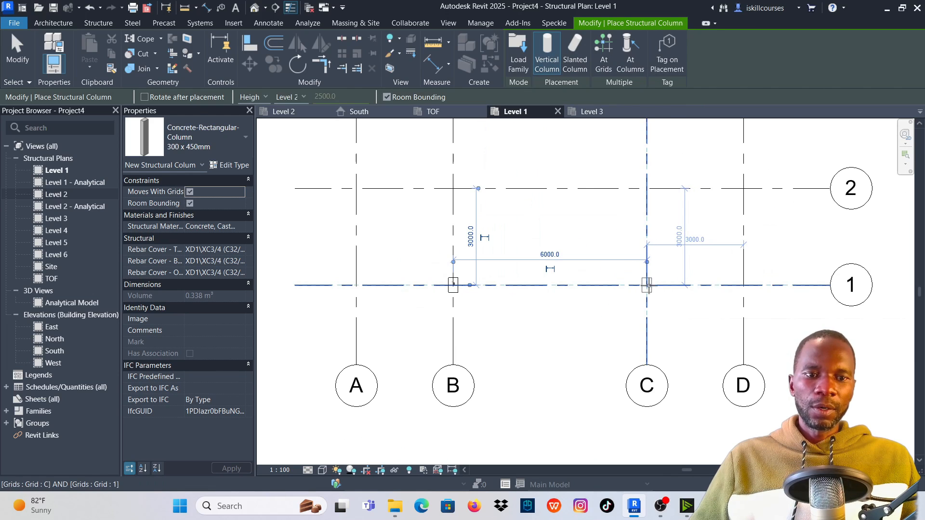
pyautogui.click(744, 286)
pyautogui.scroll(-3, 549, 345)
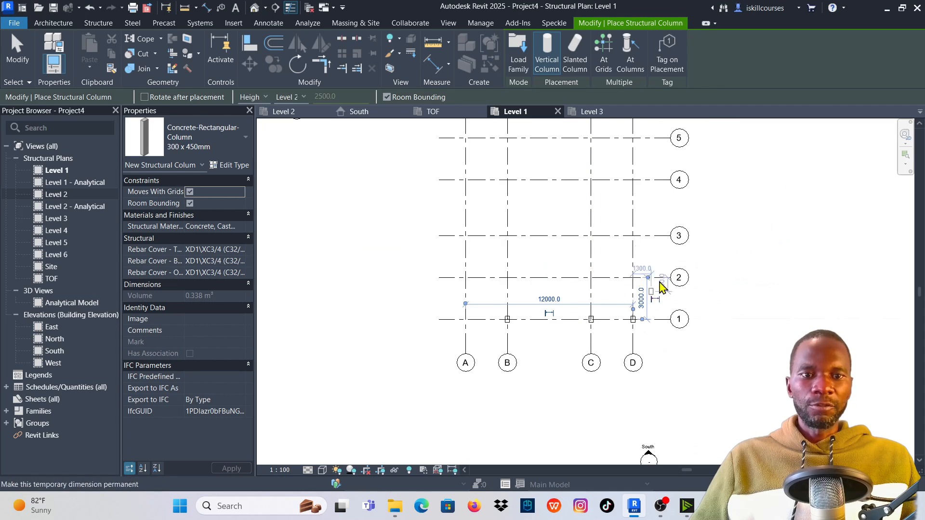
# Place 300 x 450mm concrete columns at every intersection of grids A to D with grids 1 to 6.
pyautogui.scroll(1, 636, 219)
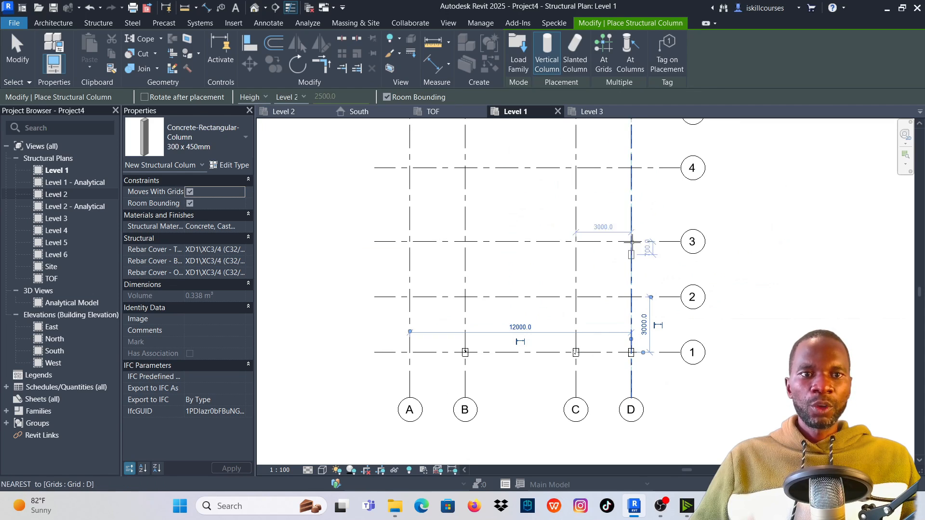
pyautogui.click(603, 50)
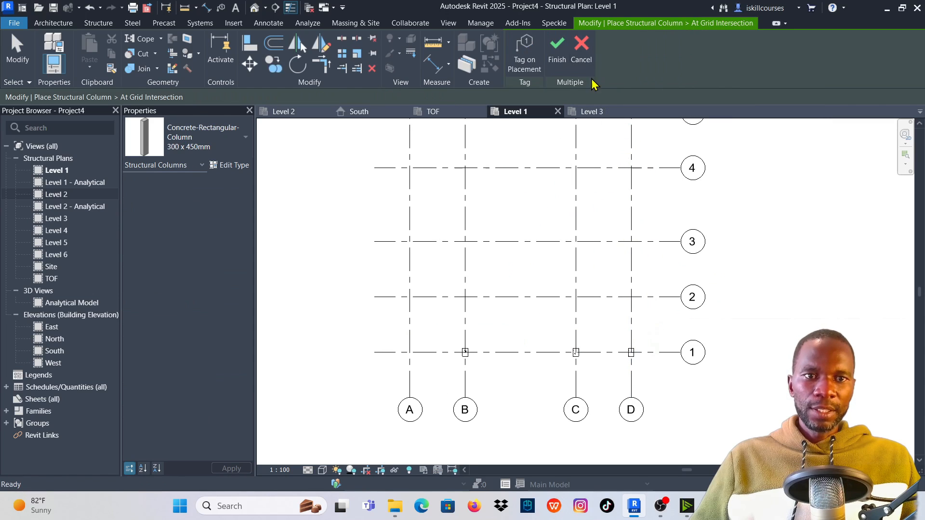
pyautogui.scroll(-3, 533, 365)
pyautogui.scroll(2, 569, 350)
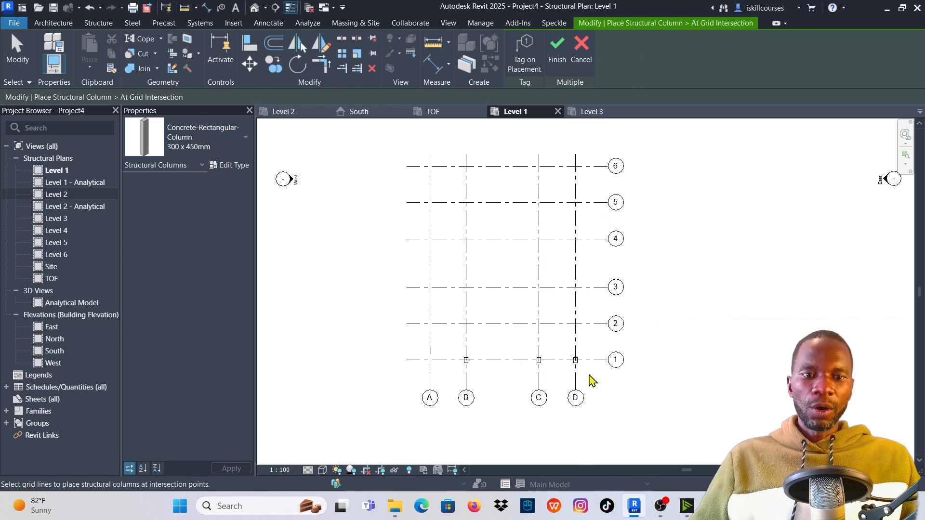
pyautogui.moveTo(589, 373); pyautogui.dragTo(560, 324)
pyautogui.moveTo(539, 291); pyautogui.dragTo(451, 219)
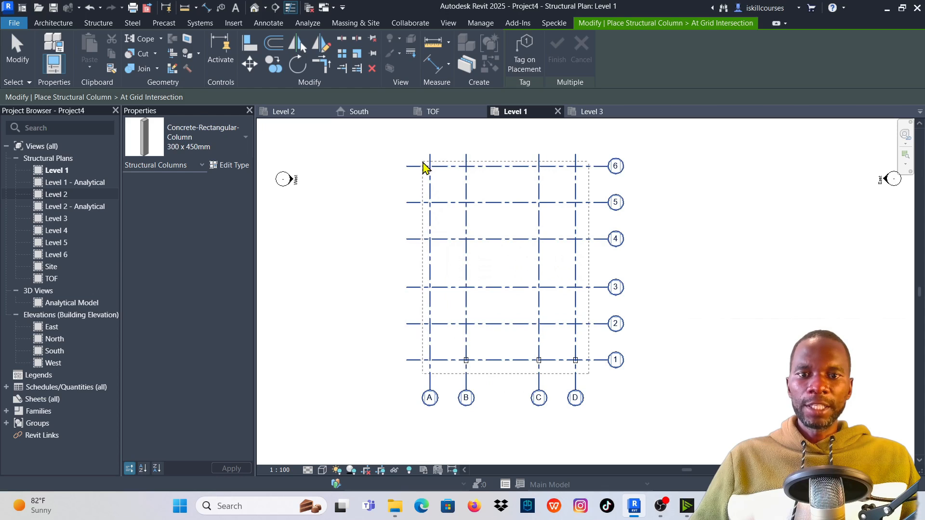
pyautogui.moveTo(422, 167); pyautogui.dragTo(424, 174)
pyautogui.scroll(2, 518, 298)
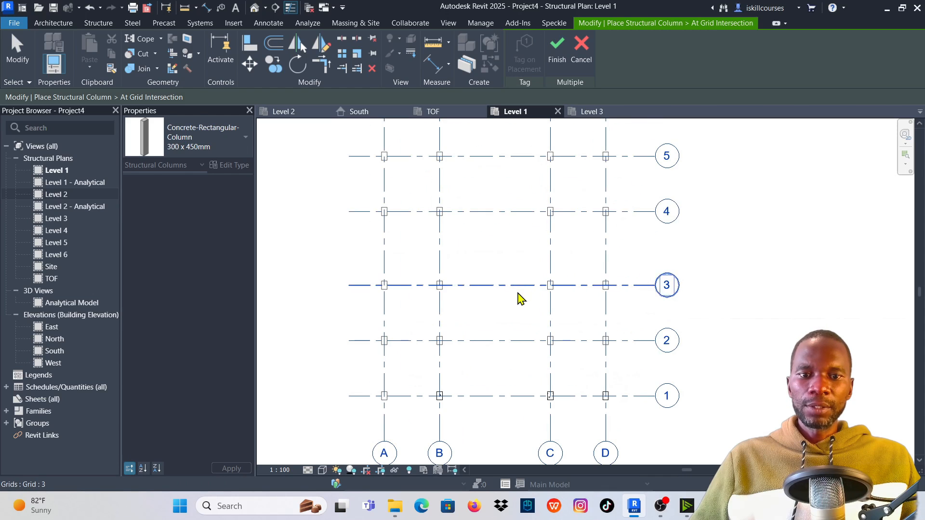
pyautogui.click(558, 48)
pyautogui.scroll(-3, 485, 324)
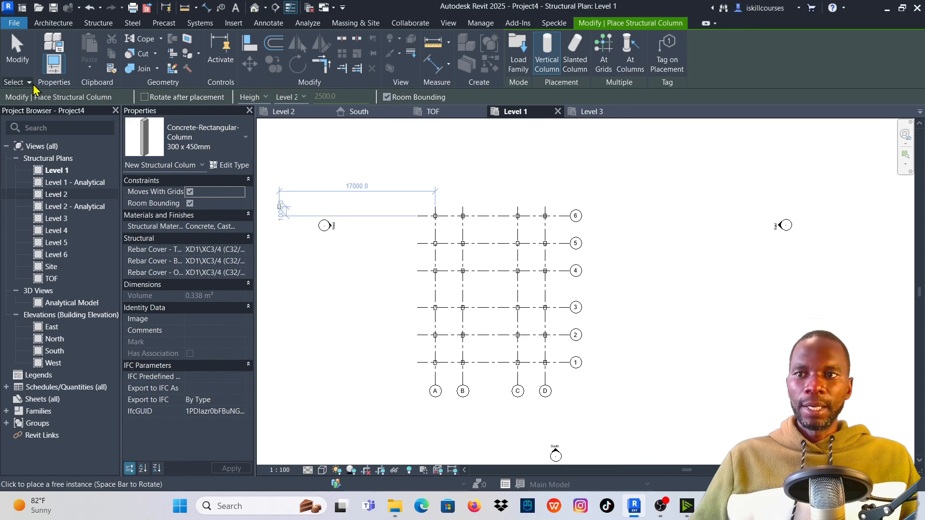
pyautogui.click(17, 57)
# Delete the four corner columns where grids A and D cross grids 1 and 6.
pyautogui.scroll(5, 436, 332)
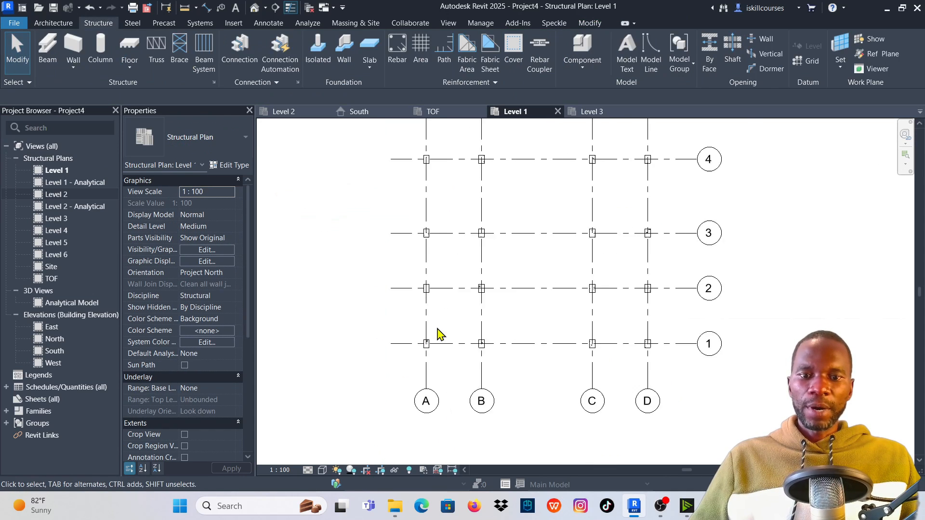
pyautogui.click(424, 339)
pyautogui.scroll(-5, 419, 357)
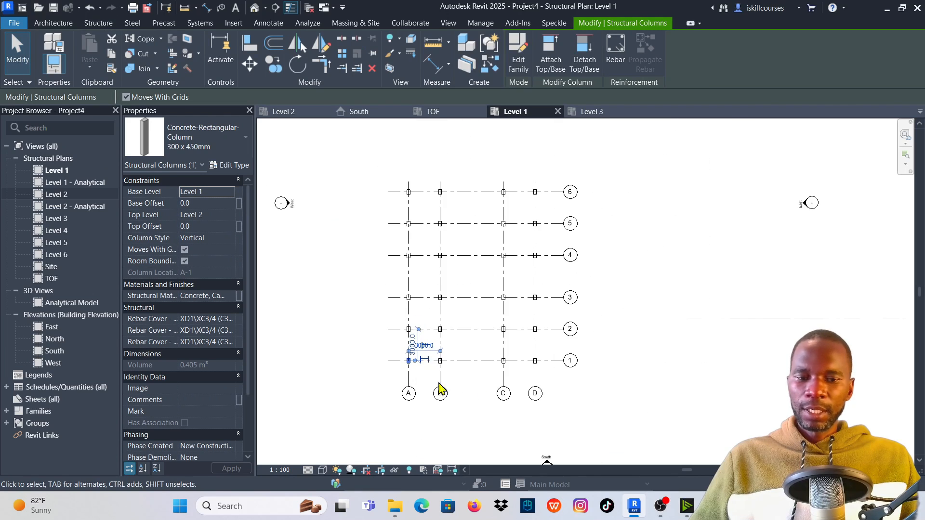
pyautogui.scroll(4, 536, 369)
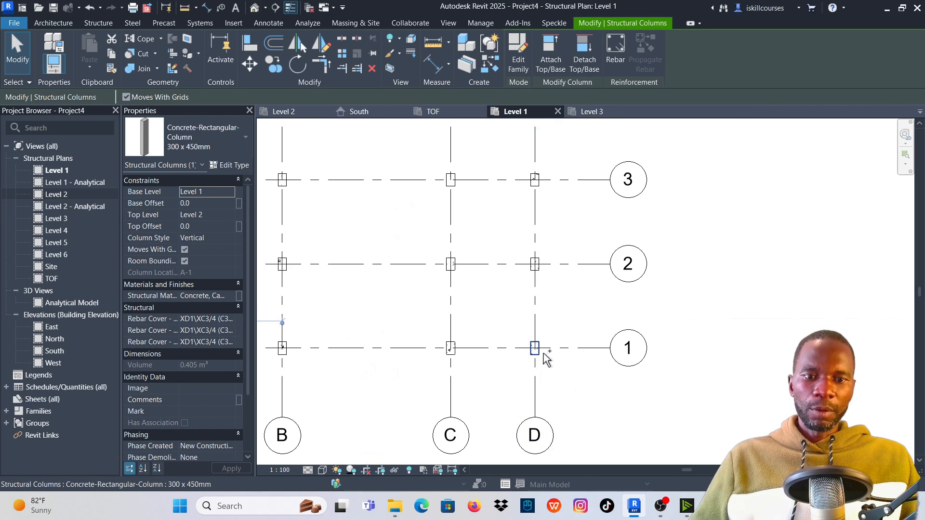
pyautogui.keyDown('ctrl'); pyautogui.click(535, 361); pyautogui.keyUp('ctrl')
pyautogui.scroll(-4, 578, 338)
pyautogui.scroll(5, 562, 221)
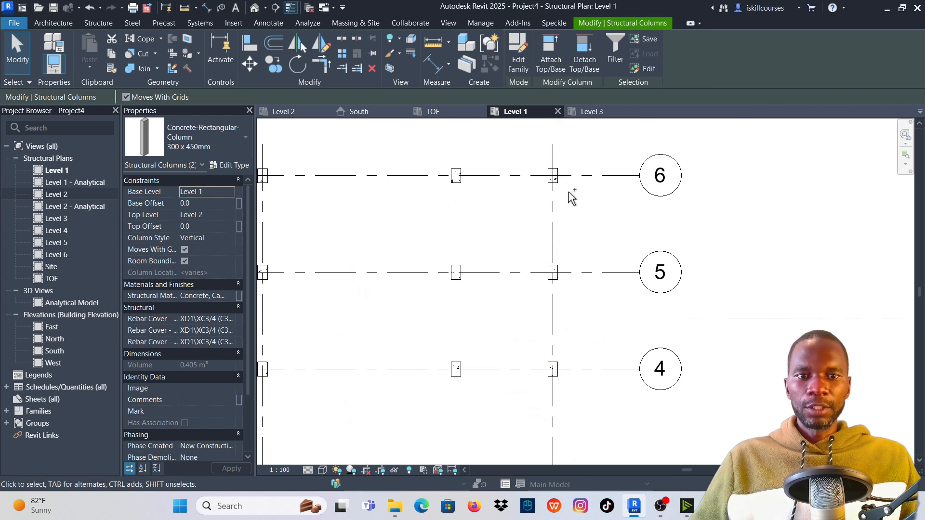
pyautogui.keyDown('ctrl'); pyautogui.click(554, 179); pyautogui.keyUp('ctrl')
pyautogui.scroll(-4, 493, 198)
pyautogui.scroll(5, 363, 181)
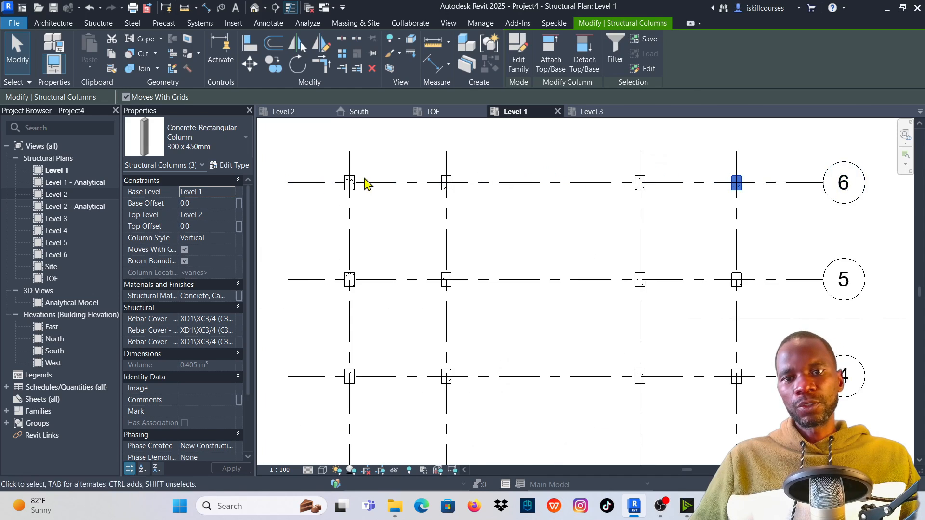
pyautogui.keyDown('ctrl'); pyautogui.click(352, 201); pyautogui.keyUp('ctrl')
pyautogui.scroll(-4, 417, 201)
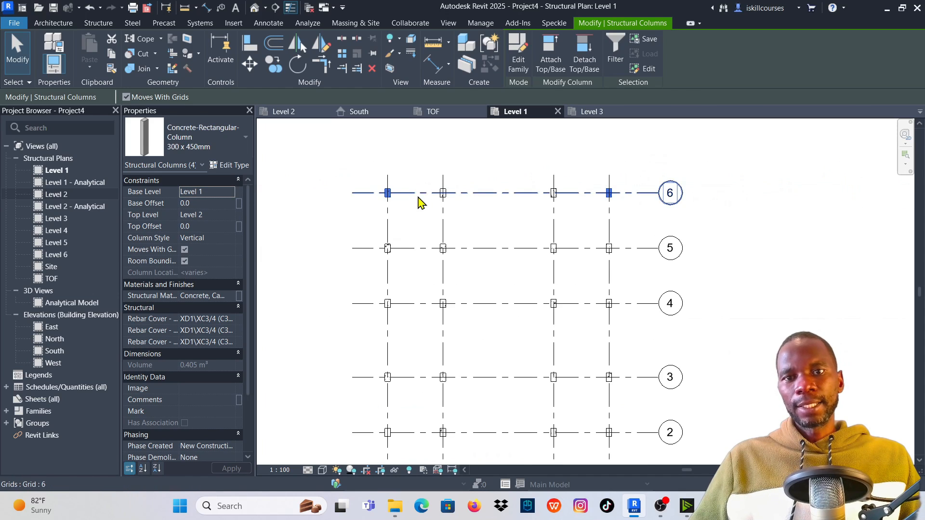
pyautogui.click(373, 74)
pyautogui.scroll(-4, 552, 227)
pyautogui.scroll(2, 578, 291)
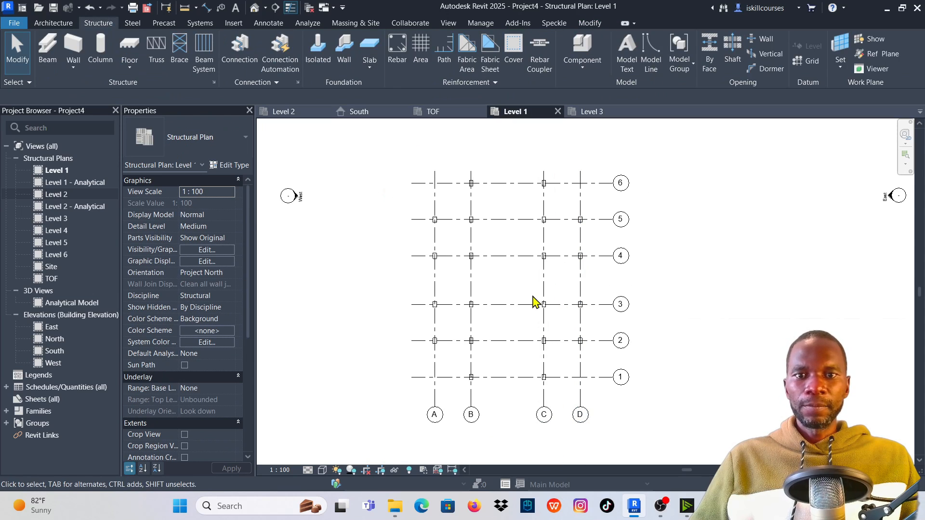
# Open the default 3D view and examine the placed columns.
pyautogui.click(254, 7)
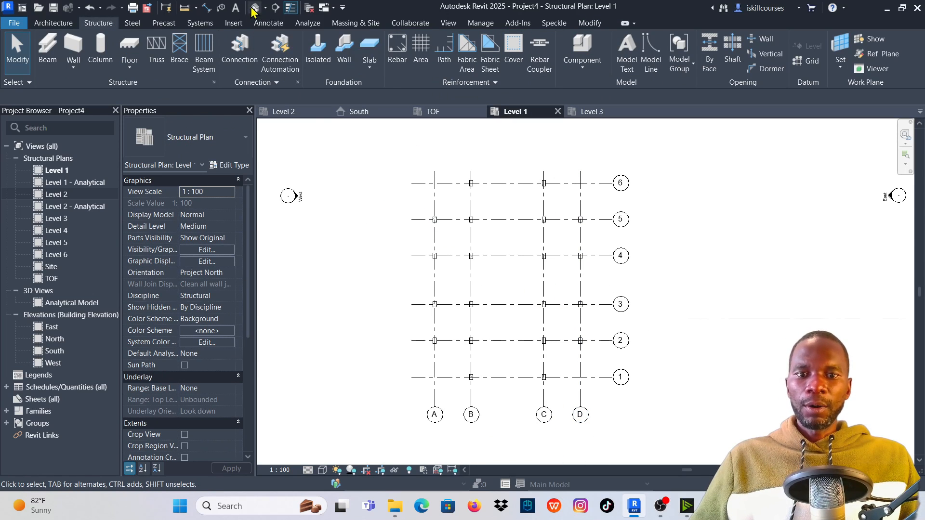
pyautogui.scroll(3, 580, 403)
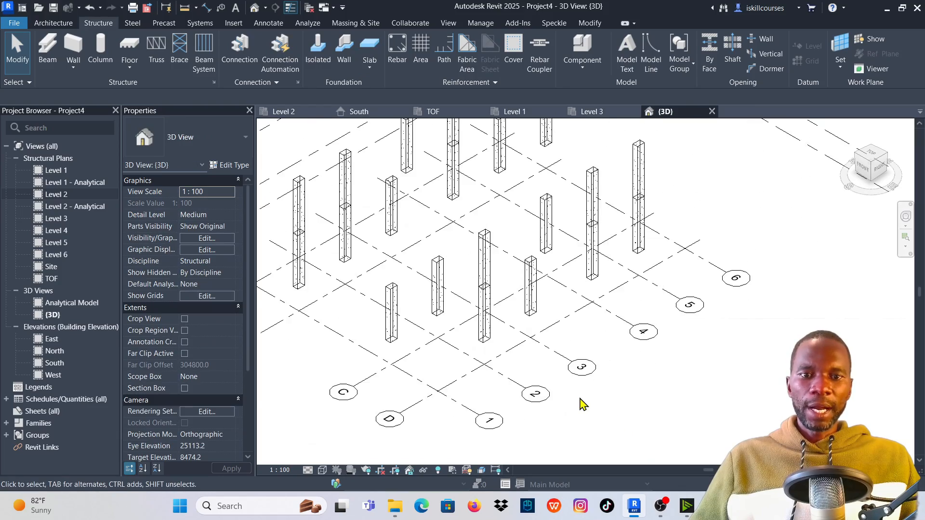
pyautogui.scroll(2, 501, 314)
pyautogui.scroll(-3, 477, 241)
pyautogui.scroll(3, 473, 235)
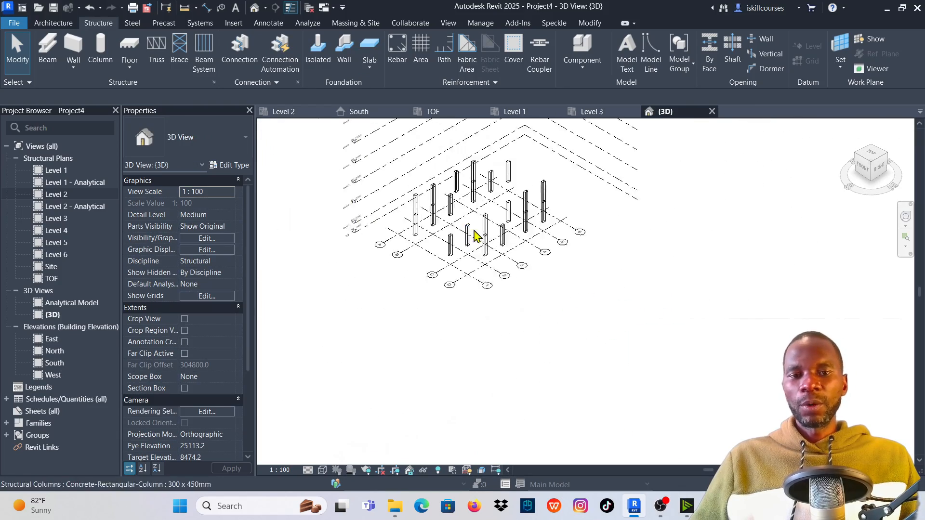
pyautogui.scroll(-2, 465, 190)
pyautogui.scroll(4, 481, 207)
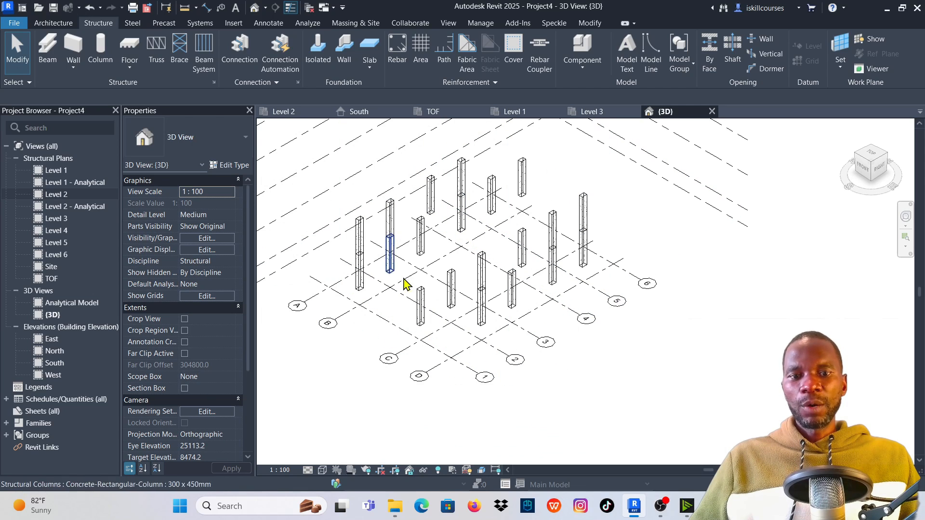
# Set the 3D view's visual style to Shaded.
pyautogui.click(321, 470)
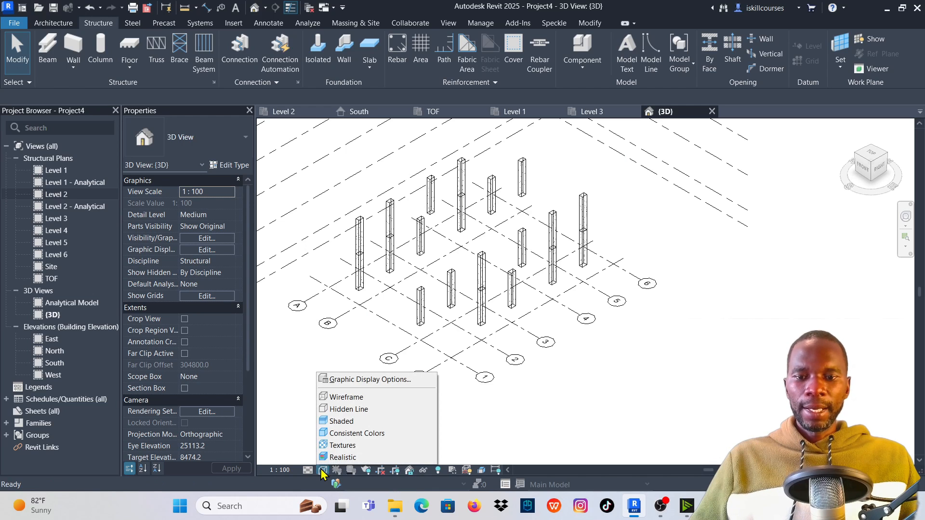
pyautogui.click(345, 422)
pyautogui.scroll(5, 385, 255)
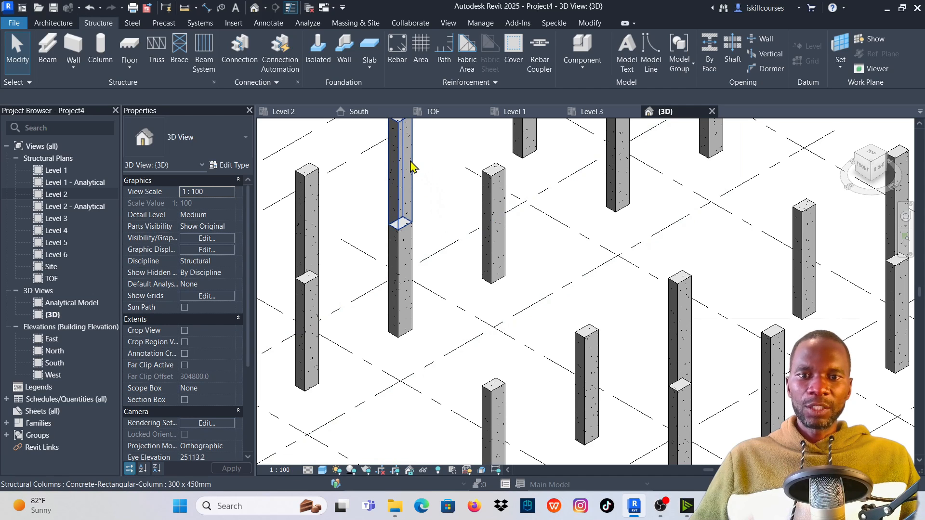
# Set the surface foreground pattern of the columns' Concrete, Cast-in-Place gray material to <No pattern>.
pyautogui.click(412, 166)
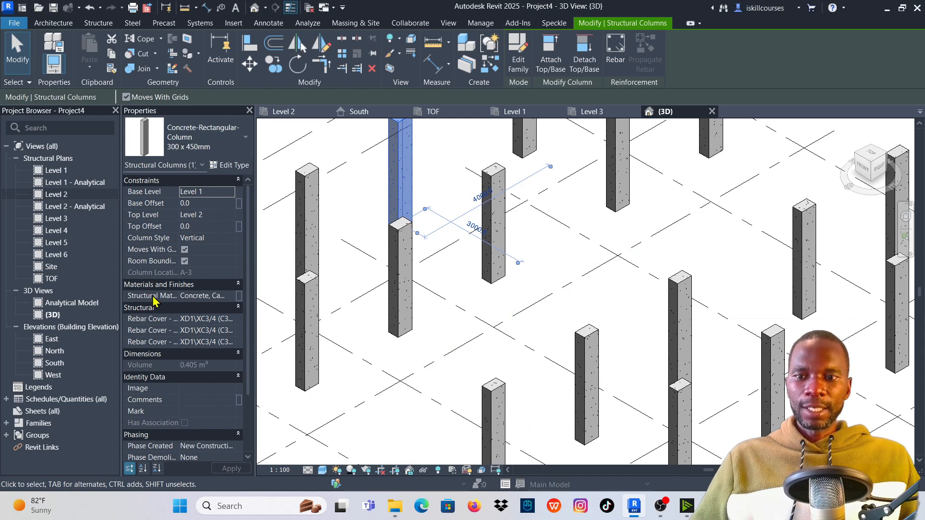
pyautogui.click(216, 295)
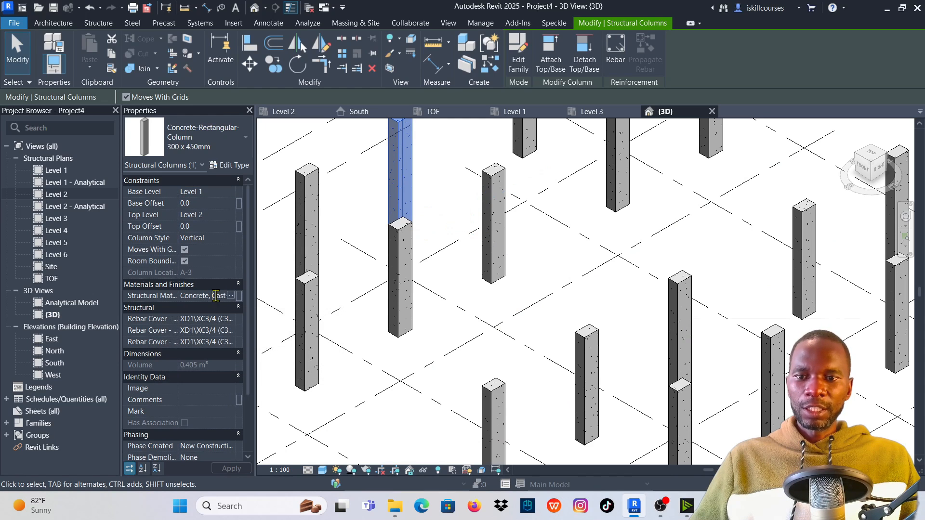
pyautogui.click(231, 296)
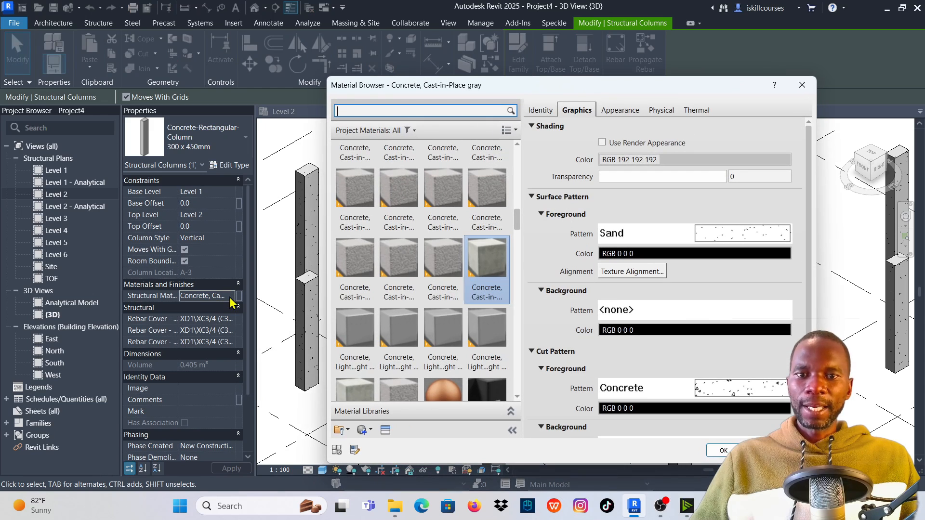
pyautogui.scroll(-1, 475, 399)
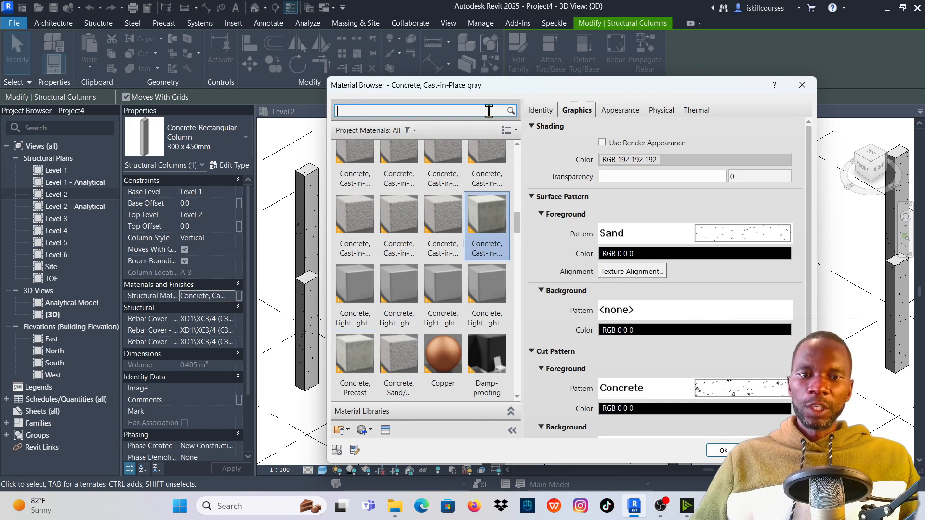
pyautogui.scroll(1, 442, 231)
pyautogui.scroll(-1, 443, 309)
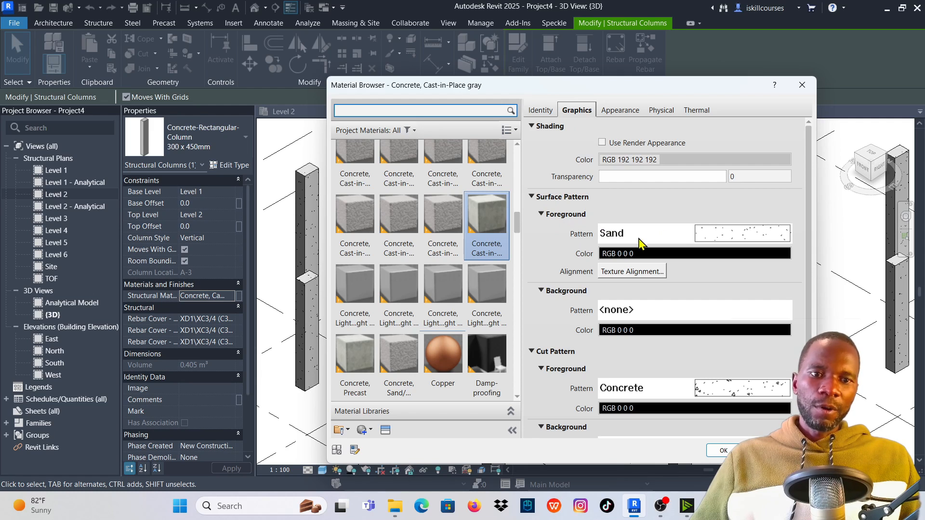
pyautogui.click(737, 234)
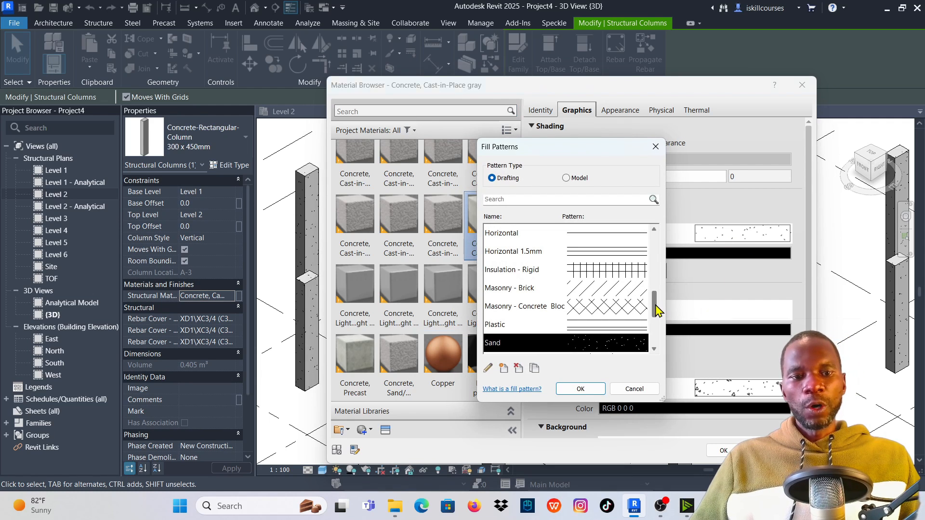
pyautogui.moveTo(656, 308); pyautogui.dragTo(660, 243)
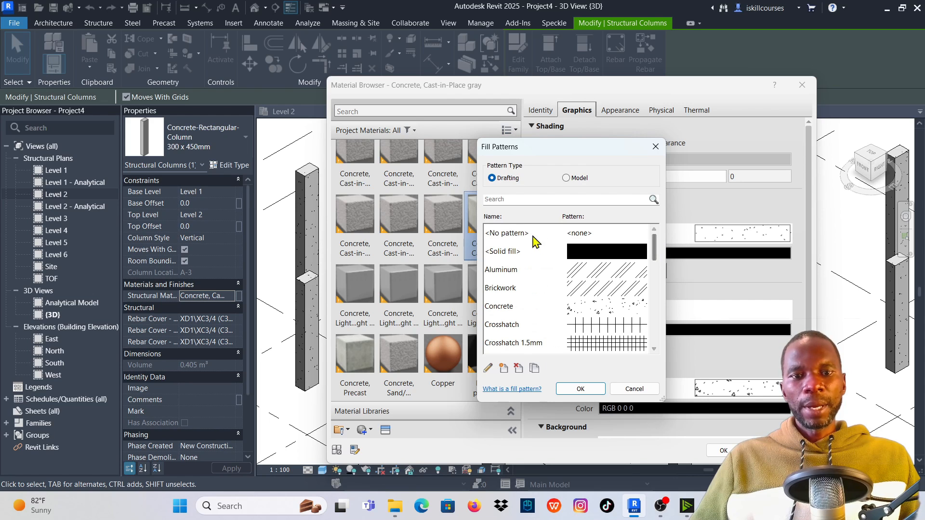
pyautogui.click(578, 235)
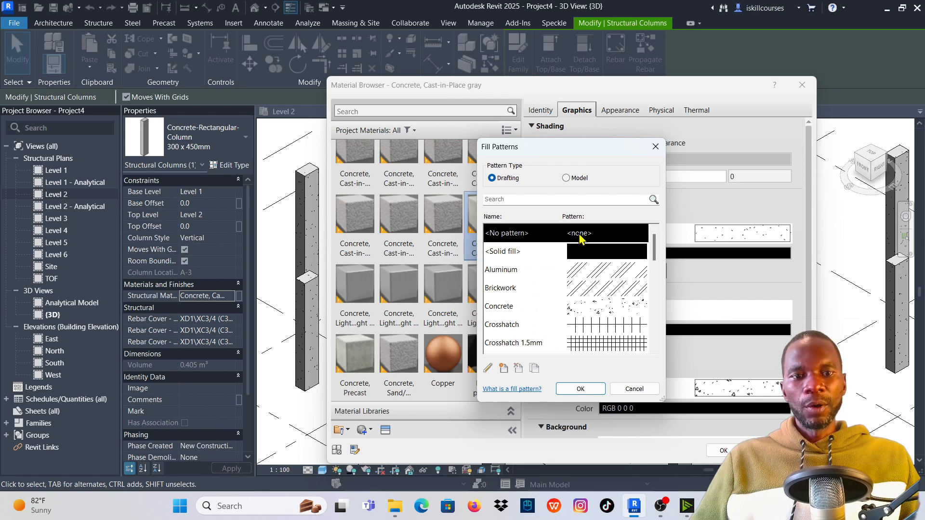
pyautogui.click(580, 389)
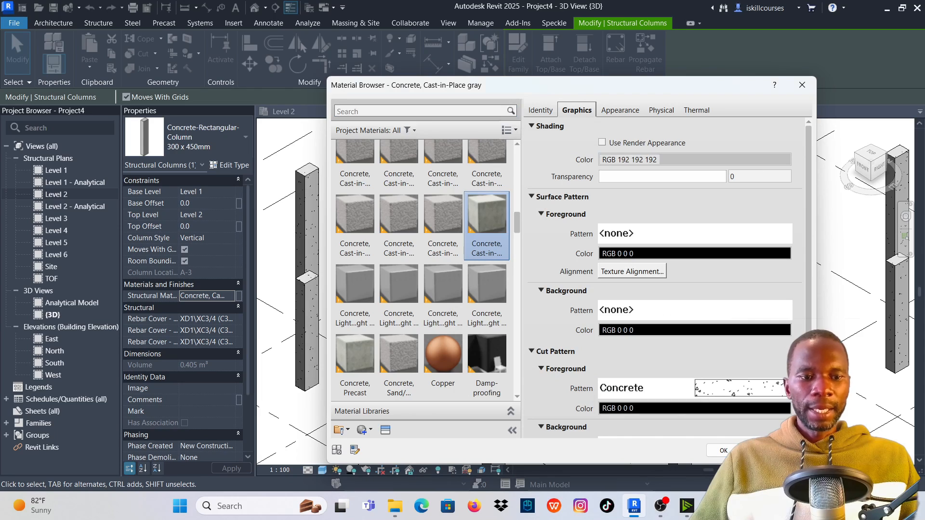
pyautogui.click(721, 452)
pyautogui.scroll(-3, 564, 302)
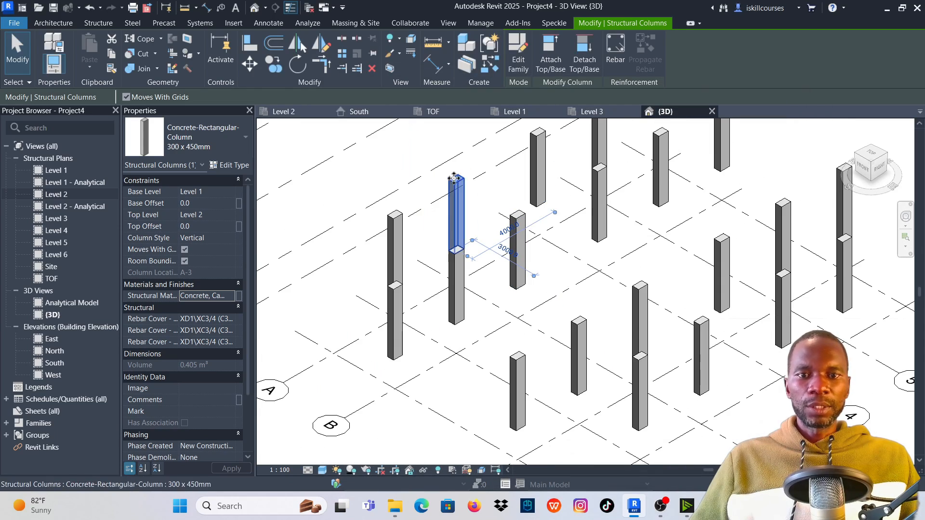
pyautogui.click(393, 163)
# Examine the column extents against TOF, Level 1 and Level 2 from a low 3D angle and in the South elevation.
pyautogui.scroll(4, 458, 206)
pyautogui.scroll(-4, 479, 246)
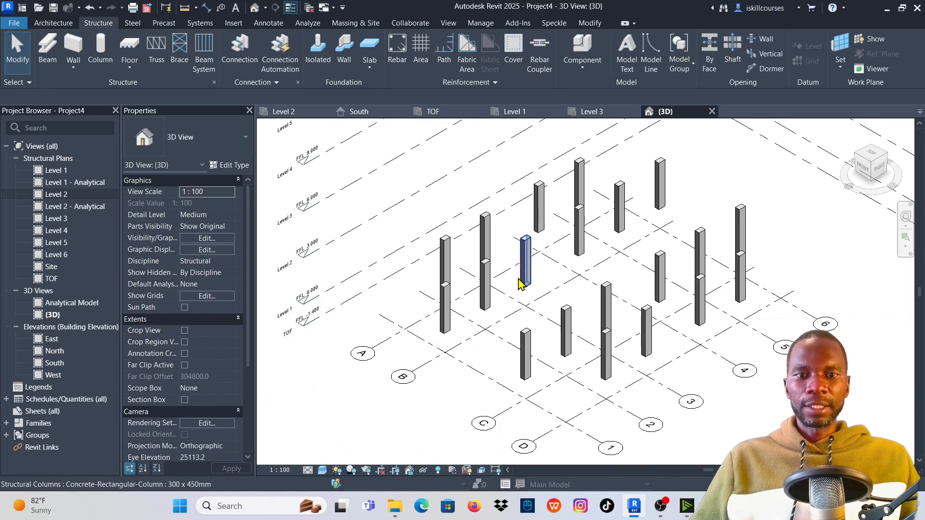
pyautogui.keyDown('shift'); pyautogui.moveTo(673, 314); pyautogui.dragTo(662, 201, button='middle'); pyautogui.keyUp('shift')
pyautogui.scroll(-2, 557, 332)
pyautogui.scroll(-1, 557, 332)
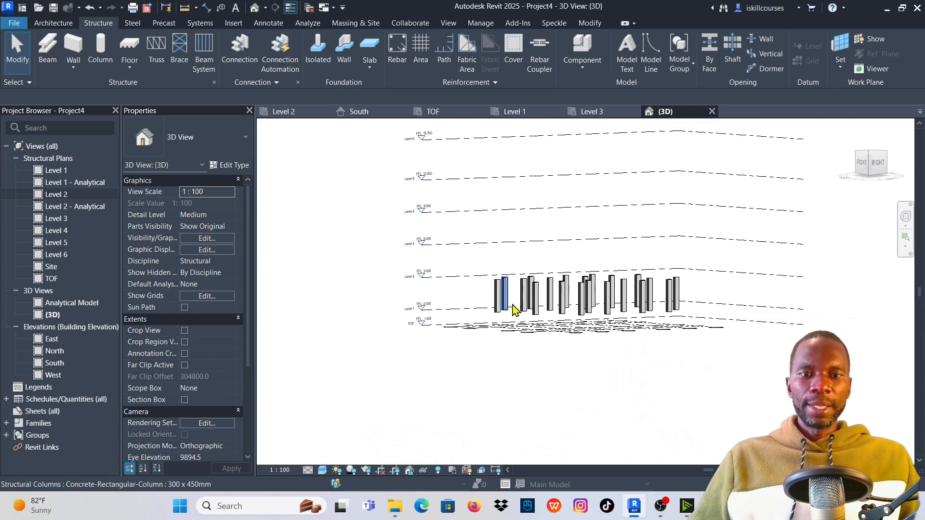
pyautogui.scroll(3, 526, 324)
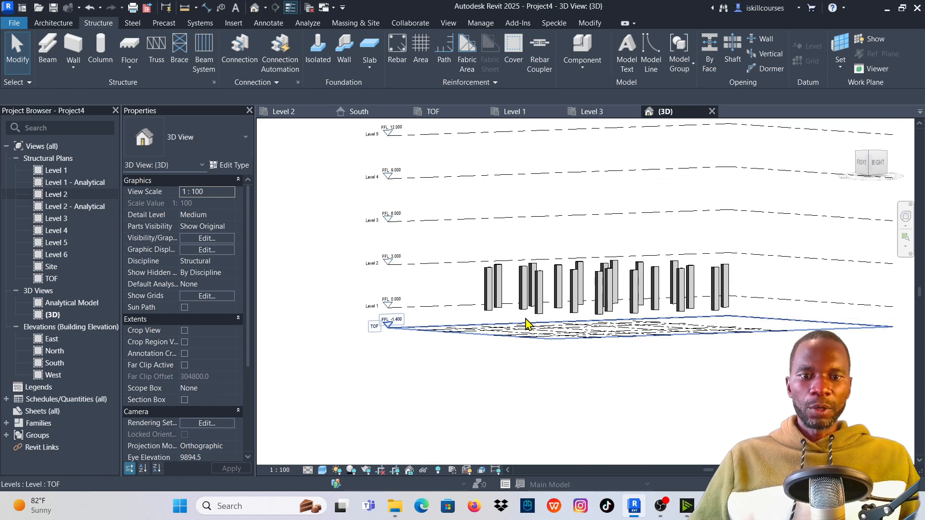
pyautogui.scroll(1, 423, 320)
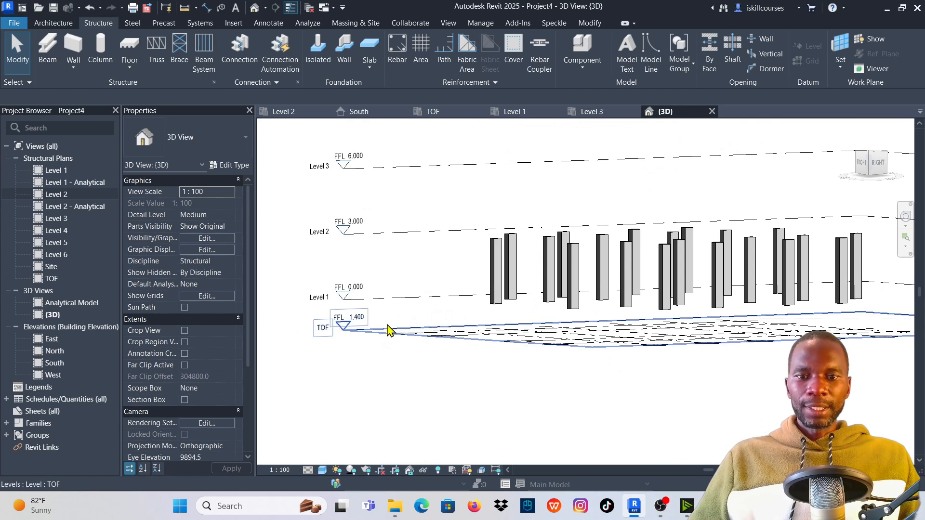
pyautogui.scroll(-2, 429, 364)
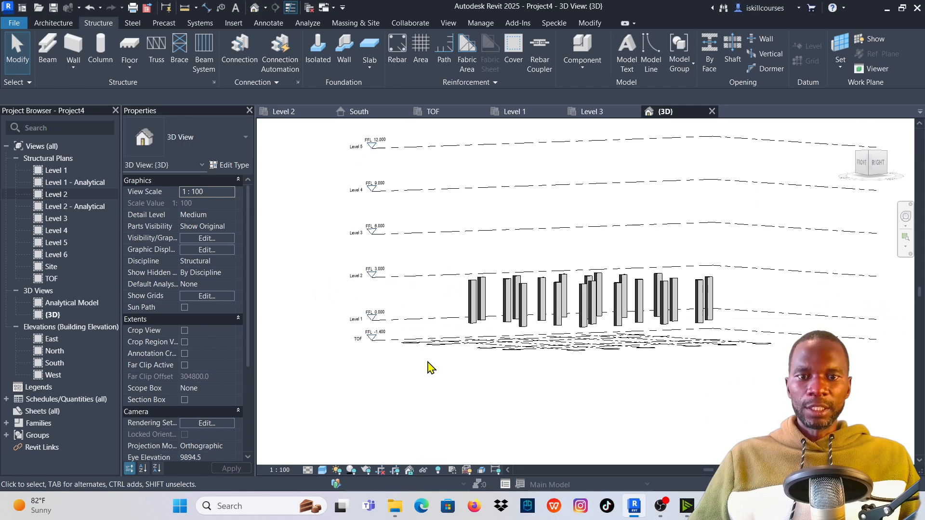
pyautogui.click(359, 112)
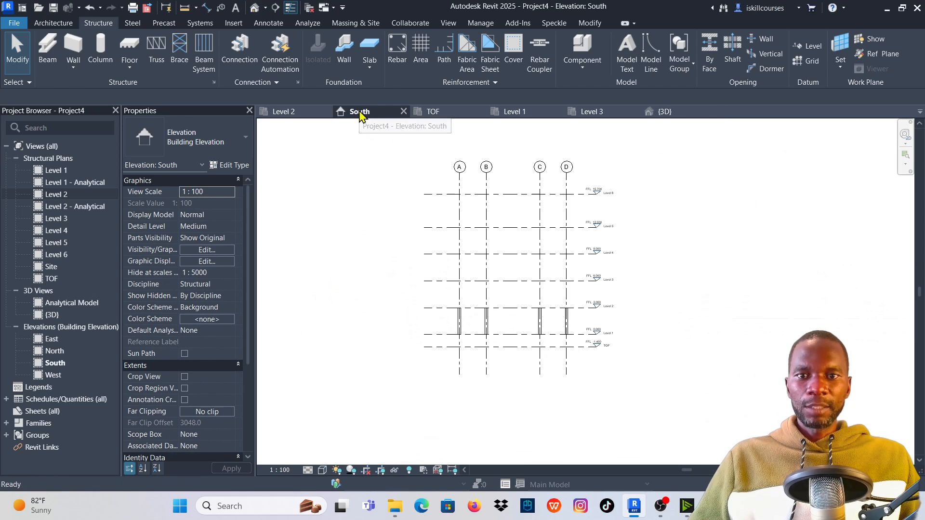
# Set the distance between Level 5 and Level 6 to 1500 mm in the South elevation.
pyautogui.scroll(-2, 615, 229)
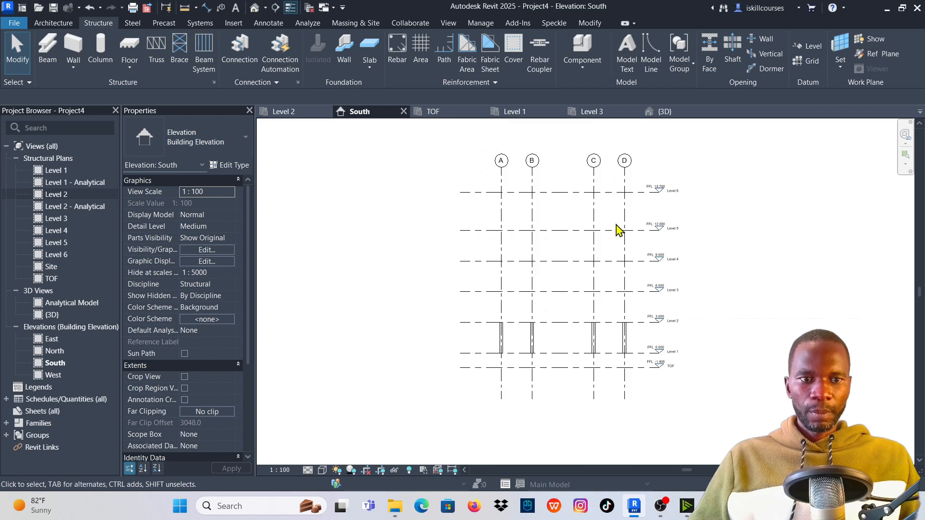
pyautogui.scroll(2, 596, 209)
pyautogui.click(564, 171)
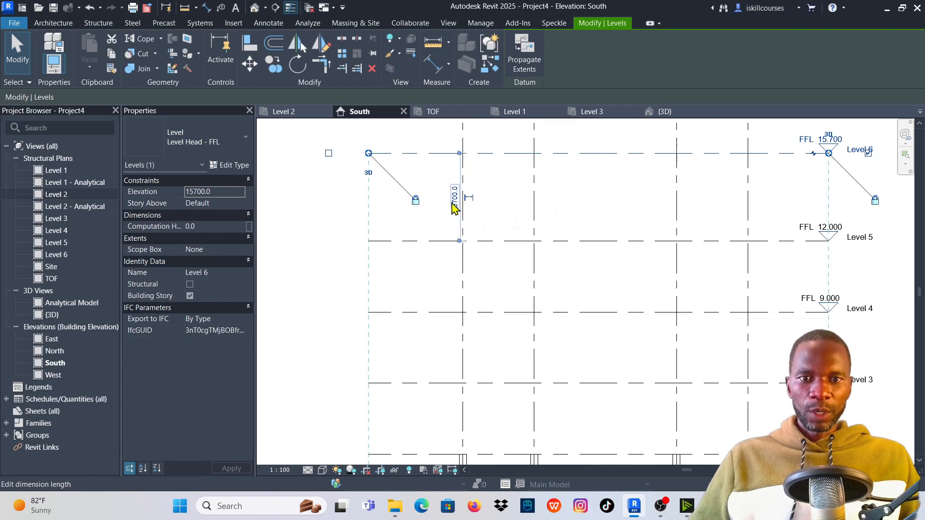
pyautogui.scroll(3, 453, 202)
pyautogui.click(459, 198)
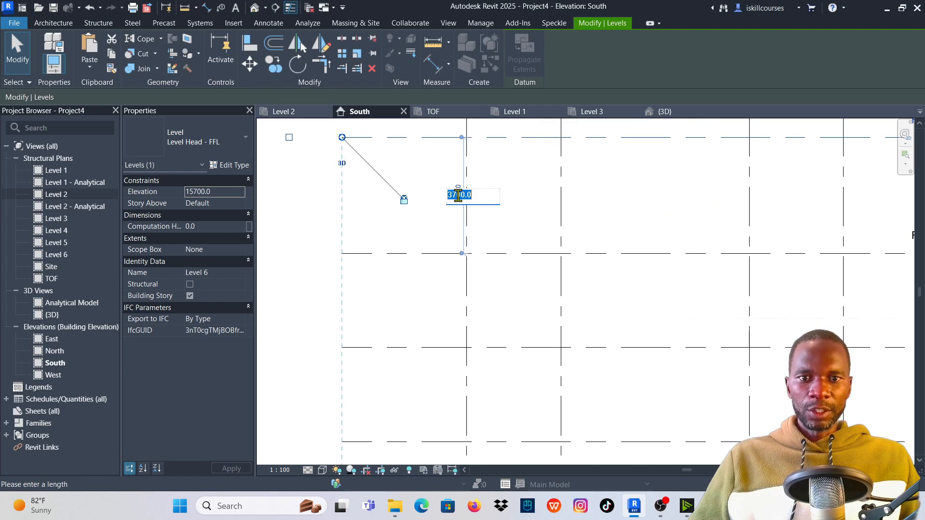
pyautogui.scroll(-4, 501, 245)
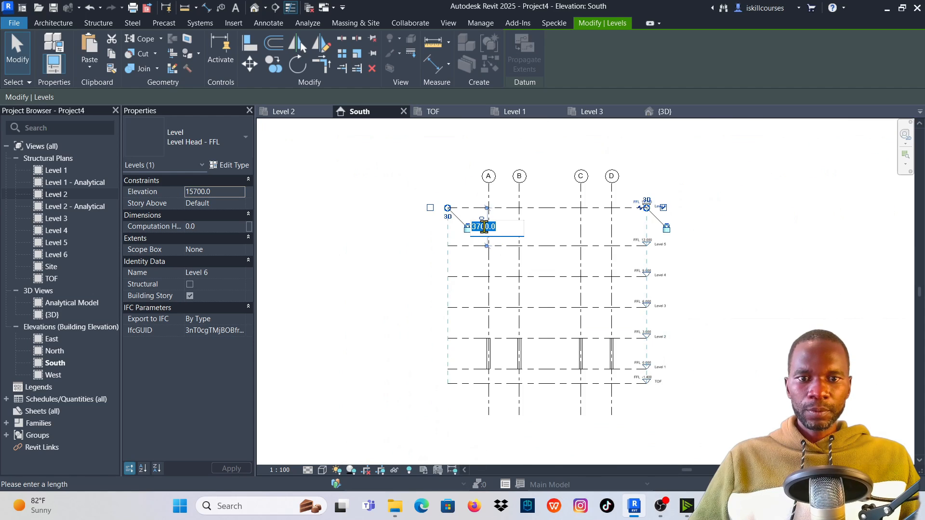
pyautogui.scroll(2, 484, 226)
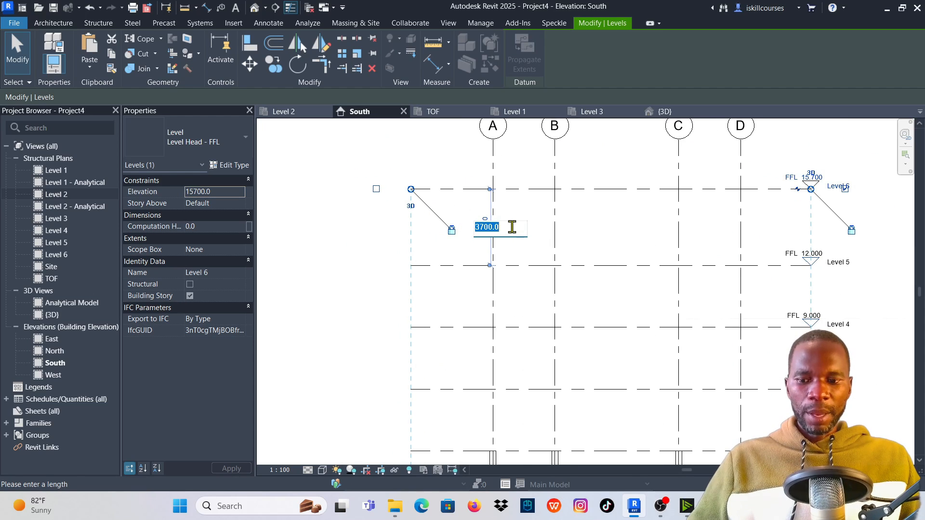
pyautogui.write('1500')
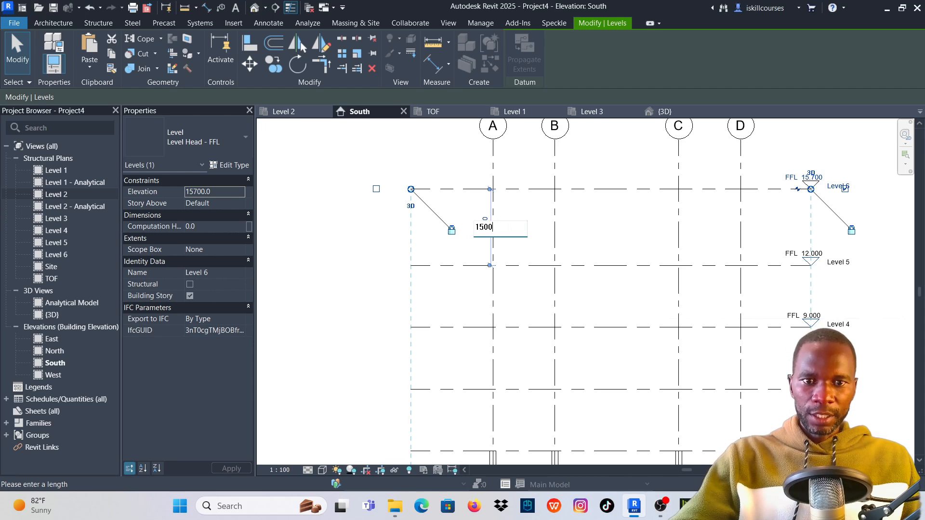
pyautogui.press('Return')
pyautogui.click(615, 190)
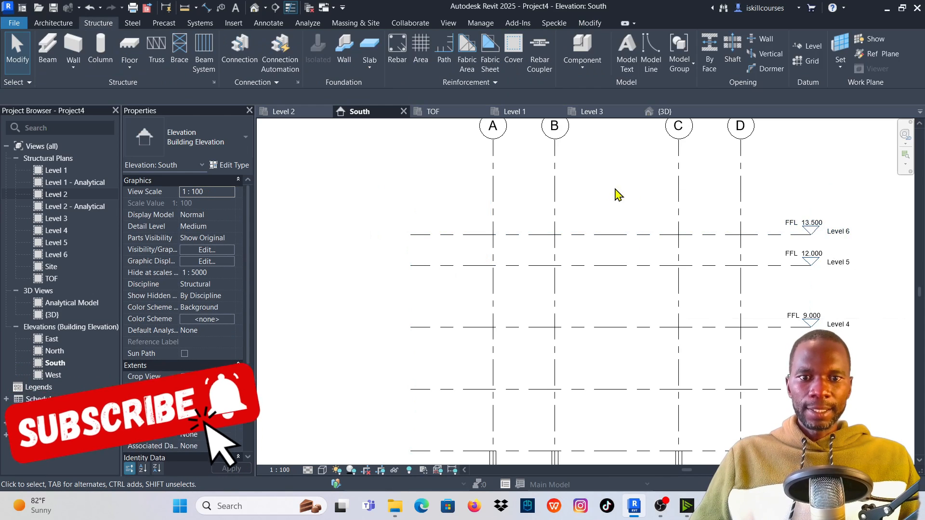
# Examine the levels from TOF to Level 6 and the extent of the existing columns in the South elevation.
pyautogui.scroll(-2, 548, 259)
pyautogui.scroll(1, 526, 274)
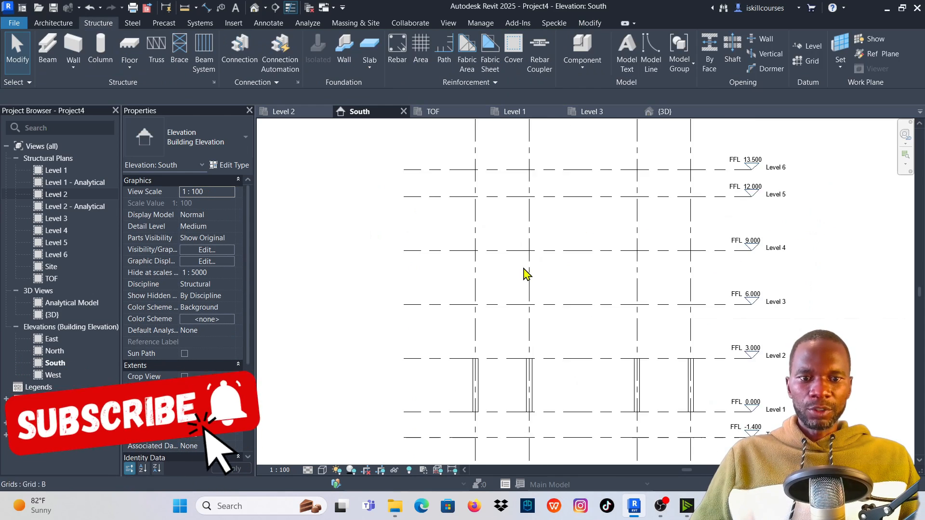
pyautogui.scroll(-1, 537, 333)
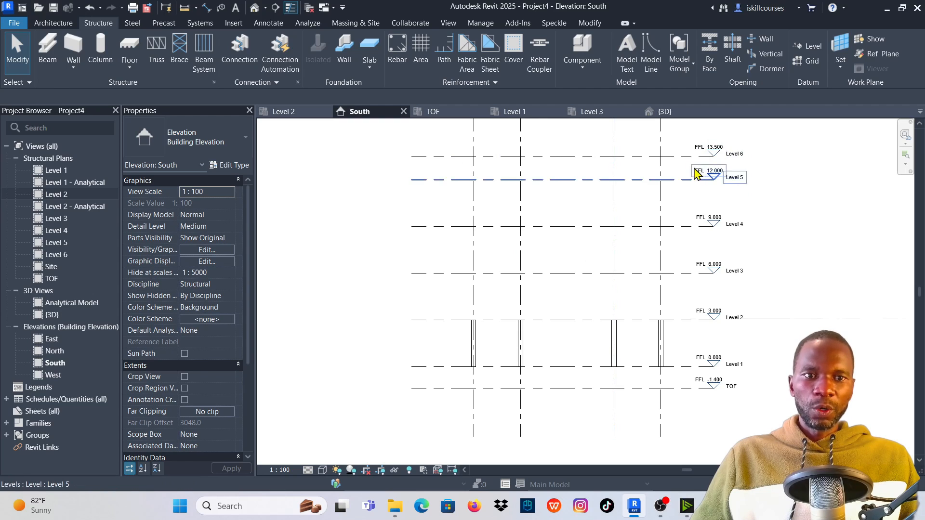
pyautogui.scroll(2, 526, 382)
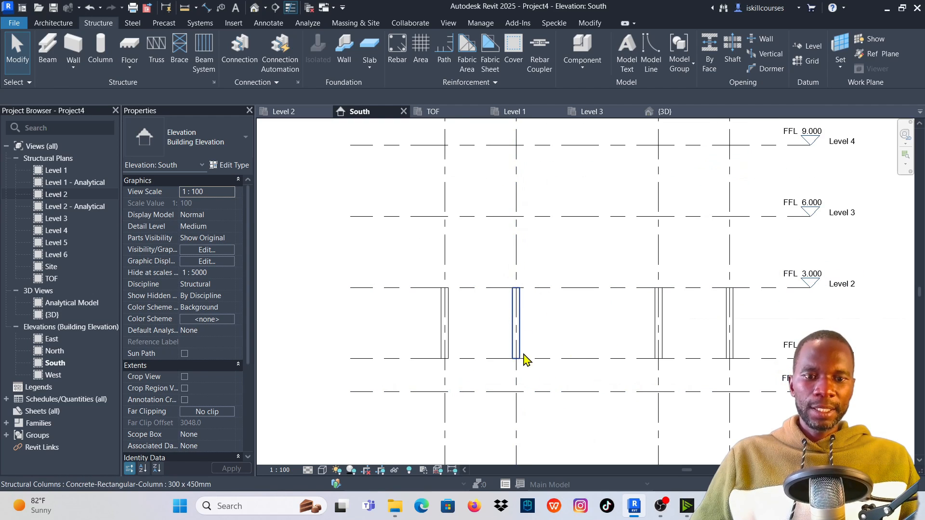
pyautogui.scroll(-2, 525, 357)
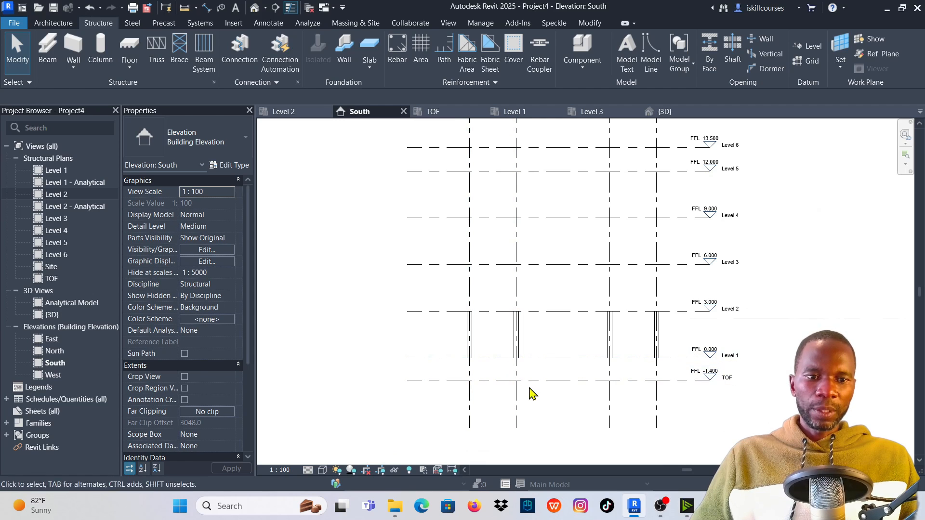
pyautogui.scroll(2, 582, 387)
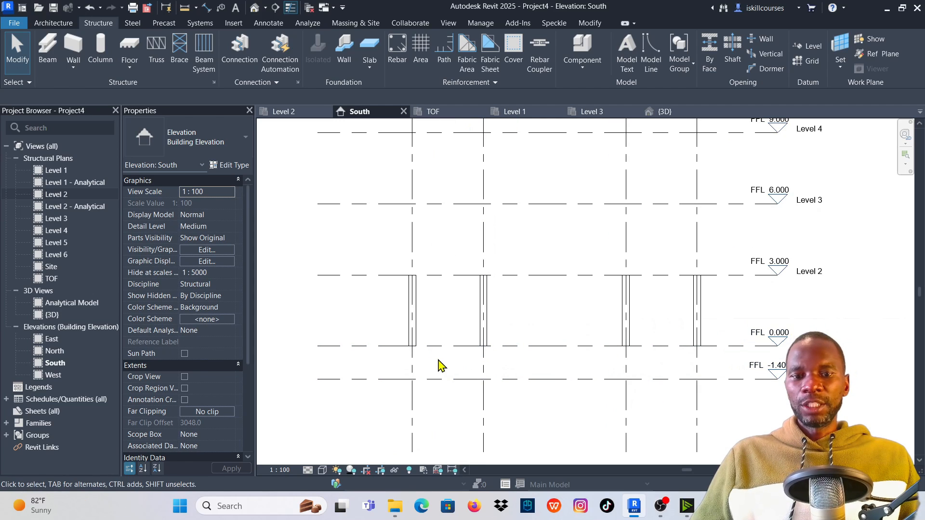
pyautogui.scroll(-1, 496, 395)
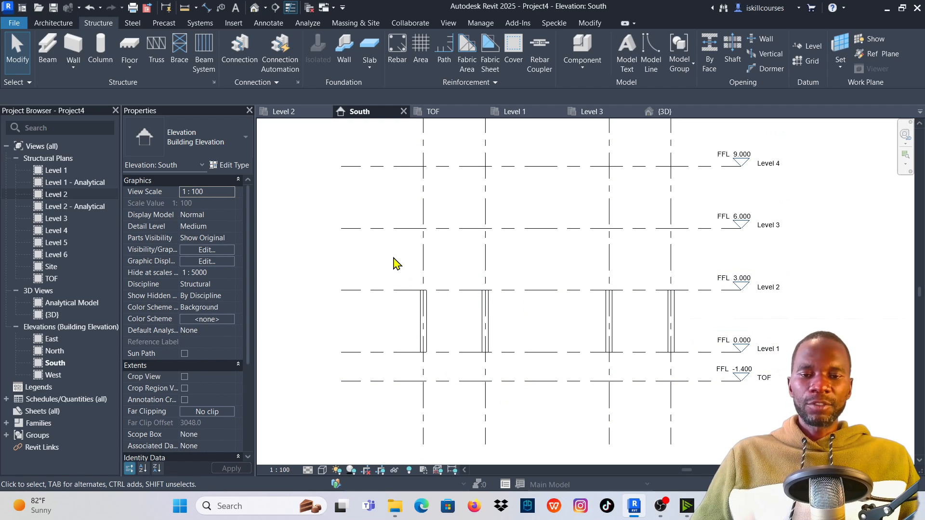
# Copy all the columns between Level 1 and Level 2 to the clipboard.
pyautogui.moveTo(392, 253); pyautogui.dragTo(434, 301)
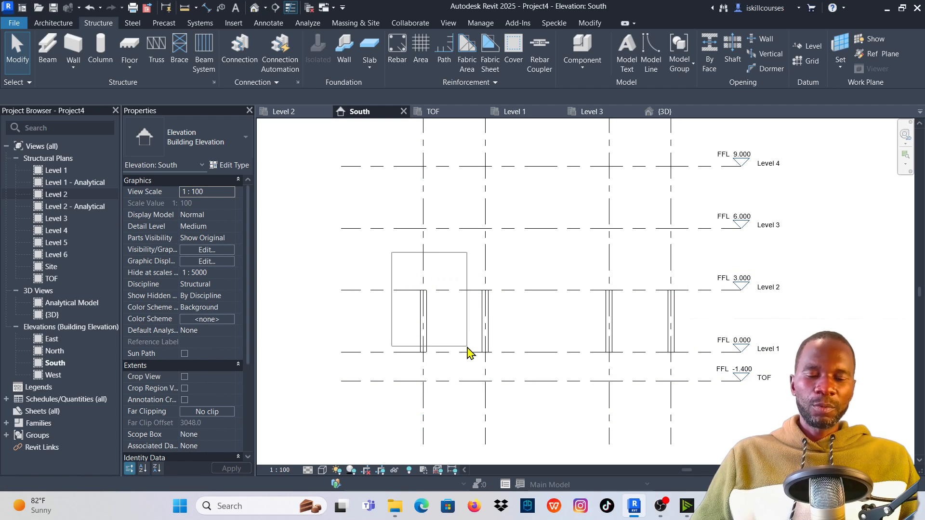
pyautogui.moveTo(467, 347); pyautogui.dragTo(691, 379)
pyautogui.click(700, 427)
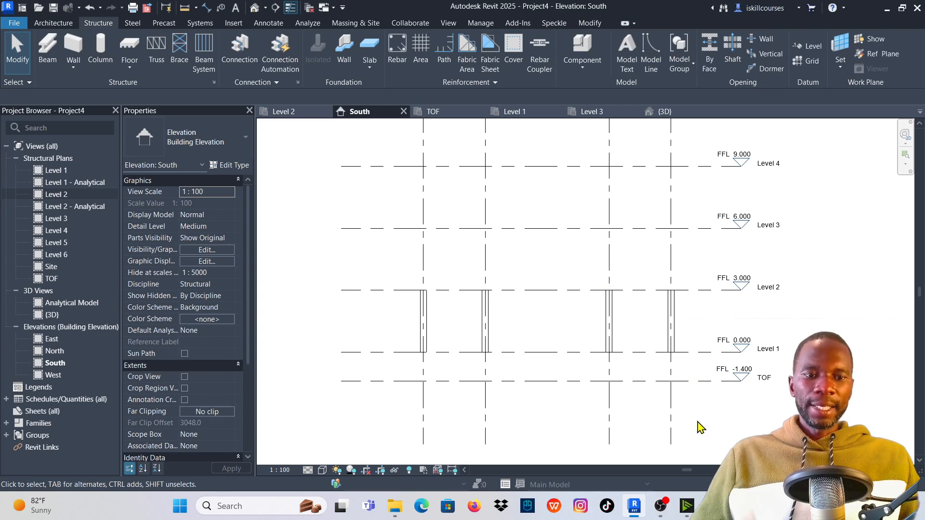
pyautogui.moveTo(694, 408); pyautogui.dragTo(512, 335)
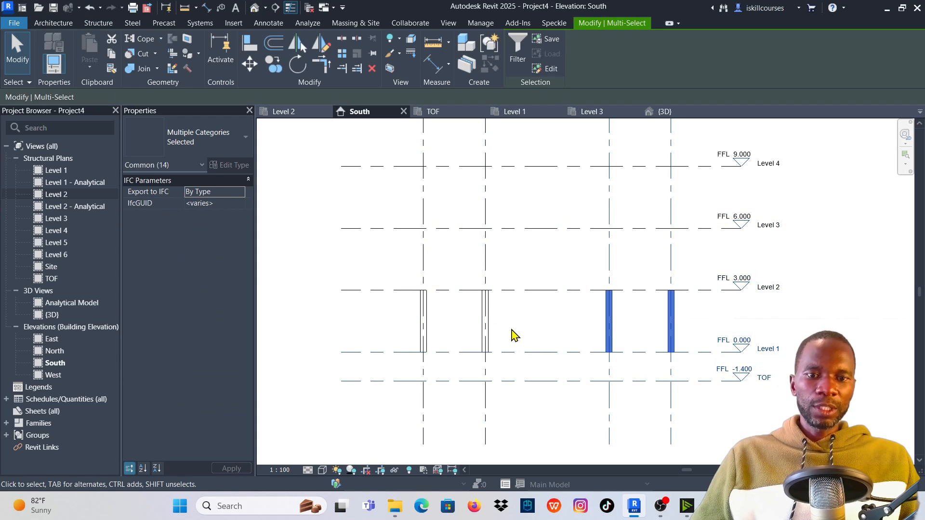
pyautogui.click(512, 334)
pyautogui.moveTo(399, 268); pyautogui.dragTo(687, 380)
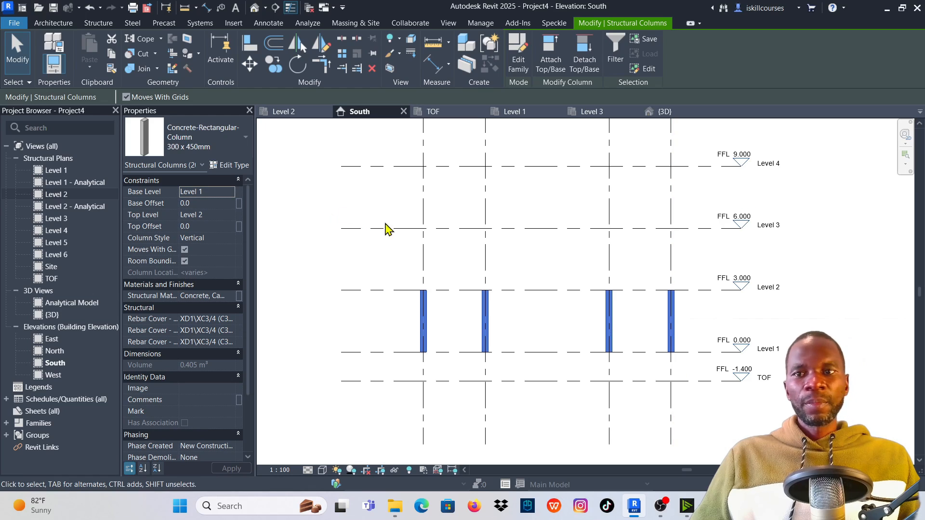
pyautogui.click(112, 54)
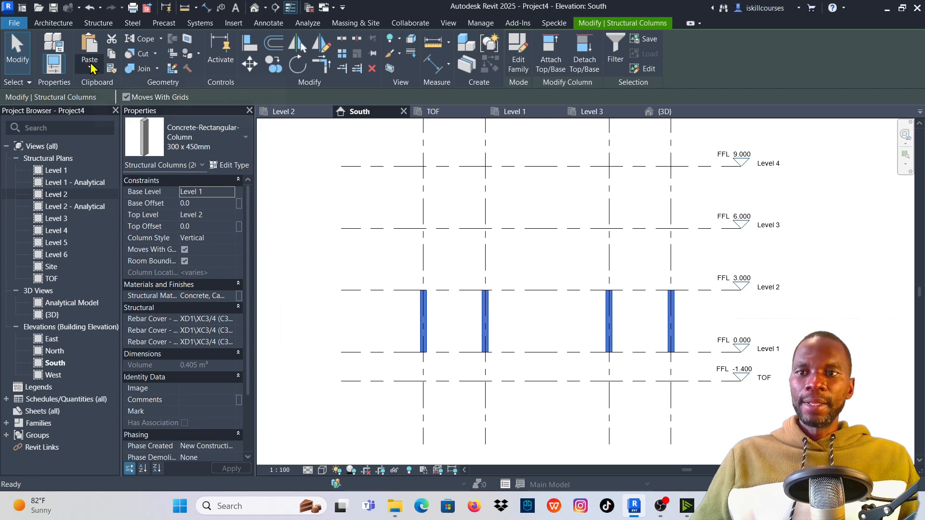
# Paste the copied columns aligned to the selected levels Level 1 through Level 6 and TOF.
pyautogui.click(89, 65)
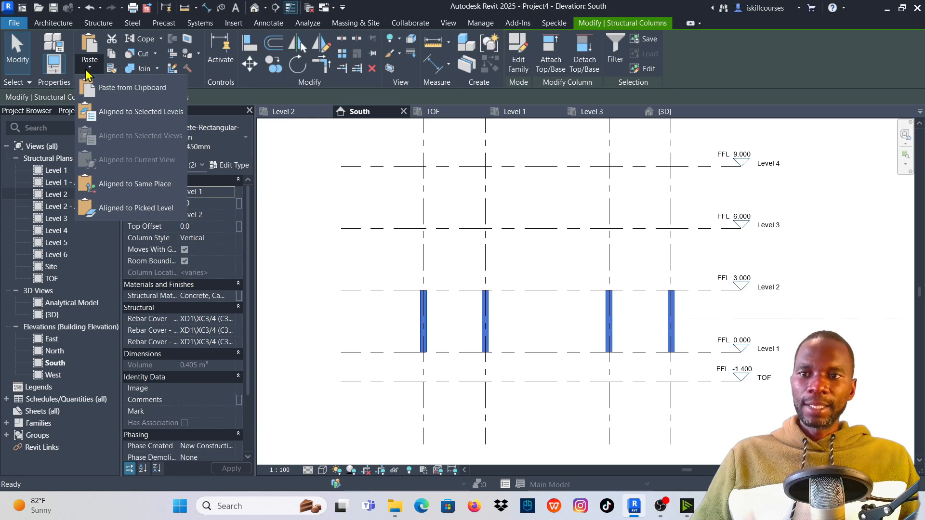
pyautogui.click(106, 116)
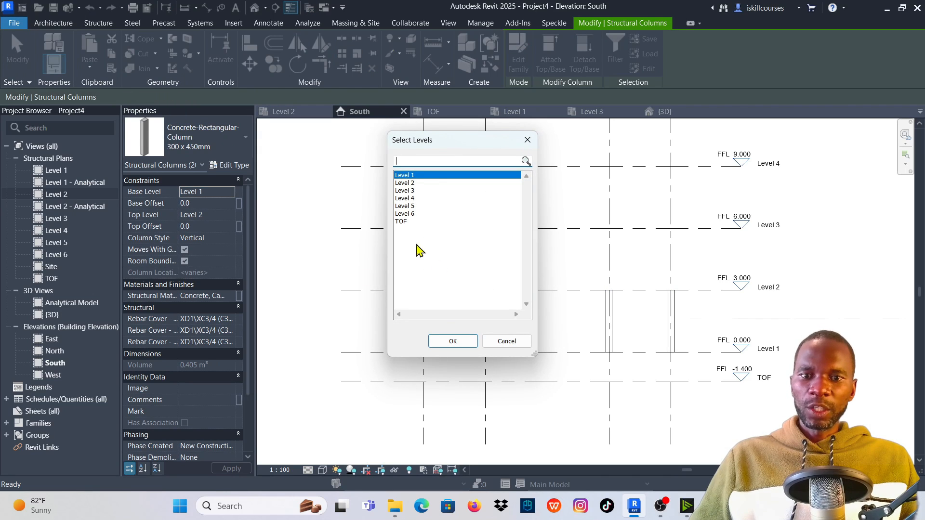
pyautogui.keyDown('shift'); pyautogui.click(403, 222); pyautogui.keyUp('shift')
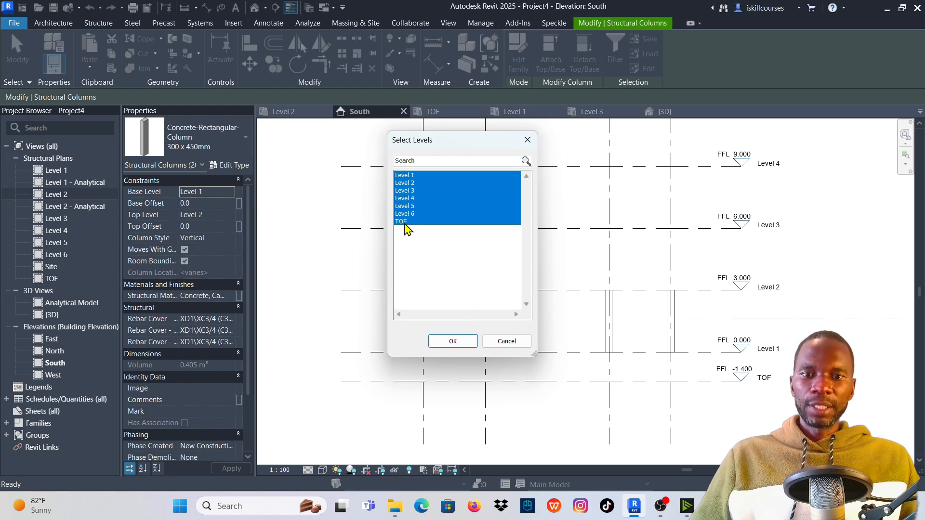
pyautogui.click(456, 342)
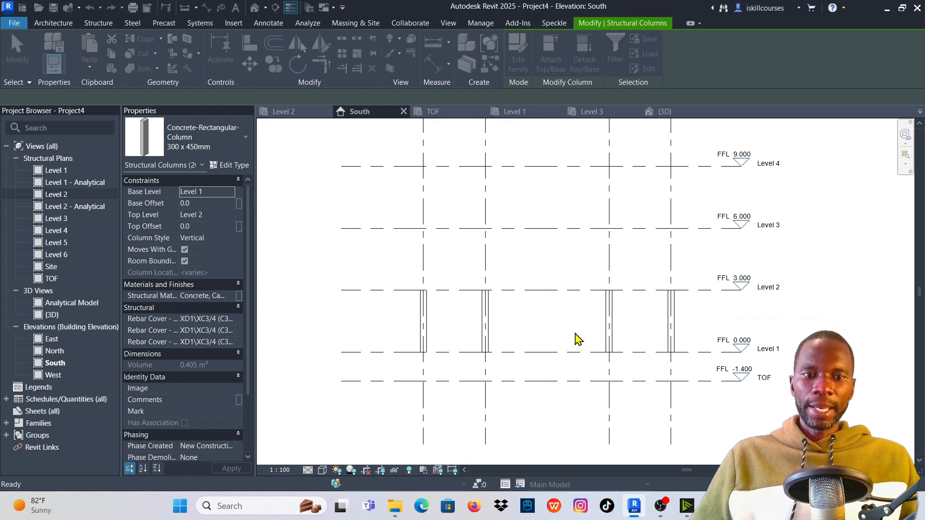
pyautogui.scroll(-5, 495, 337)
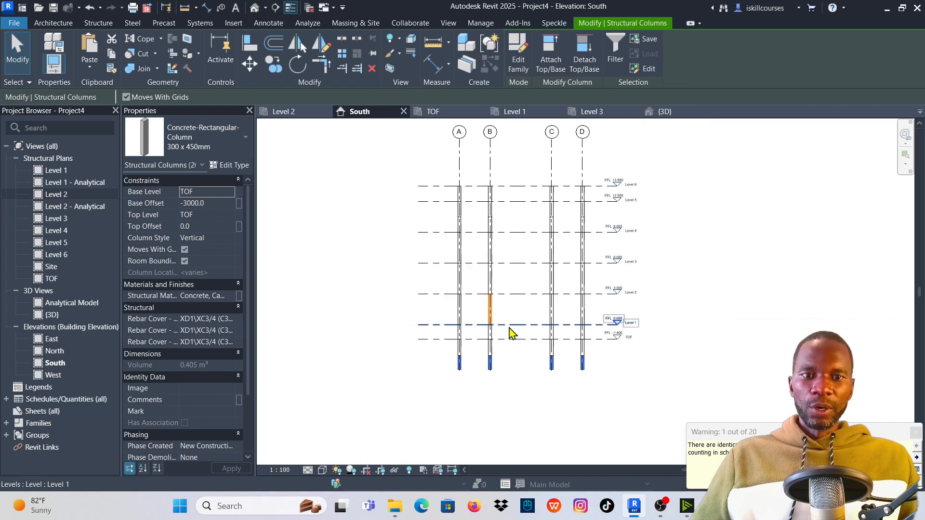
pyautogui.scroll(3, 489, 351)
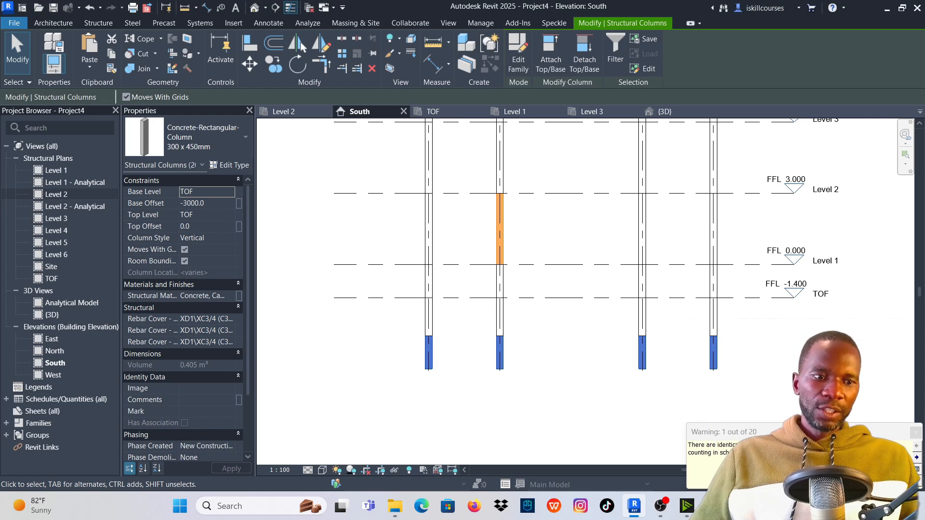
pyautogui.click(915, 433)
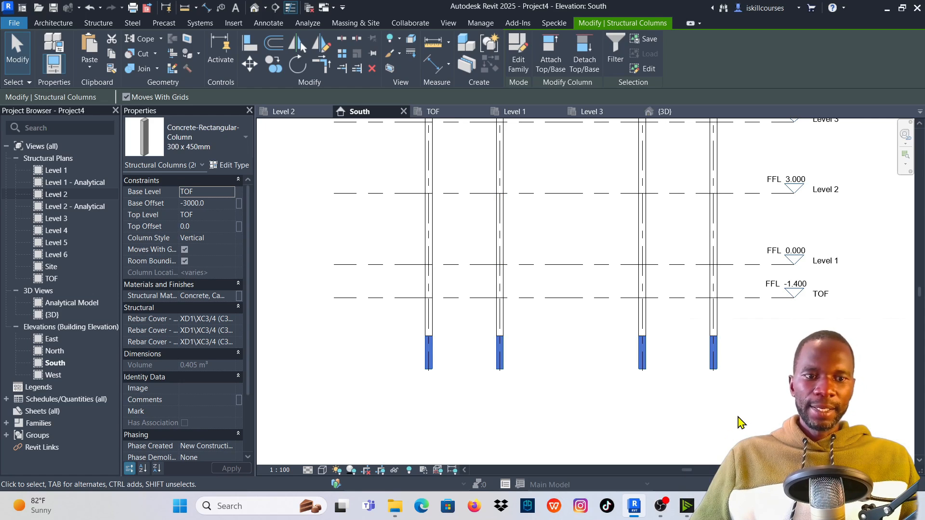
# Delete the lowest set of pasted columns, whose top level is TOF.
pyautogui.click(759, 364)
pyautogui.moveTo(802, 408); pyautogui.dragTo(385, 365)
pyautogui.click(477, 405)
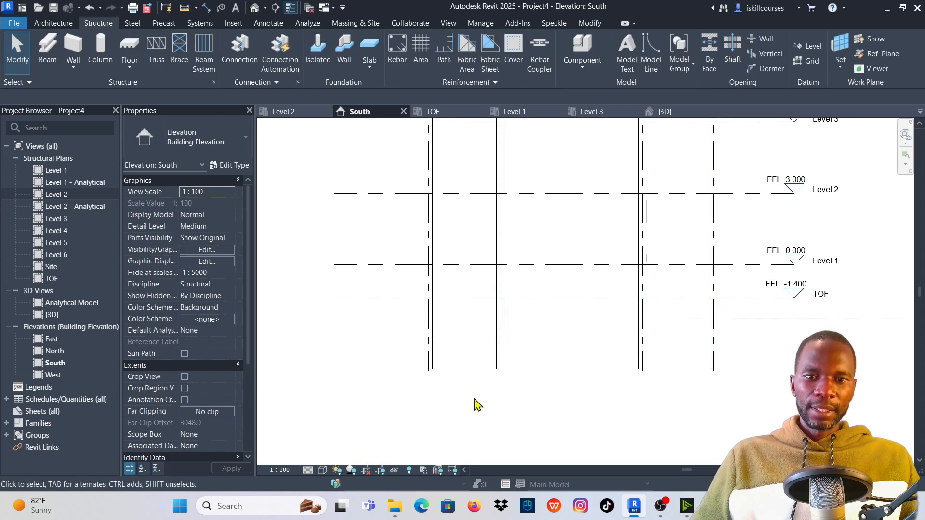
pyautogui.moveTo(346, 321); pyautogui.dragTo(533, 403)
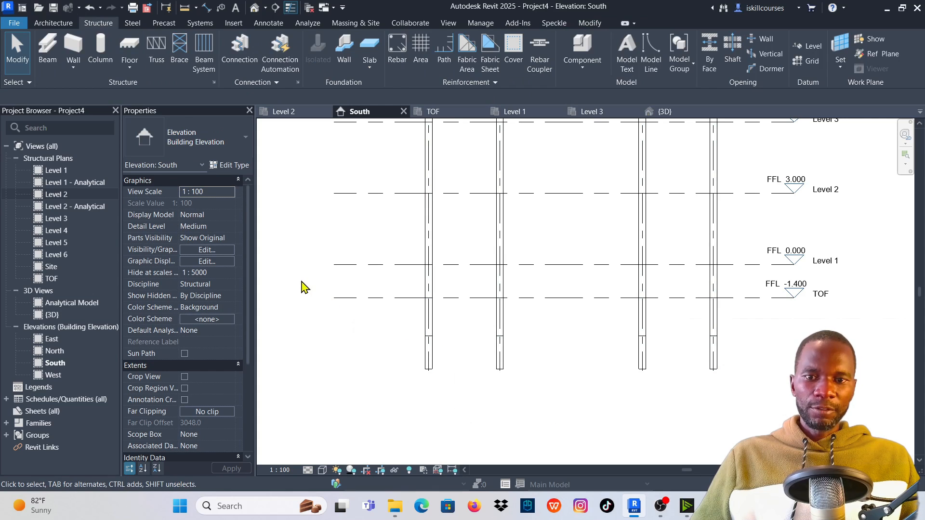
pyautogui.moveTo(297, 271); pyautogui.dragTo(733, 450)
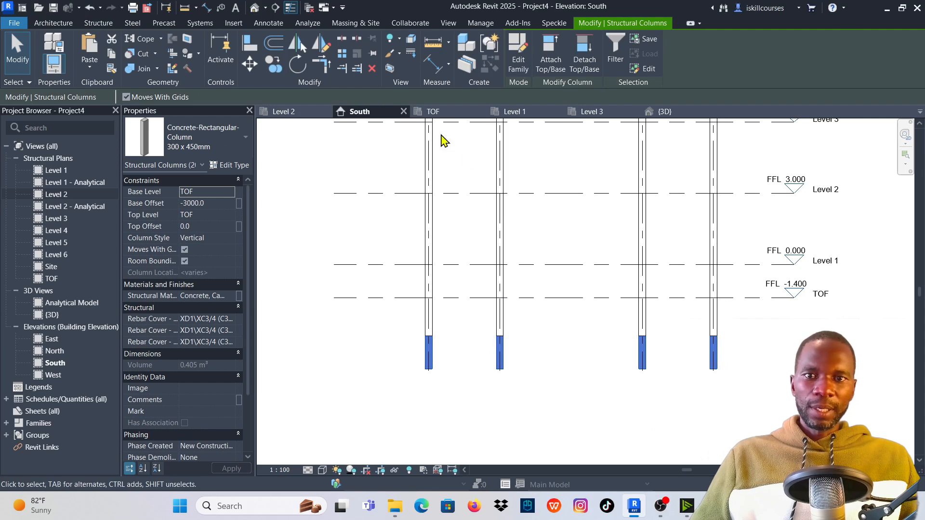
pyautogui.click(374, 70)
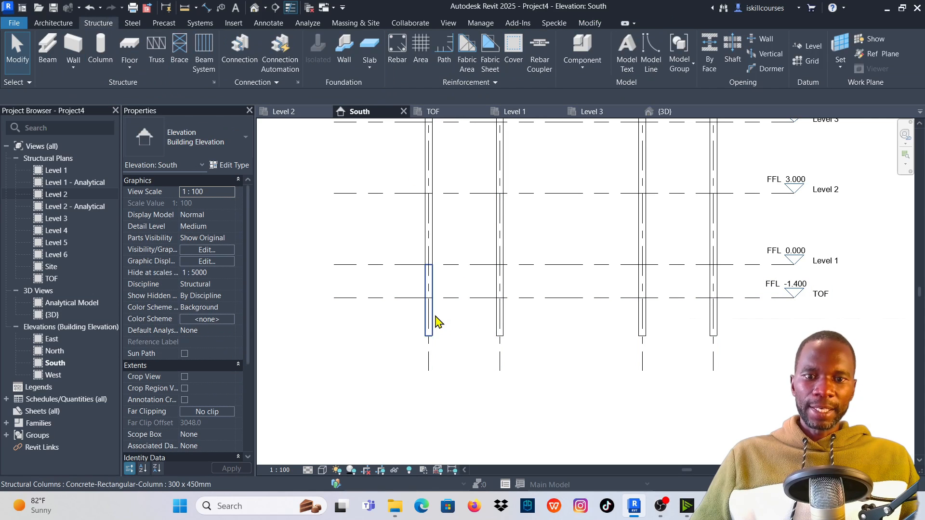
# Check the base and top constraints of the lowest columns extending below TOF in the South elevation.
pyautogui.click(432, 316)
pyautogui.click(500, 313)
pyautogui.click(643, 320)
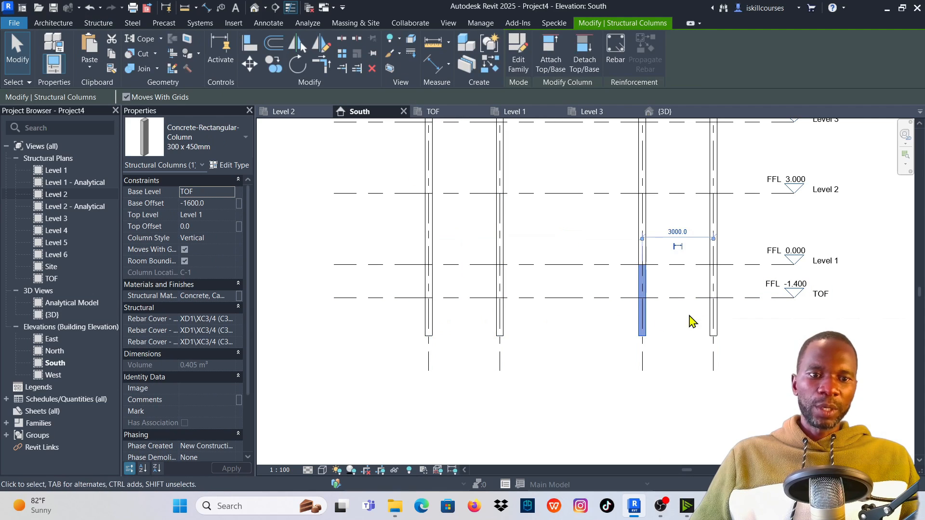
pyautogui.click(716, 318)
pyautogui.click(590, 376)
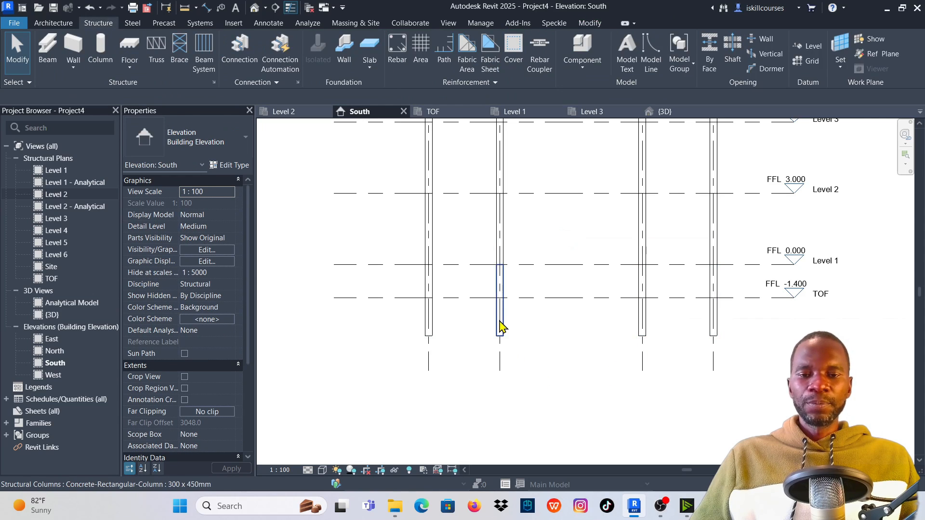
pyautogui.scroll(2, 499, 330)
pyautogui.scroll(-1, 418, 254)
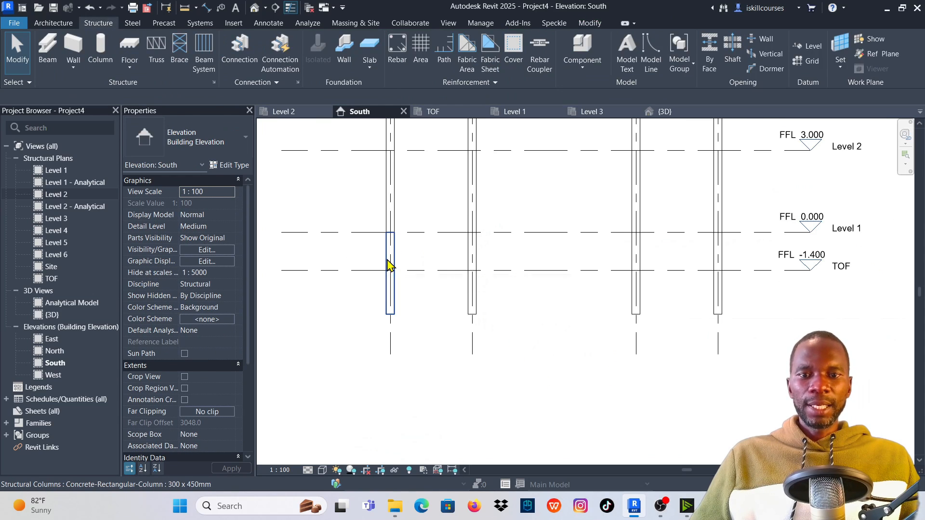
pyautogui.click(390, 263)
pyautogui.click(336, 235)
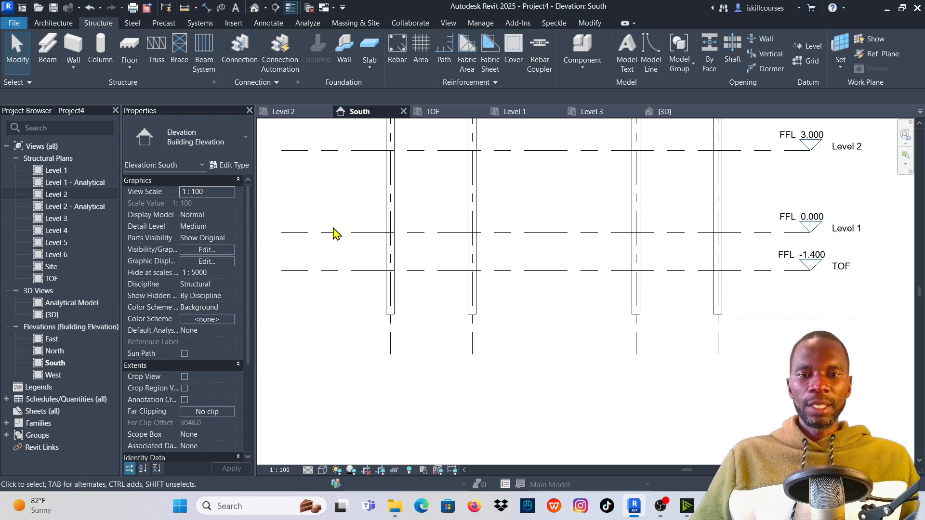
# Set all the lowest columns to base level TOF with a base offset of 0.
pyautogui.moveTo(307, 194); pyautogui.dragTo(739, 345)
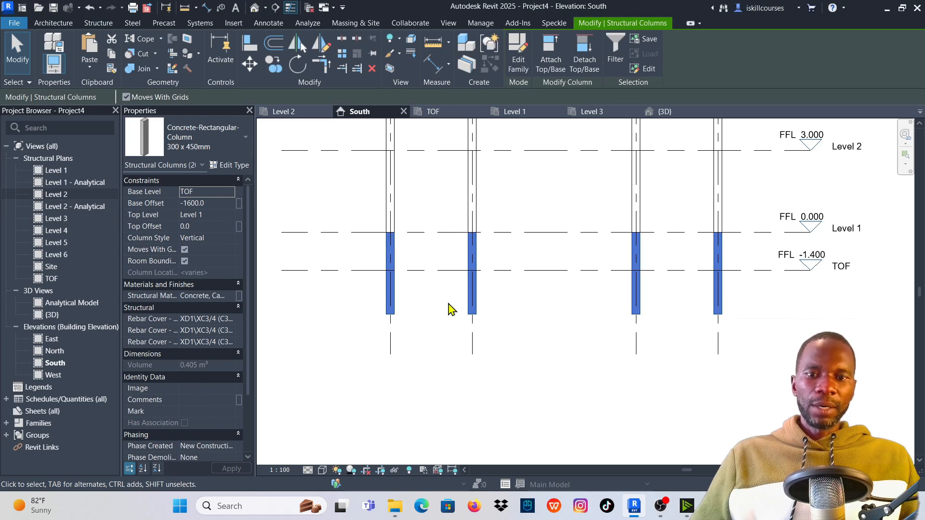
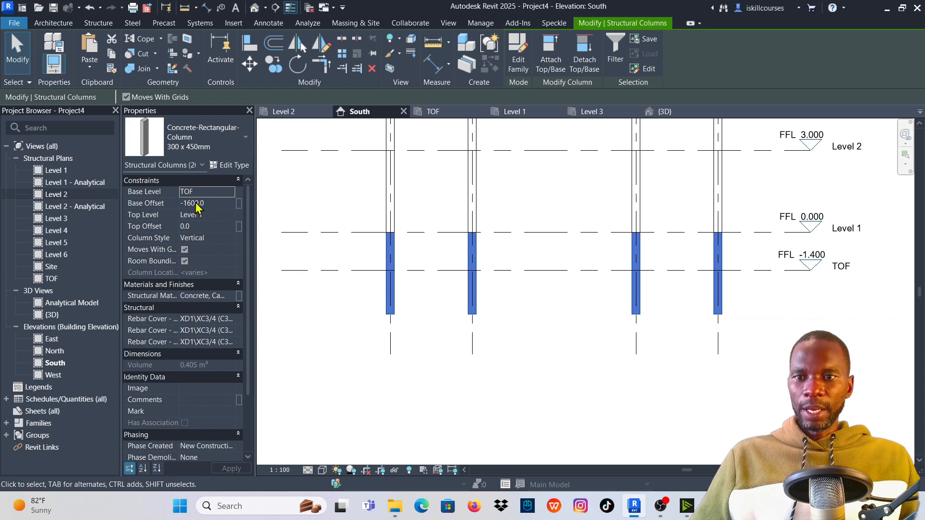
pyautogui.click(229, 192)
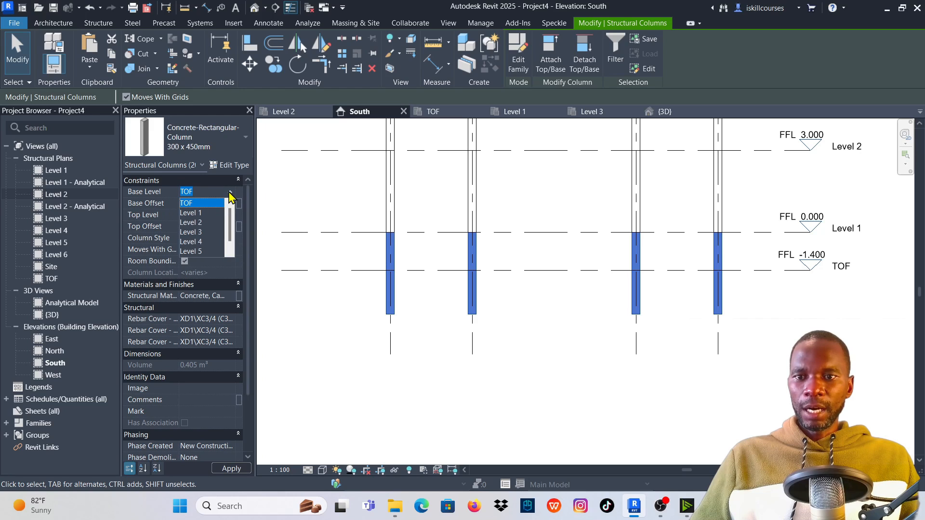
pyautogui.click(192, 205)
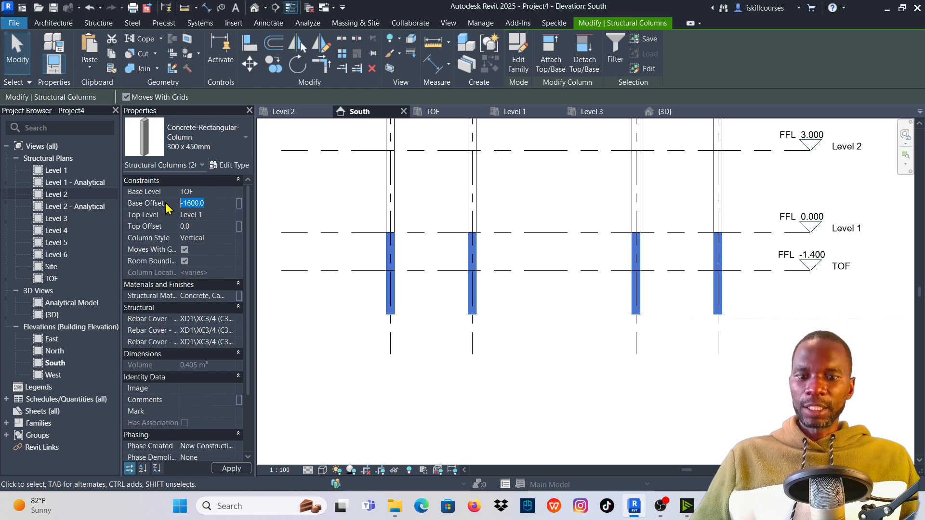
pyautogui.write('0')
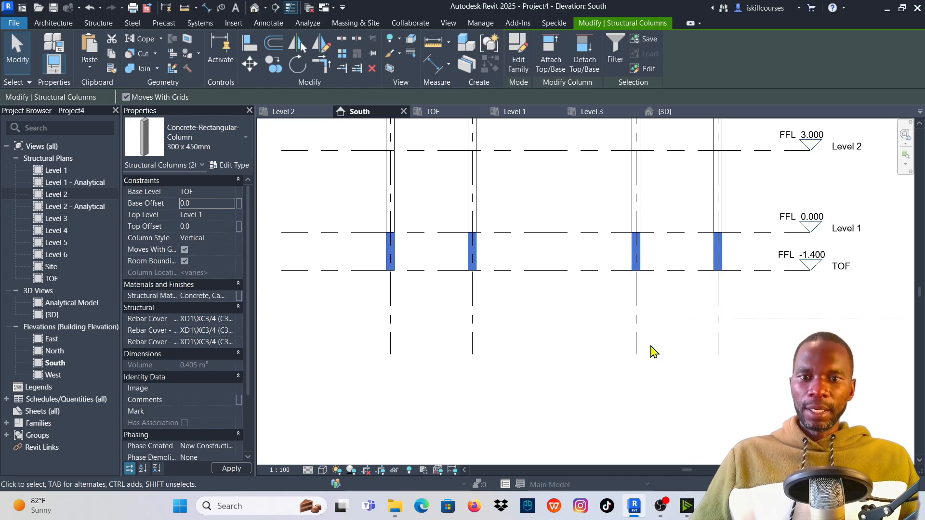
pyautogui.press('Escape')
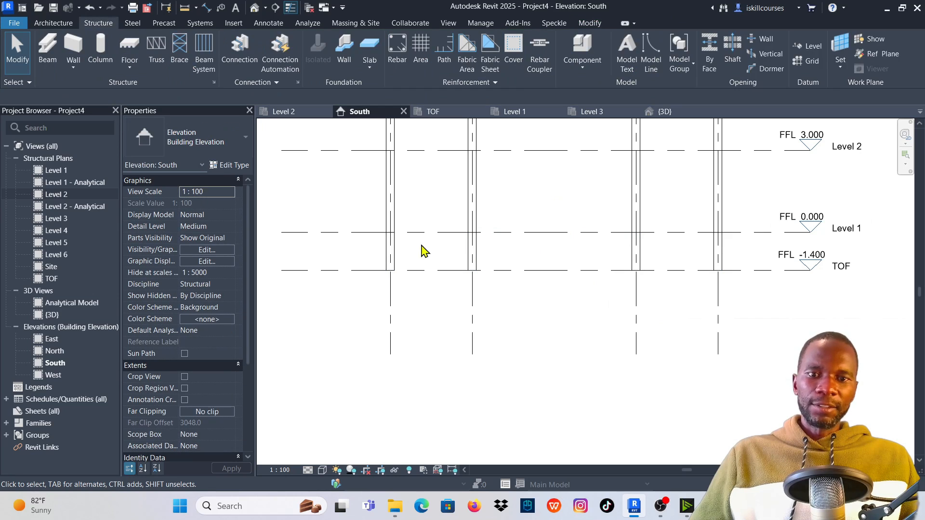
# Constrain all the topmost columns from base level Level 5 to top level Level 6 with a base offset of 0.
pyautogui.scroll(-2, 553, 371)
pyautogui.scroll(-2, 553, 371)
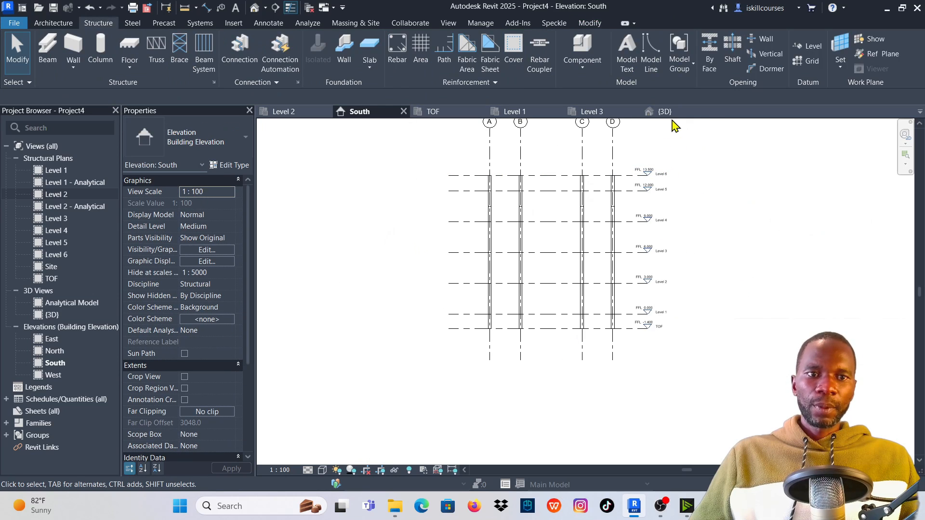
pyautogui.scroll(4, 585, 181)
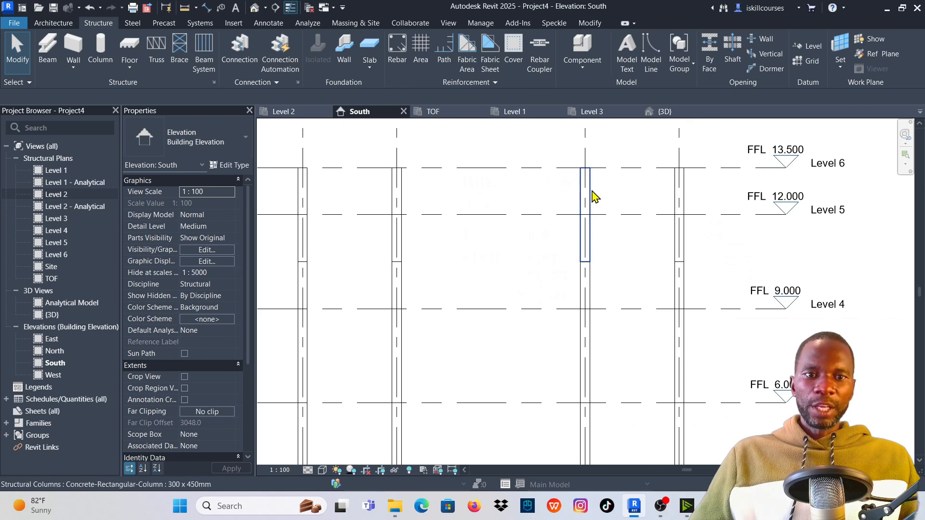
pyautogui.click(585, 195)
pyautogui.scroll(-3, 506, 202)
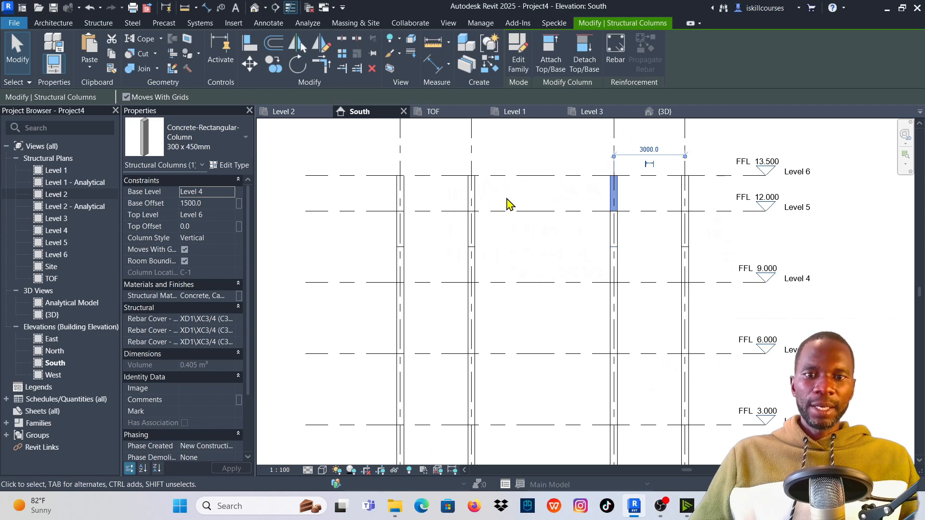
pyautogui.click(383, 155)
pyautogui.moveTo(378, 133); pyautogui.dragTo(697, 258)
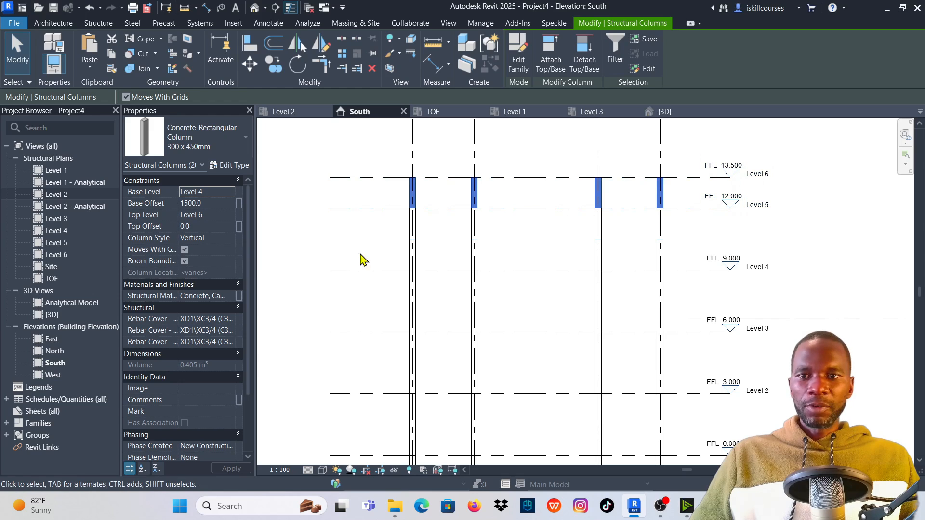
pyautogui.click(230, 192)
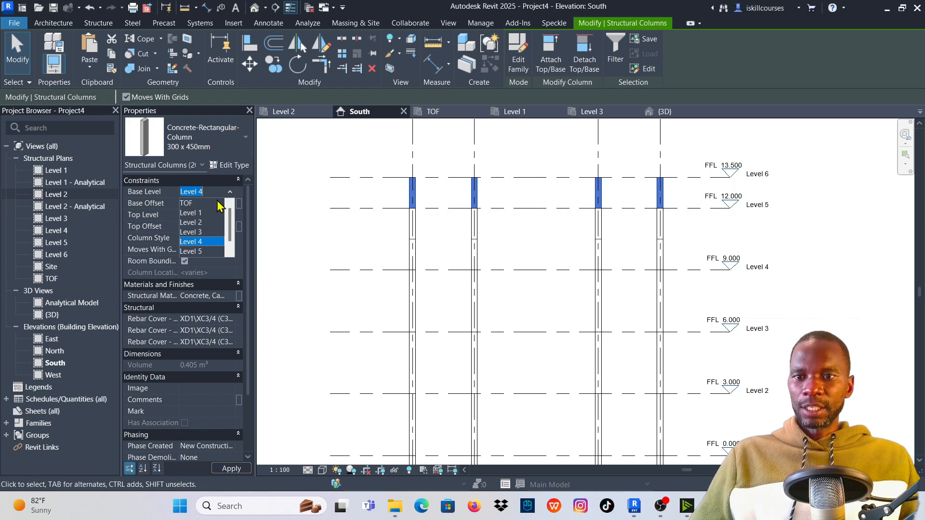
pyautogui.click(202, 252)
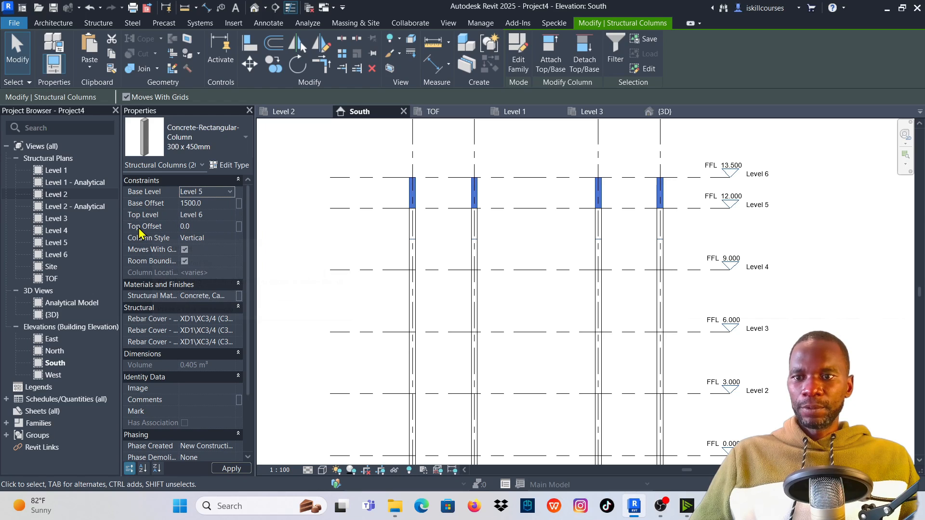
pyautogui.click(229, 215)
pyautogui.click(201, 274)
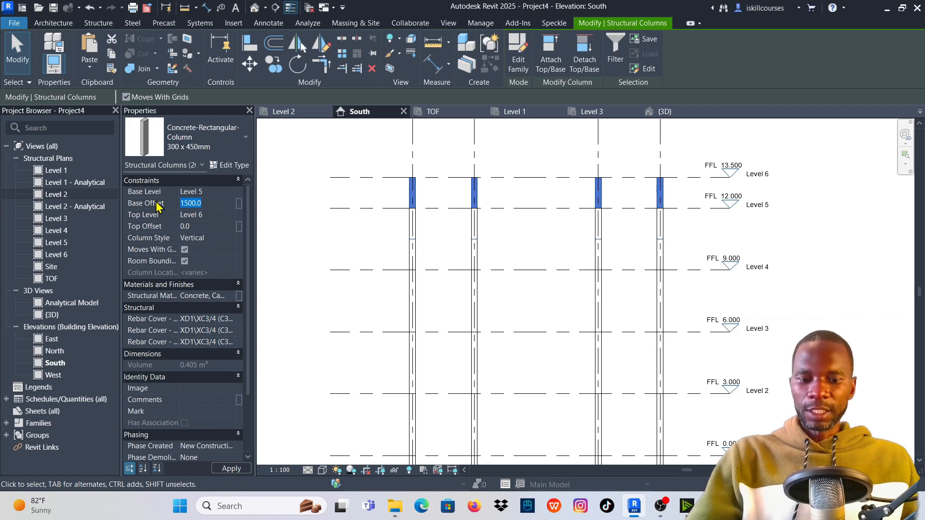
pyautogui.click(846, 248)
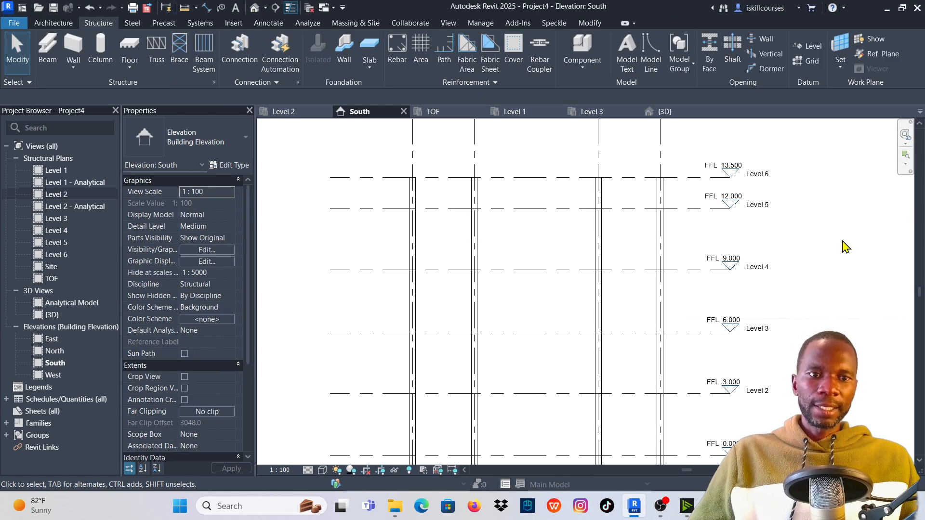
# Check the constraints of individual columns between Level 5 and Level 6 and review the full column stack against the levels.
pyautogui.click(661, 195)
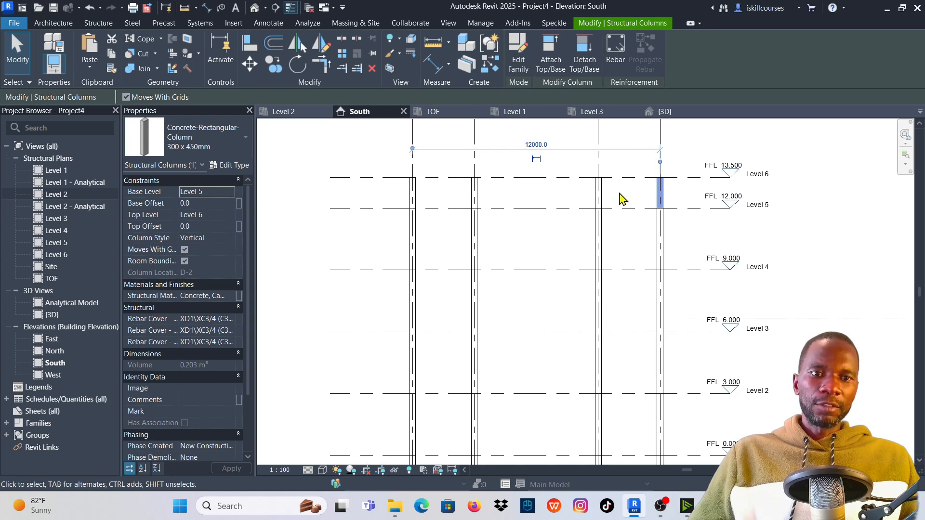
pyautogui.click(599, 198)
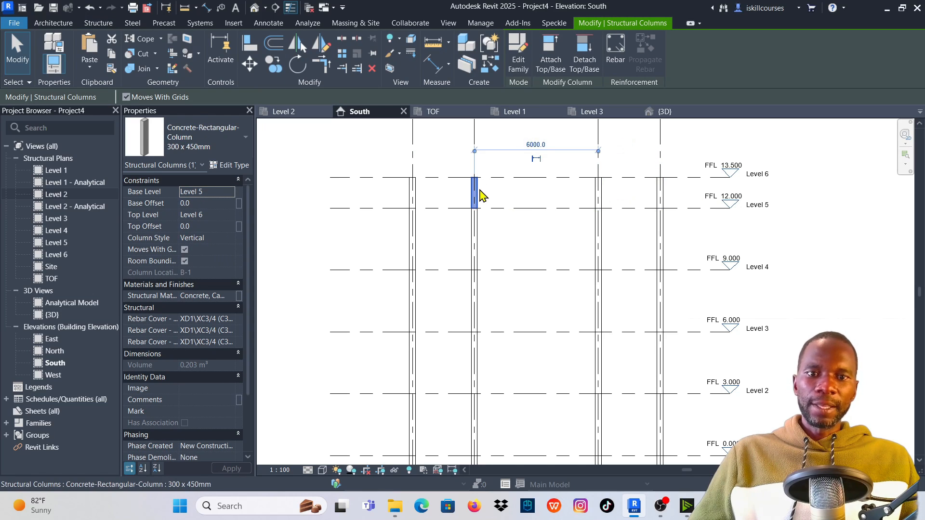
pyautogui.click(500, 137)
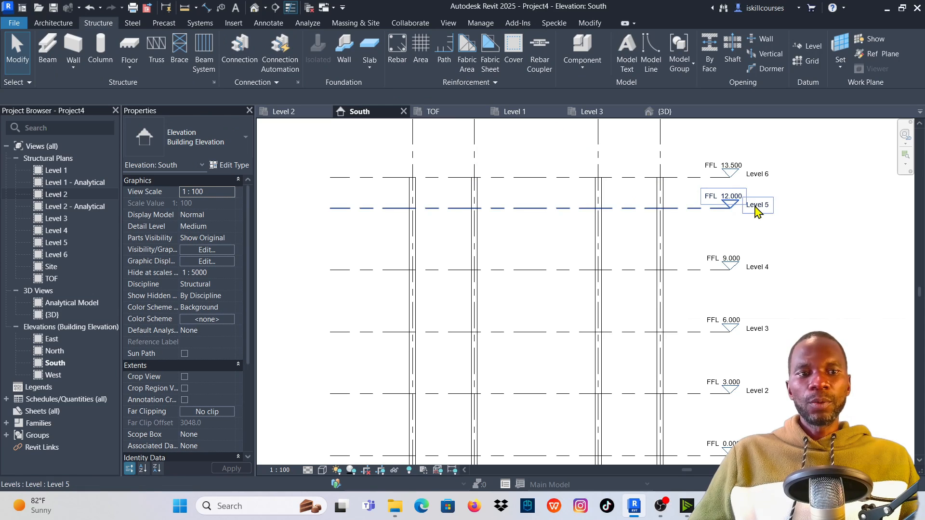
pyautogui.scroll(-3, 496, 223)
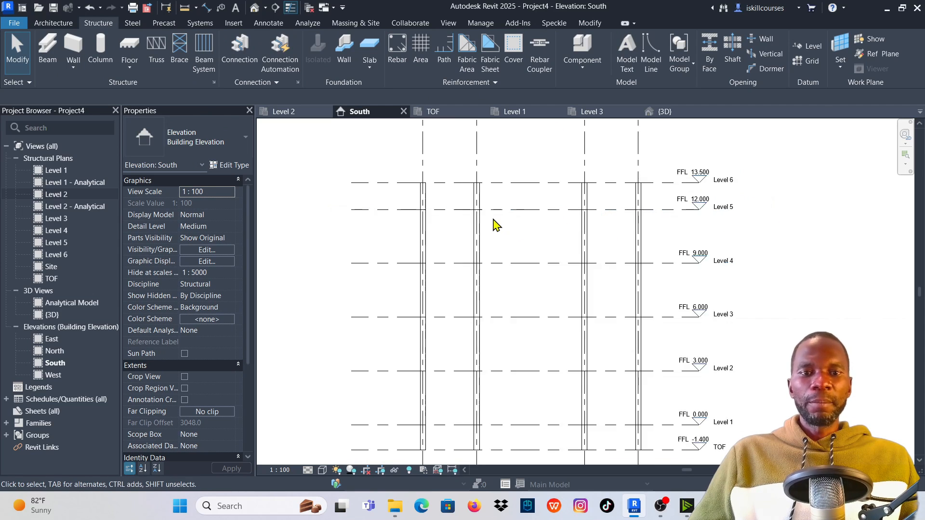
pyautogui.scroll(3, 539, 231)
pyautogui.scroll(-1, 458, 216)
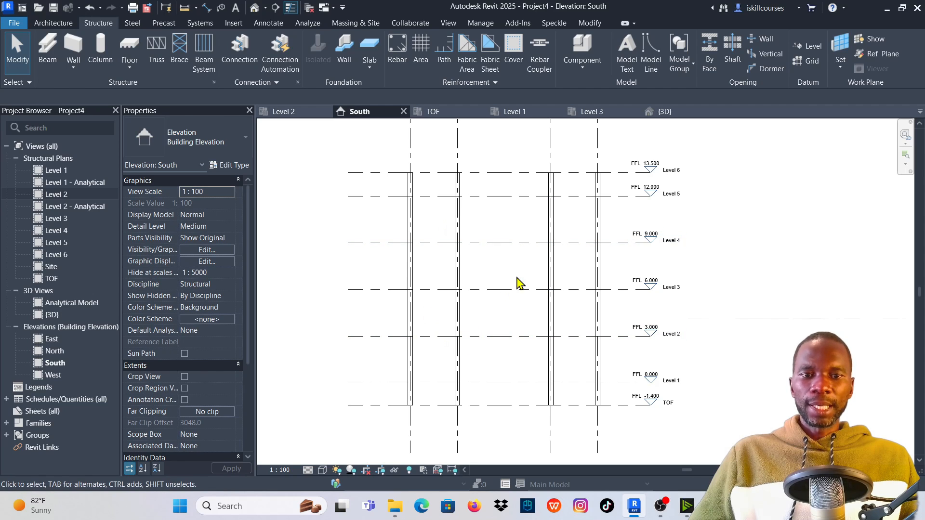
pyautogui.scroll(1, 427, 348)
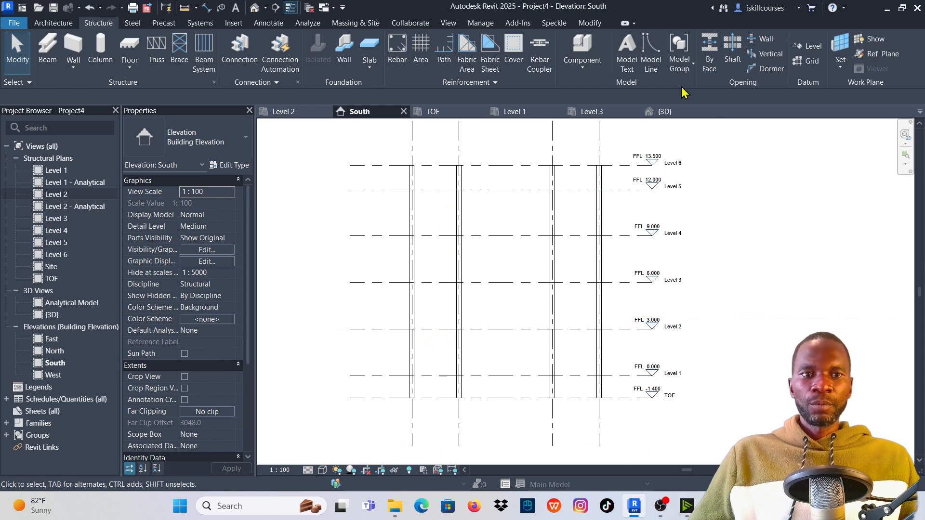
# Examine the complete set of columns from several angles in the 3D view.
pyautogui.click(674, 113)
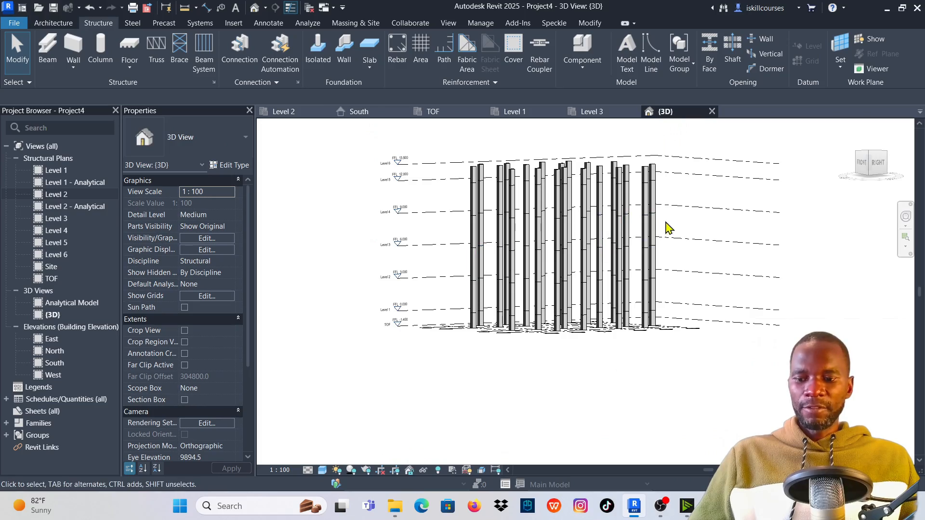
pyautogui.keyDown('shift'); pyautogui.moveTo(671, 227); pyautogui.dragTo(594, 211, button='middle'); pyautogui.keyUp('shift')
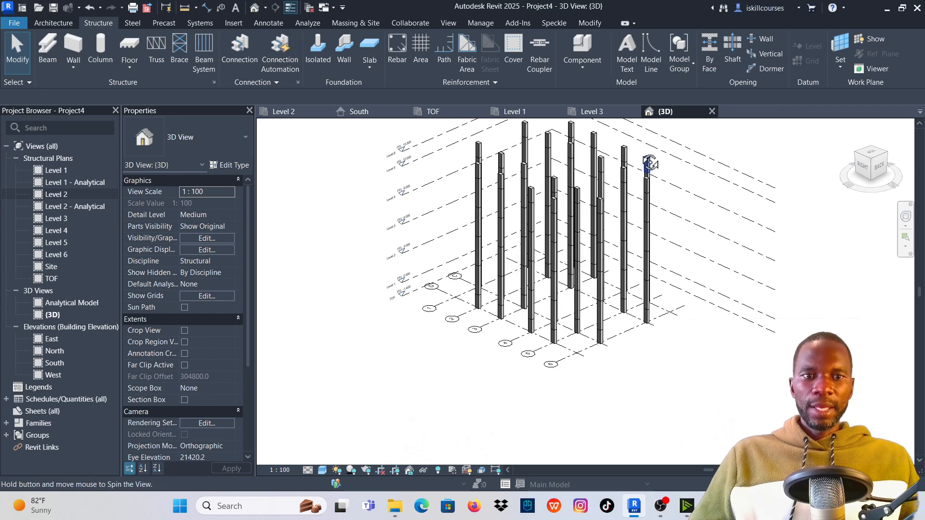
pyautogui.keyDown('shift'); pyautogui.moveTo(648, 164); pyautogui.dragTo(695, 145, button='middle'); pyautogui.keyUp('shift')
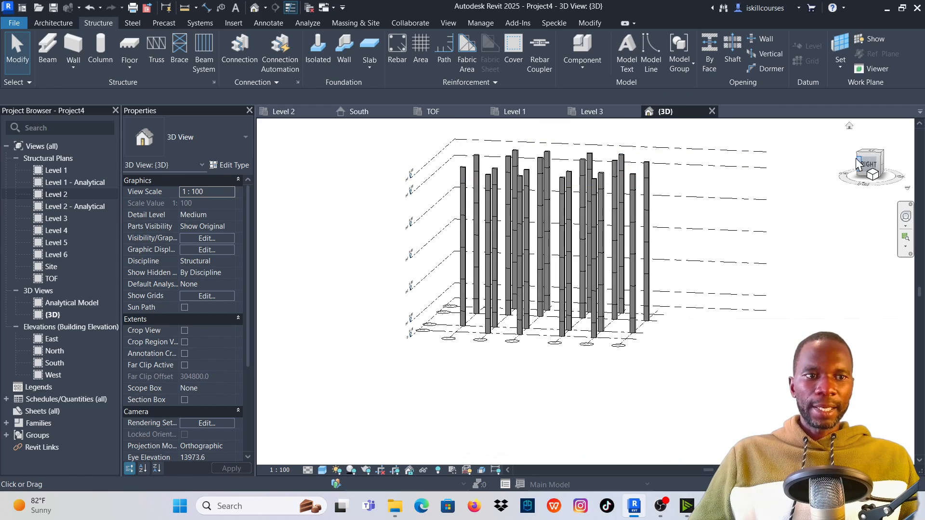
# Delete the Level 5 to Level 6 columns along grids D and A, working from the back orientation of the 3D view.
pyautogui.click(869, 165)
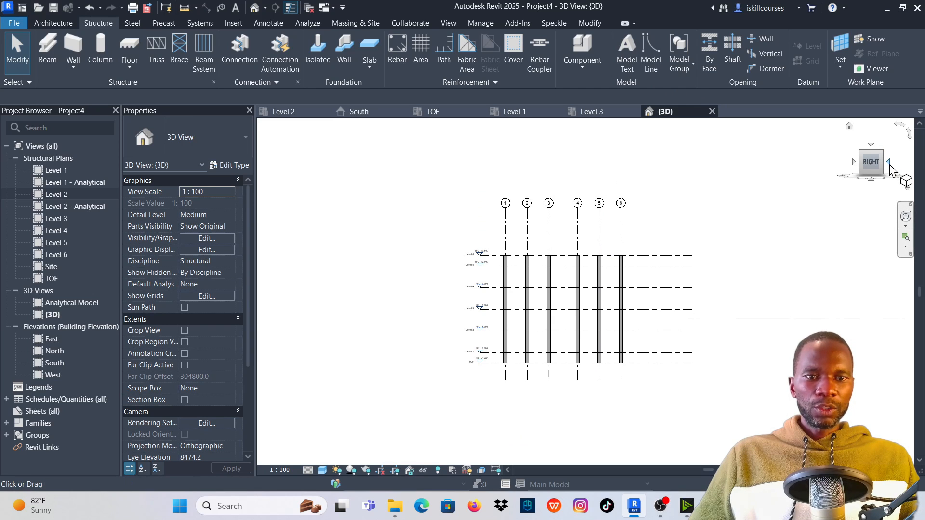
pyautogui.click(888, 166)
pyautogui.scroll(2, 596, 265)
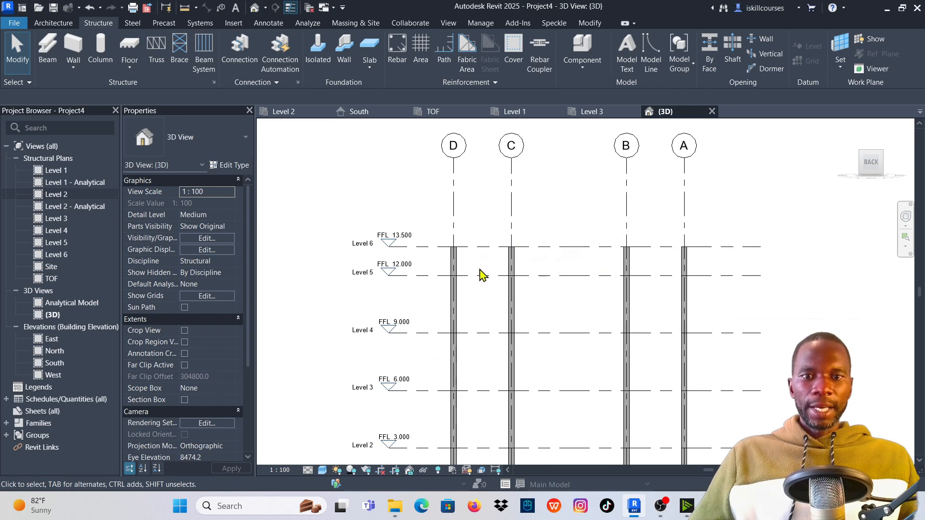
pyautogui.scroll(2, 456, 266)
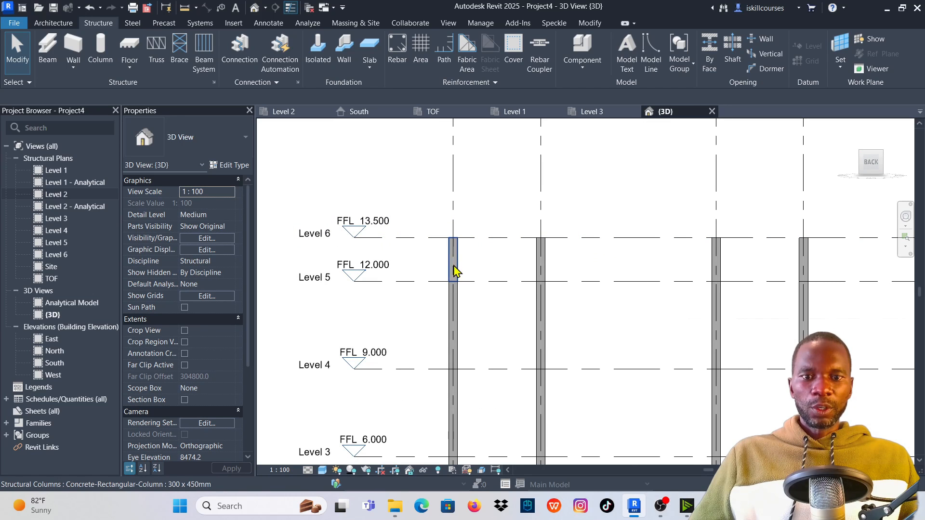
pyautogui.scroll(-2, 445, 216)
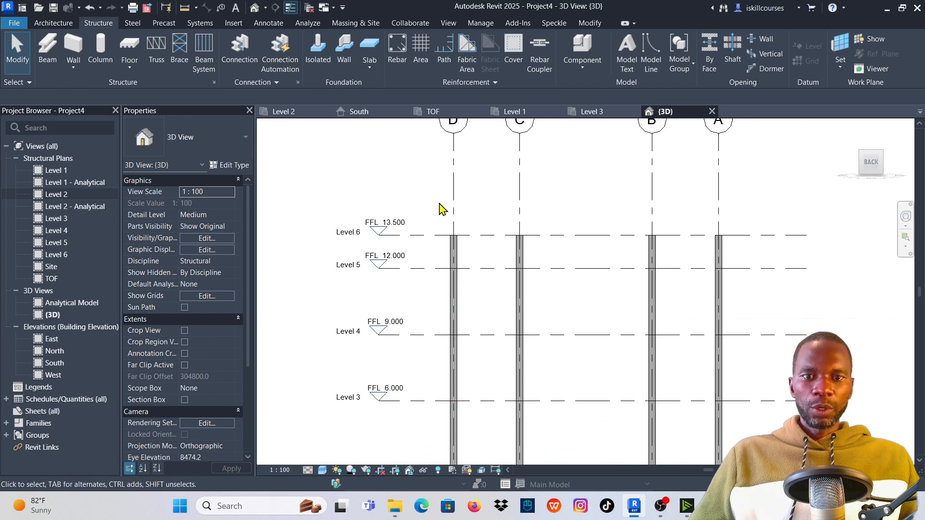
pyautogui.moveTo(438, 202); pyautogui.dragTo(479, 284)
pyautogui.scroll(-2, 516, 262)
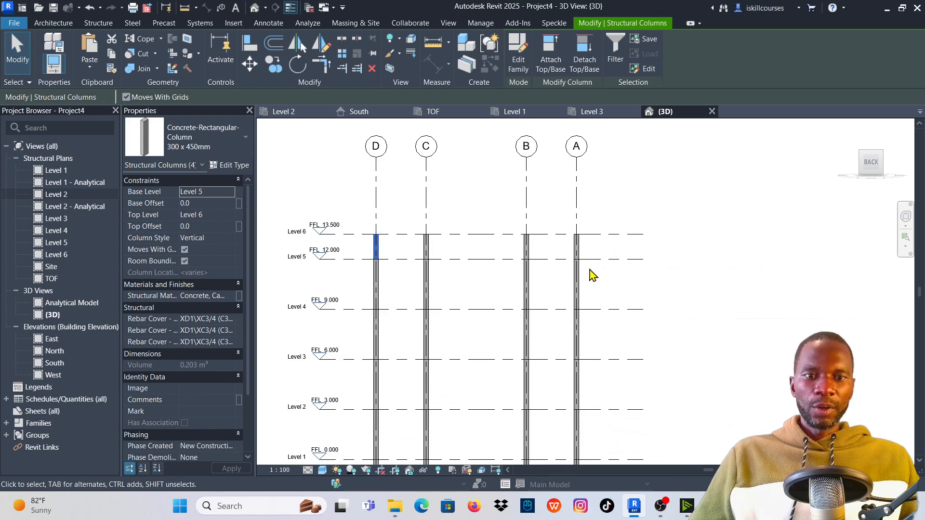
pyautogui.keyDown('ctrl'); pyautogui.moveTo(557, 202); pyautogui.dragTo(607, 281); pyautogui.keyUp('ctrl')
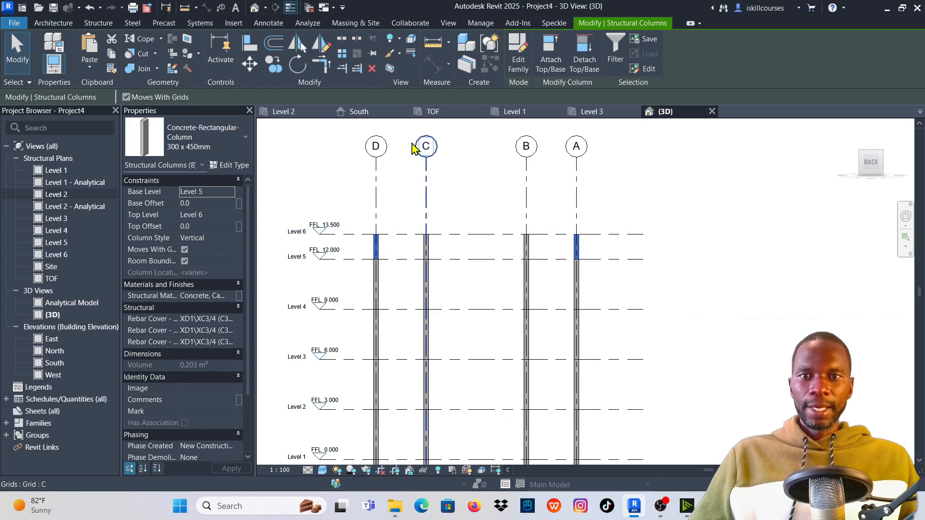
pyautogui.click(371, 68)
# Select the Level 5 to Level 6 columns on grids 6 and 5 from the left orientation of the 3D view.
pyautogui.scroll(-1, 691, 201)
pyautogui.keyDown('ctrl'); pyautogui.moveTo(717, 210); pyautogui.dragTo(578, 244, button='middle'); pyautogui.keyUp('ctrl')
pyautogui.click(872, 166)
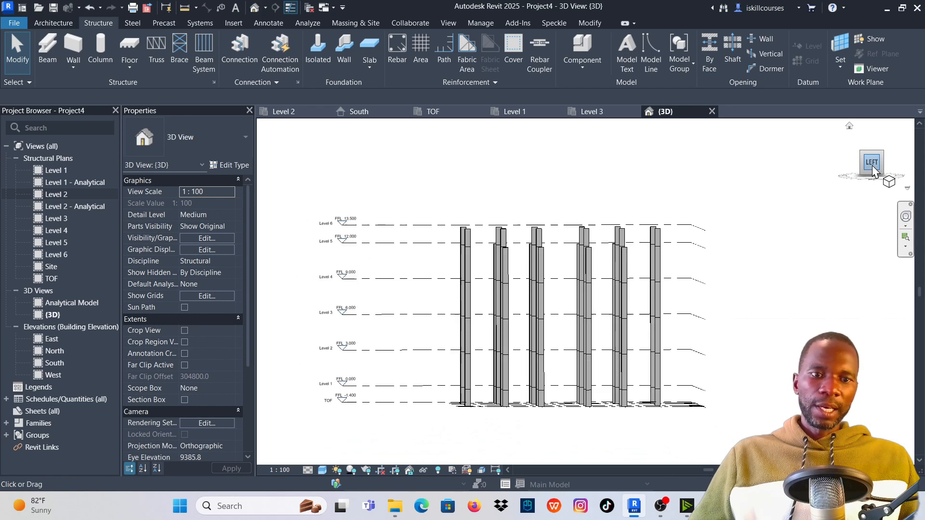
pyautogui.scroll(2, 655, 291)
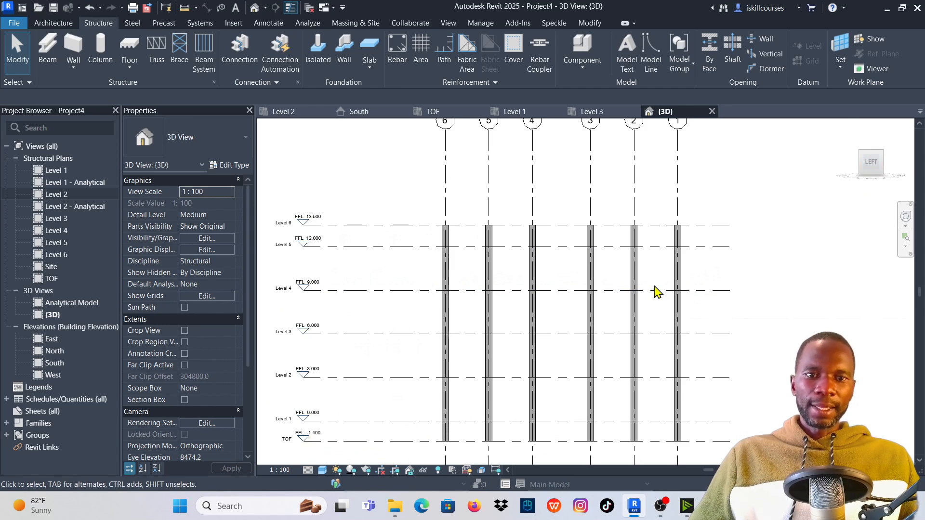
pyautogui.scroll(2, 582, 253)
pyautogui.scroll(-1, 607, 262)
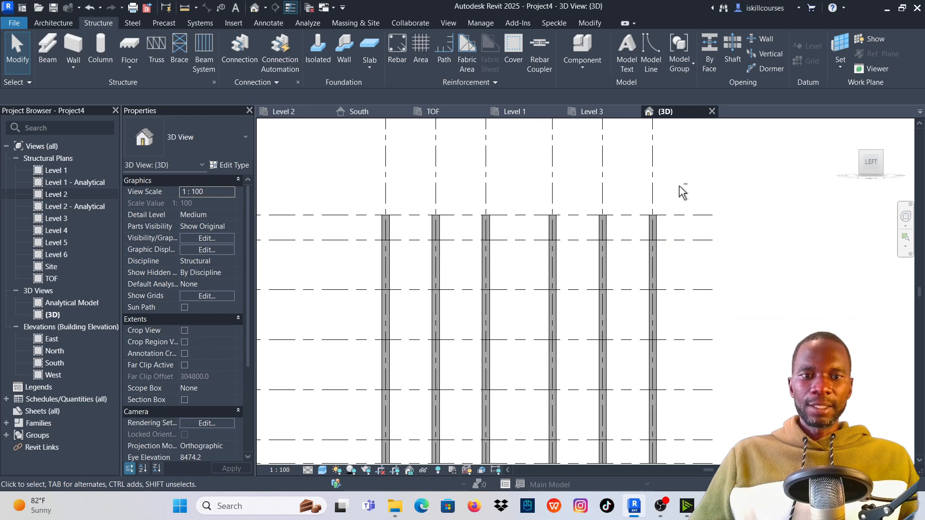
pyautogui.keyDown('shift'); pyautogui.moveTo(681, 192); pyautogui.dragTo(704, 204, button='middle'); pyautogui.keyUp('shift')
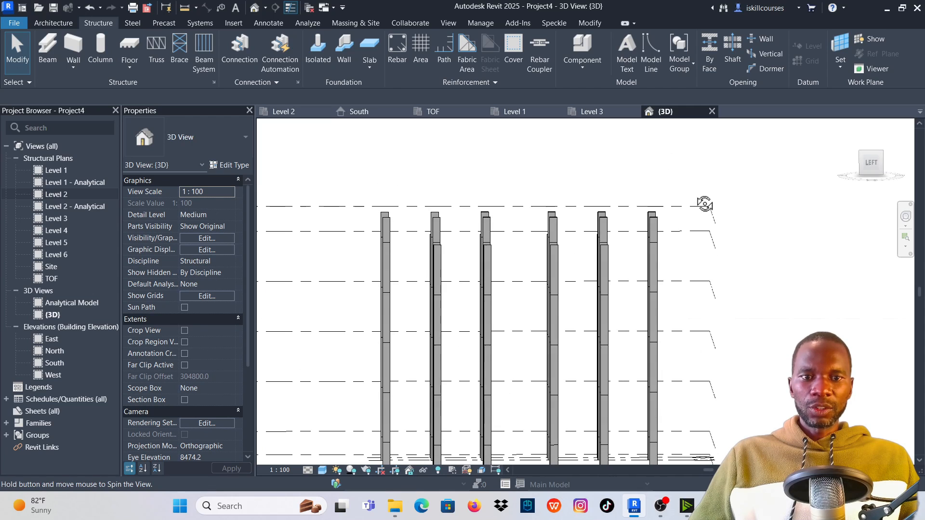
pyautogui.click(869, 162)
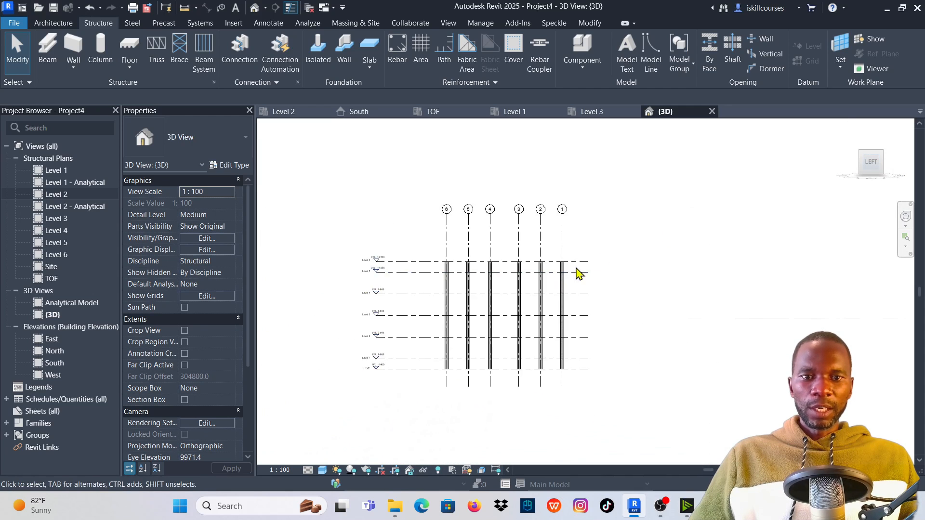
pyautogui.scroll(3, 664, 310)
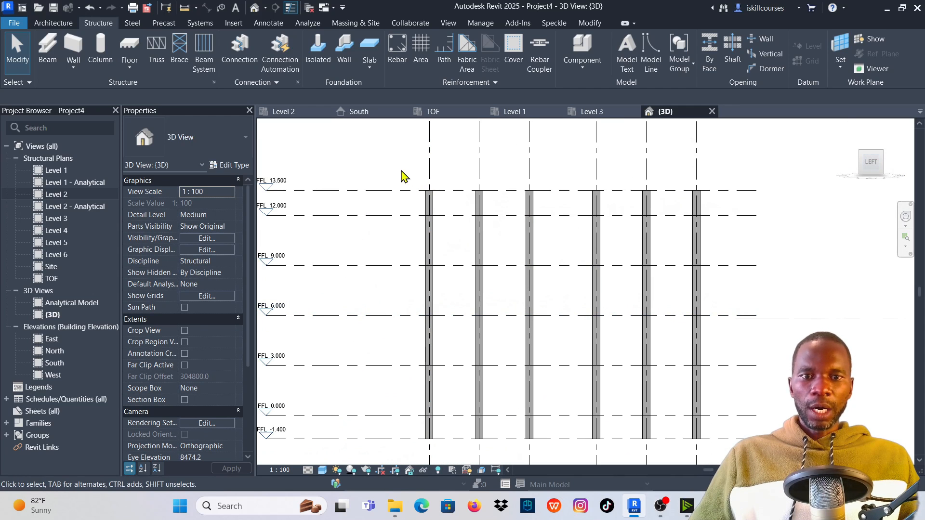
pyautogui.moveTo(389, 152); pyautogui.dragTo(504, 248)
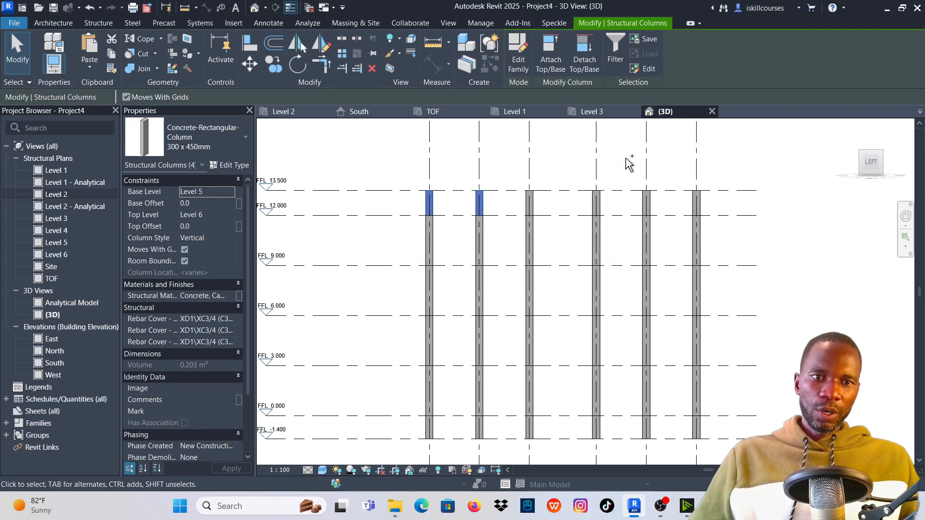
# Delete the Level 5 to Level 6 columns in the two outermost column lines at each end of the building.
pyautogui.keyDown('ctrl'); pyautogui.moveTo(627, 157); pyautogui.dragTo(711, 243); pyautogui.keyUp('ctrl')
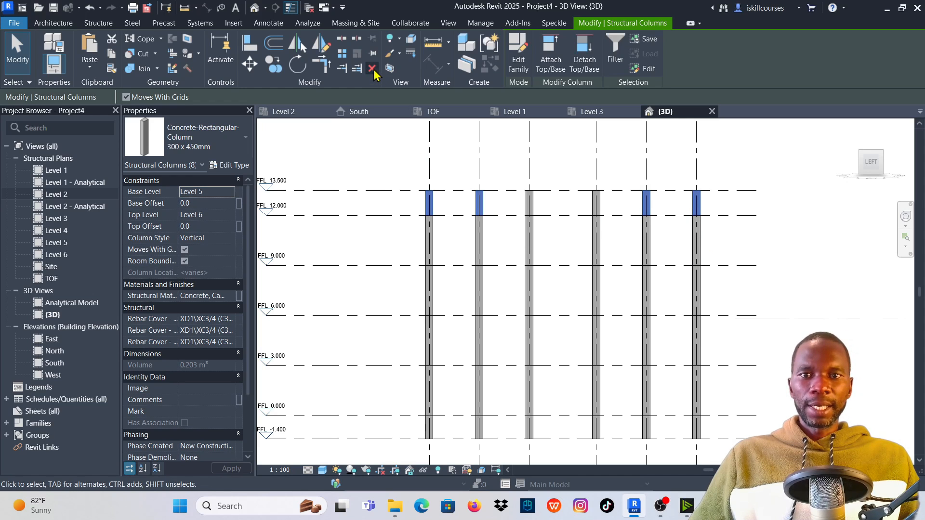
pyautogui.click(374, 69)
pyautogui.keyDown('shift'); pyautogui.moveTo(535, 221); pyautogui.dragTo(593, 276, button='middle'); pyautogui.keyUp('shift')
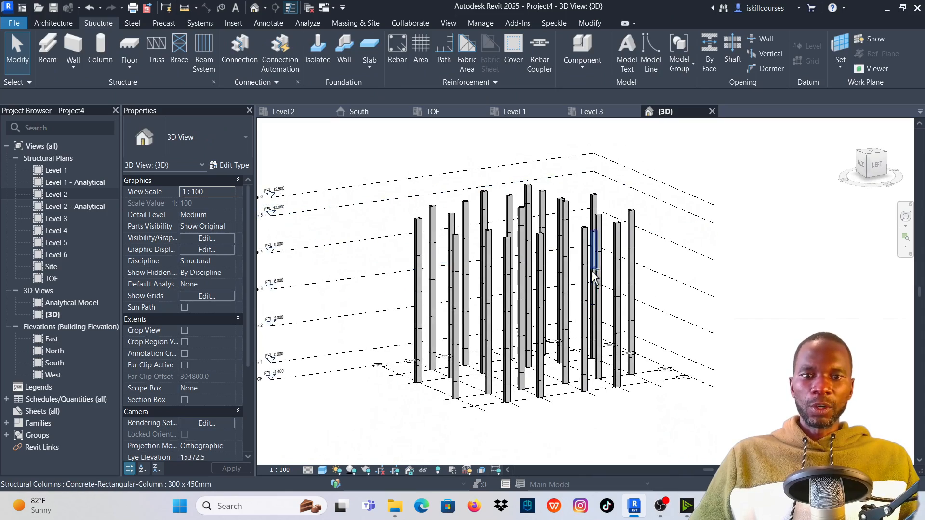
# Examine the remaining columns and their bases at the grid lines in the 3D view.
pyautogui.scroll(2, 541, 242)
pyautogui.scroll(-3, 512, 201)
pyautogui.scroll(5, 474, 252)
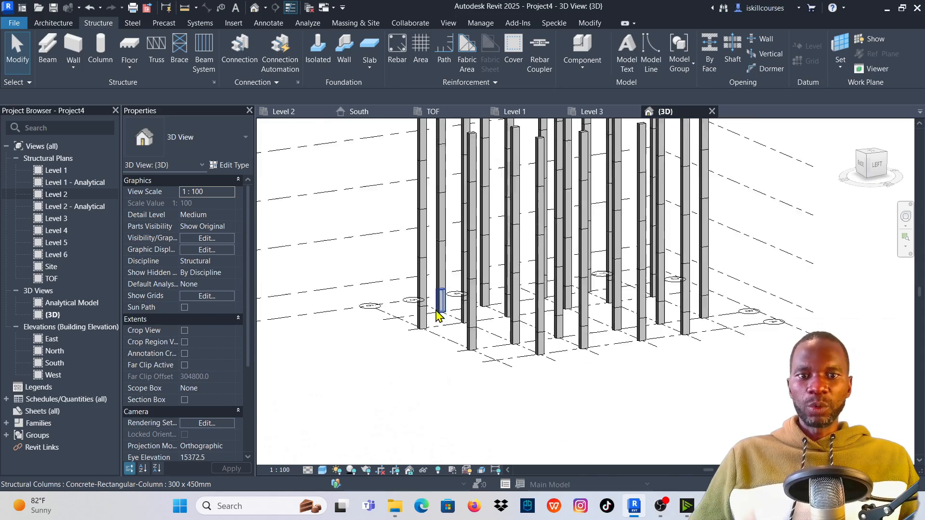
pyautogui.scroll(-2, 545, 207)
pyautogui.scroll(1, 542, 226)
pyautogui.scroll(-5, 524, 288)
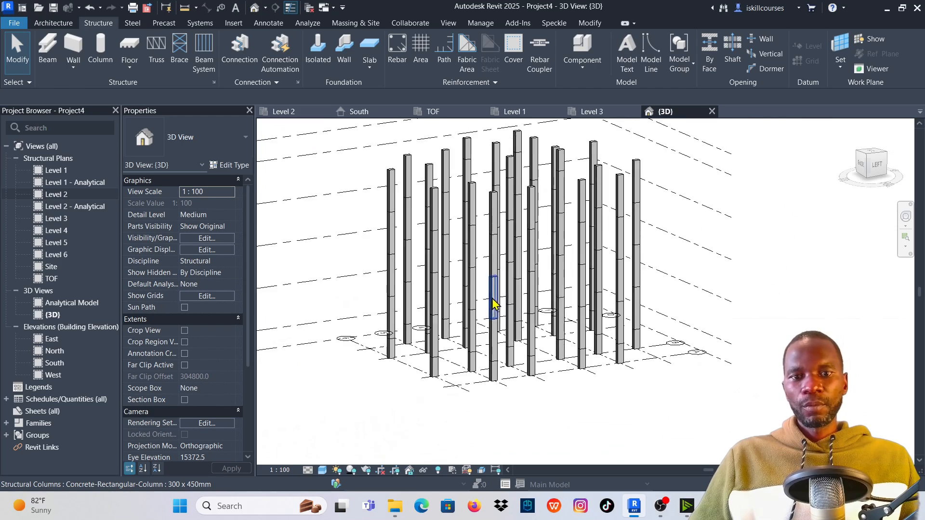
pyautogui.keyDown('shift'); pyautogui.moveTo(754, 284); pyautogui.dragTo(780, 276, button='middle'); pyautogui.keyUp('shift')
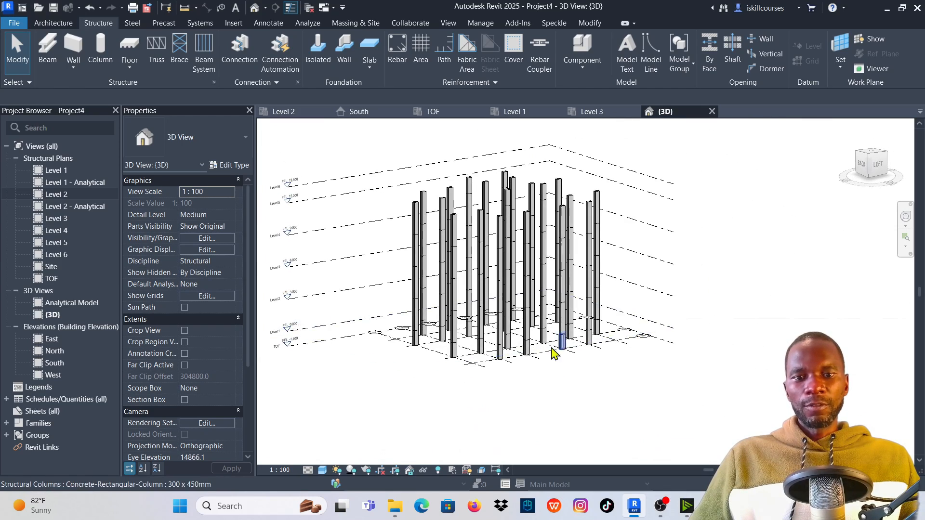
pyautogui.scroll(4, 419, 374)
pyautogui.scroll(-2, 657, 350)
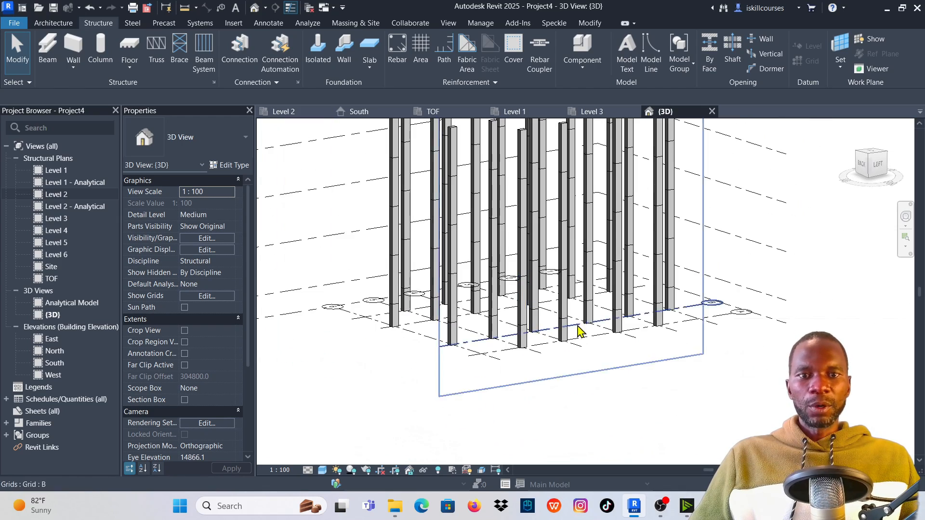
# In the TOF structural plan, start placing isolated foundations with the Footing-Rectangular 1800 x 1200 x 450mm type.
pyautogui.click(432, 114)
pyautogui.scroll(5, 530, 272)
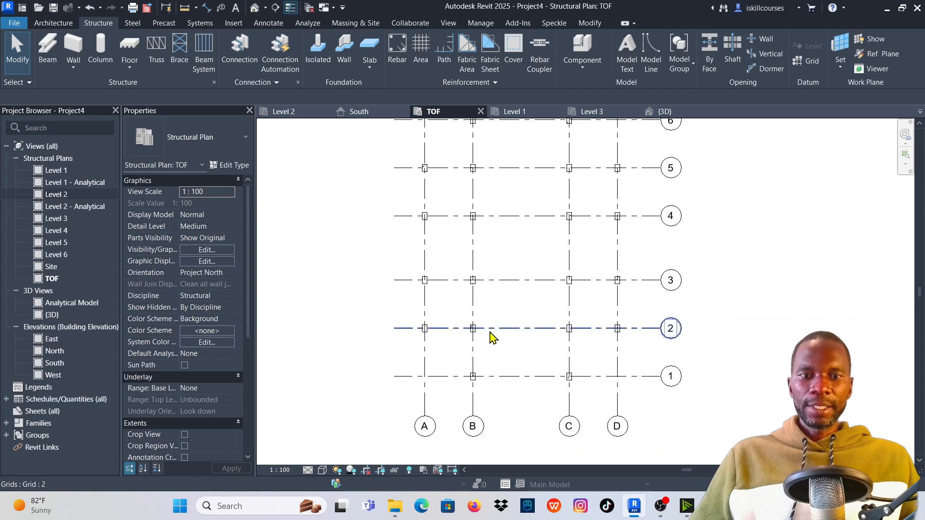
pyautogui.scroll(-1, 484, 346)
pyautogui.scroll(2, 467, 343)
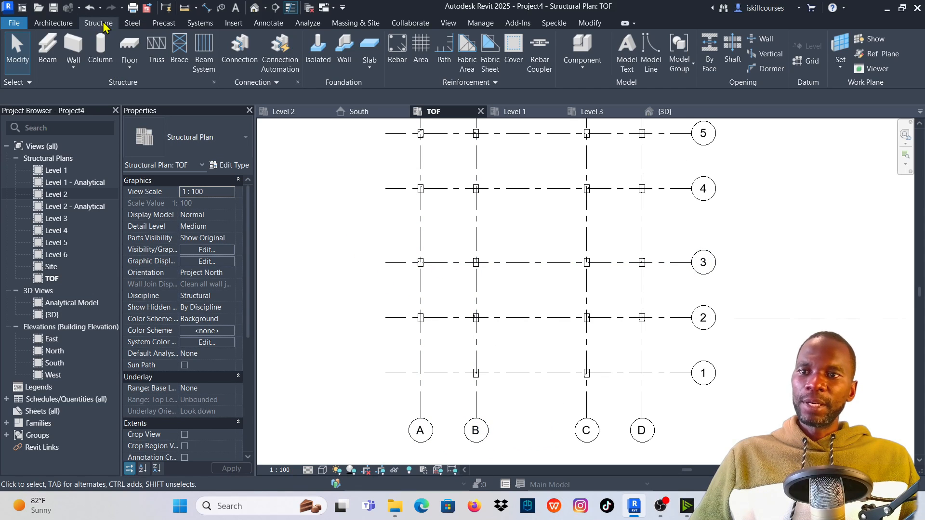
pyautogui.click(320, 52)
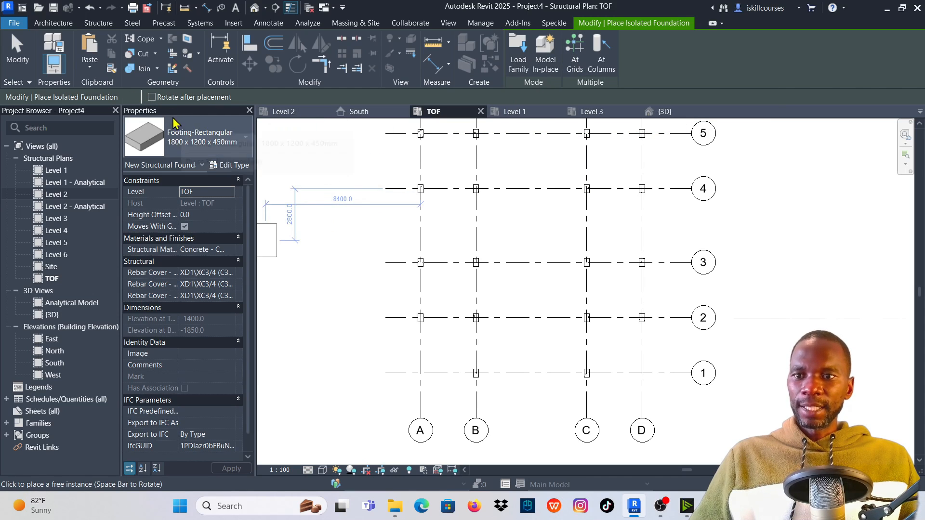
pyautogui.click(233, 134)
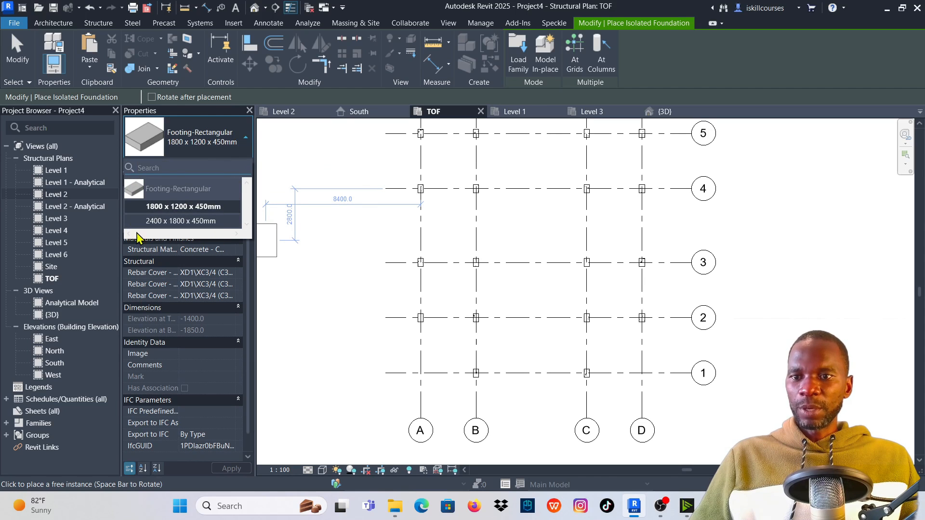
pyautogui.click(181, 208)
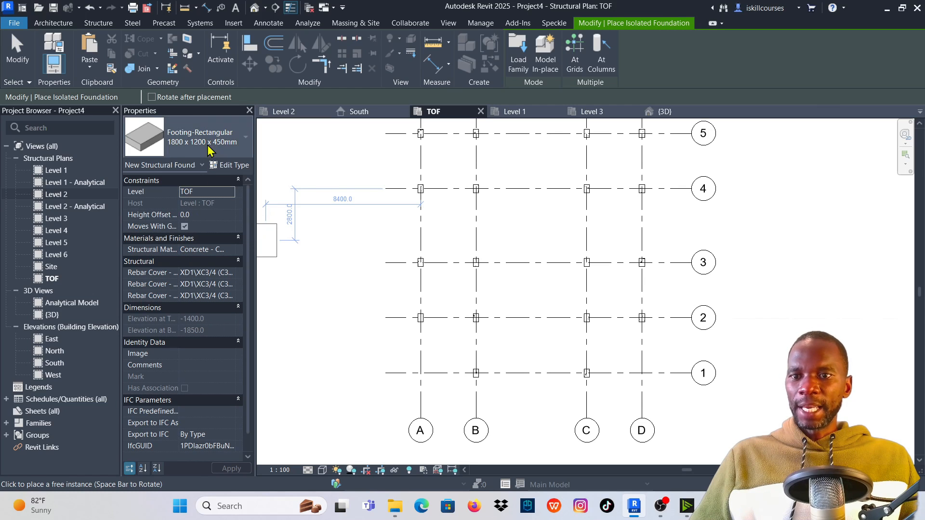
pyautogui.click(228, 165)
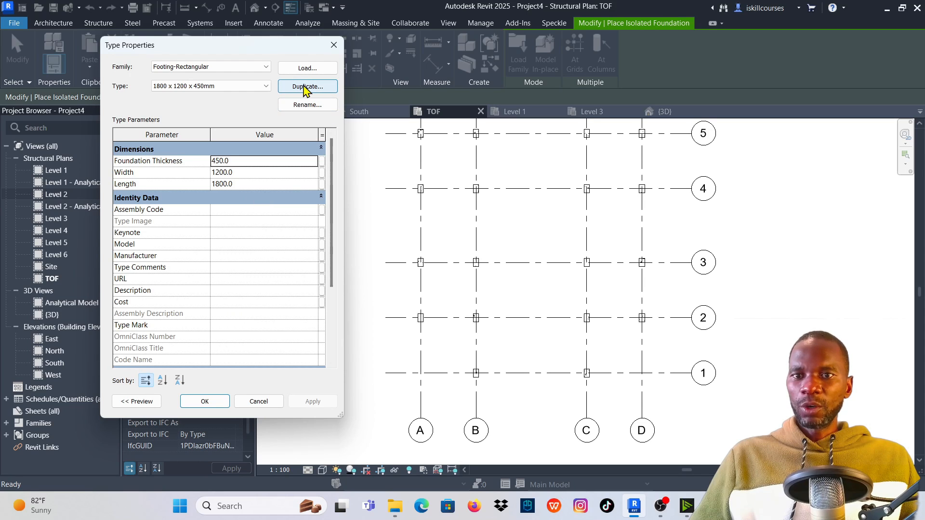
pyautogui.click(304, 87)
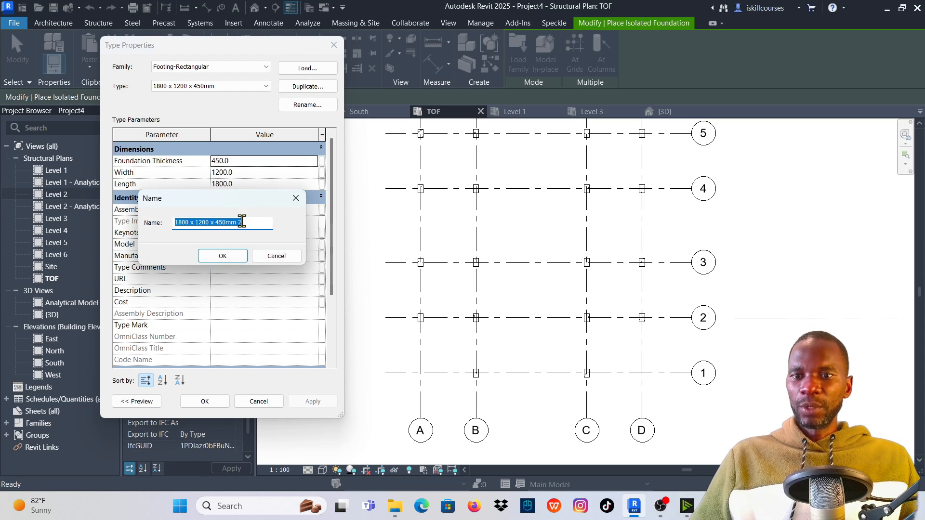
pyautogui.click(302, 195)
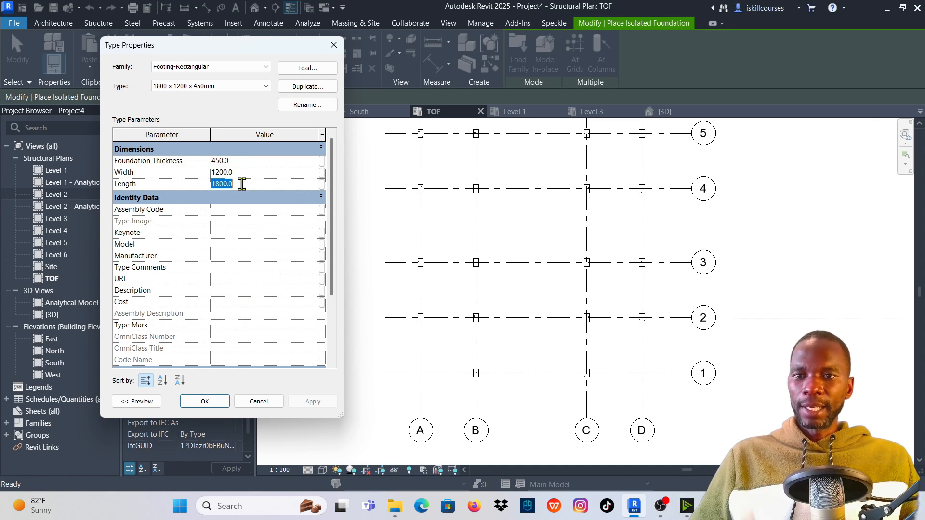
pyautogui.click(334, 46)
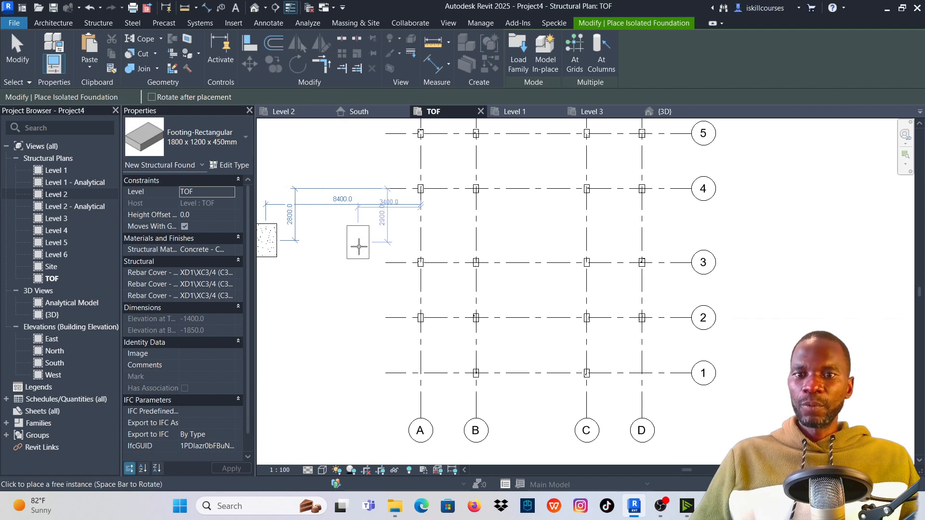
# Place individual rectangular footings centred on the columns at grid intersections A2 and B2.
pyautogui.scroll(5, 430, 316)
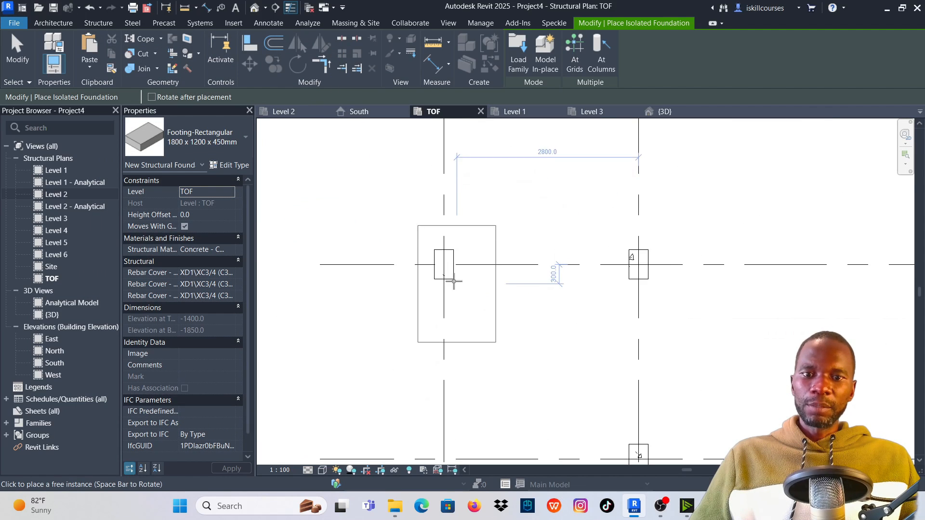
pyautogui.click(444, 264)
pyautogui.scroll(-2, 393, 264)
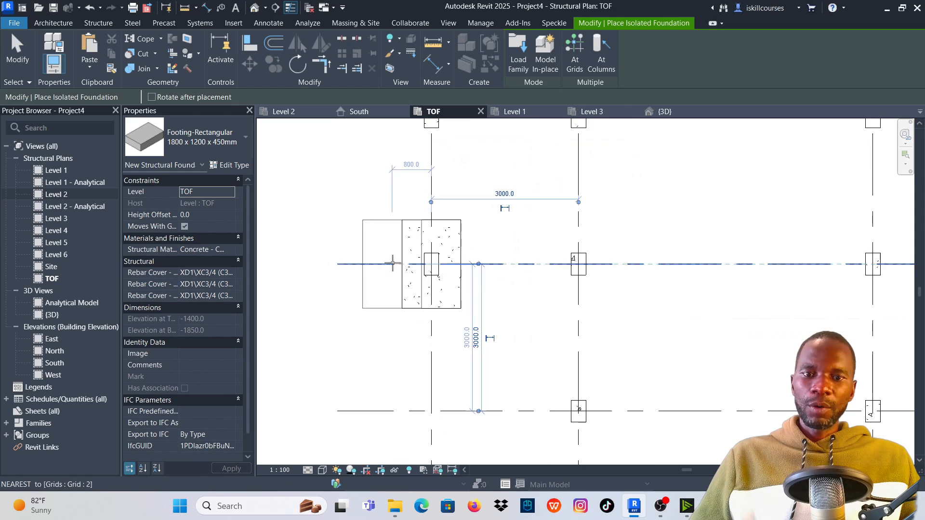
pyautogui.click(580, 264)
pyautogui.scroll(-2, 413, 268)
pyautogui.scroll(1, 484, 277)
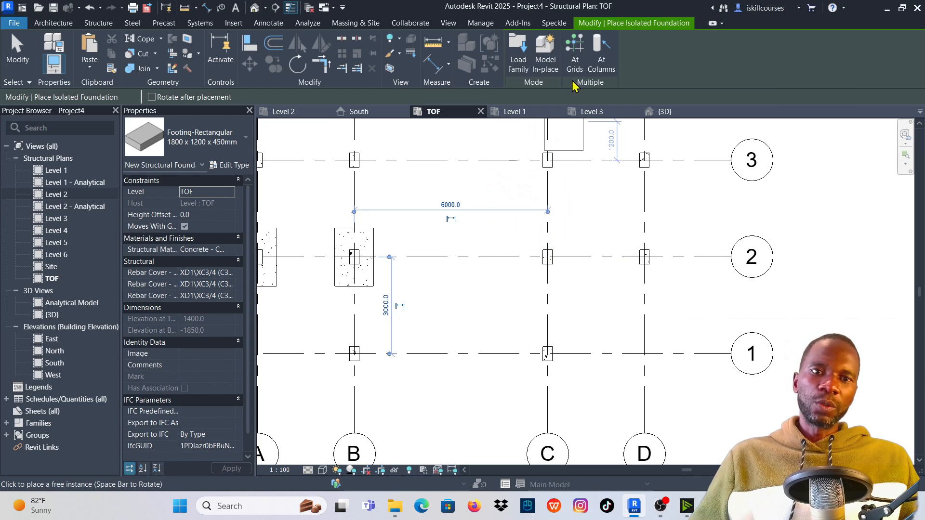
pyautogui.click(576, 46)
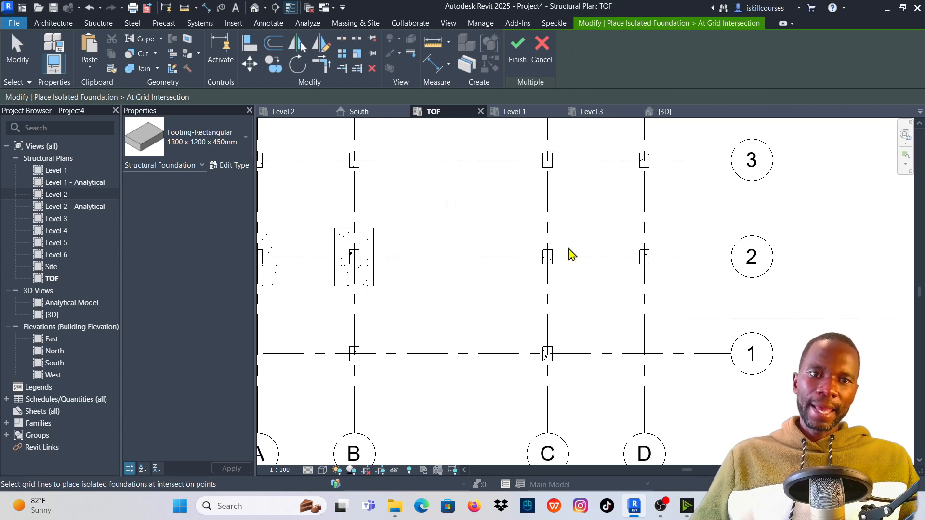
pyautogui.scroll(-5, 568, 252)
pyautogui.scroll(2, 554, 316)
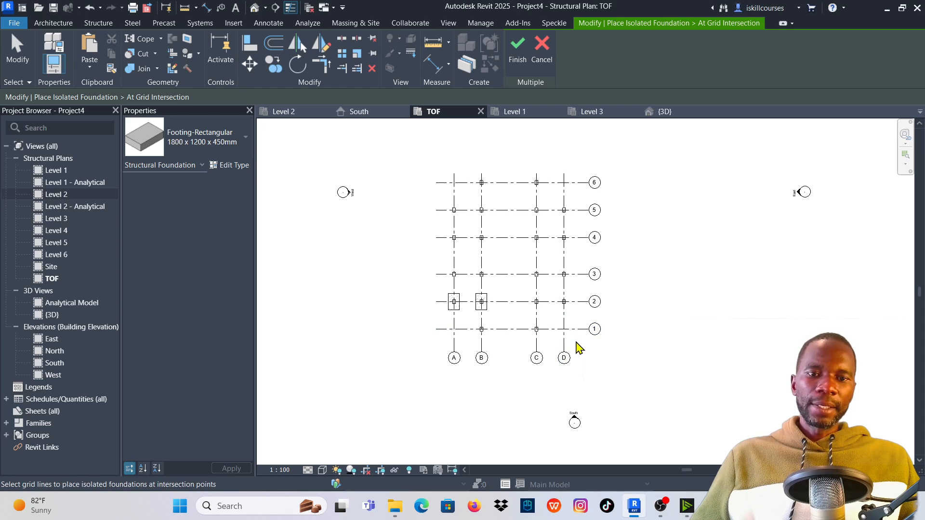
pyautogui.moveTo(437, 171); pyautogui.dragTo(471, 196)
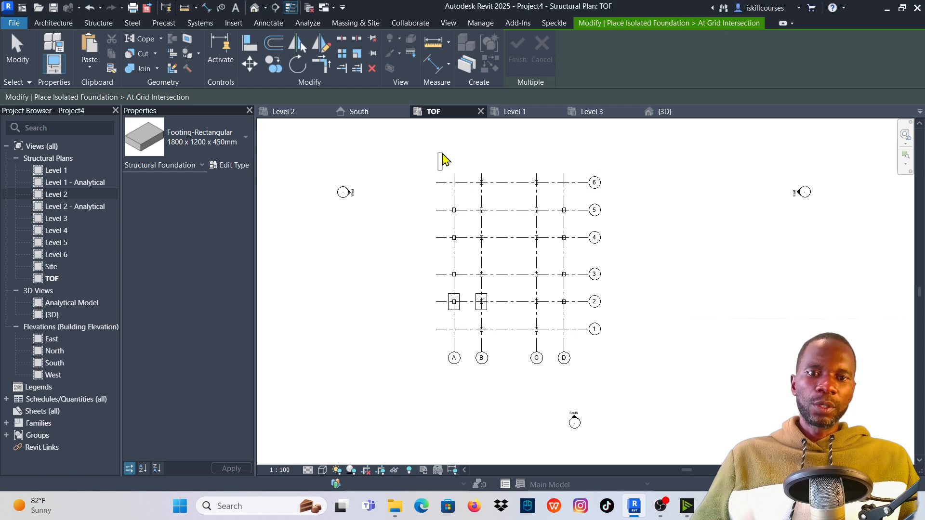
pyautogui.moveTo(492, 234); pyautogui.dragTo(575, 347)
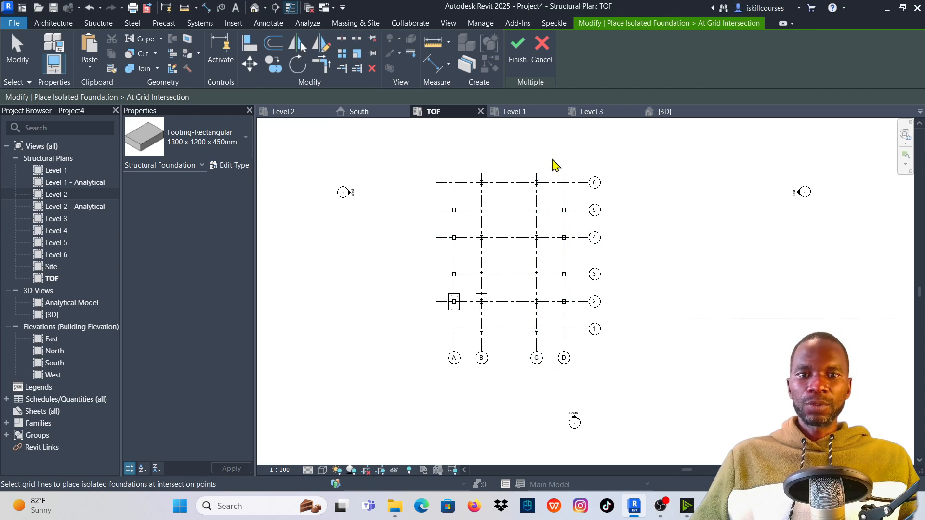
pyautogui.click(541, 47)
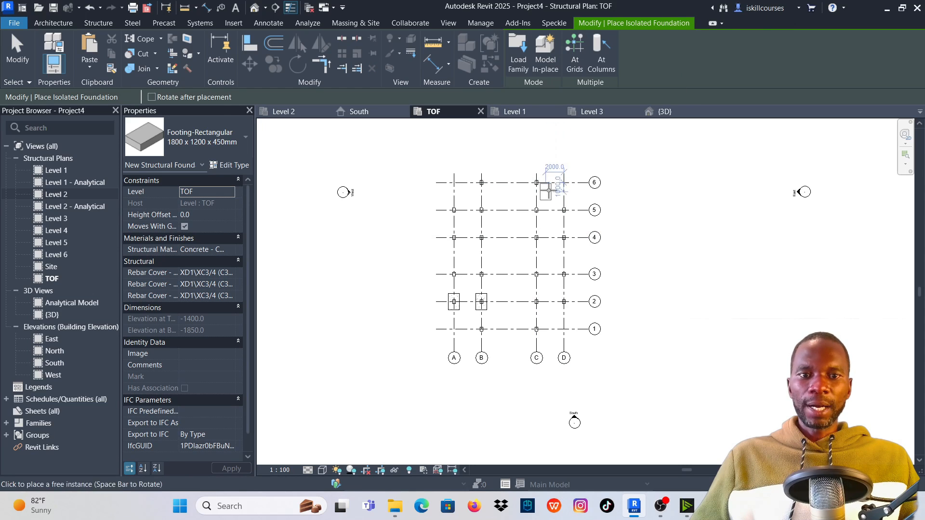
# Place 1800 x 1200 x 450mm rectangular footings at all structural columns in the TOF plan at once and end the command.
pyautogui.scroll(2, 499, 182)
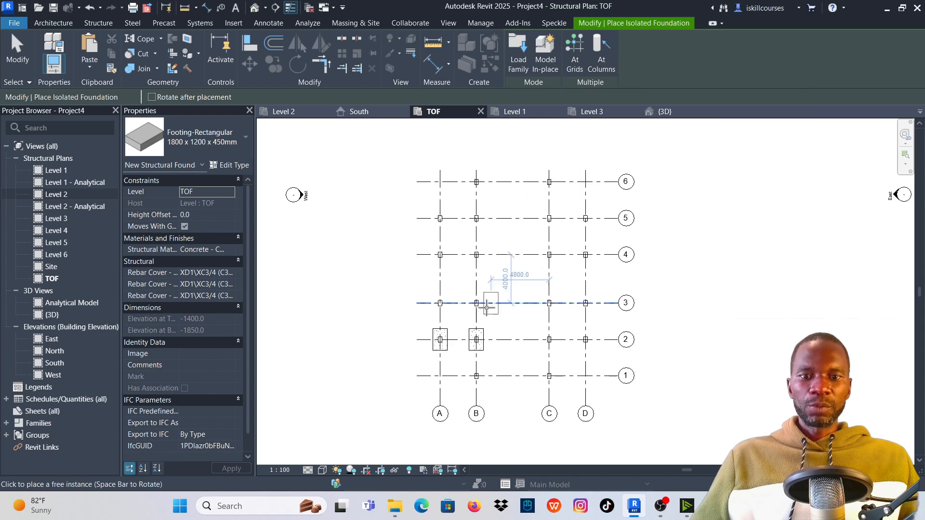
pyautogui.click(450, 341)
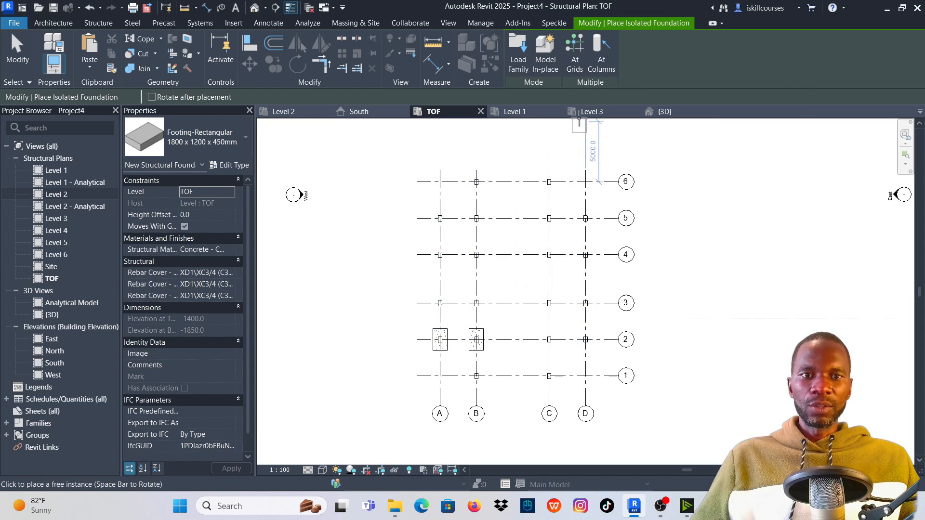
pyautogui.click(600, 49)
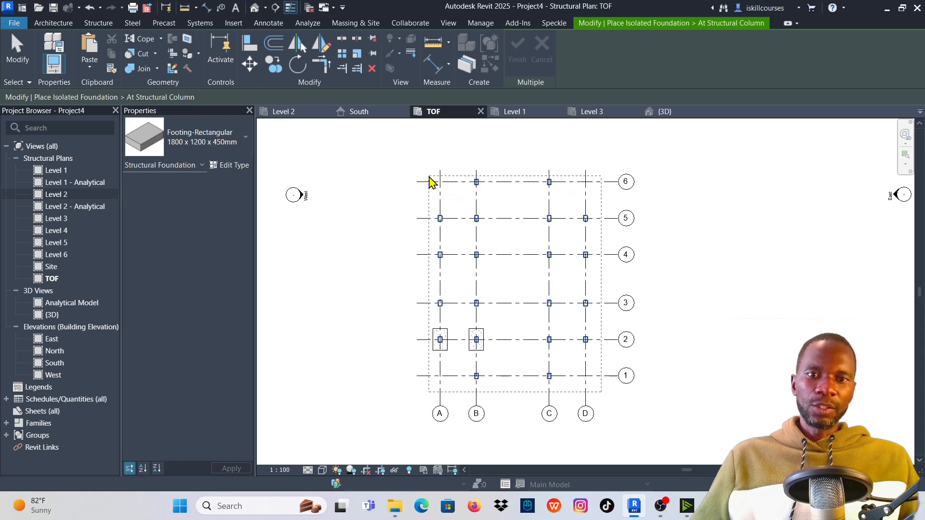
pyautogui.moveTo(429, 177); pyautogui.dragTo(429, 177)
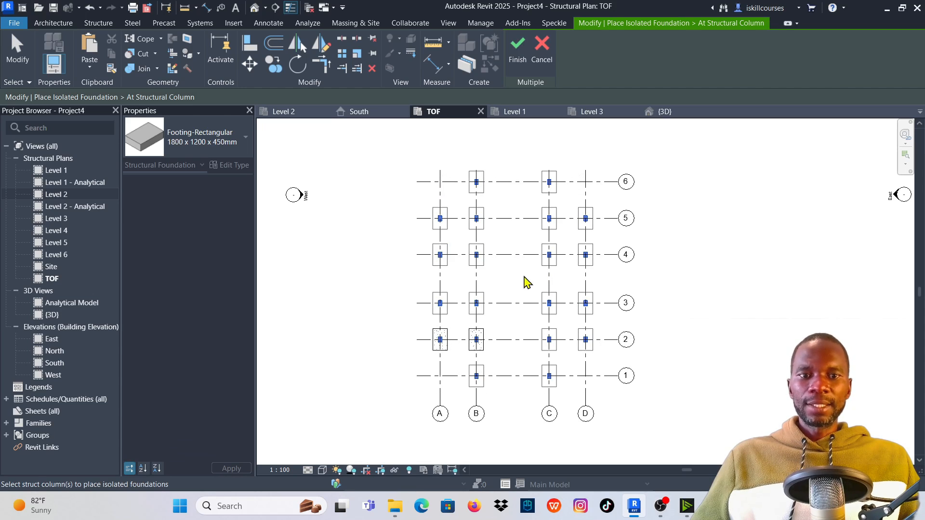
pyautogui.scroll(1, 526, 281)
pyautogui.scroll(-1, 482, 176)
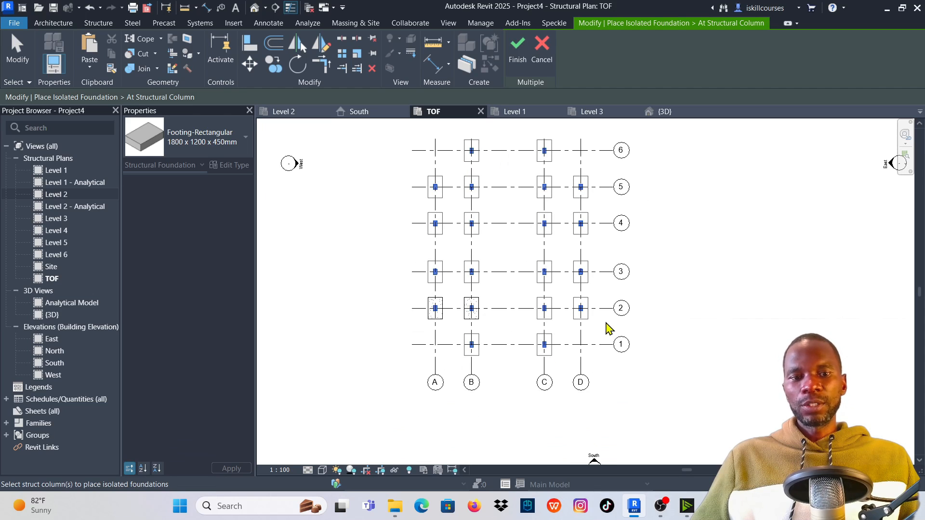
pyautogui.click(518, 48)
pyautogui.scroll(-1, 496, 314)
pyautogui.scroll(4, 499, 229)
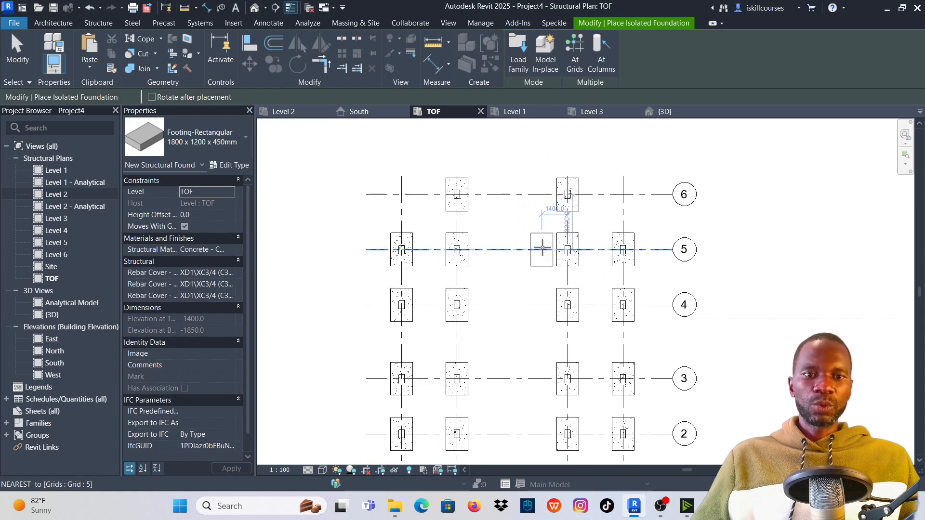
pyautogui.scroll(-1, 602, 280)
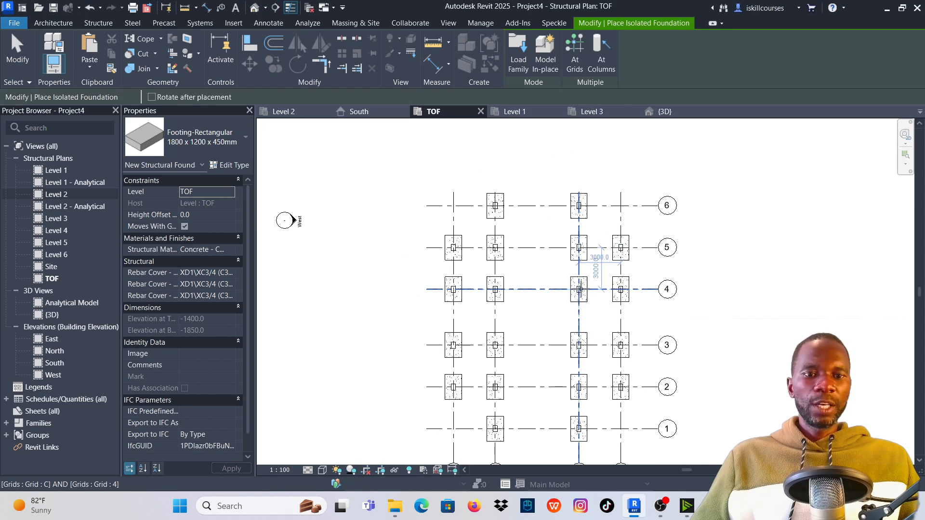
pyautogui.scroll(-1, 511, 236)
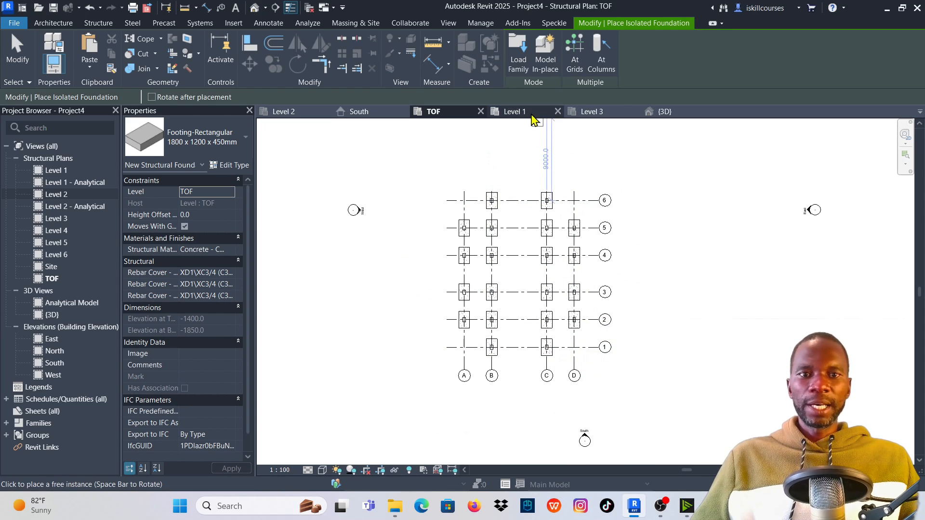
pyautogui.click(17, 57)
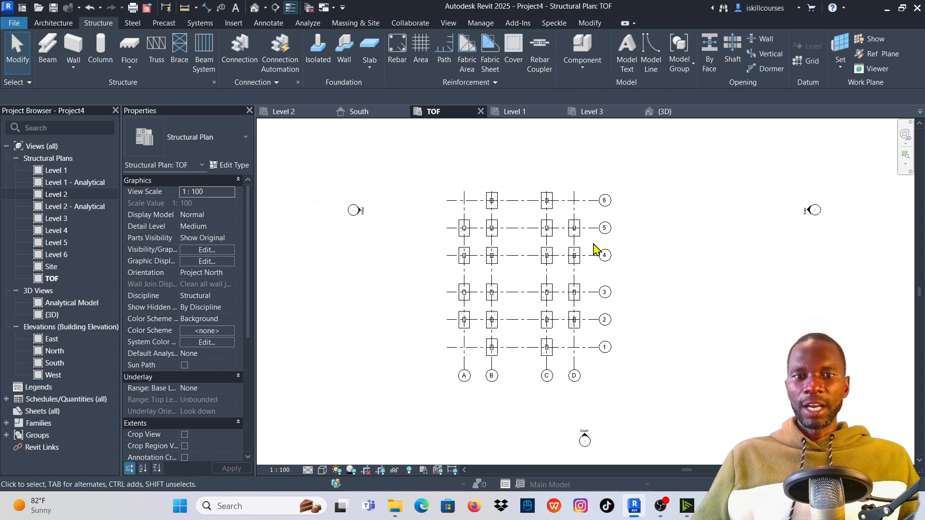
# Rotate the footing at grid intersection B5 through repeated 90-degree turns, ending in its original orientation.
pyautogui.scroll(3, 495, 241)
pyautogui.click(496, 227)
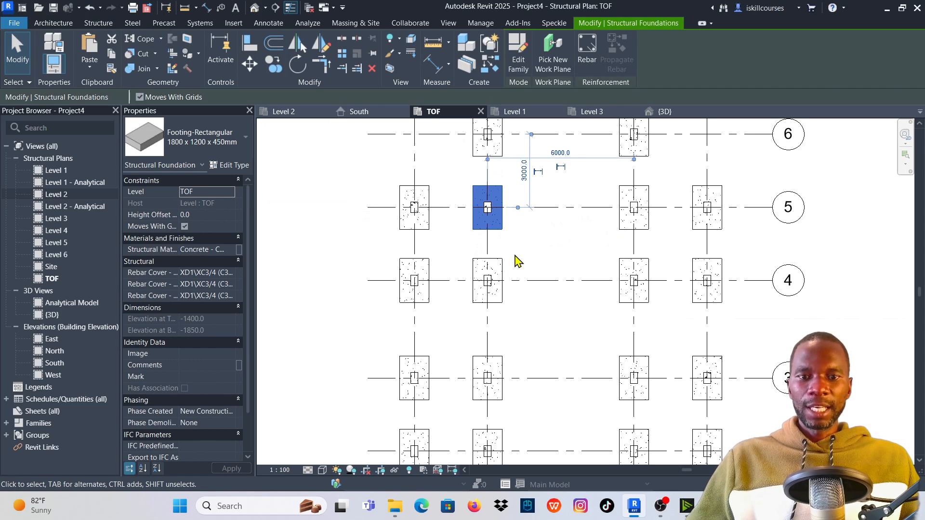
pyautogui.press('space')
pyautogui.press('space')
pyautogui.press('space')
pyautogui.press('space')
pyautogui.press('space')
pyautogui.press('space')
pyautogui.press('space')
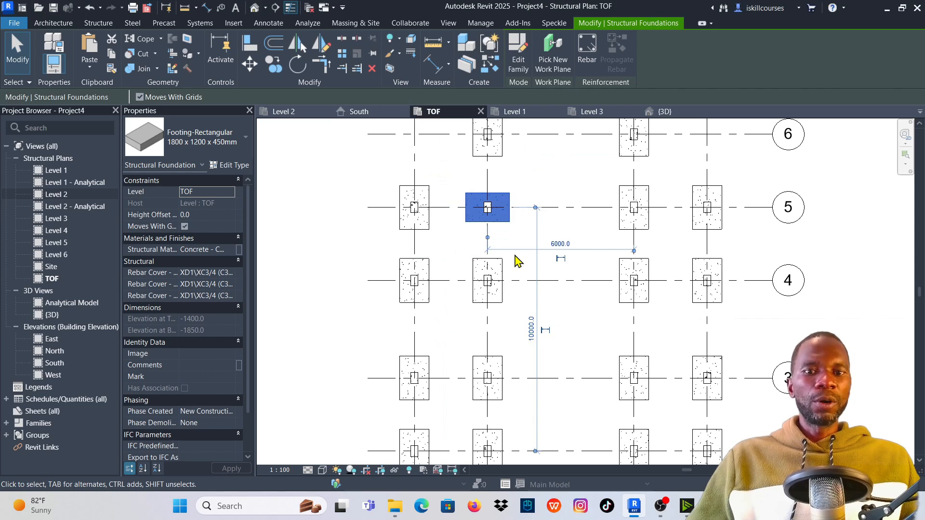
pyautogui.press('space')
pyautogui.press('space')
pyautogui.press('space')
pyautogui.press('space')
pyautogui.press('space')
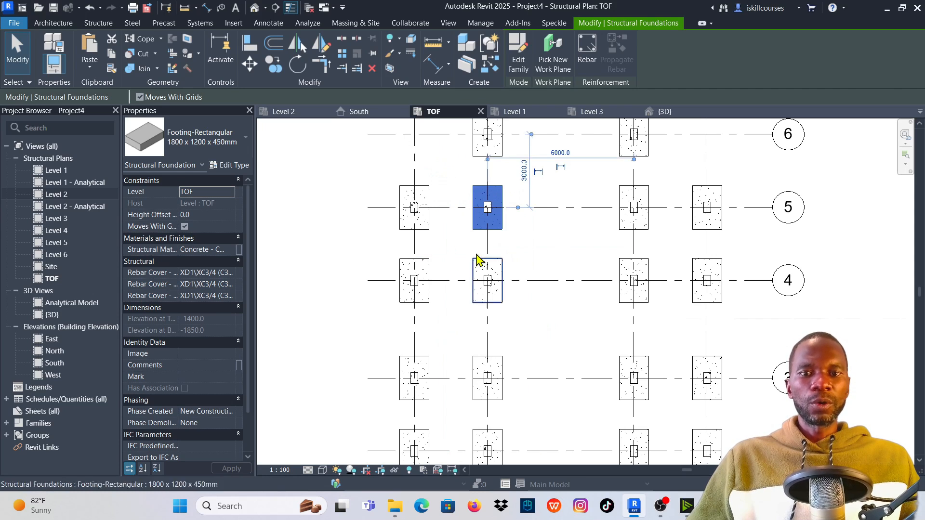
# Rotate the footings at grid intersections A5 and C5 one after the other through 90-degree turns, back to their original orientation.
pyautogui.click(433, 234)
pyautogui.click(426, 226)
pyautogui.press('space')
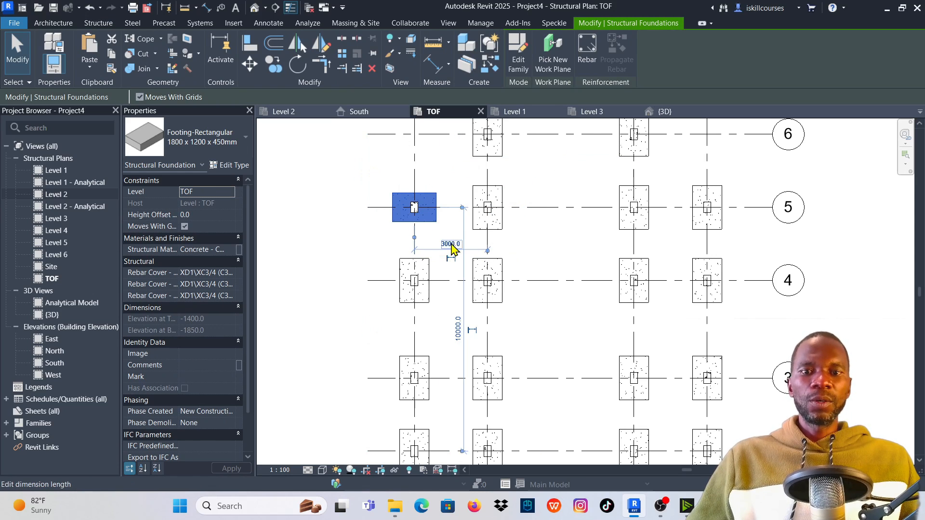
pyautogui.press('space')
pyautogui.click(598, 193)
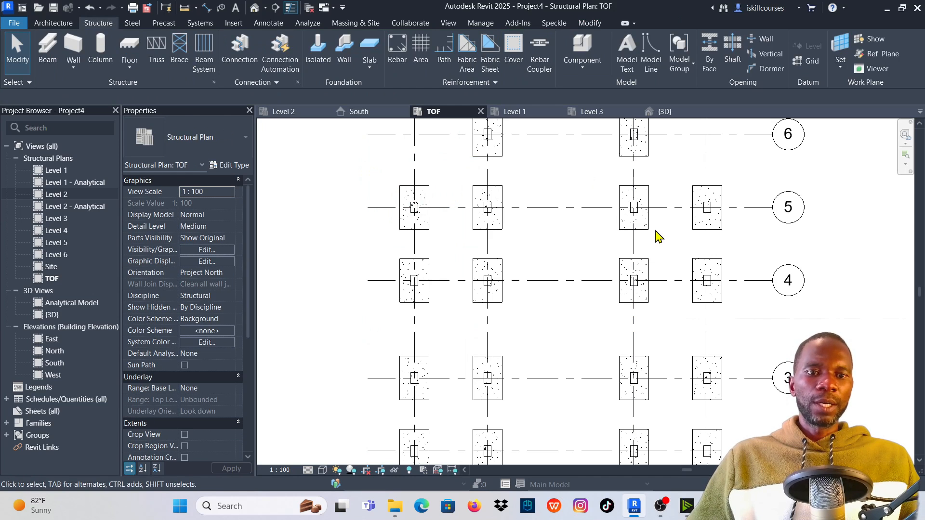
pyautogui.click(648, 228)
pyautogui.press('space')
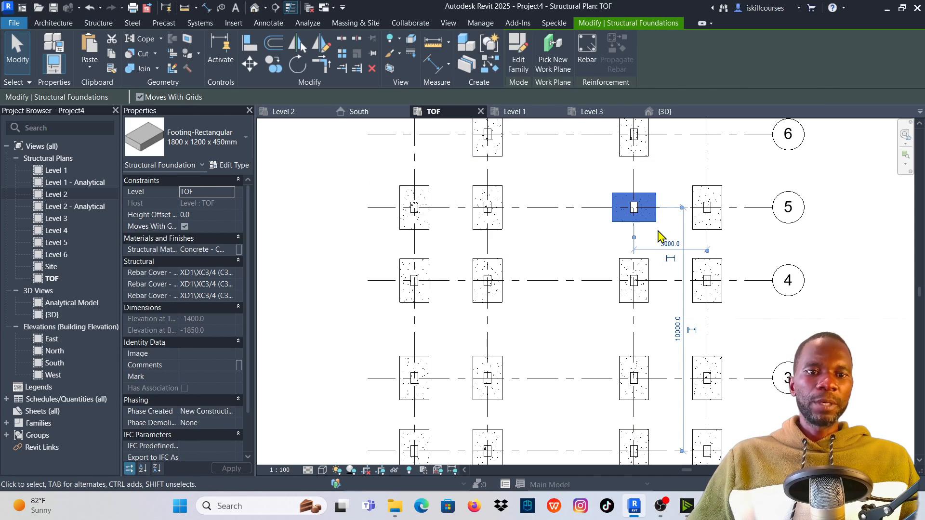
pyautogui.press('space')
pyautogui.click(652, 206)
# Inspect the column on the footing at grid intersection C5, then review the whole footing layout.
pyautogui.scroll(3, 646, 215)
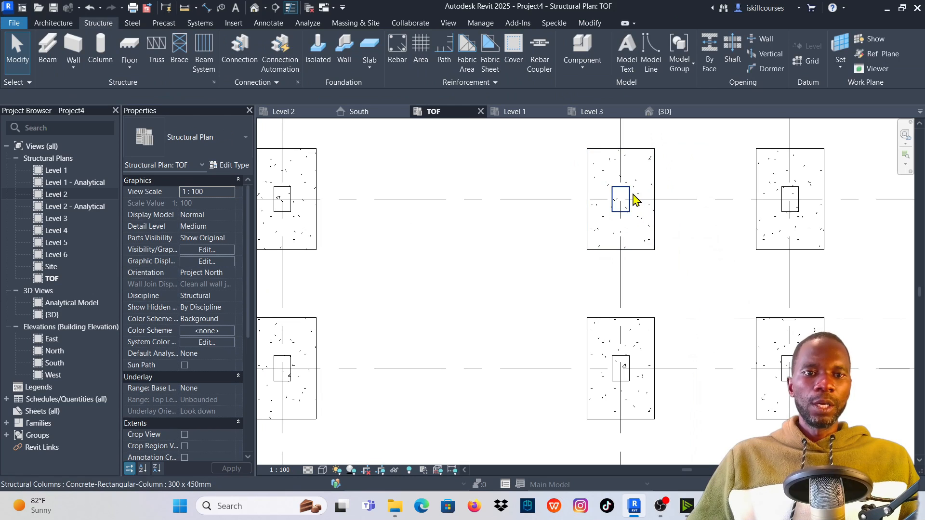
pyautogui.click(634, 198)
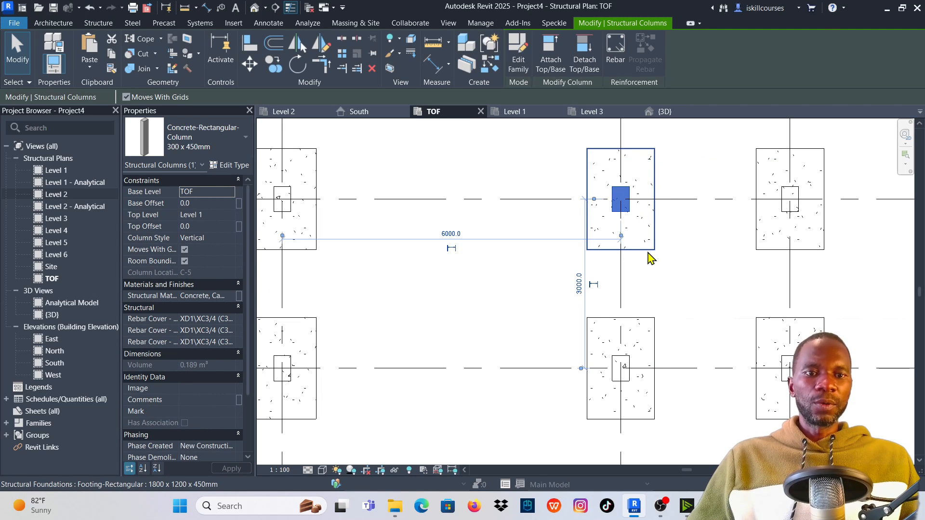
pyautogui.click(553, 216)
pyautogui.scroll(-5, 545, 217)
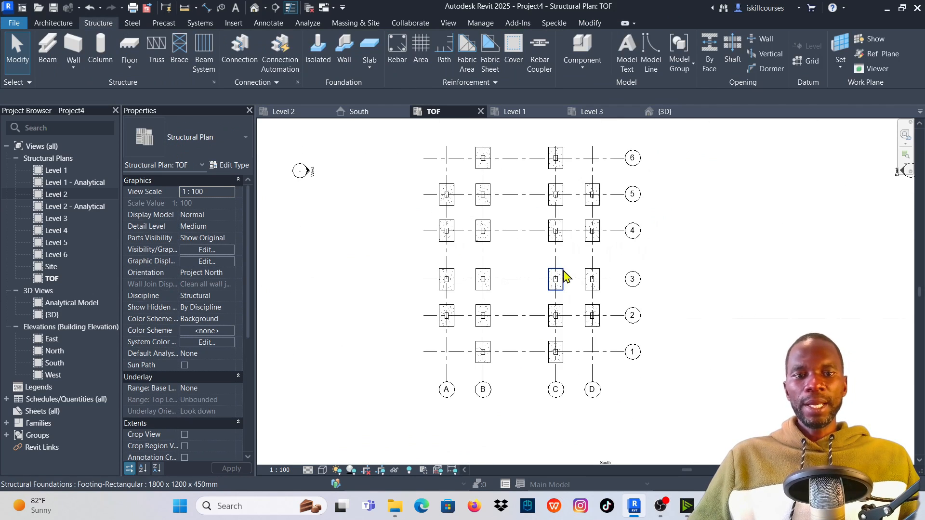
pyautogui.scroll(-2, 533, 264)
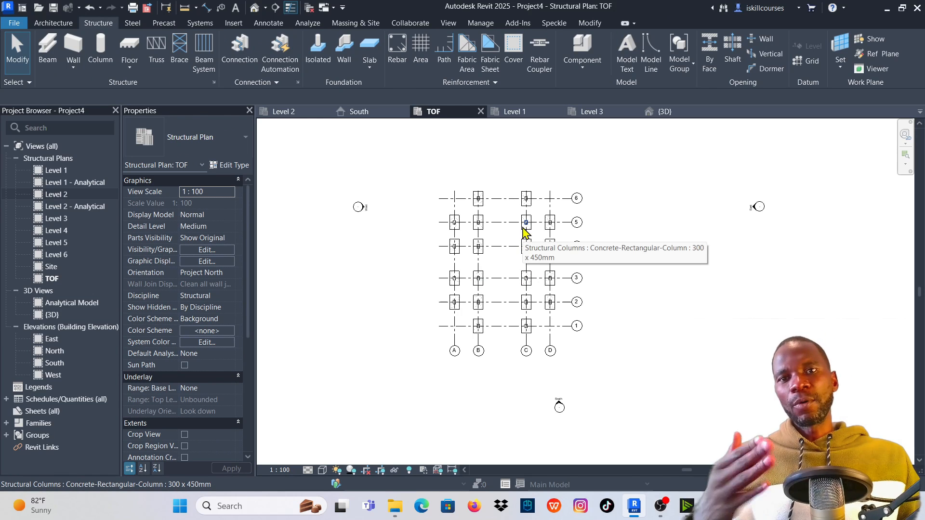
# In the 3D view's graphic display options, set the model silhouettes to Wide Lines.
pyautogui.click(672, 116)
pyautogui.scroll(-4, 540, 332)
pyautogui.scroll(3, 532, 238)
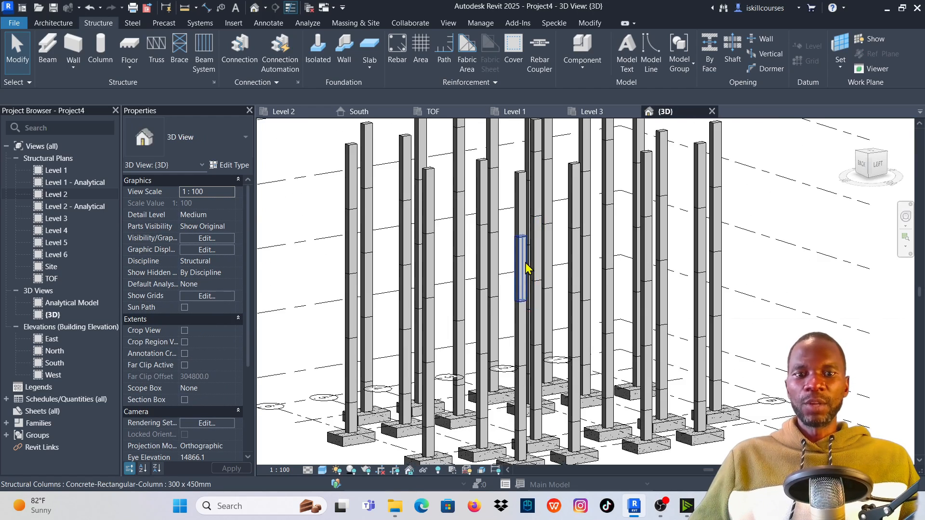
pyautogui.scroll(-1, 522, 262)
pyautogui.scroll(1, 511, 296)
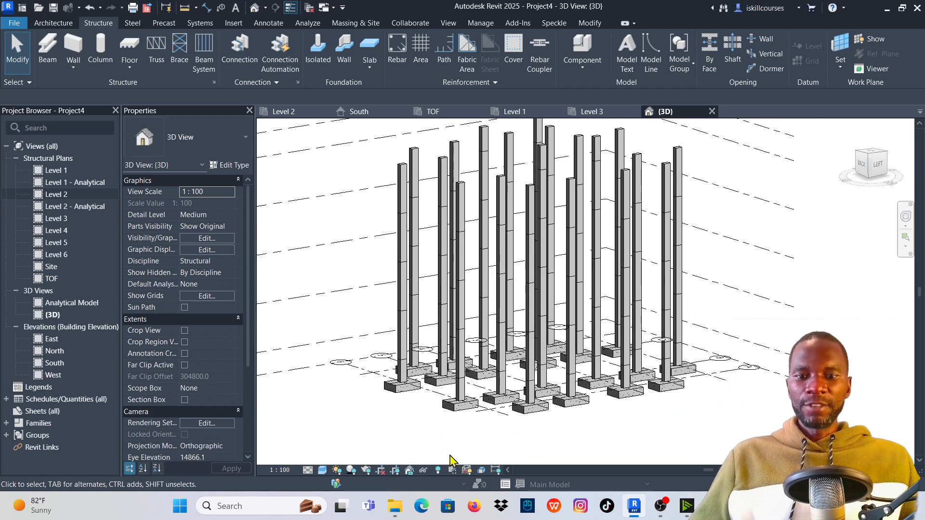
pyautogui.click(322, 470)
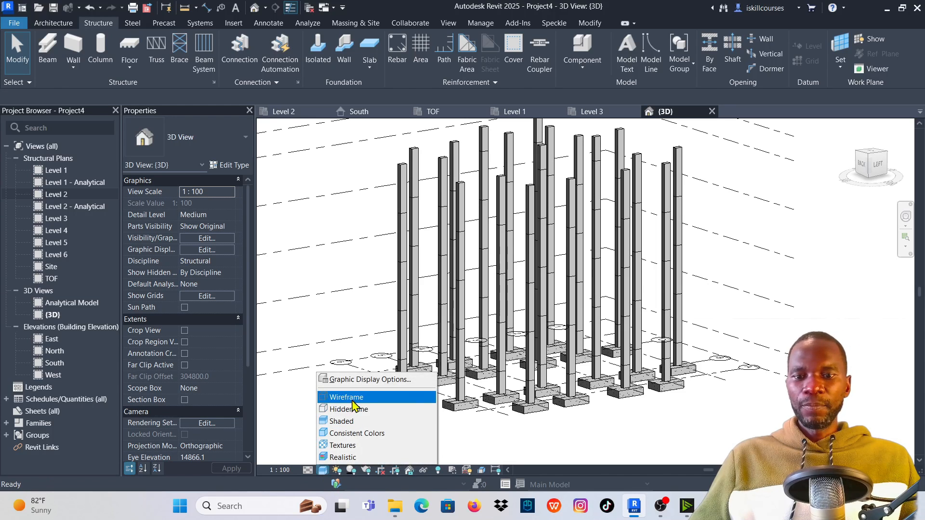
pyautogui.click(356, 380)
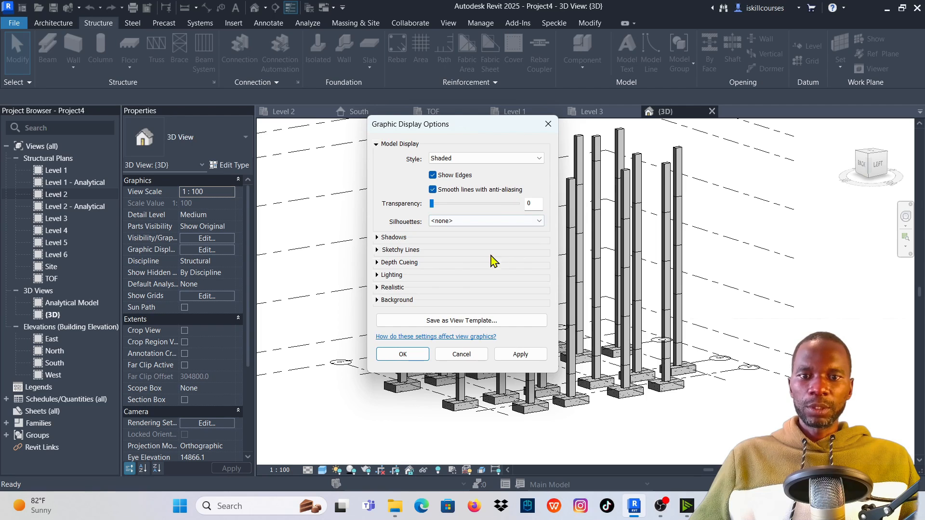
pyautogui.click(538, 226)
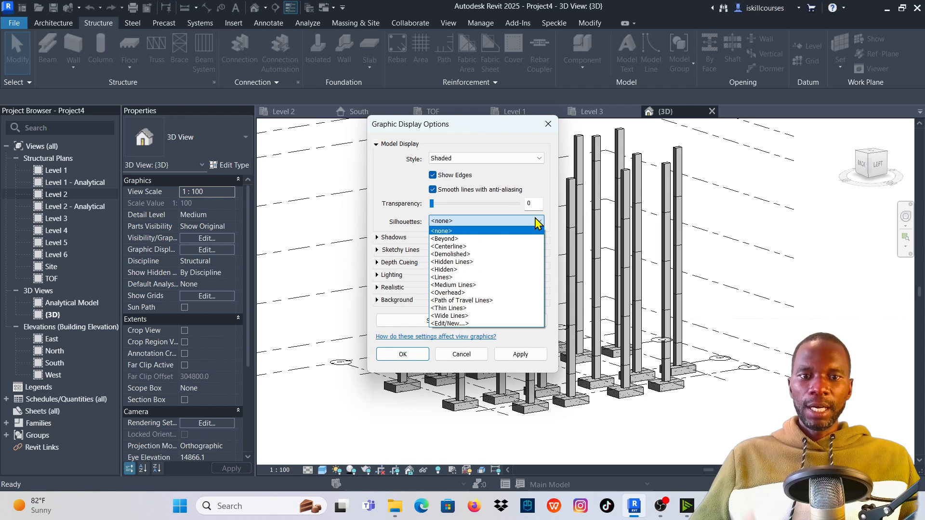
pyautogui.click(455, 318)
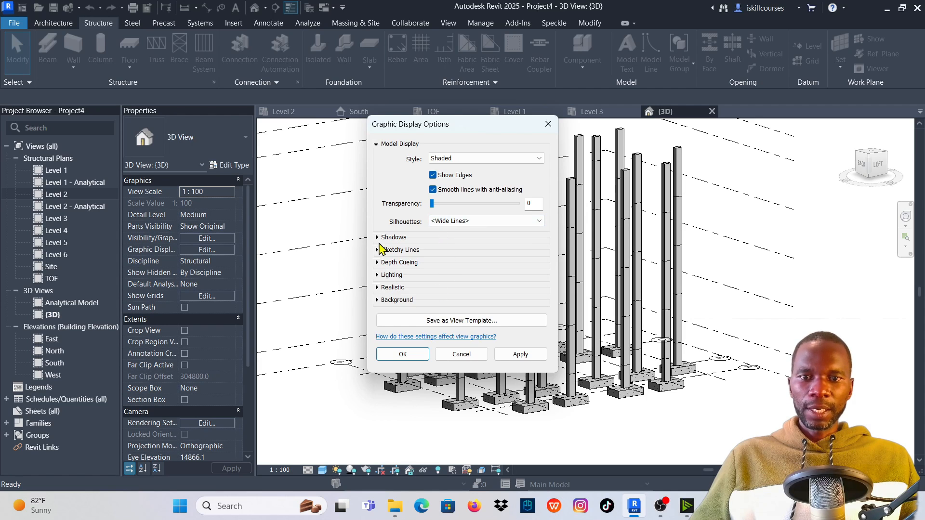
# Set the 3D view's ambient light to 13 in the lighting options and apply the display settings.
pyautogui.click(378, 238)
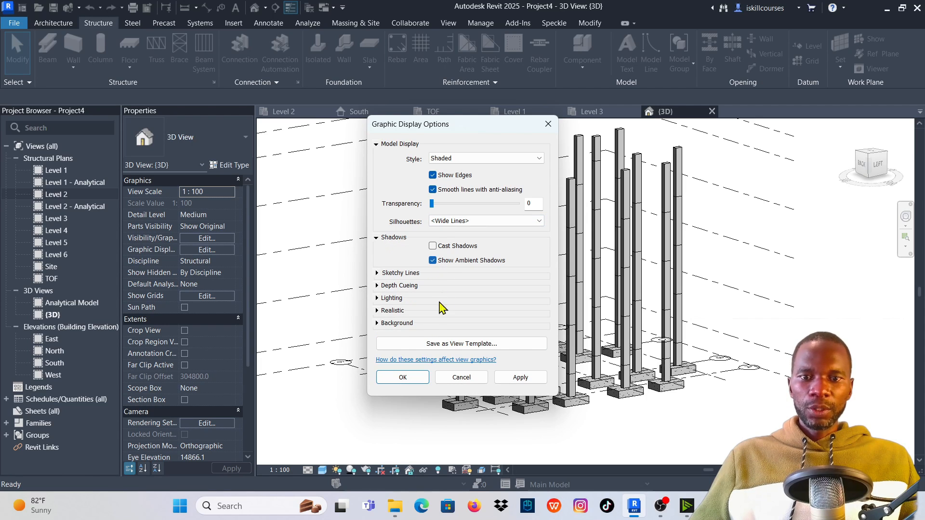
pyautogui.click(377, 299)
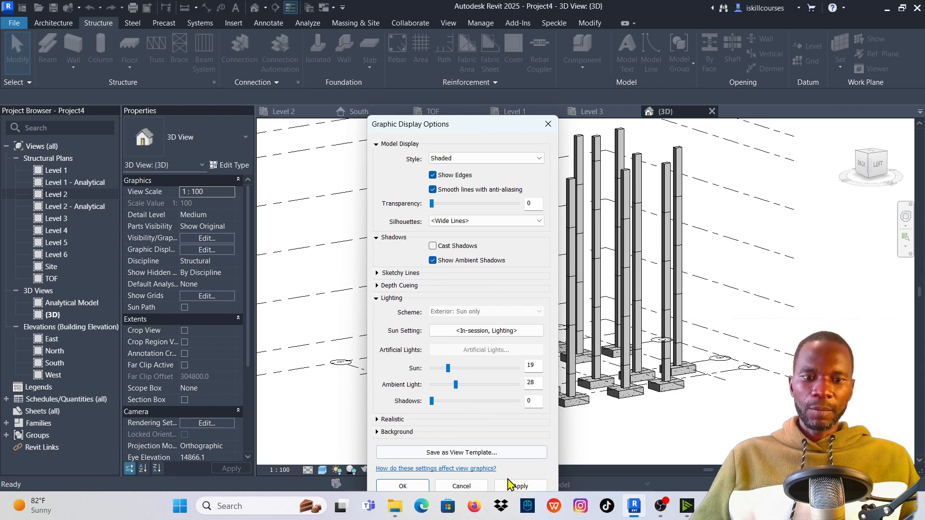
pyautogui.click(521, 487)
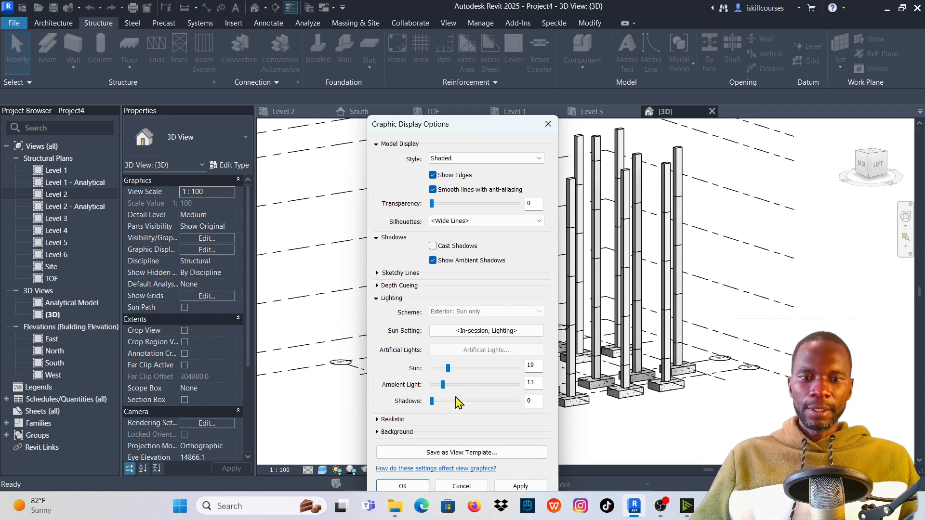
pyautogui.click(520, 487)
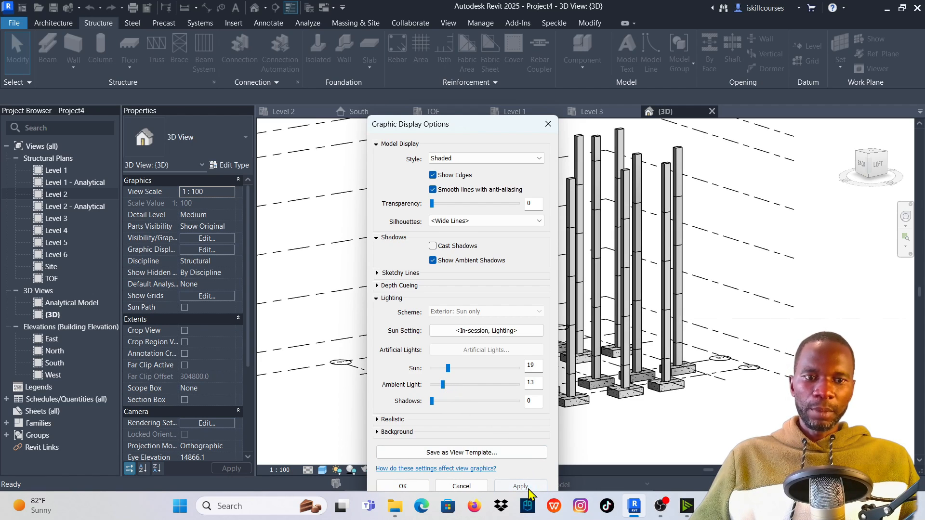
pyautogui.click(403, 486)
pyautogui.scroll(4, 549, 313)
pyautogui.scroll(-6, 513, 332)
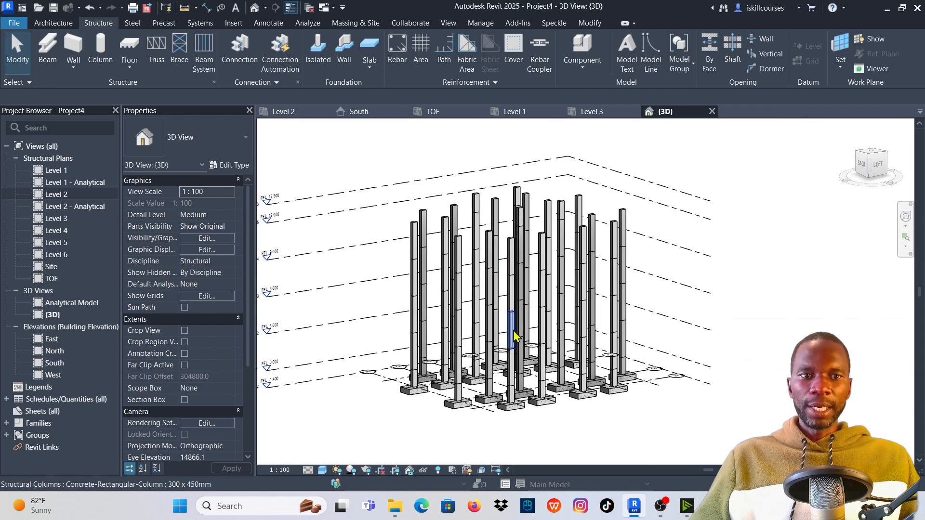
pyautogui.scroll(3, 517, 309)
pyautogui.scroll(-4, 554, 231)
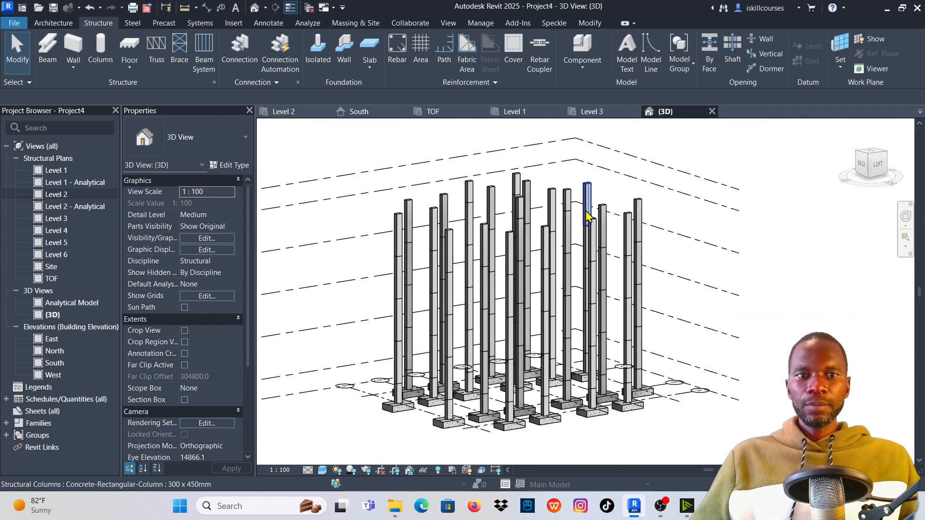
# In the TOF plan, select the footing at grid intersection B5 and widen its properties display to read the structural material.
pyautogui.click(441, 117)
pyautogui.scroll(3, 485, 247)
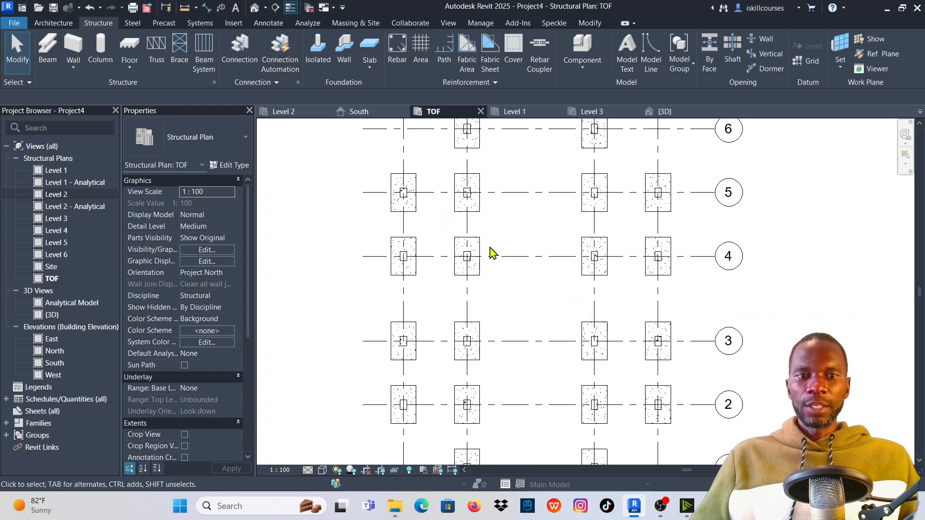
pyautogui.scroll(5, 465, 201)
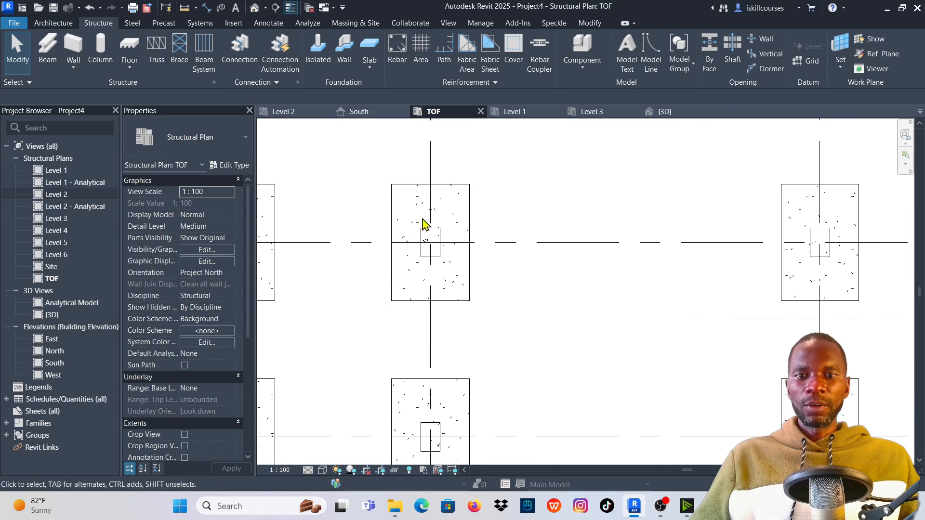
pyautogui.click(470, 201)
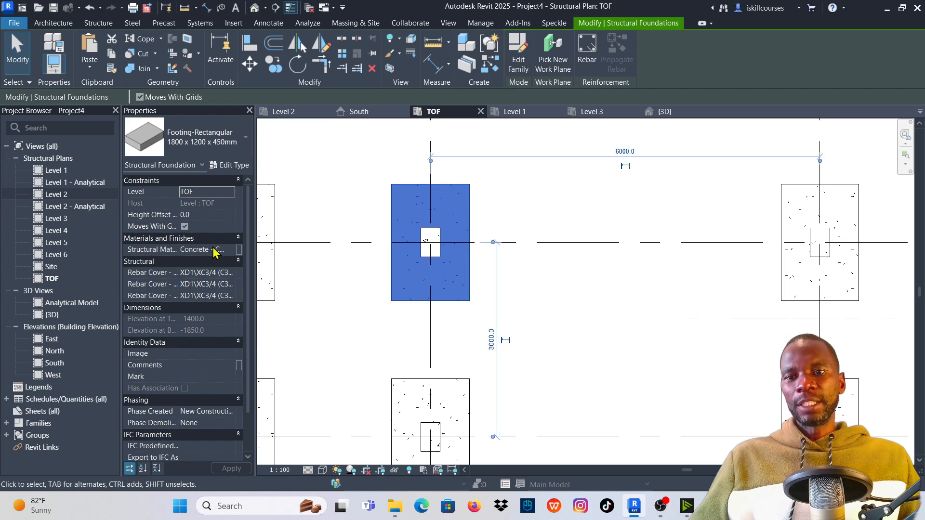
pyautogui.click(201, 249)
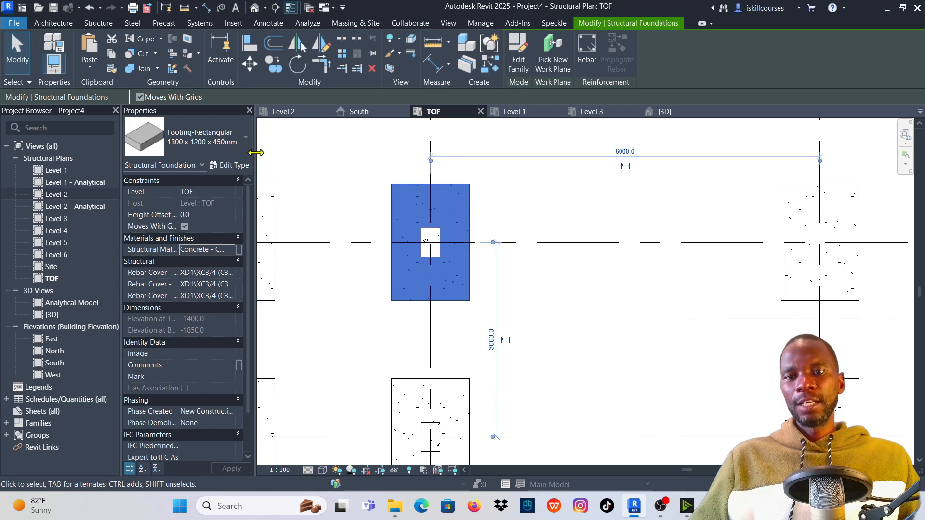
pyautogui.moveTo(256, 153); pyautogui.dragTo(357, 200)
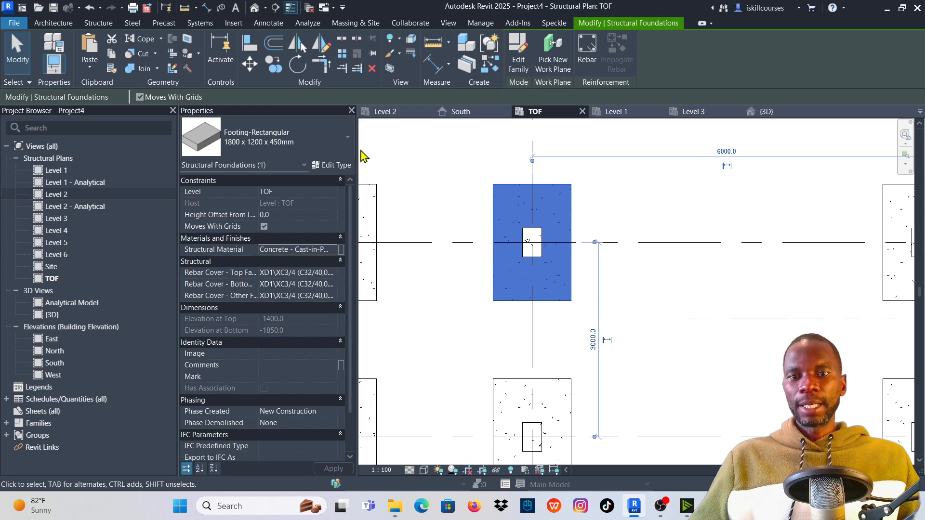
pyautogui.moveTo(357, 147); pyautogui.dragTo(283, 148)
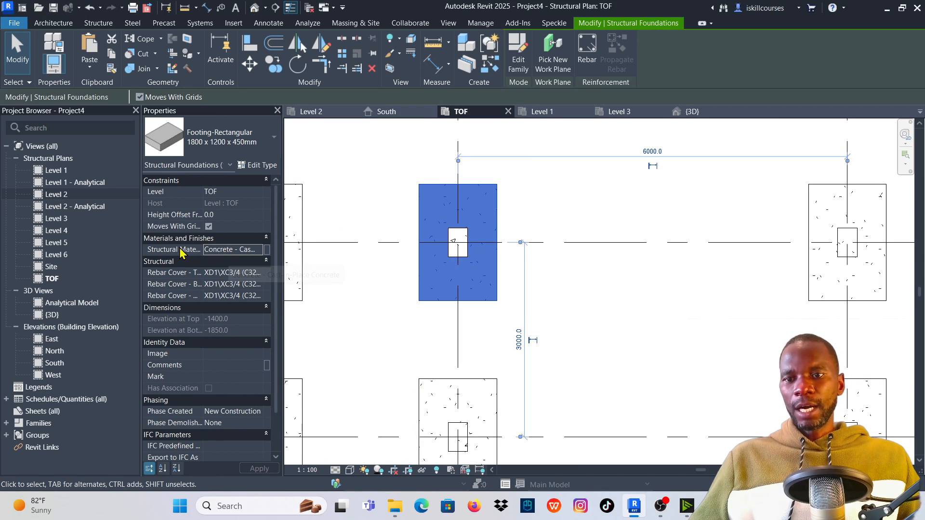
# Set the surface foreground pattern of the footing's Concrete - Cast-in-Place Concrete material to No pattern and deselect the footing.
pyautogui.click(228, 250)
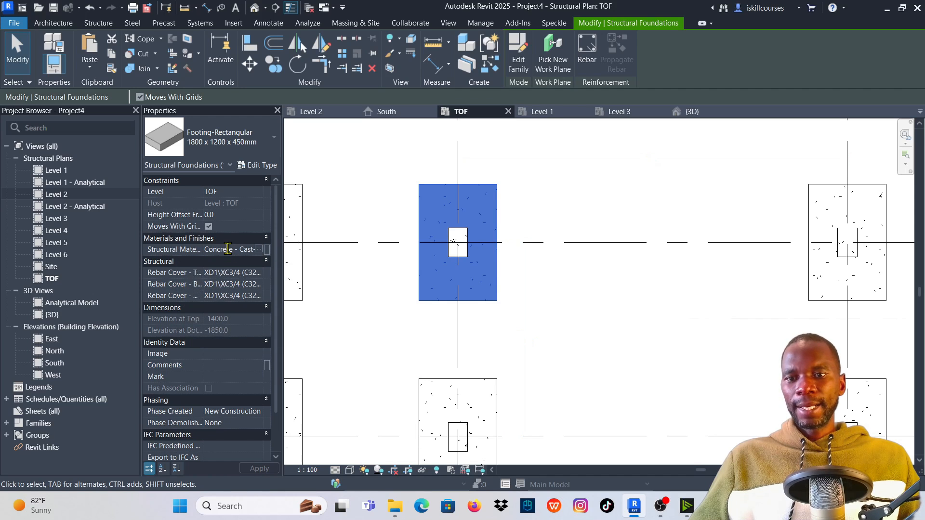
pyautogui.click(259, 249)
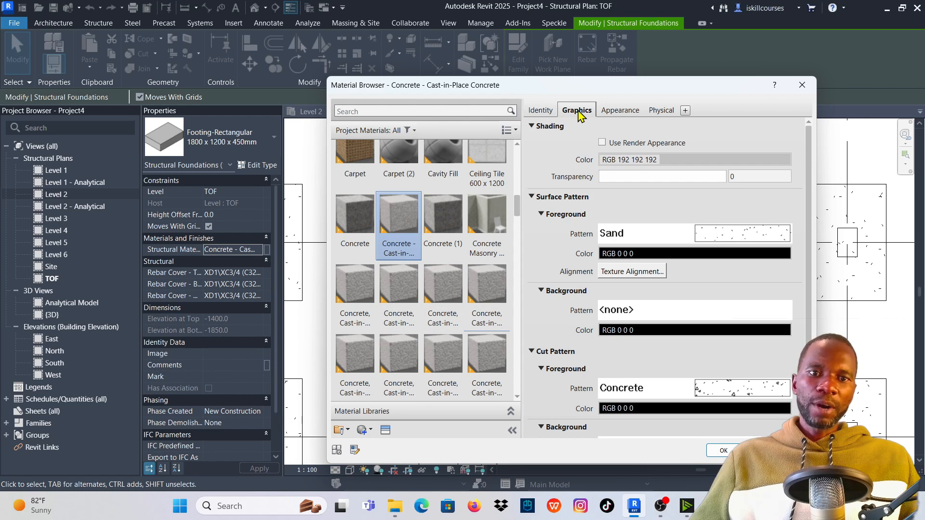
pyautogui.click(740, 236)
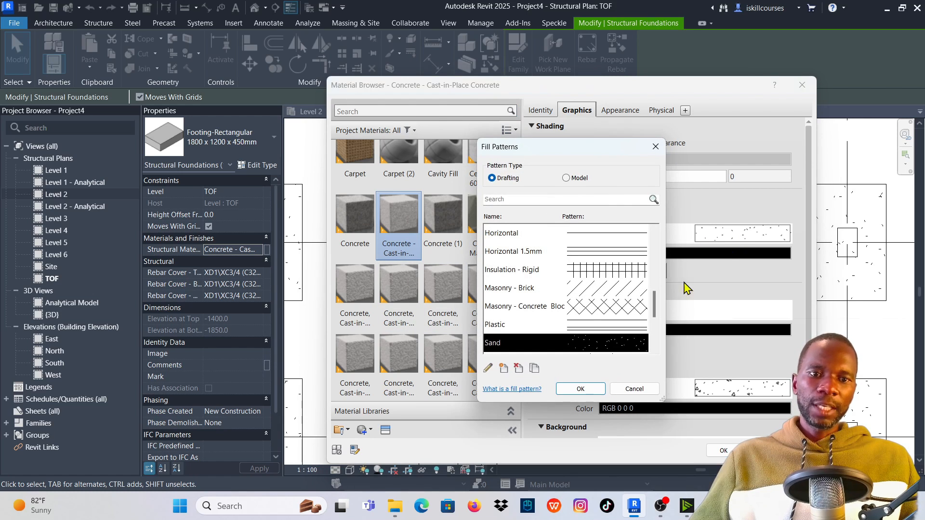
pyautogui.scroll(5, 597, 309)
pyautogui.click(579, 234)
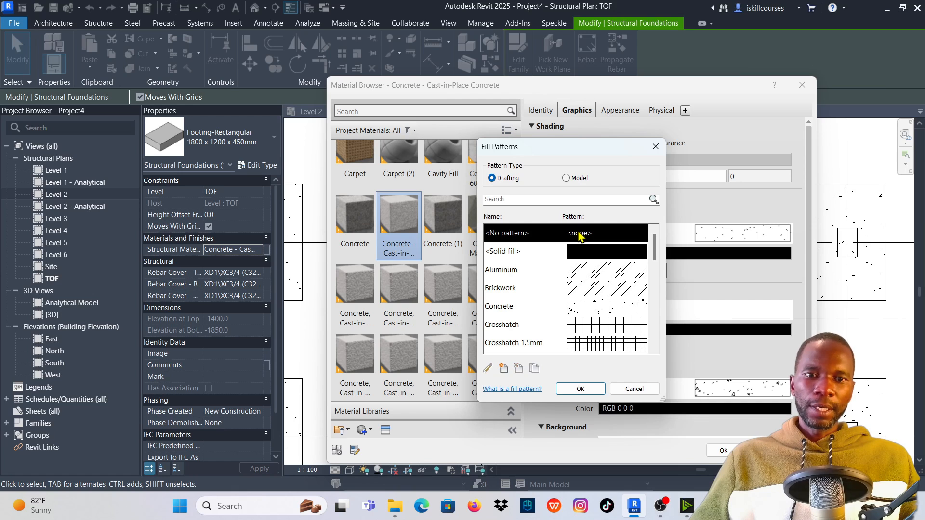
pyautogui.click(581, 391)
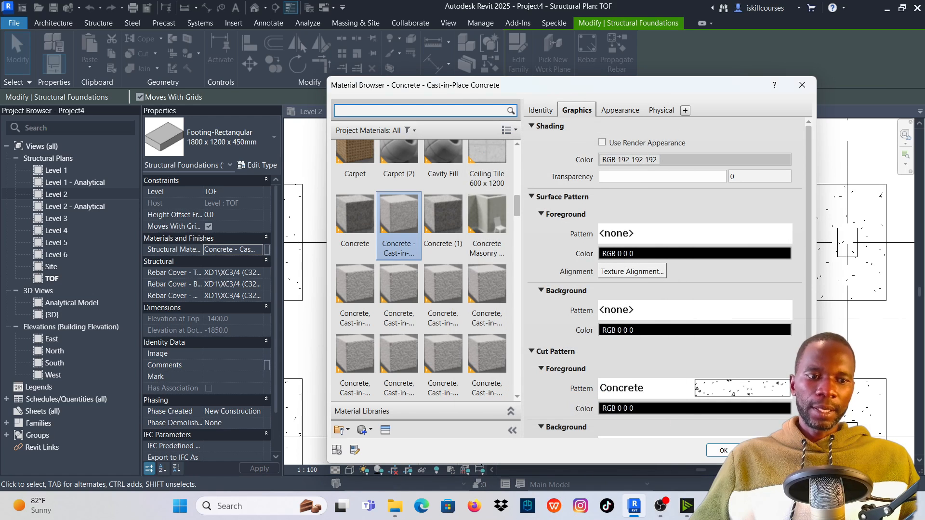
pyautogui.click(723, 450)
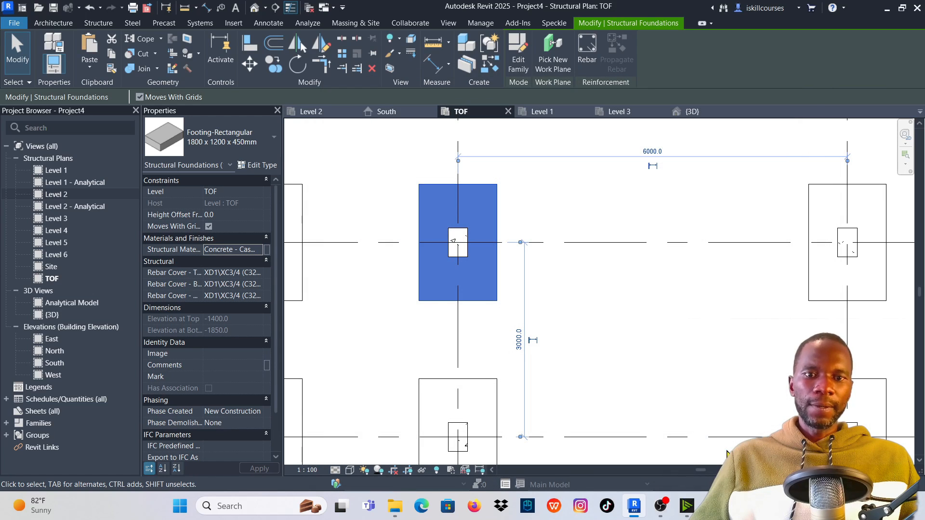
pyautogui.click(653, 348)
# Set the visual style of the TOF structural plan to Shaded.
pyautogui.scroll(-3, 737, 355)
pyautogui.scroll(6, 570, 283)
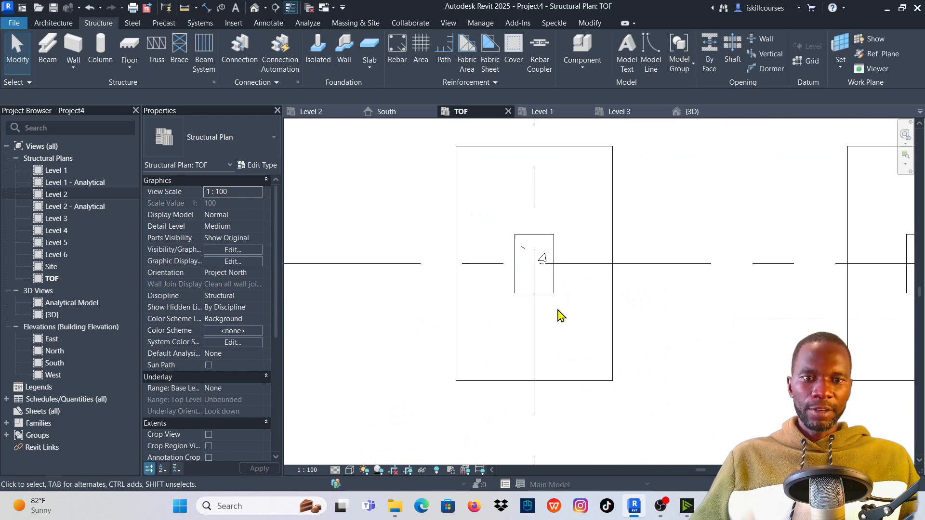
pyautogui.scroll(-10, 564, 315)
pyautogui.scroll(2, 576, 304)
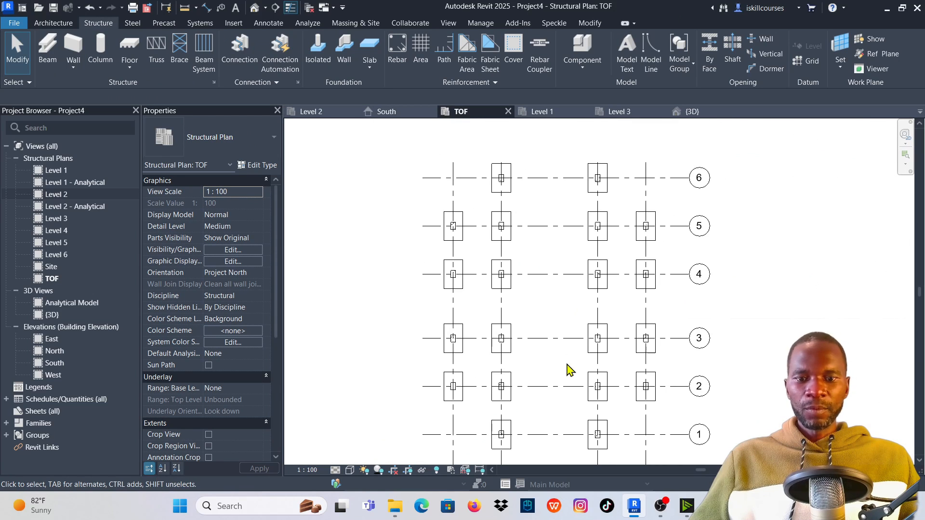
pyautogui.click(350, 471)
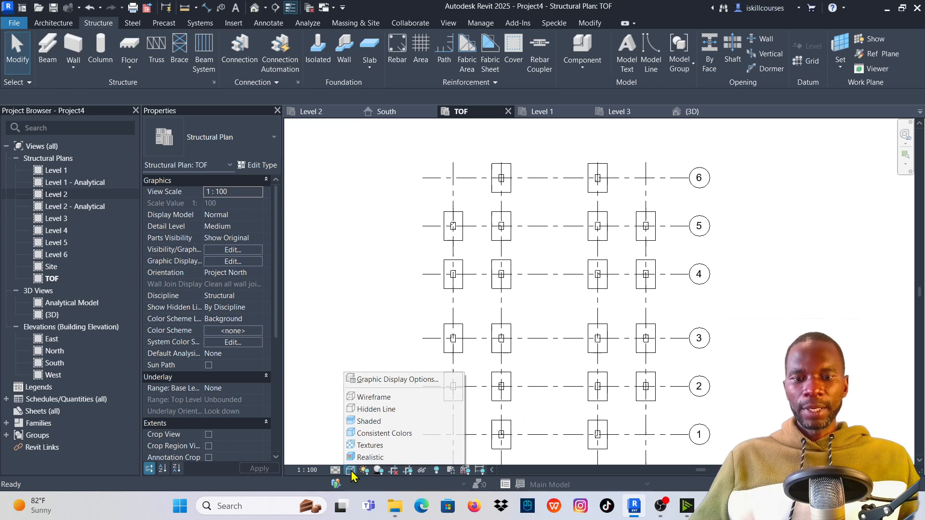
pyautogui.click(382, 424)
pyautogui.scroll(3, 542, 246)
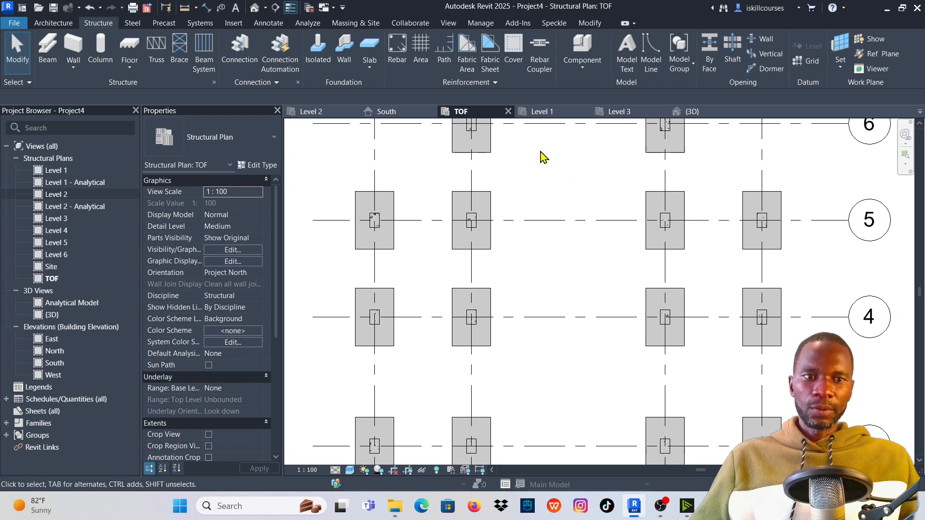
# Examine the footing layout across the TOF plan and orbit the 3D view around the columns and footings.
pyautogui.scroll(-2, 530, 228)
pyautogui.scroll(-2, 525, 236)
pyautogui.scroll(2, 553, 208)
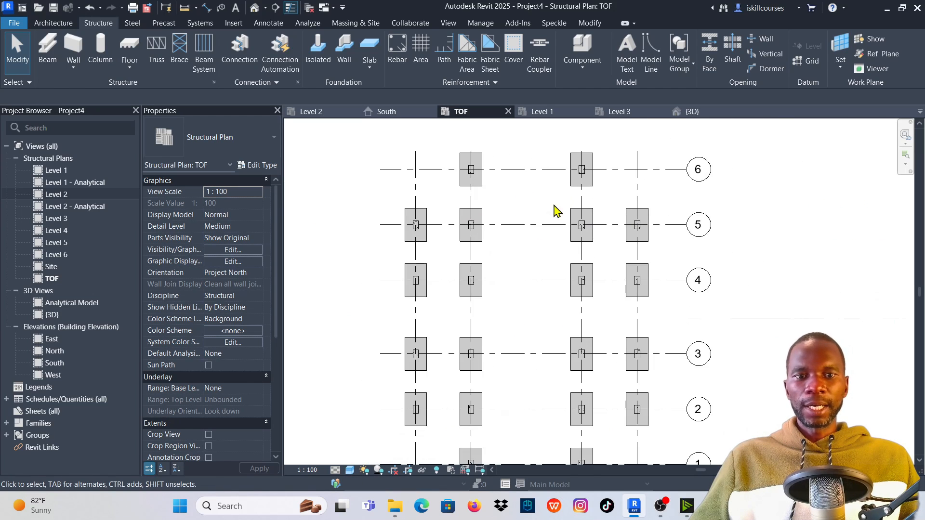
pyautogui.scroll(-2, 532, 262)
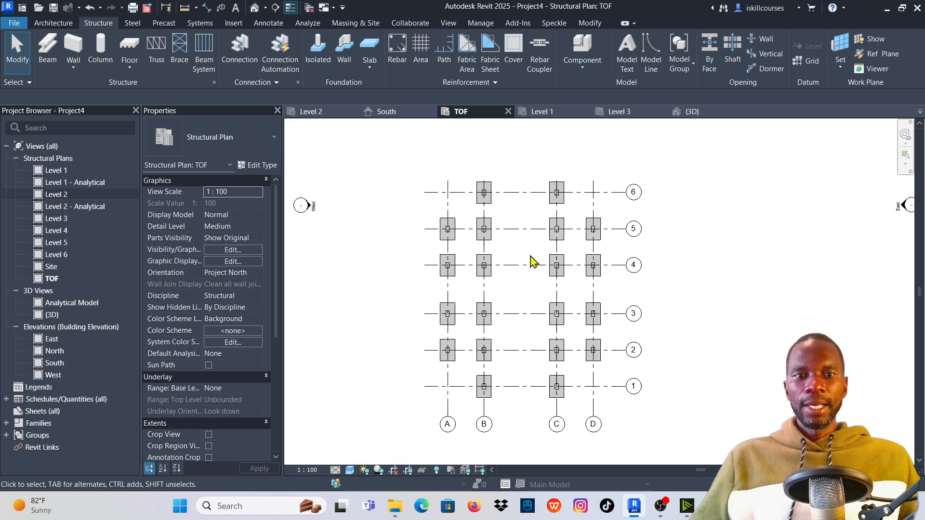
pyautogui.click(692, 112)
pyautogui.scroll(4, 513, 219)
pyautogui.scroll(-4, 513, 220)
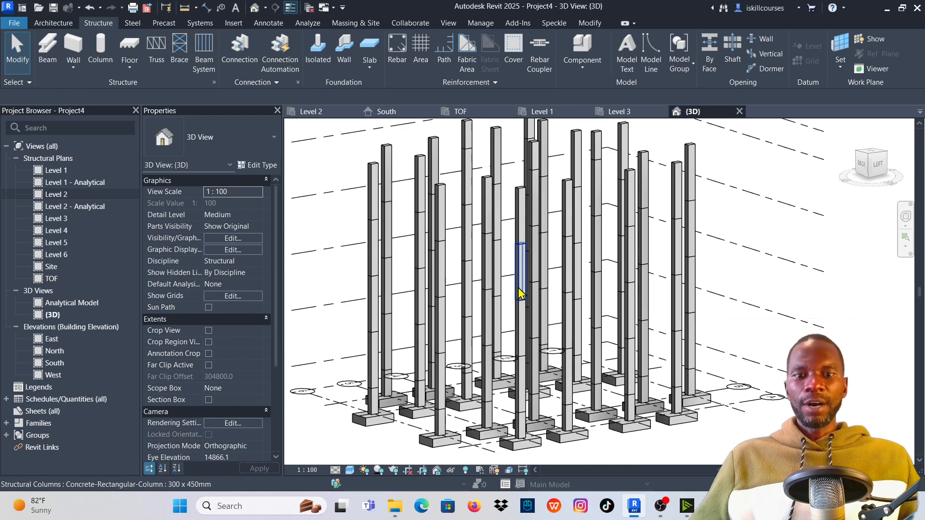
pyautogui.keyDown('shift'); pyautogui.moveTo(750, 237); pyautogui.dragTo(454, 265, button='middle'); pyautogui.keyUp('shift')
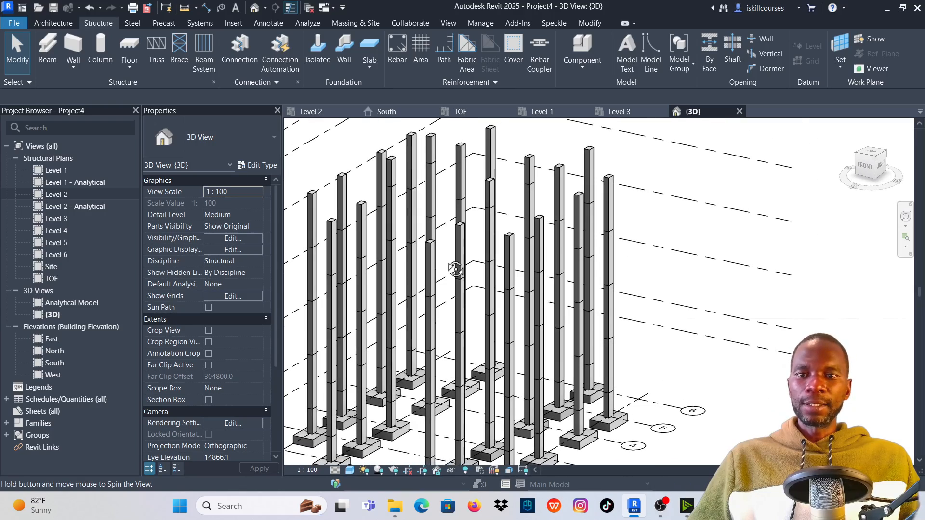
# Narrow the Properties palette and the Project Browser to enlarge the 3D view's drawing area.
pyautogui.moveTo(283, 155); pyautogui.dragTo(245, 161)
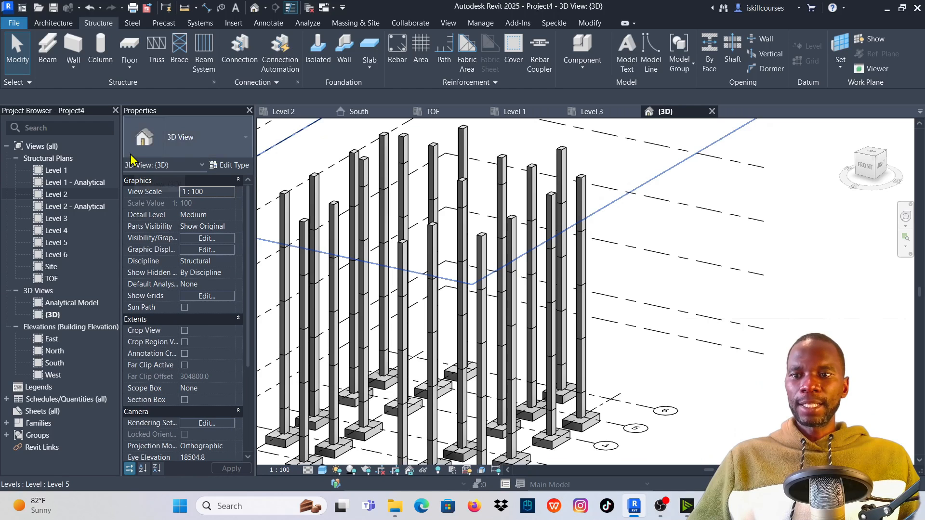
pyautogui.moveTo(122, 152); pyautogui.dragTo(106, 155)
pyautogui.scroll(-3, 541, 256)
pyautogui.scroll(5, 487, 252)
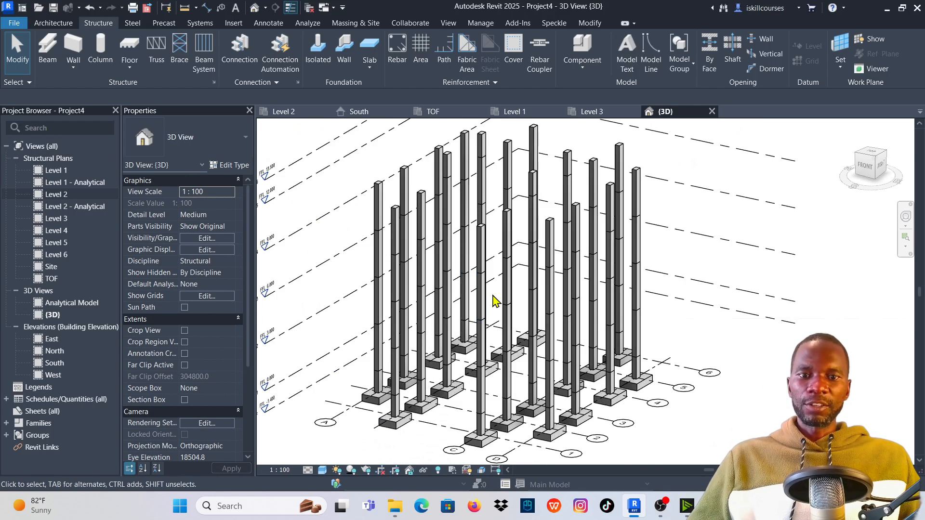
pyautogui.scroll(-3, 506, 289)
pyautogui.scroll(3, 434, 354)
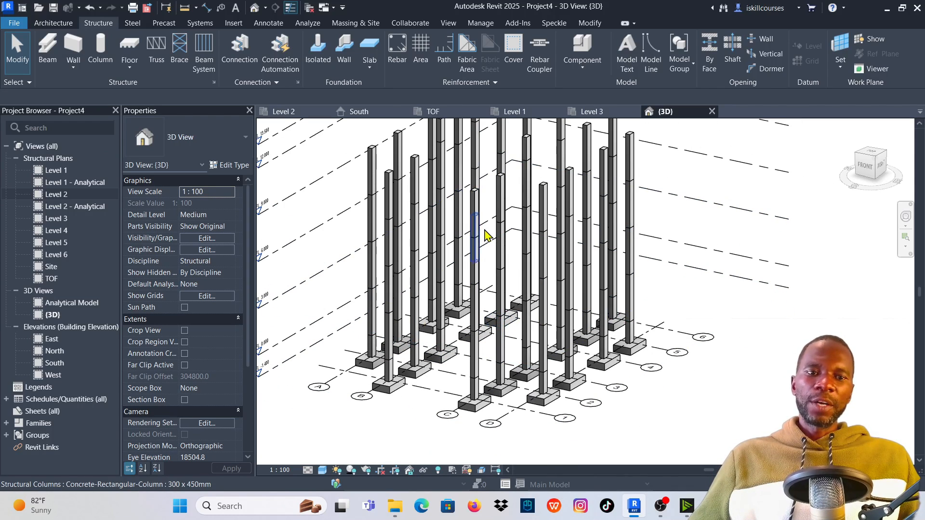
pyautogui.scroll(2, 501, 233)
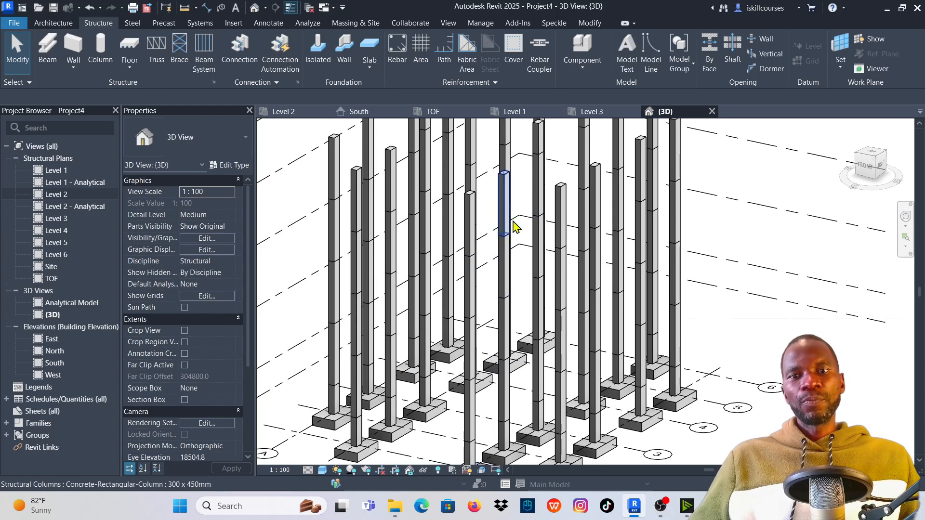
# In the Level 2 structural plan, start the Beam command with the Concrete-Rectangular Beam 300 x 600mm type.
pyautogui.click(283, 112)
pyautogui.scroll(2, 535, 321)
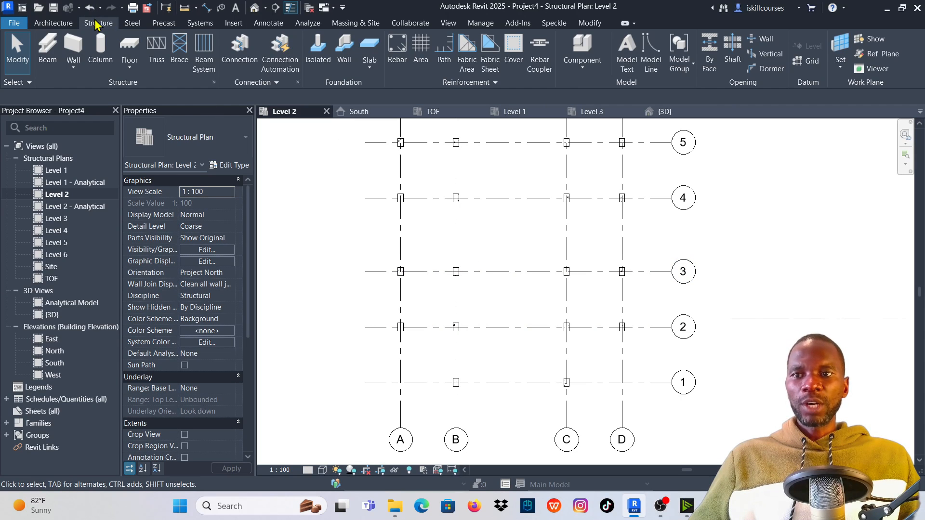
pyautogui.click(44, 50)
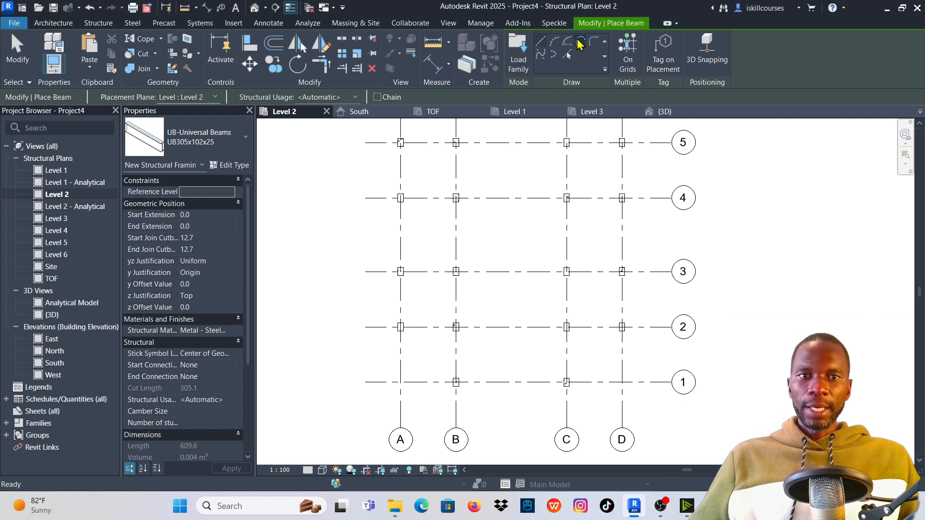
pyautogui.click(241, 145)
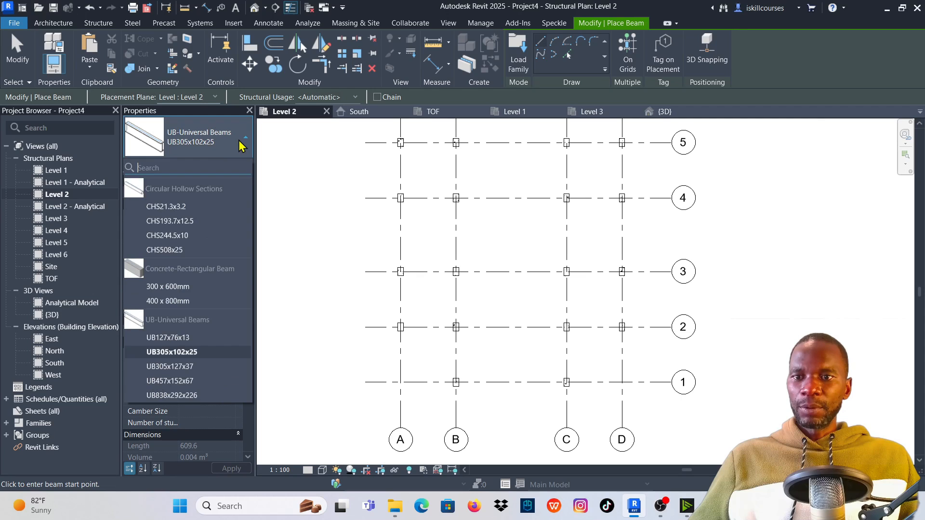
pyautogui.click(171, 286)
pyautogui.scroll(-1, 447, 279)
pyautogui.scroll(-1, 447, 279)
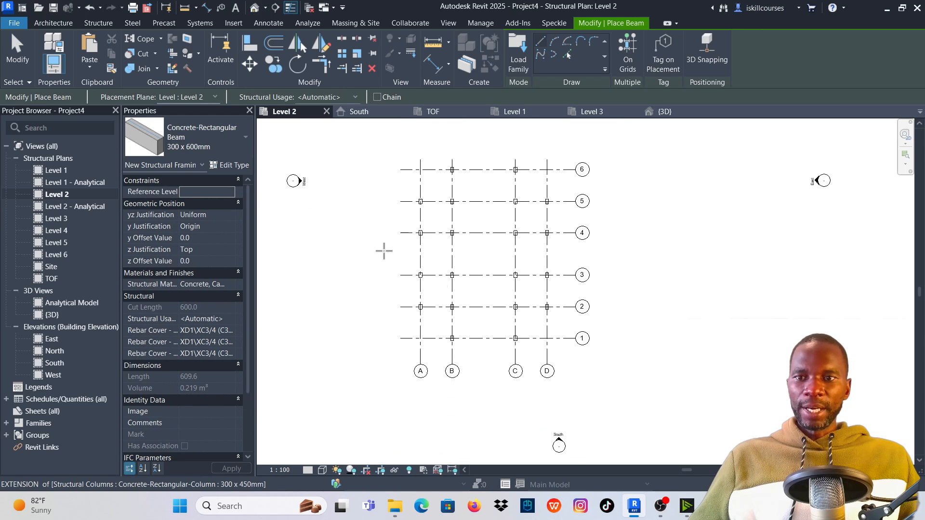
pyautogui.click(236, 147)
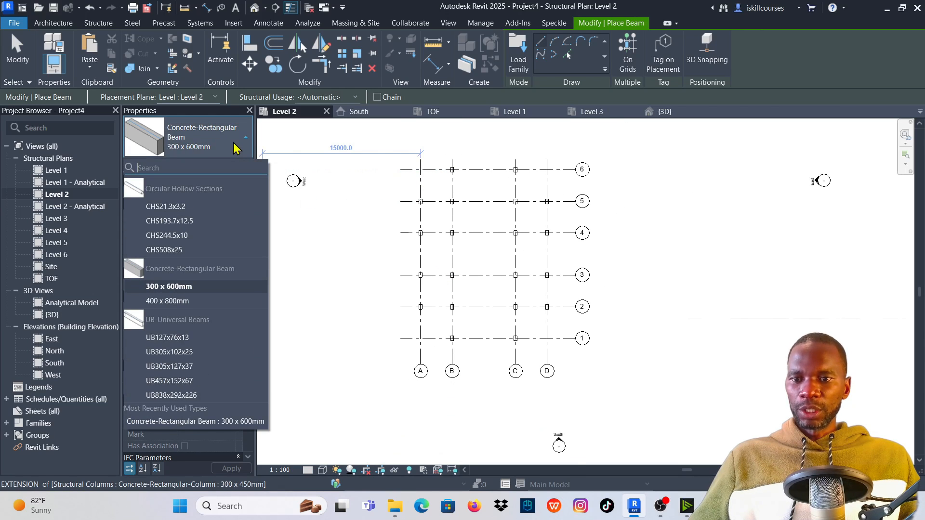
pyautogui.click(236, 147)
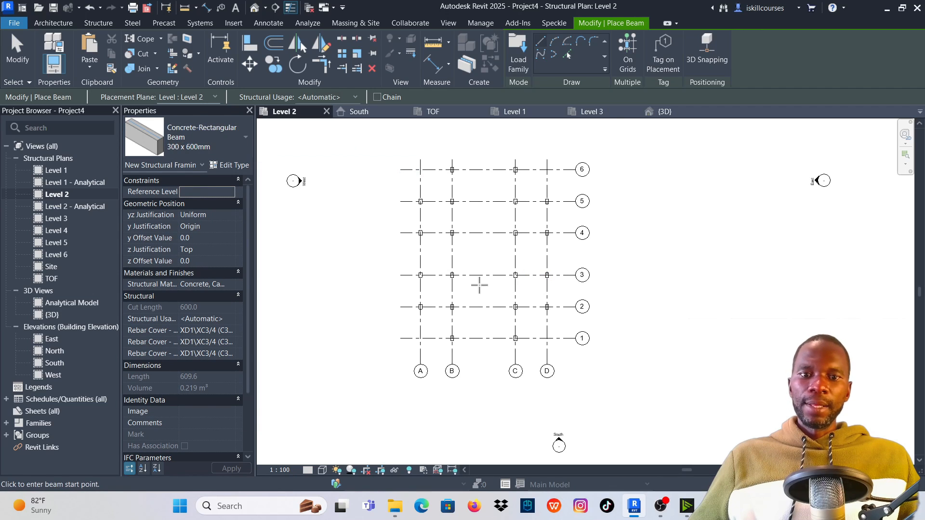
# Place a beam along grid 2 between the columns at A2 and B2.
pyautogui.scroll(1, 473, 304)
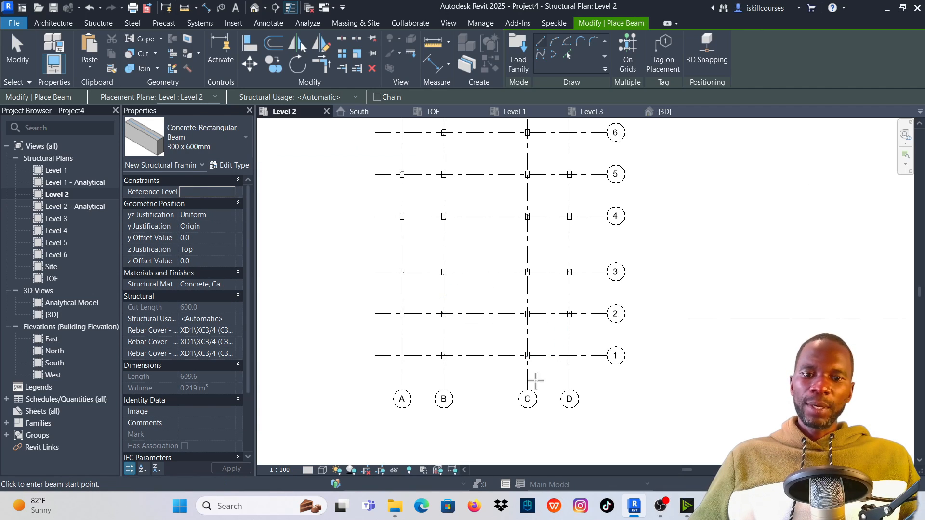
pyautogui.scroll(6, 475, 357)
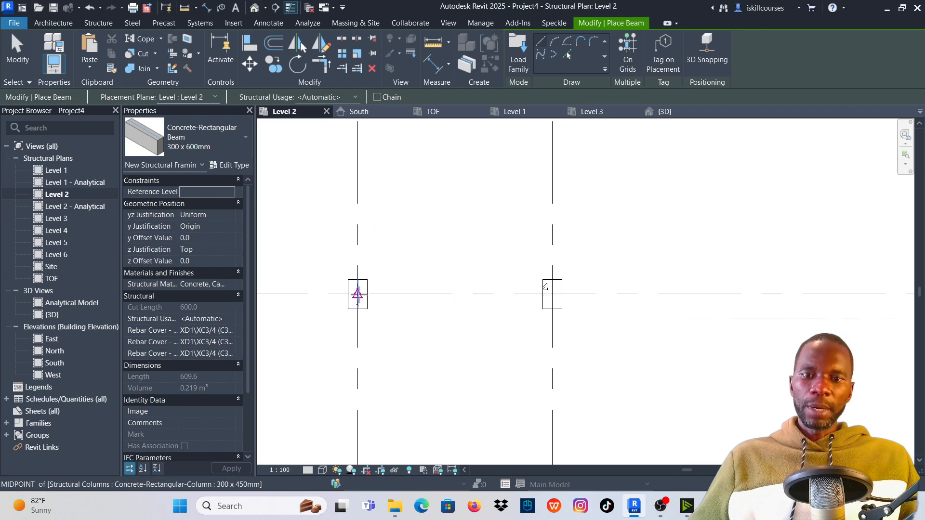
pyautogui.click(357, 294)
pyautogui.click(552, 294)
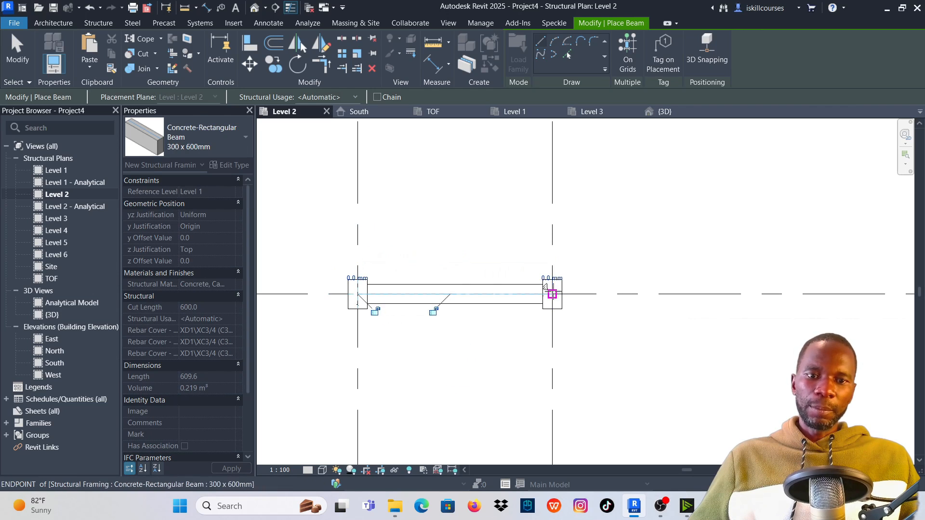
pyautogui.scroll(-4, 378, 310)
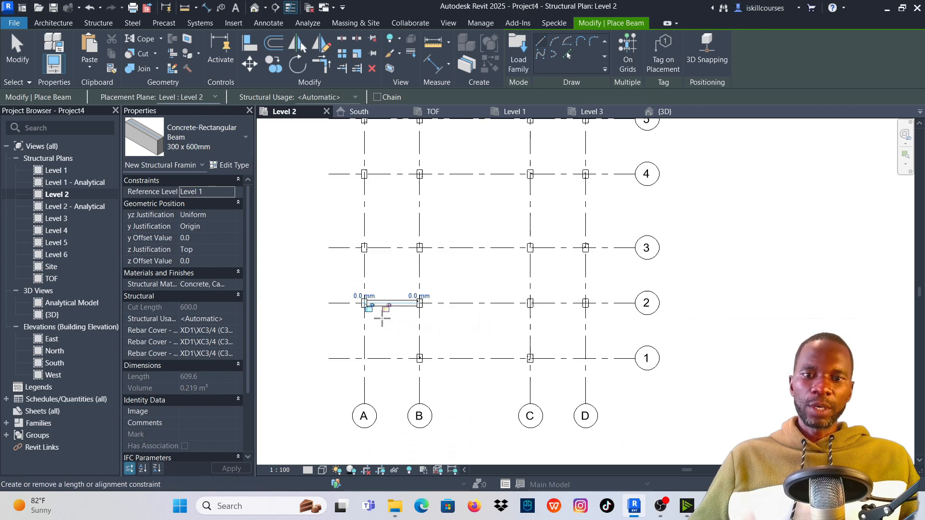
pyautogui.scroll(-1, 382, 318)
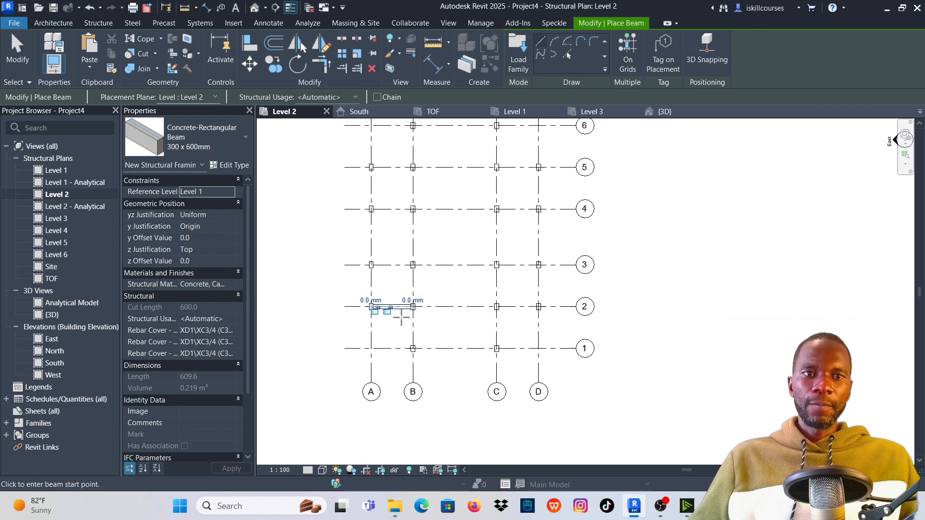
# Place beams on all grid lines, A to D and 1 to 6, in the Level 2 plan and end the Beam command.
pyautogui.click(629, 47)
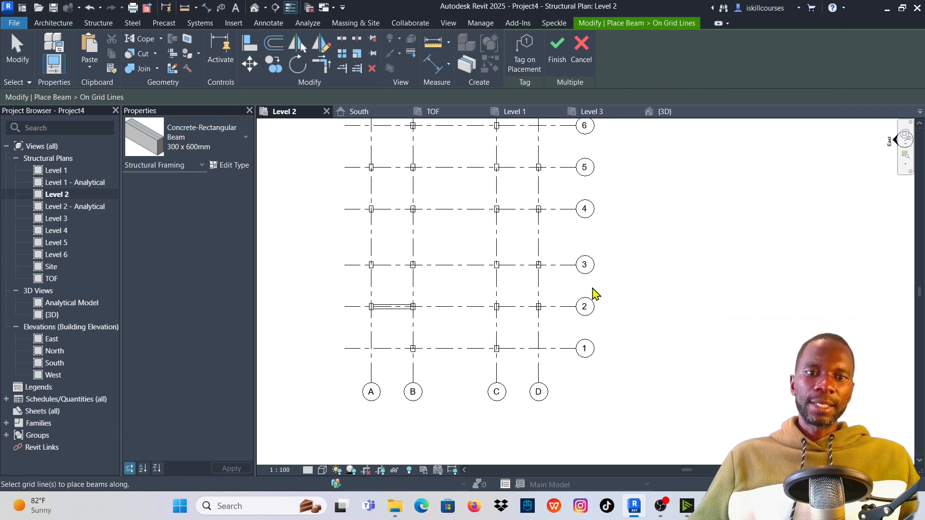
pyautogui.scroll(-2, 563, 378)
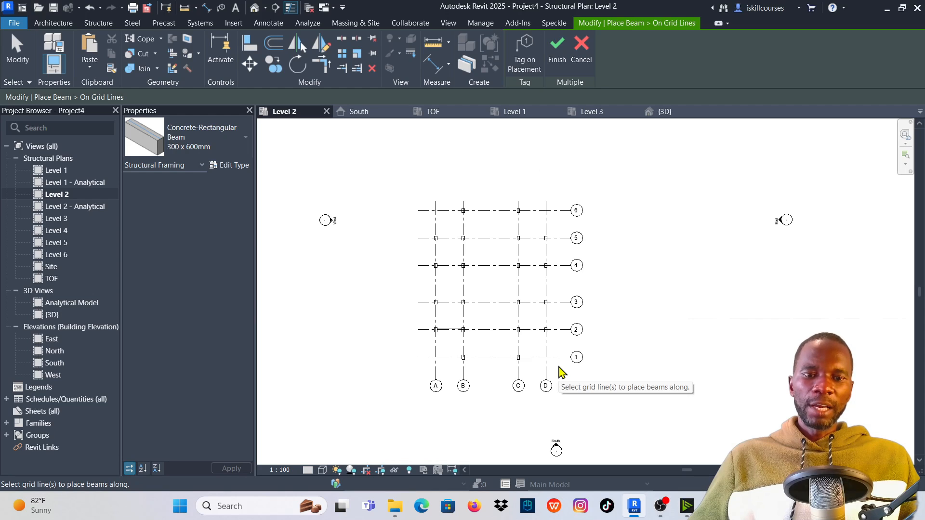
pyautogui.moveTo(559, 365); pyautogui.dragTo(475, 238)
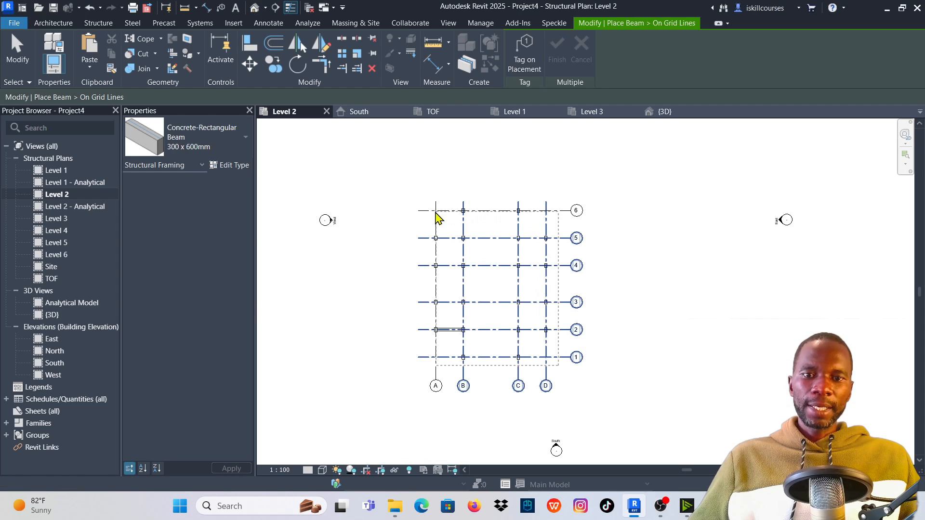
pyautogui.moveTo(435, 212); pyautogui.dragTo(420, 203)
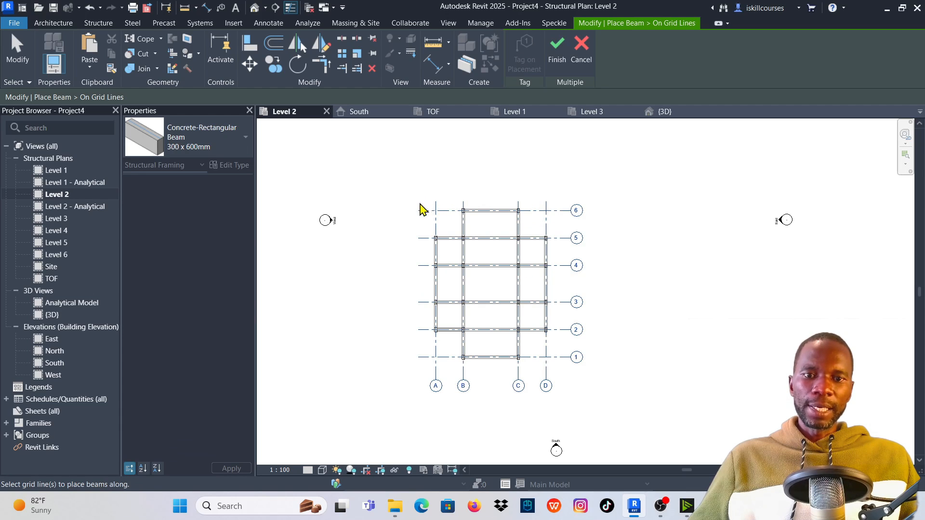
pyautogui.scroll(3, 475, 282)
pyautogui.scroll(-1, 407, 244)
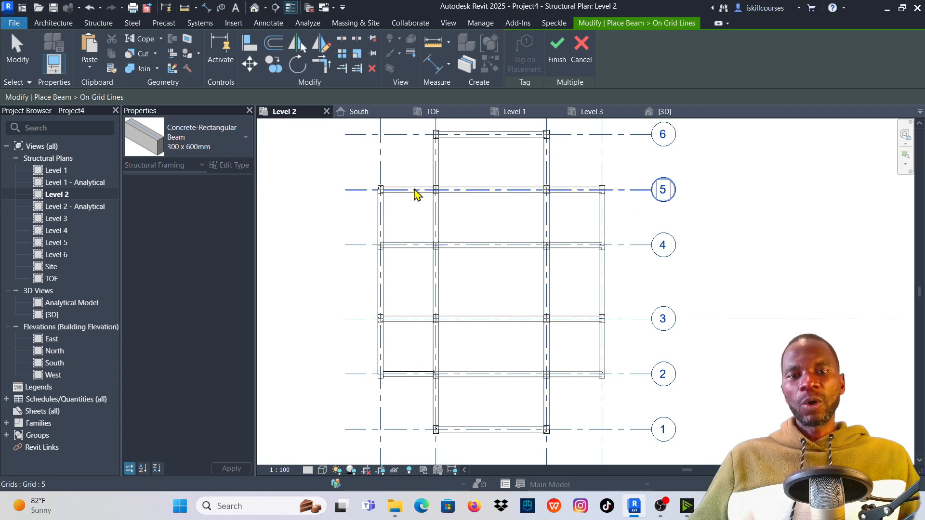
pyautogui.scroll(-1, 482, 337)
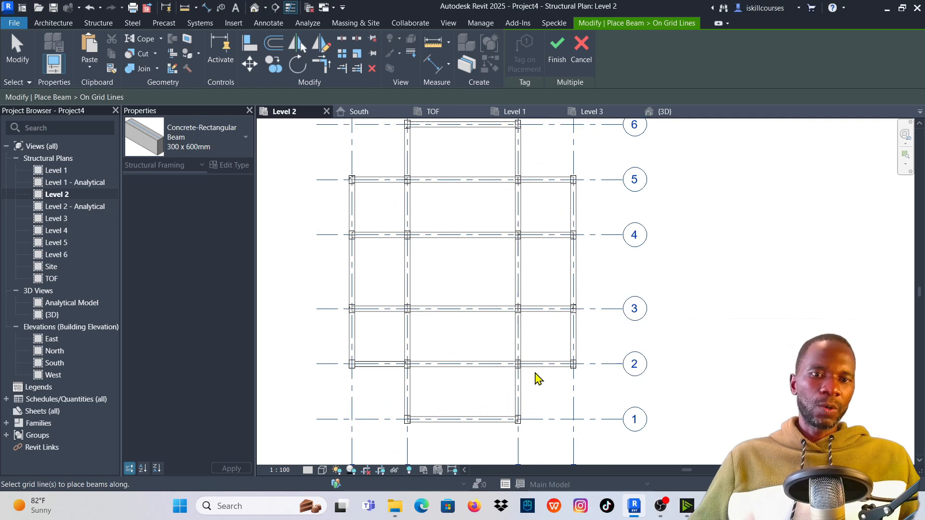
pyautogui.scroll(1, 533, 377)
pyautogui.scroll(-1, 506, 310)
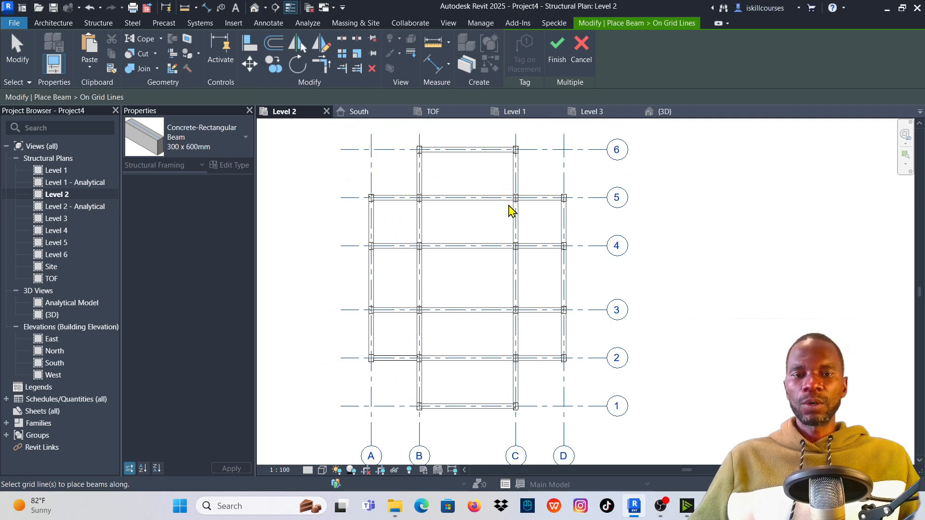
pyautogui.click(558, 46)
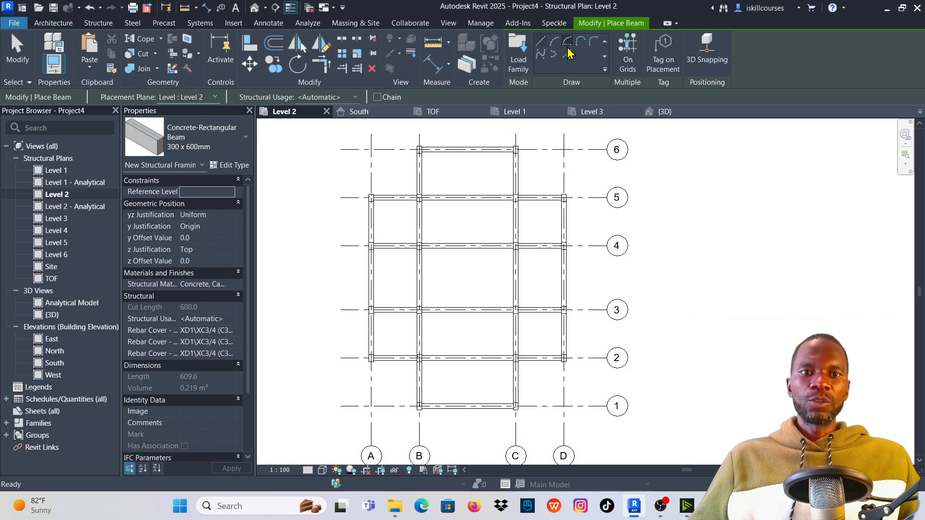
pyautogui.scroll(-1, 493, 273)
pyautogui.scroll(1, 464, 186)
pyautogui.scroll(1, 464, 186)
pyautogui.press('Escape')
pyautogui.press('Escape')
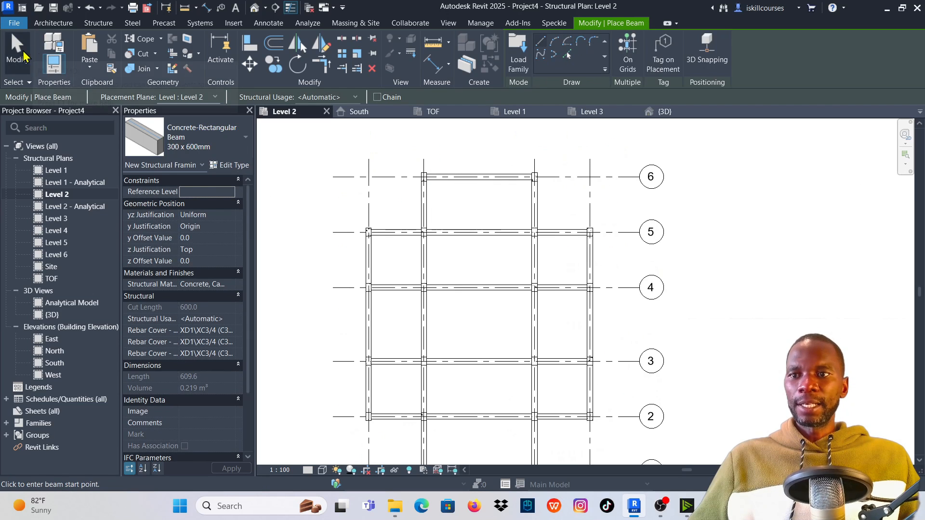
# Select all instances of the Concrete-Rectangular Beam 300 x 600mm type in the Level 2 structural plan.
pyautogui.scroll(-1, 471, 303)
pyautogui.scroll(1, 475, 291)
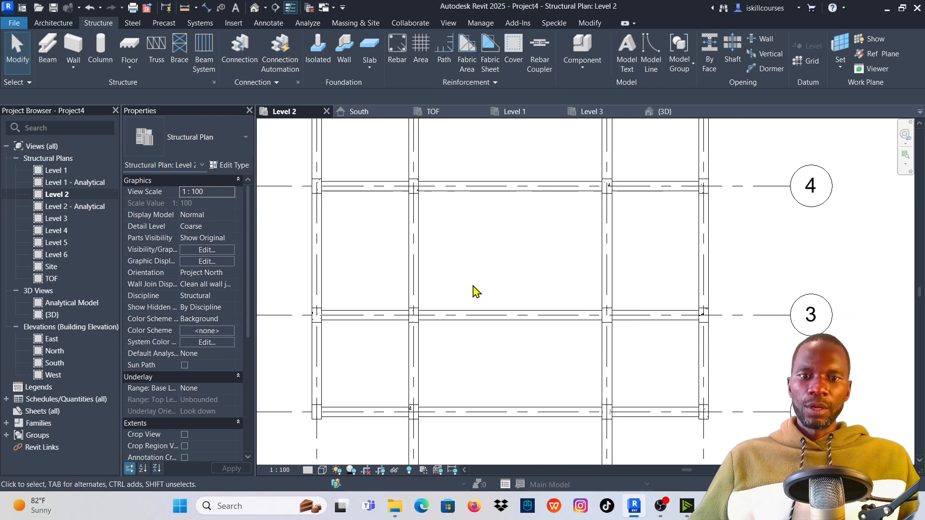
pyautogui.scroll(-2, 467, 293)
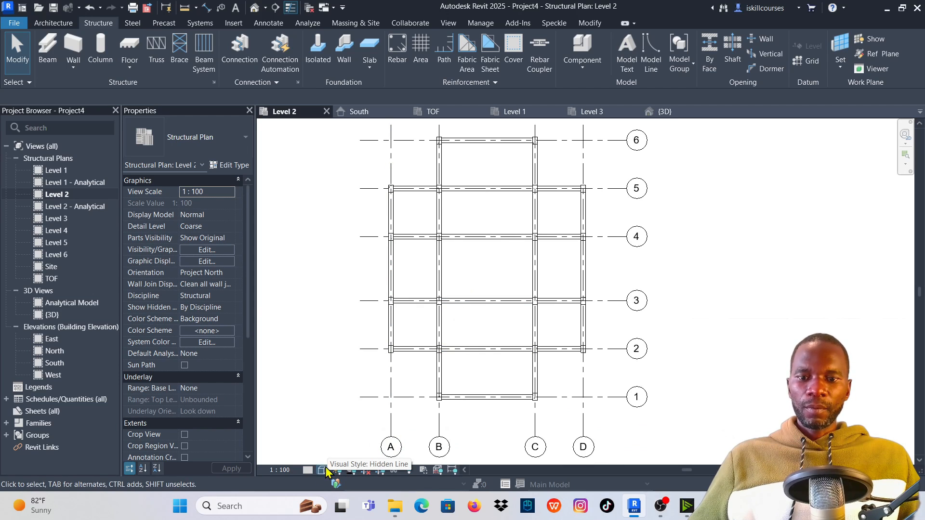
pyautogui.scroll(-1, 489, 321)
pyautogui.scroll(1, 449, 278)
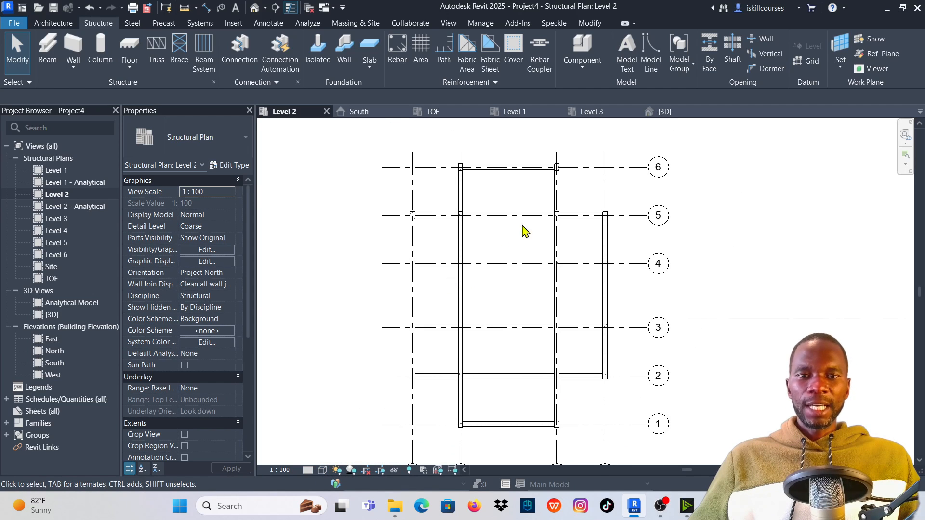
pyautogui.scroll(-1, 504, 233)
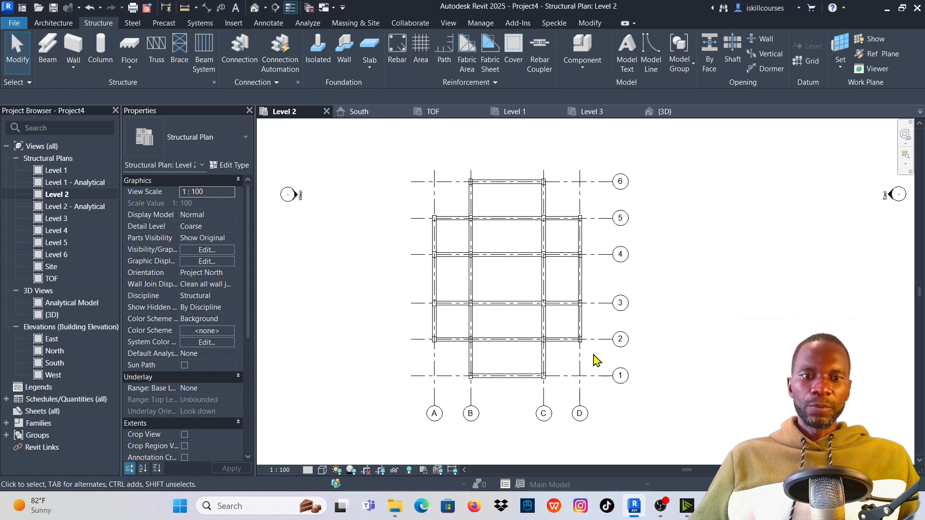
pyautogui.scroll(2, 542, 373)
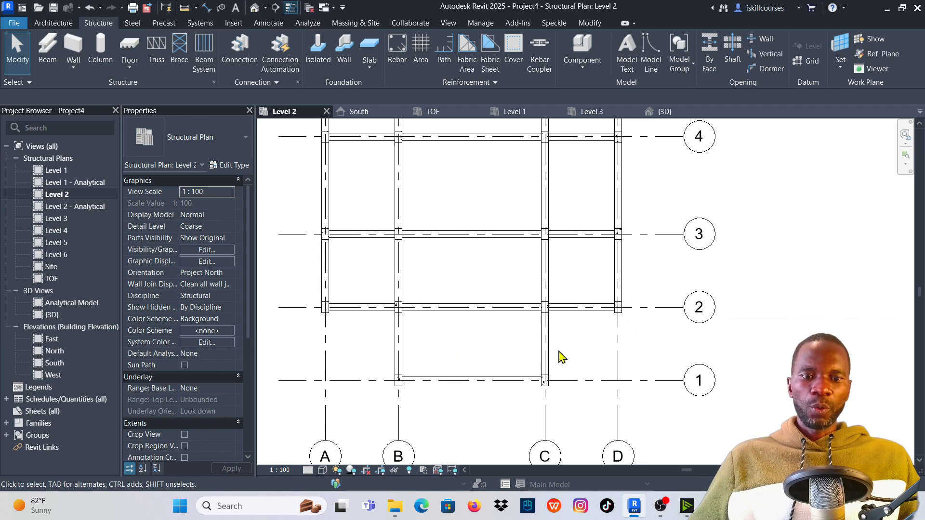
pyautogui.click(580, 314)
pyautogui.rightClick(580, 314)
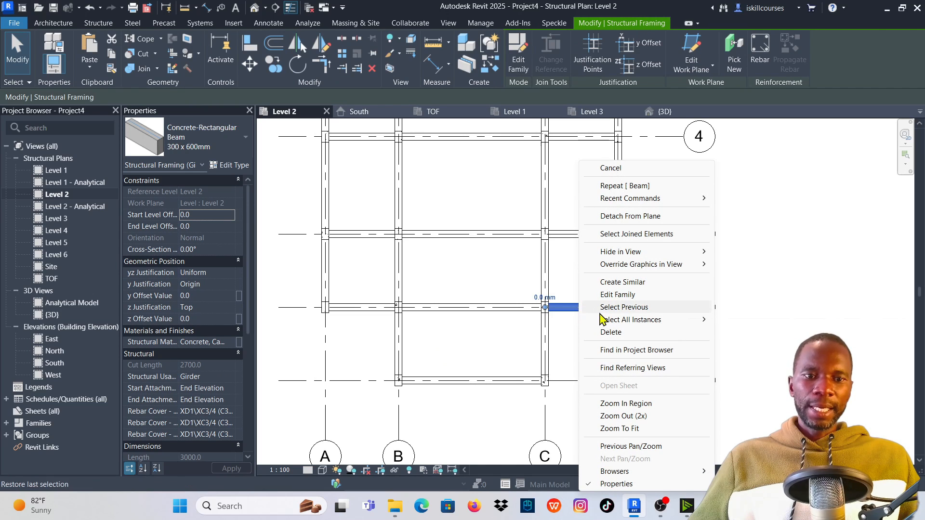
pyautogui.moveTo(620, 320)
pyautogui.click(739, 320)
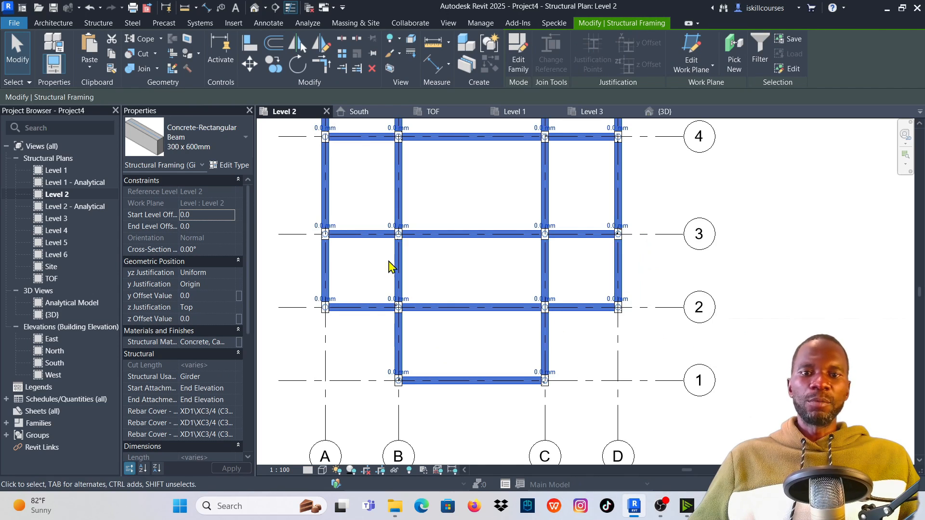
pyautogui.scroll(-3, 390, 255)
pyautogui.scroll(2, 394, 244)
pyautogui.scroll(-2, 418, 203)
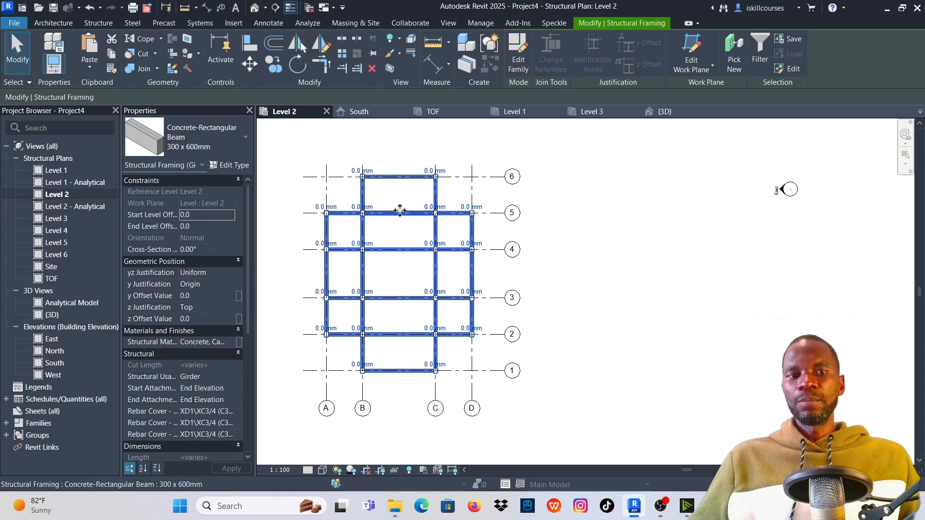
# Switch to the 3D view and copy the selected Level 2 beams to the clipboard.
pyautogui.click(672, 115)
pyautogui.scroll(-3, 400, 338)
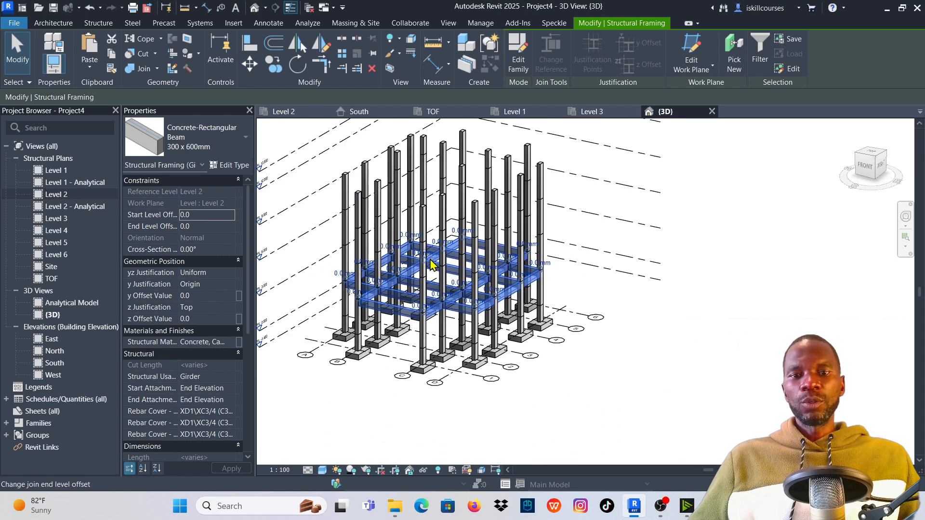
pyautogui.scroll(4, 399, 350)
pyautogui.scroll(-2, 403, 359)
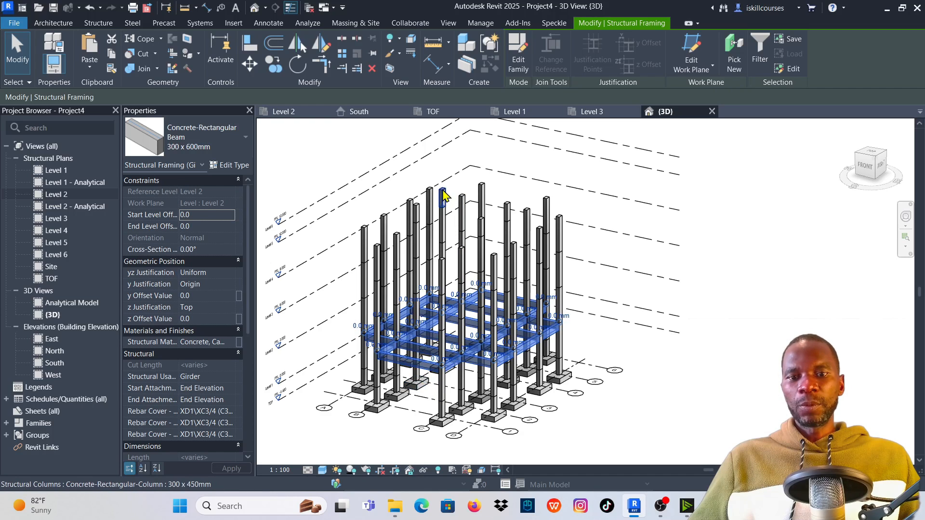
pyautogui.scroll(3, 390, 381)
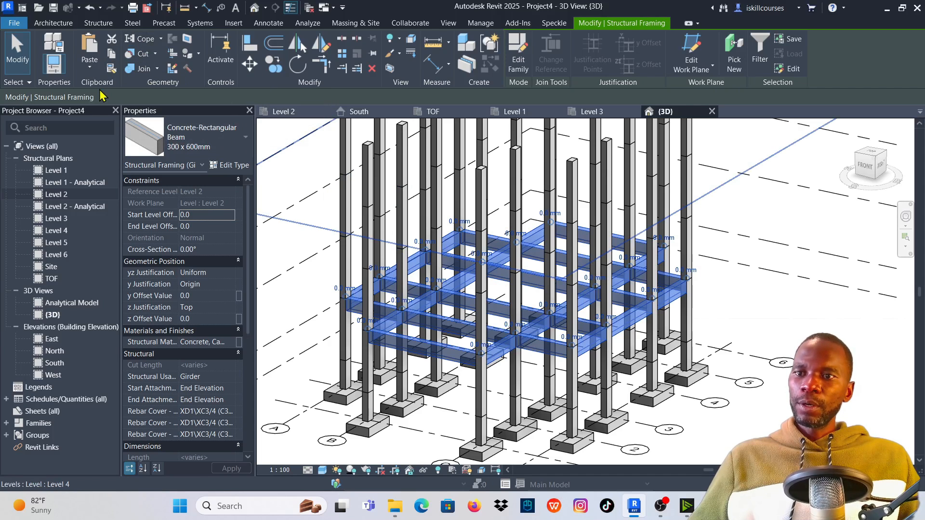
pyautogui.click(111, 57)
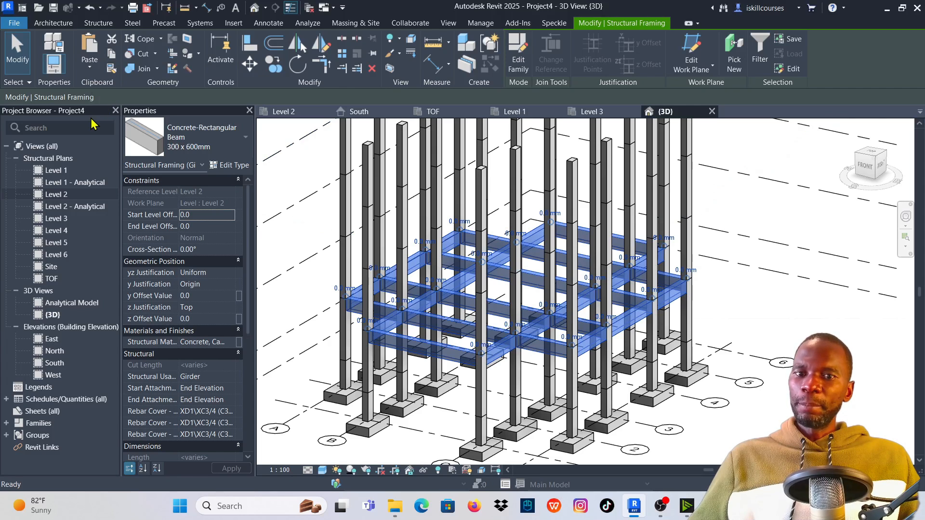
# Paste the copied beams aligned to selected levels, choosing Level 3, Level 4, Level 5 and Level 6.
pyautogui.click(89, 67)
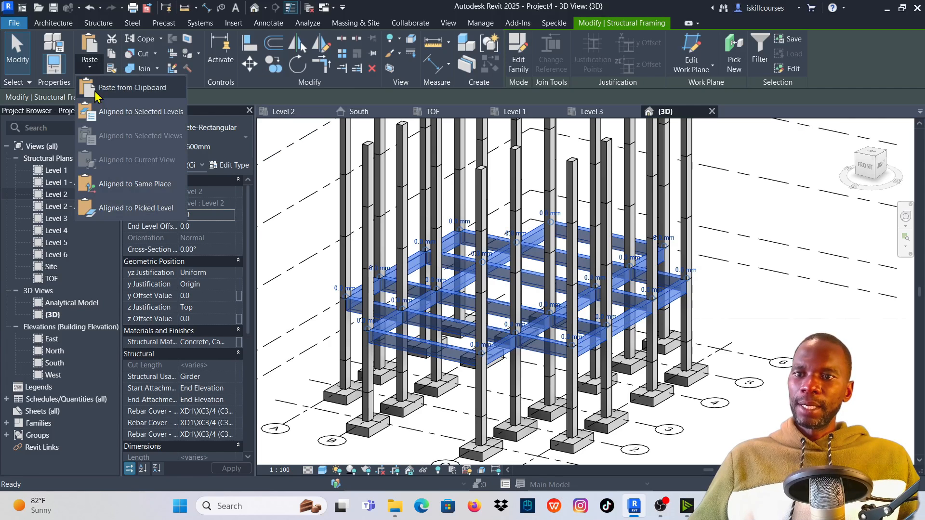
pyautogui.click(129, 115)
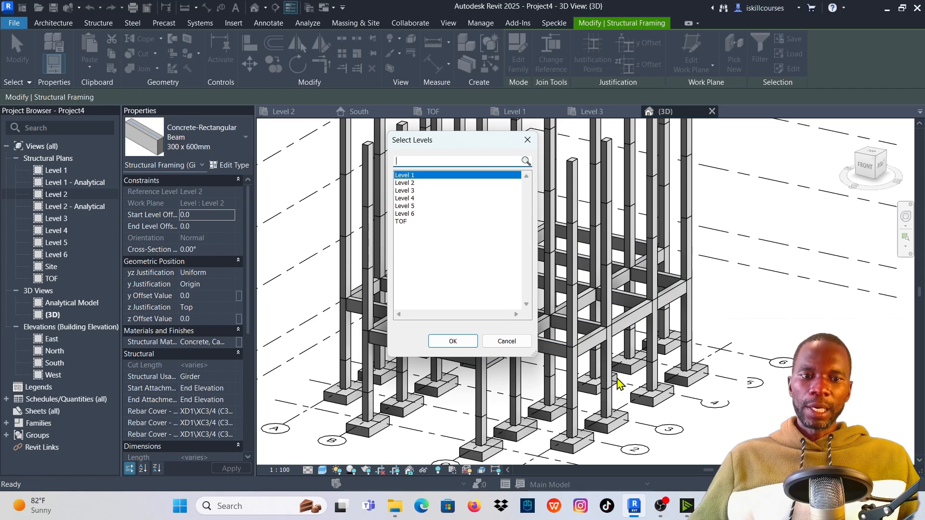
pyautogui.click(407, 191)
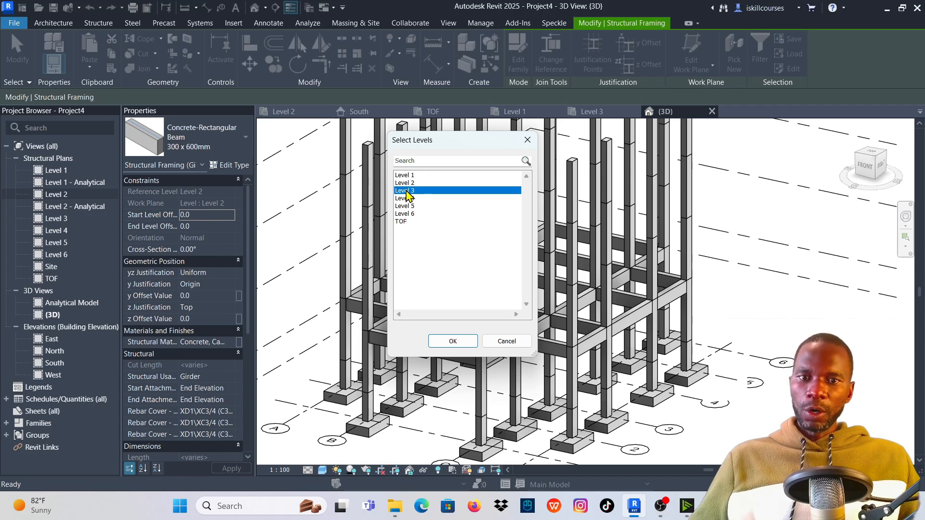
pyautogui.keyDown('shift'); pyautogui.click(413, 198); pyautogui.keyUp('shift')
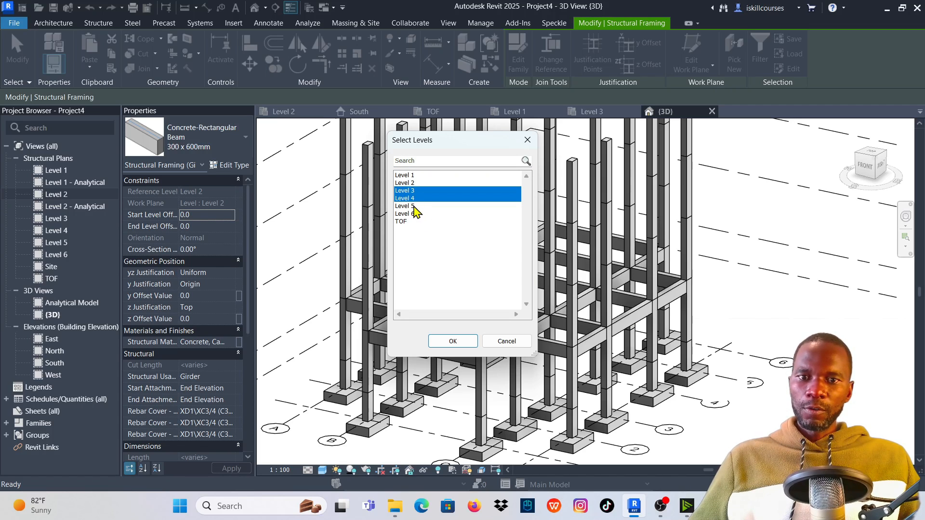
pyautogui.keyDown('shift'); pyautogui.click(414, 206); pyautogui.keyUp('shift')
pyautogui.keyDown('shift'); pyautogui.click(417, 215); pyautogui.keyUp('shift')
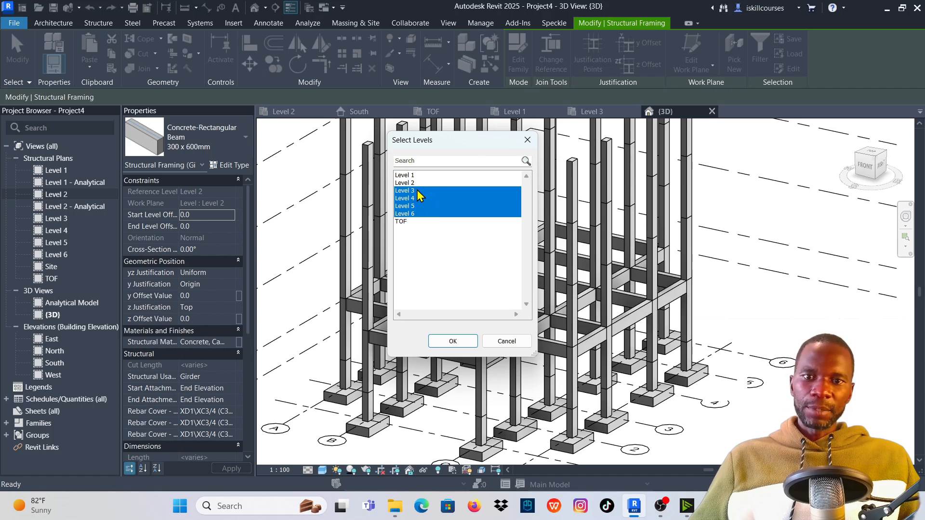
pyautogui.click(455, 343)
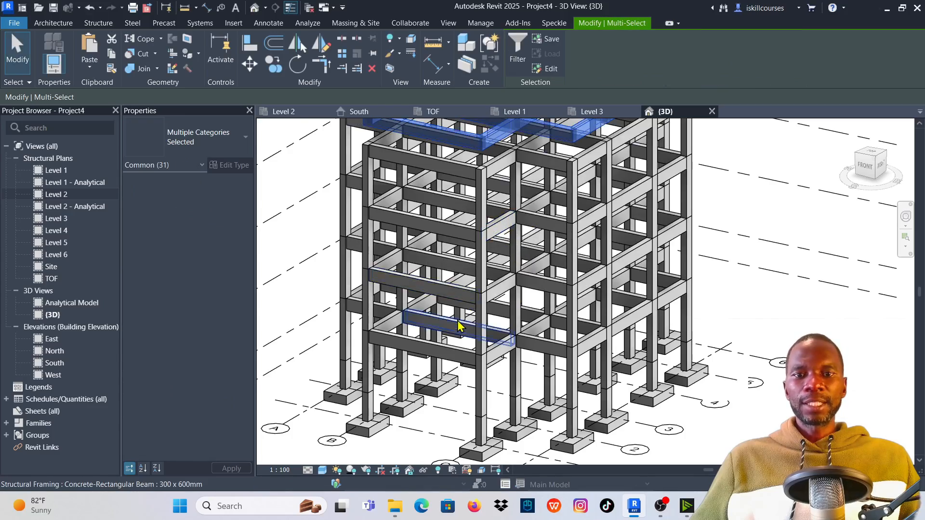
# Delete the outermost Level 6 beams at the front edge of the structure, viewing the model nearly from the right side.
pyautogui.scroll(-3, 477, 303)
pyautogui.scroll(5, 479, 294)
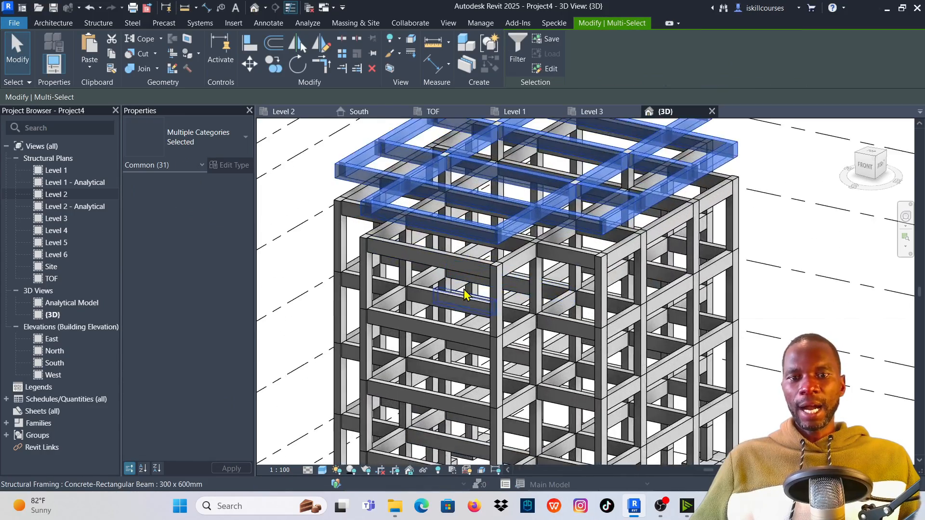
pyautogui.scroll(-5, 484, 276)
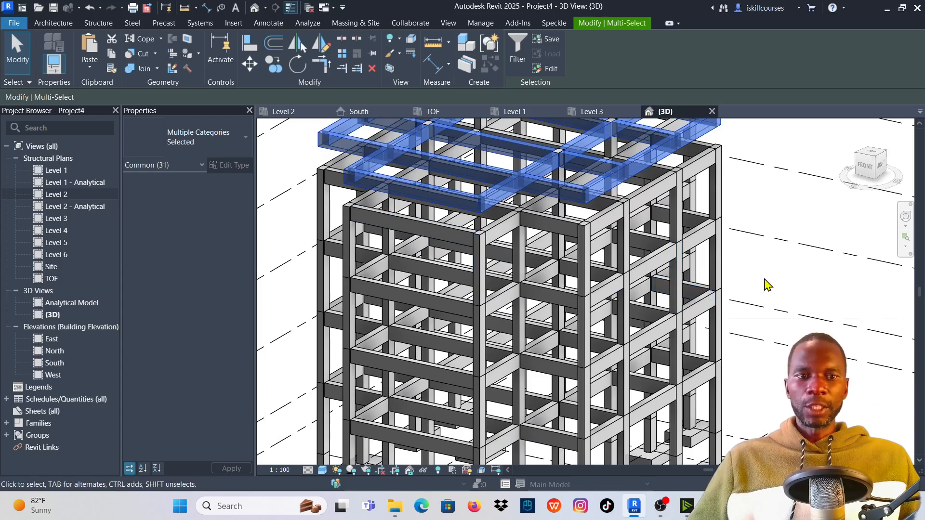
pyautogui.moveTo(764, 284)
pyautogui.keyDown('shift'); pyautogui.mouseDown(button='middle')
pyautogui.moveTo(744, 276)
pyautogui.moveTo(742, 225)
pyautogui.moveTo(751, 284)
pyautogui.mouseUp(button='middle'); pyautogui.keyUp('shift')
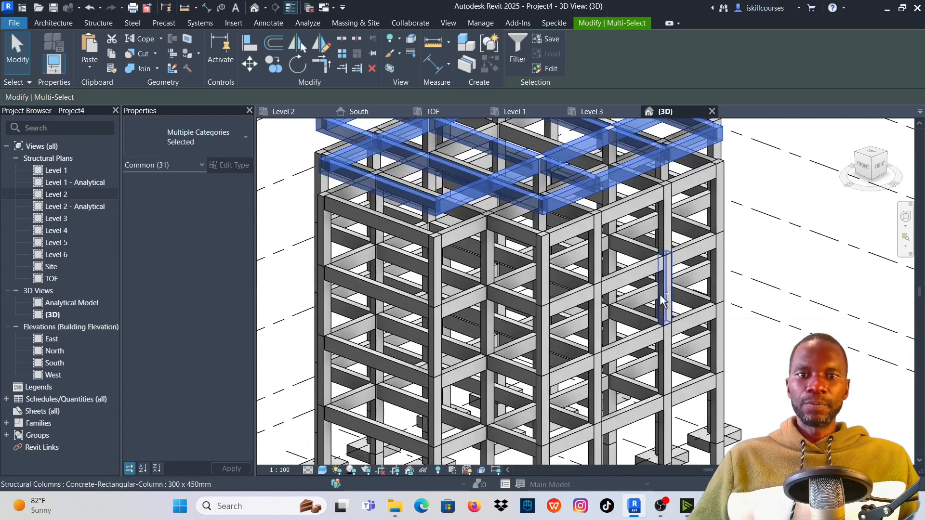
pyautogui.scroll(-2, 598, 282)
pyautogui.keyDown('shift'); pyautogui.moveTo(747, 247); pyautogui.dragTo(694, 163, button='middle'); pyautogui.keyUp('shift')
pyautogui.scroll(3, 441, 190)
pyautogui.scroll(-1, 532, 209)
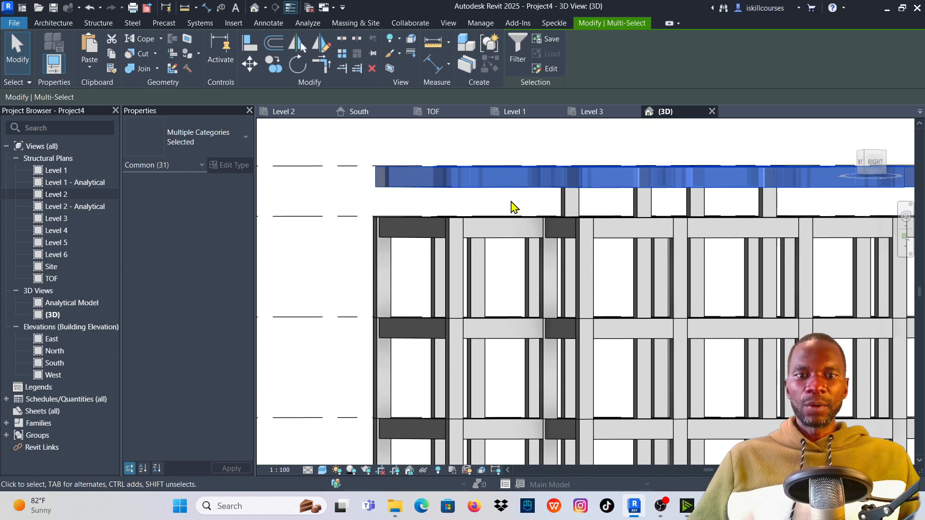
pyautogui.click(507, 199)
pyautogui.moveTo(352, 139); pyautogui.dragTo(511, 191)
pyautogui.press('Delete')
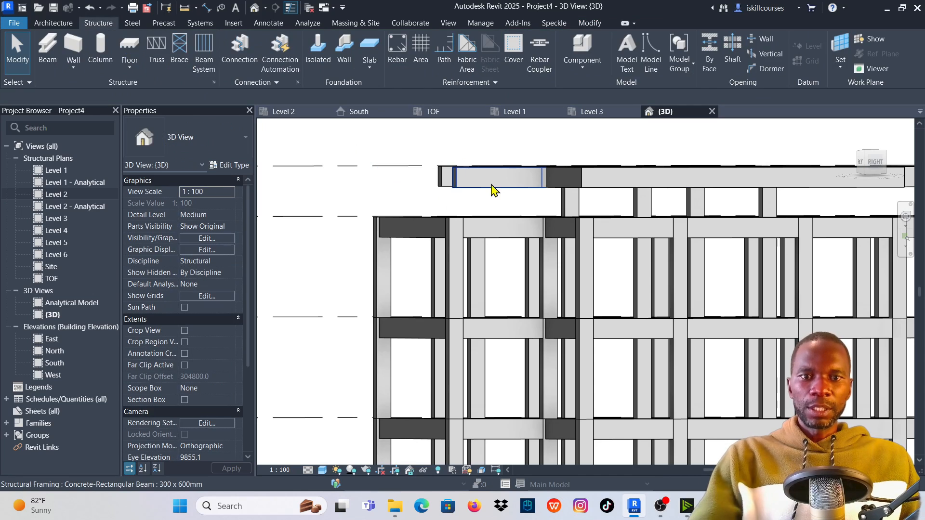
# Delete four more unsupported Level 6 beams one by one at the front end of the structure.
pyautogui.click(493, 189)
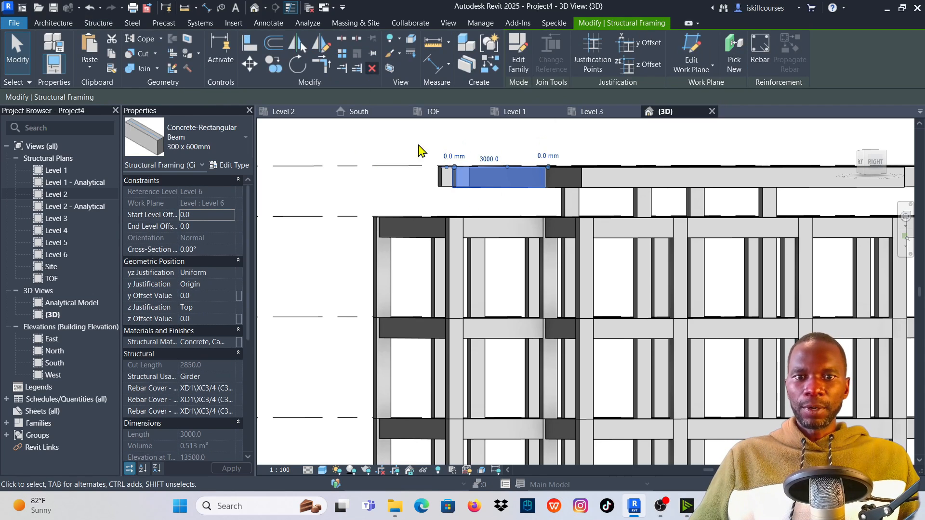
pyautogui.click(372, 72)
pyautogui.click(450, 186)
pyautogui.click(372, 72)
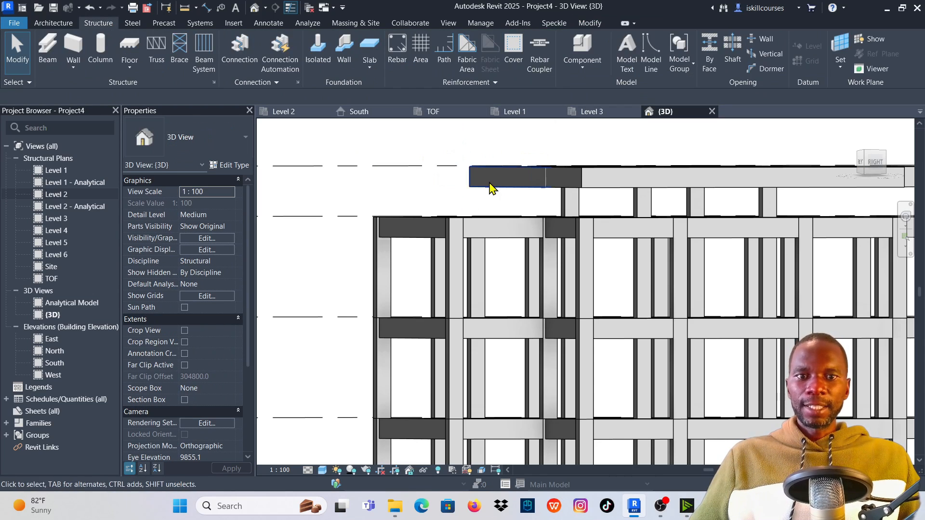
pyautogui.click(490, 183)
pyautogui.click(372, 72)
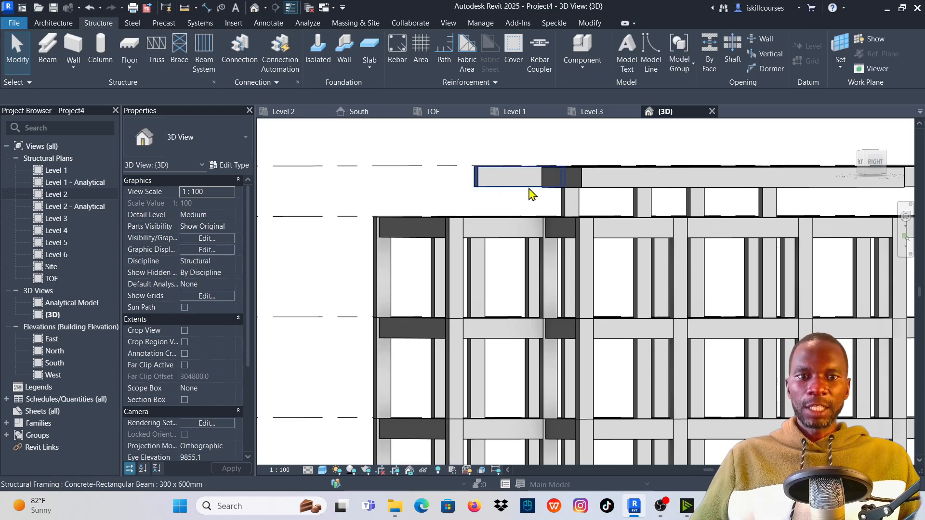
pyautogui.scroll(-1, 531, 192)
pyautogui.click(498, 182)
pyautogui.click(372, 72)
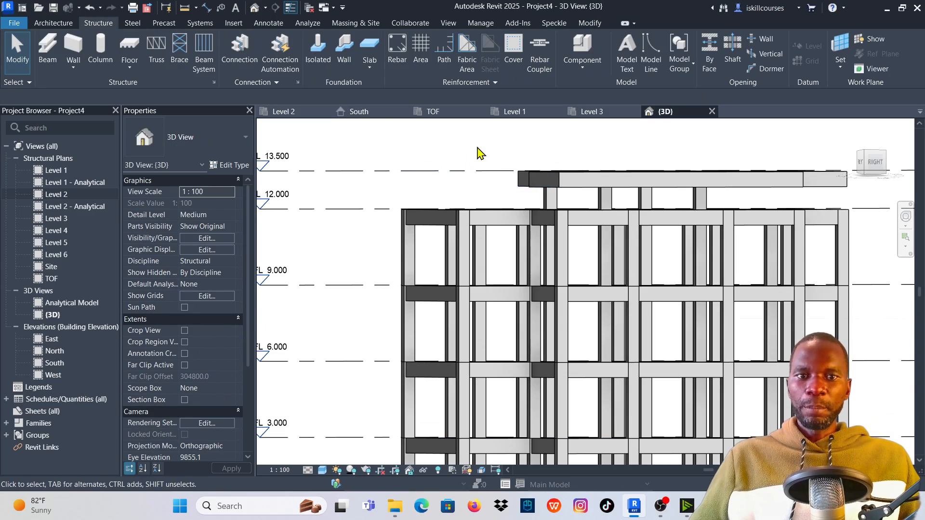
# Delete the grid D beams between grids 3 and 4 on every floor from Level 6 down to Level 2.
pyautogui.scroll(-2, 599, 182)
pyautogui.keyDown('shift'); pyautogui.moveTo(599, 181); pyautogui.dragTo(681, 214, button='middle'); pyautogui.keyUp('shift')
pyautogui.click(681, 221)
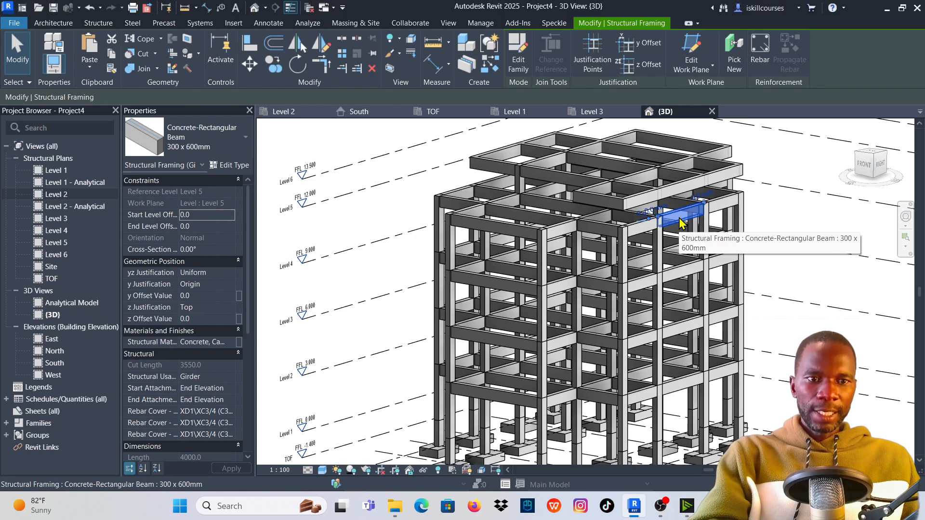
pyautogui.press('Escape')
pyautogui.click(683, 192)
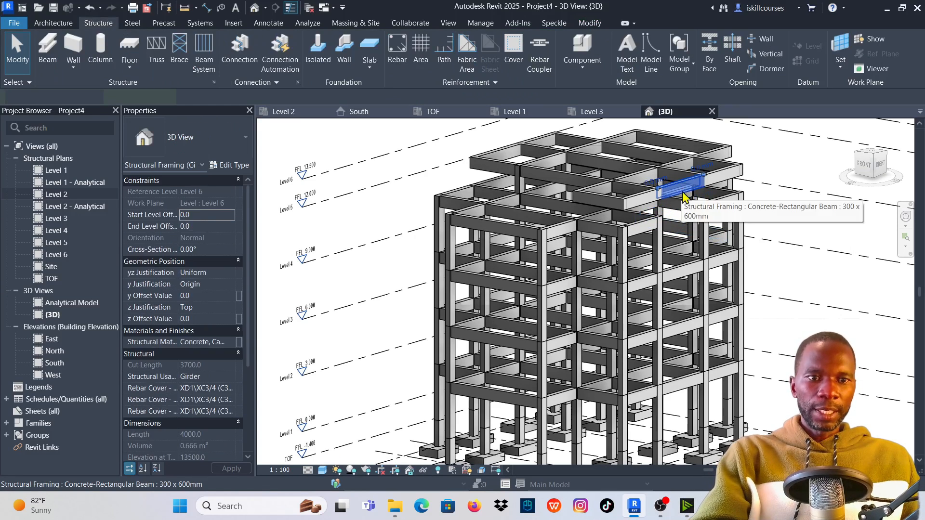
pyautogui.click(686, 280)
pyautogui.press('Delete')
pyautogui.click(683, 328)
pyautogui.press('Delete')
pyautogui.click(677, 389)
pyautogui.press('Delete')
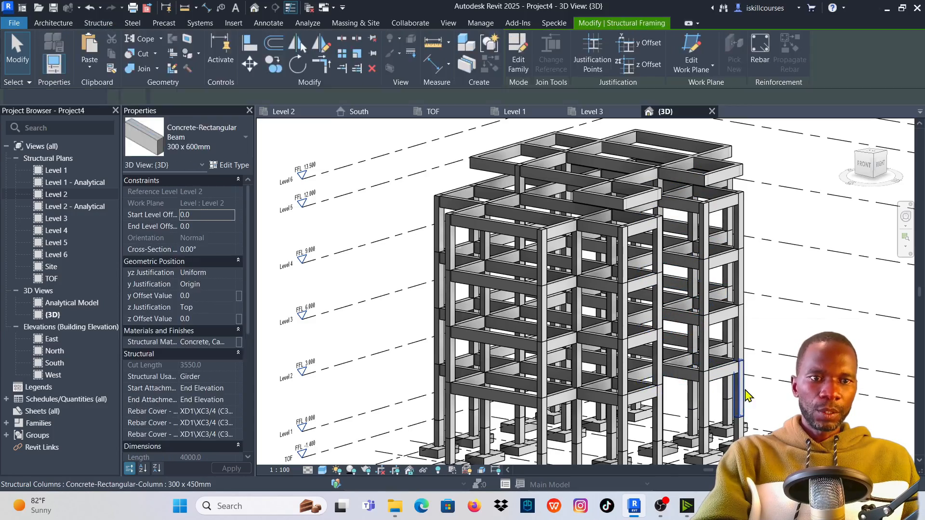
# From the back-left side, delete the Level 6 beam on grid A between grids 3 and 4 and the adjoining cross beam on grid 3.
pyautogui.scroll(-1, 584, 303)
pyautogui.keyDown('shift'); pyautogui.moveTo(769, 284); pyautogui.dragTo(413, 238, button='middle'); pyautogui.keyUp('shift')
pyautogui.scroll(3, 664, 193)
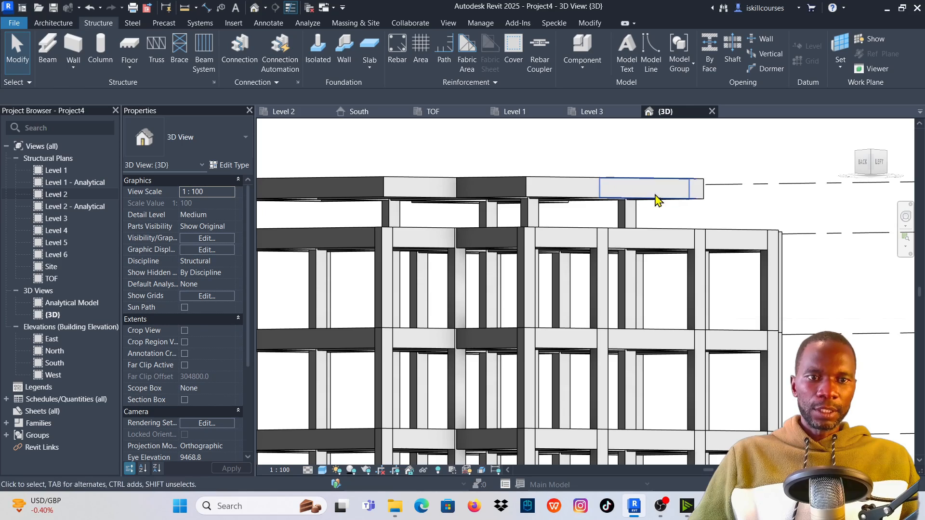
pyautogui.keyDown('shift'); pyautogui.moveTo(657, 200); pyautogui.dragTo(695, 258, button='middle'); pyautogui.keyUp('shift')
pyautogui.click(671, 215)
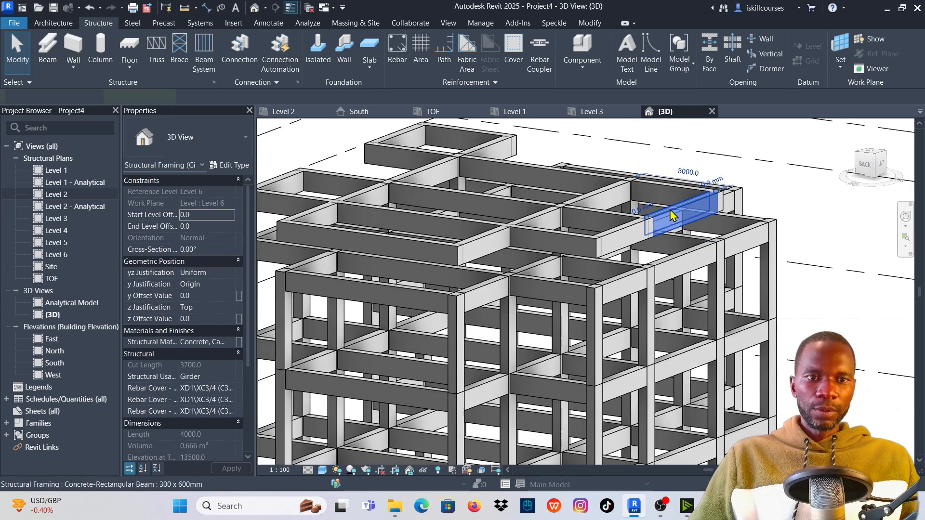
pyautogui.press('Escape')
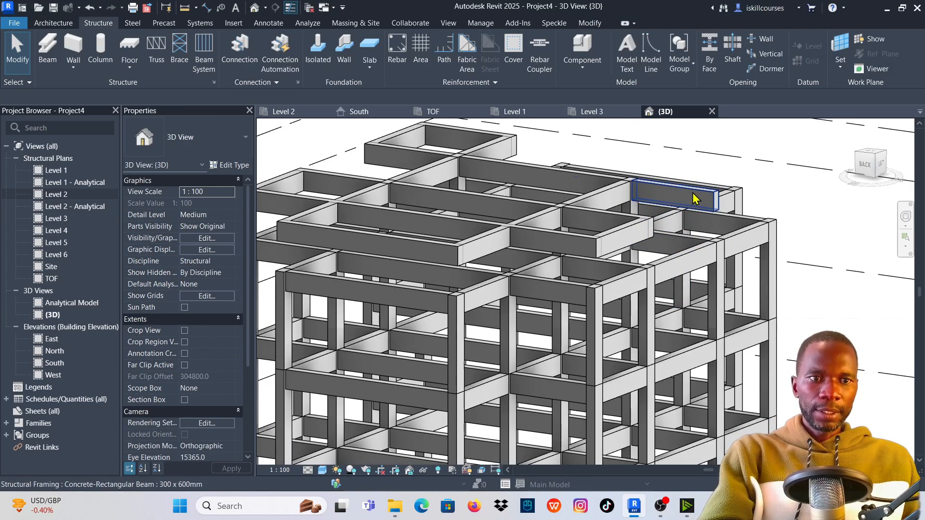
pyautogui.click(703, 201)
pyautogui.press('Escape')
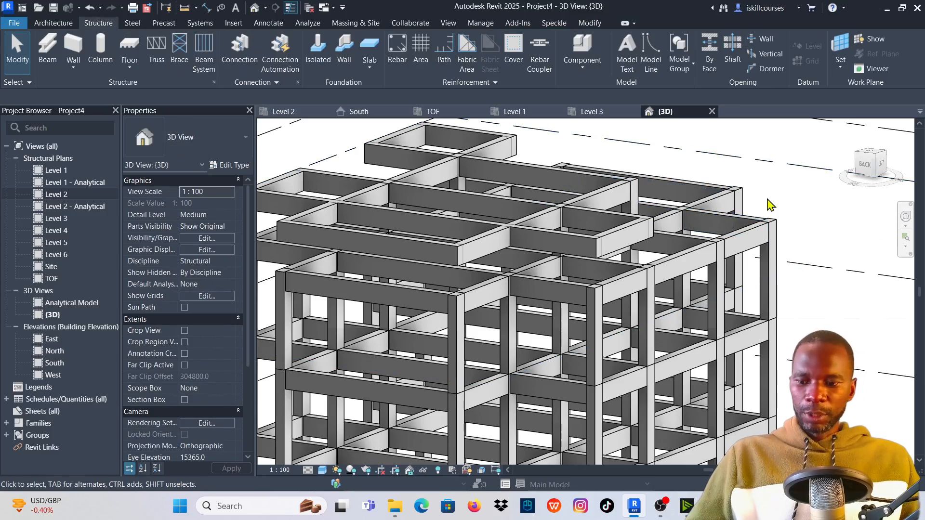
# Viewing the model from the left side, delete the unsupported Level 6 beams that project at the back end.
pyautogui.moveTo(768, 204)
pyautogui.keyDown('shift'); pyautogui.mouseDown(button='middle')
pyautogui.moveTo(754, 203)
pyautogui.moveTo(760, 215)
pyautogui.mouseUp(button='middle'); pyautogui.keyUp('shift')
pyautogui.scroll(-2, 742, 236)
pyautogui.keyDown('shift'); pyautogui.moveTo(617, 248); pyautogui.dragTo(519, 227, button='middle'); pyautogui.keyUp('shift')
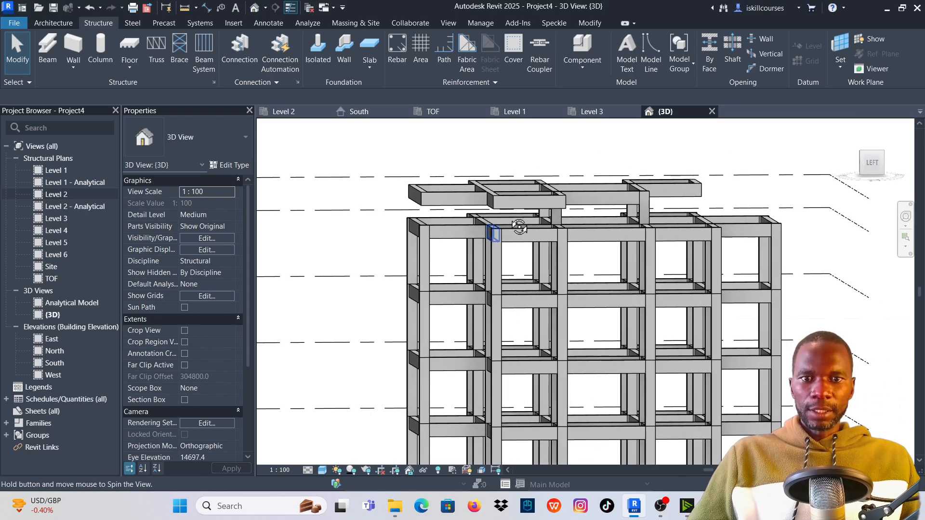
pyautogui.click(465, 202)
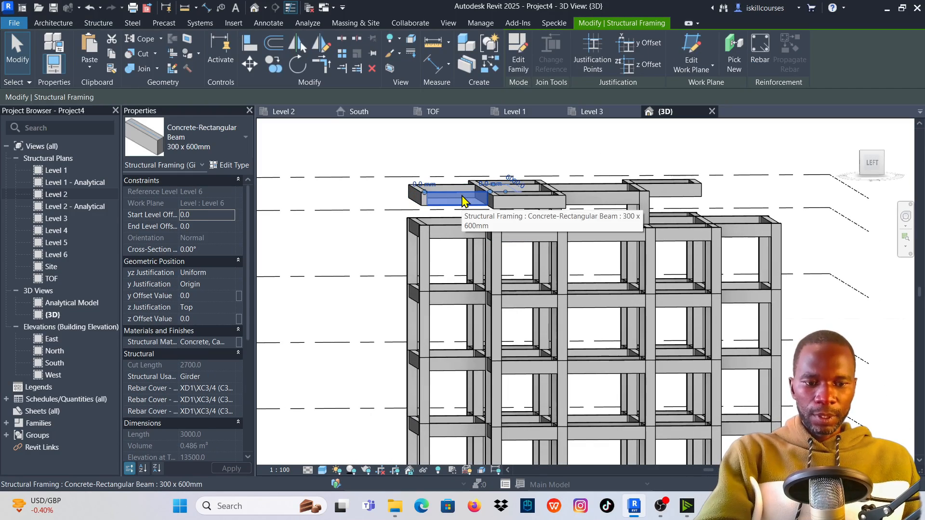
pyautogui.press('Escape')
pyautogui.click(453, 201)
pyautogui.press('Escape')
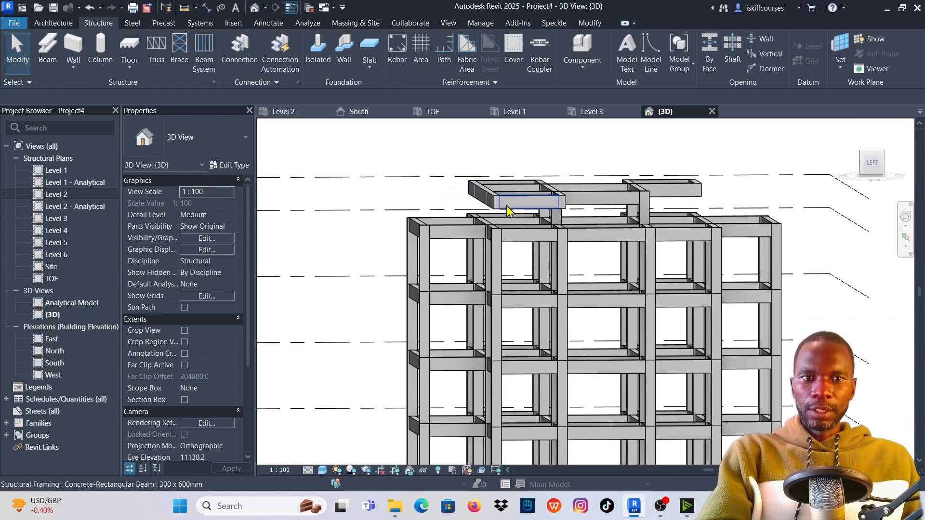
# Delete the unsupported Level 6 beams of the small overhanging bay on the right side of the structure.
pyautogui.scroll(-2, 529, 192)
pyautogui.keyDown('shift'); pyautogui.moveTo(577, 182); pyautogui.dragTo(833, 190, button='middle'); pyautogui.keyUp('shift')
pyautogui.scroll(5, 509, 219)
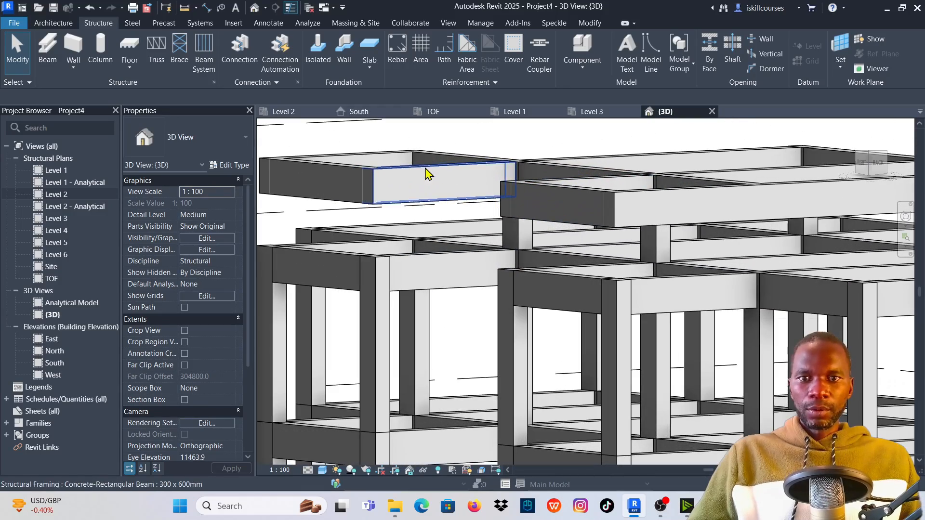
pyautogui.click(428, 173)
pyautogui.press('Escape')
pyautogui.scroll(-4, 381, 173)
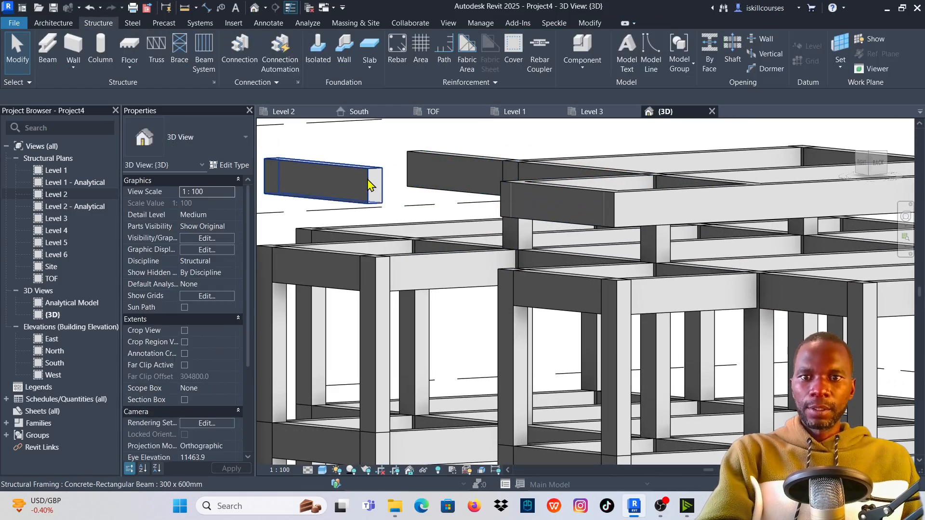
pyautogui.click(458, 165)
pyautogui.press('Escape')
pyautogui.scroll(-2, 477, 173)
pyautogui.scroll(-2, 477, 174)
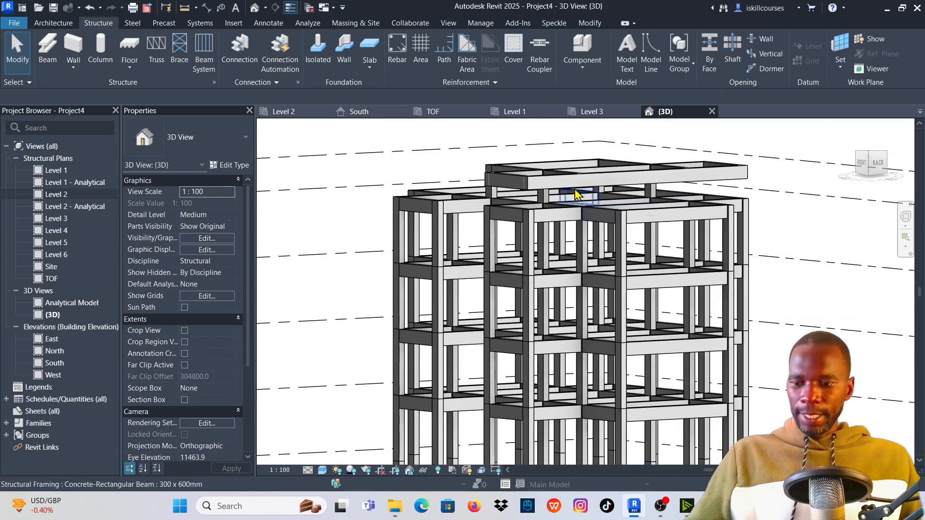
# Delete the two Level 6 beams that form the overhanging back-left corner, removing both together.
pyautogui.keyDown('shift'); pyautogui.moveTo(678, 219); pyautogui.dragTo(752, 278, button='middle'); pyautogui.keyUp('shift')
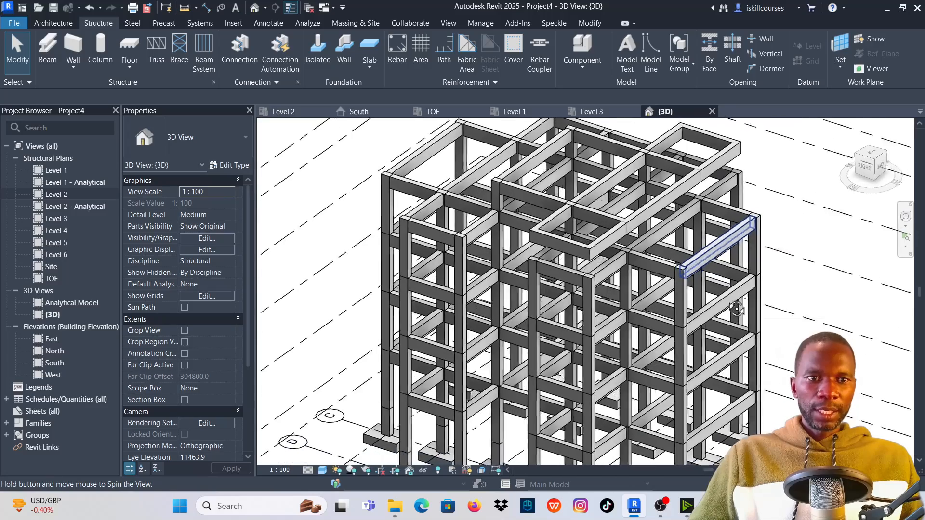
pyautogui.scroll(5, 616, 386)
pyautogui.scroll(1, 668, 262)
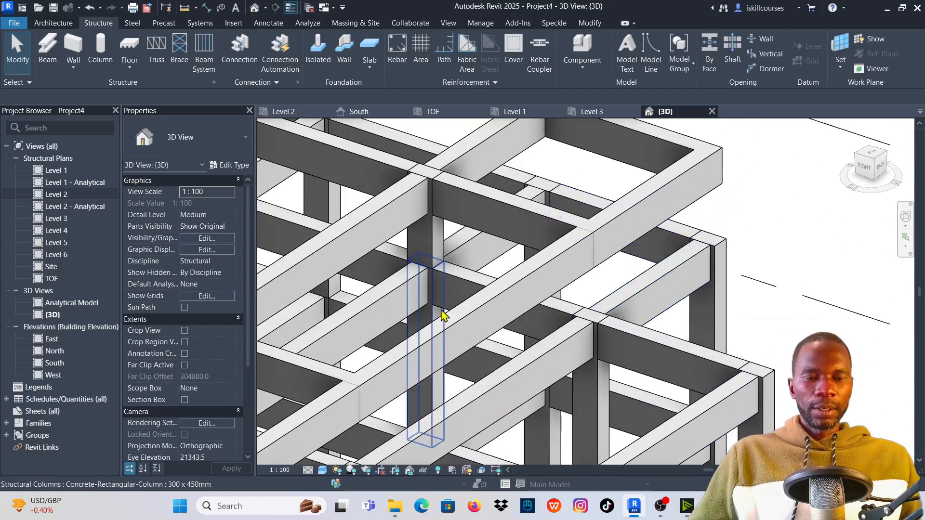
pyautogui.scroll(-1, 368, 361)
pyautogui.scroll(1, 573, 253)
pyautogui.click(614, 171)
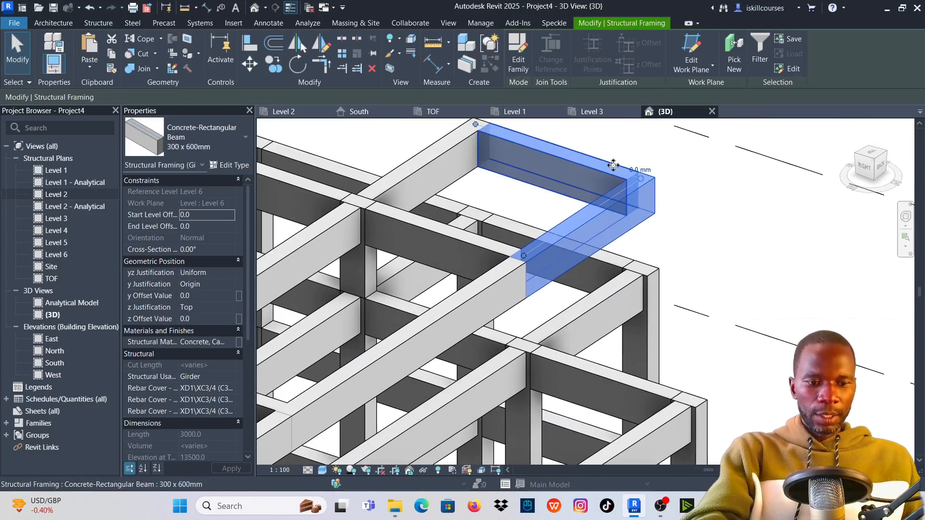
pyautogui.press('Delete')
pyautogui.scroll(-5, 578, 176)
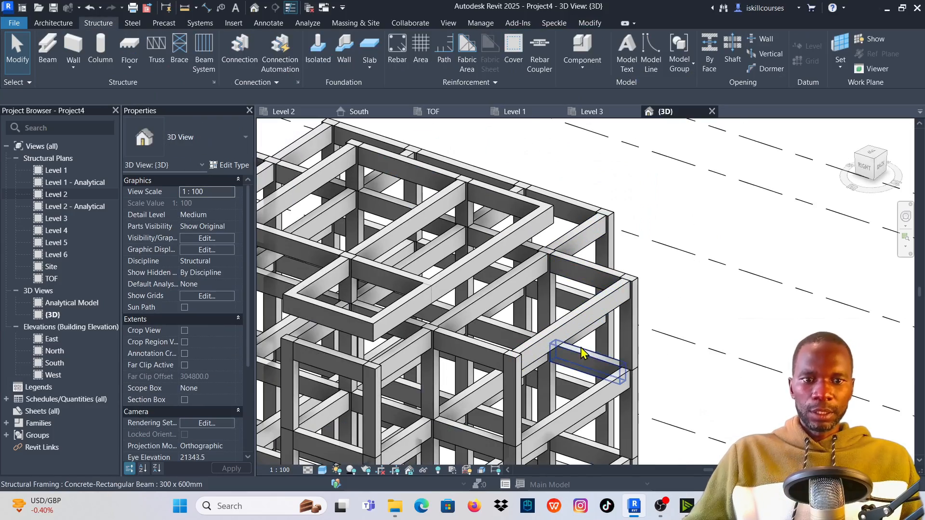
# Delete the grid A beams between grids 3 and 4 on Levels 5, 4, 3 and 2.
pyautogui.scroll(-1, 598, 269)
pyautogui.keyDown('shift'); pyautogui.moveTo(661, 298); pyautogui.dragTo(484, 258, button='middle'); pyautogui.keyUp('shift')
pyautogui.scroll(2, 519, 282)
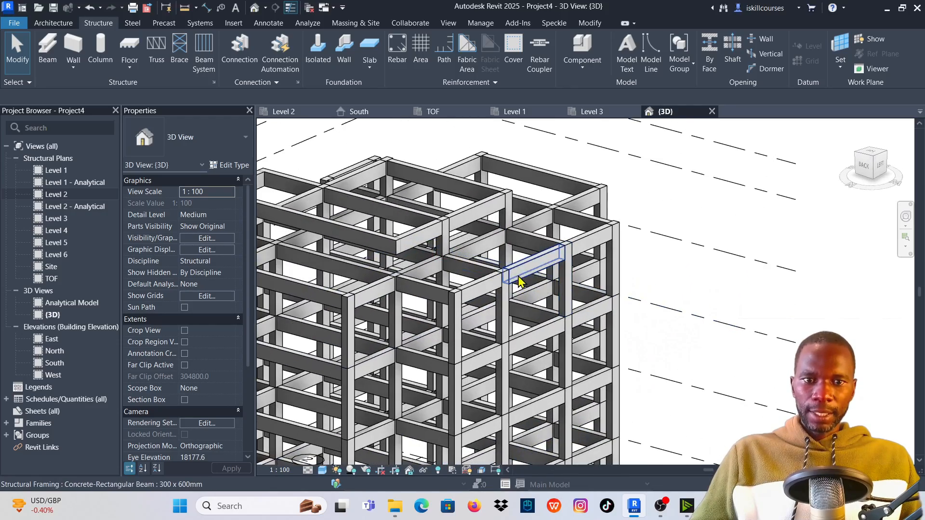
pyautogui.click(530, 270)
pyautogui.scroll(-4, 530, 270)
pyautogui.scroll(4, 561, 277)
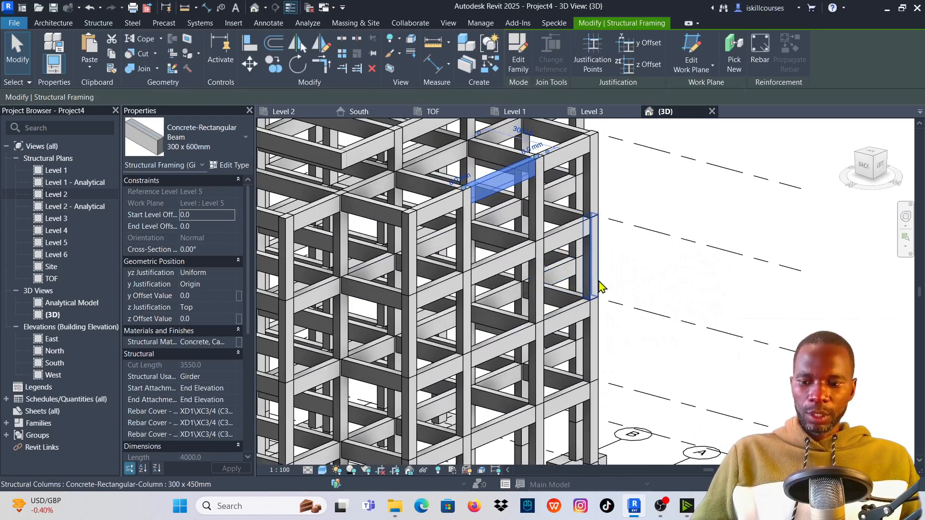
pyautogui.keyDown('ctrl'); pyautogui.click(512, 261); pyautogui.keyUp('ctrl')
pyautogui.keyDown('ctrl'); pyautogui.click(524, 342); pyautogui.keyUp('ctrl')
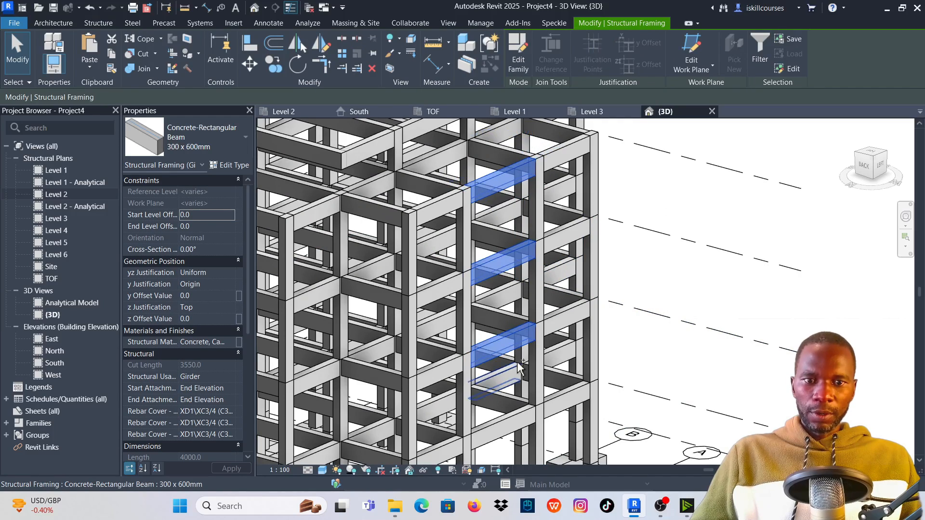
pyautogui.keyDown('ctrl'); pyautogui.click(510, 423); pyautogui.keyUp('ctrl')
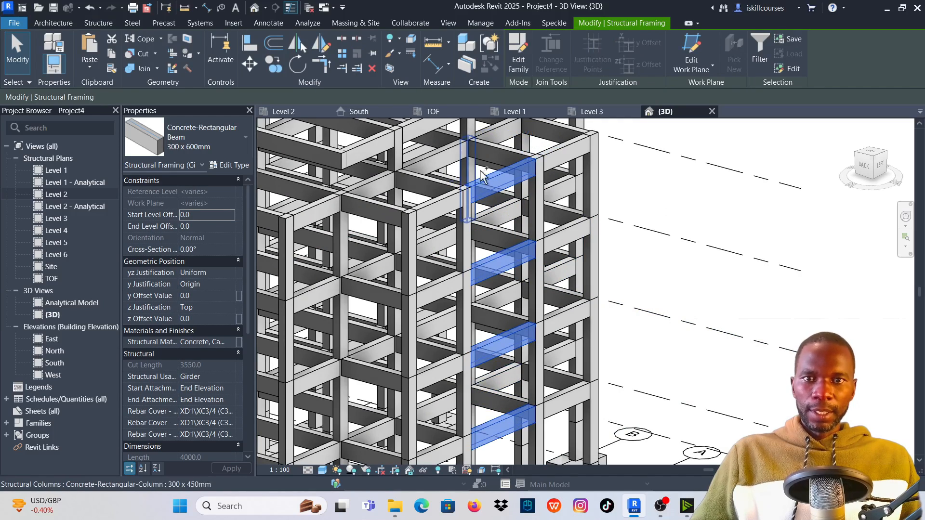
pyautogui.click(372, 68)
pyautogui.scroll(-2, 674, 311)
pyautogui.scroll(-2, 655, 309)
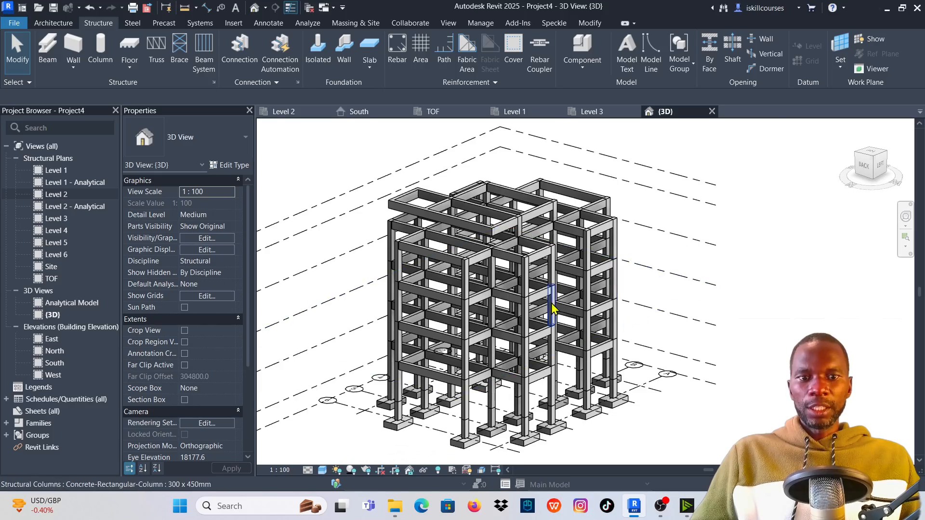
# Delete the remaining unsupported Level 6 beams overhanging the back of the structure one by one.
pyautogui.scroll(1, 508, 262)
pyautogui.moveTo(618, 262)
pyautogui.keyDown('shift'); pyautogui.mouseDown(button='middle')
pyautogui.moveTo(620, 213)
pyautogui.moveTo(602, 217)
pyautogui.moveTo(643, 269)
pyautogui.moveTo(619, 260)
pyautogui.mouseUp(button='middle'); pyautogui.keyUp('shift')
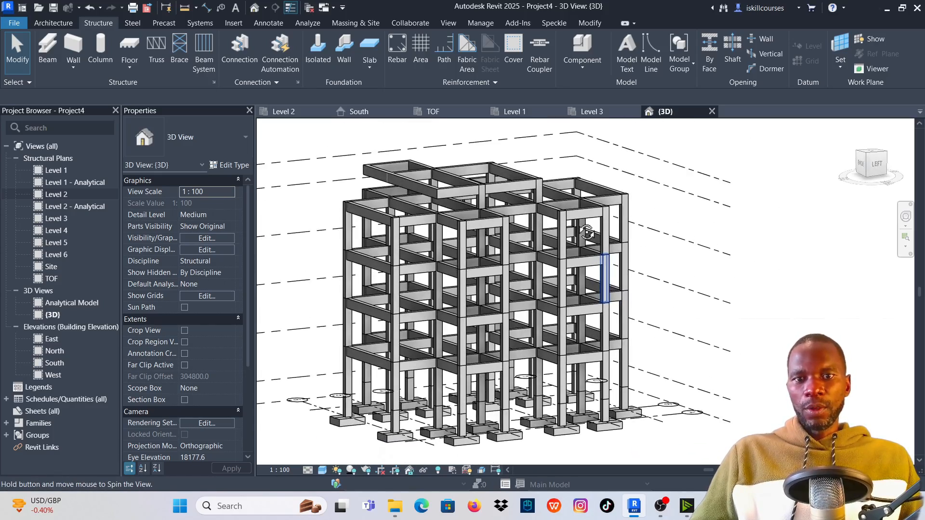
pyautogui.scroll(3, 406, 184)
pyautogui.click(408, 178)
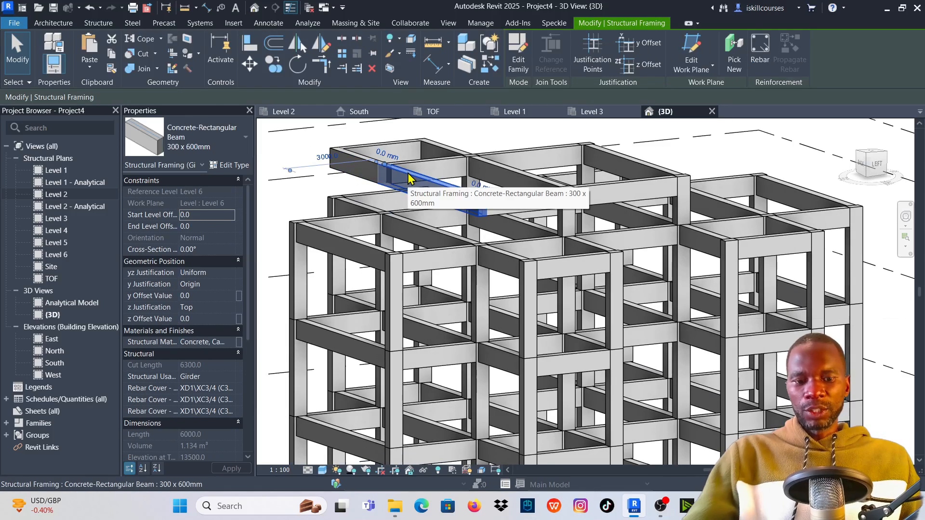
pyautogui.press('Delete')
pyautogui.click(440, 146)
pyautogui.press('Delete')
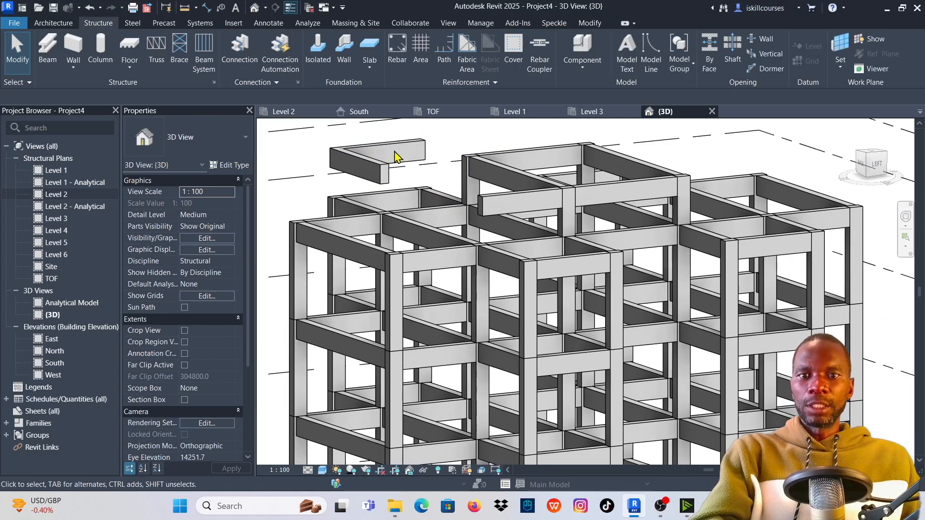
pyautogui.click(387, 153)
pyautogui.press('Delete')
pyautogui.click(373, 164)
pyautogui.press('Delete')
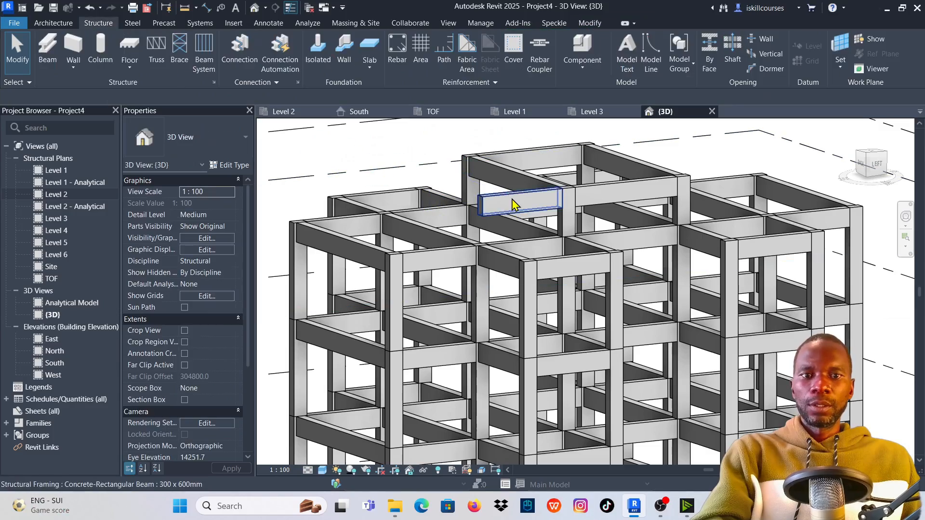
# Examine the cleaned-up frame from the front-left side, checking every floor for leftover unsupported beams.
pyautogui.scroll(-3, 549, 231)
pyautogui.keyDown('shift'); pyautogui.moveTo(580, 252); pyautogui.dragTo(446, 252, button='middle'); pyautogui.keyUp('shift')
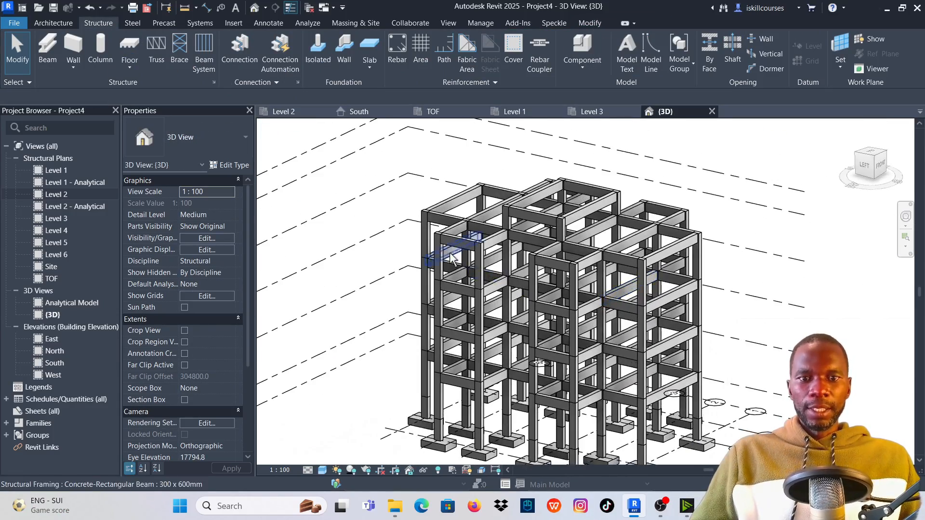
pyautogui.scroll(-2, 446, 252)
pyautogui.scroll(3, 521, 332)
pyautogui.scroll(-1, 605, 334)
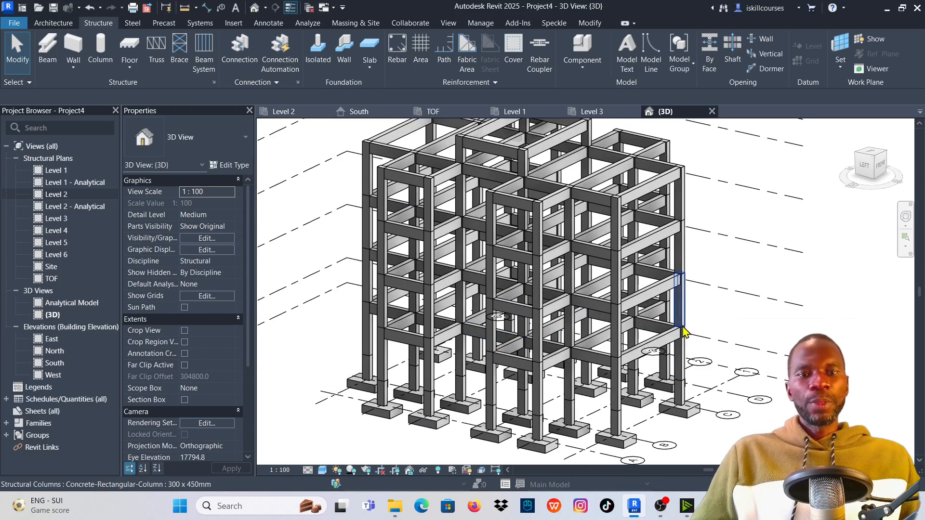
pyautogui.scroll(4, 602, 327)
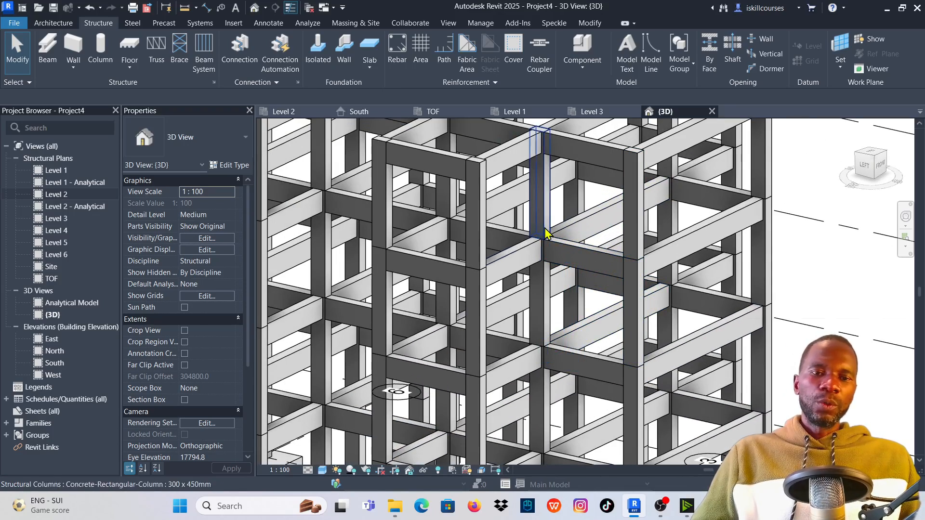
pyautogui.scroll(-1, 602, 308)
pyautogui.scroll(-3, 605, 301)
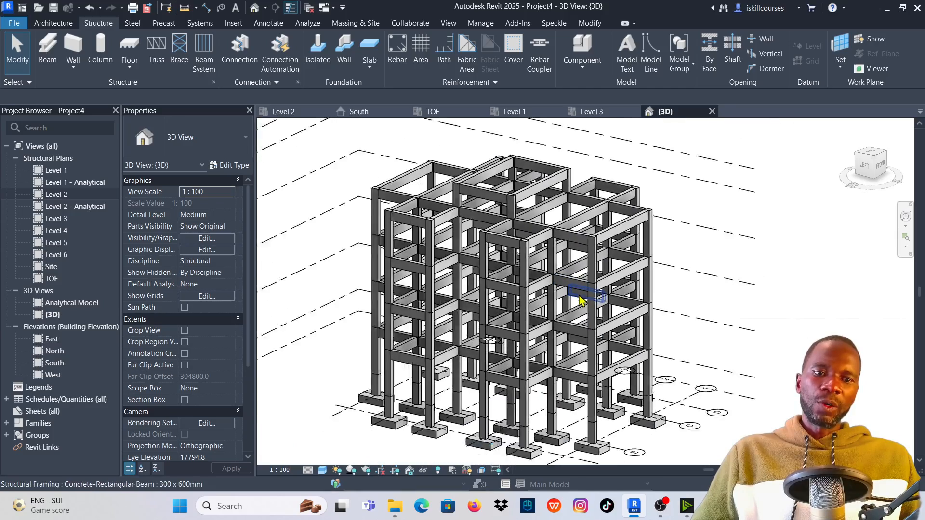
pyautogui.scroll(2, 670, 337)
pyautogui.keyDown('shift'); pyautogui.moveTo(729, 317); pyautogui.dragTo(733, 342, button='middle'); pyautogui.keyUp('shift')
pyautogui.scroll(-3, 626, 356)
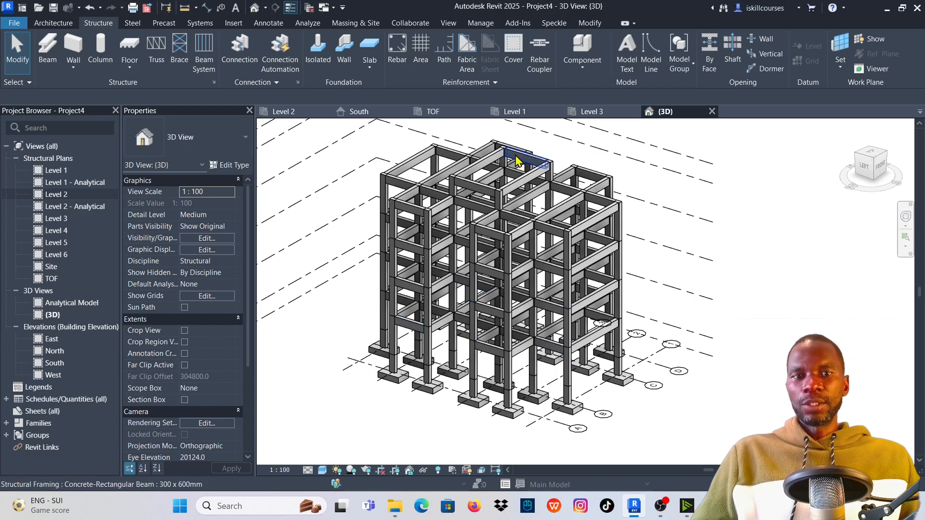
# Open the Level 2 structural plan and set its visual style to Shaded and its detail level to Fine.
pyautogui.click(284, 111)
pyautogui.scroll(-2, 442, 264)
pyautogui.scroll(5, 402, 265)
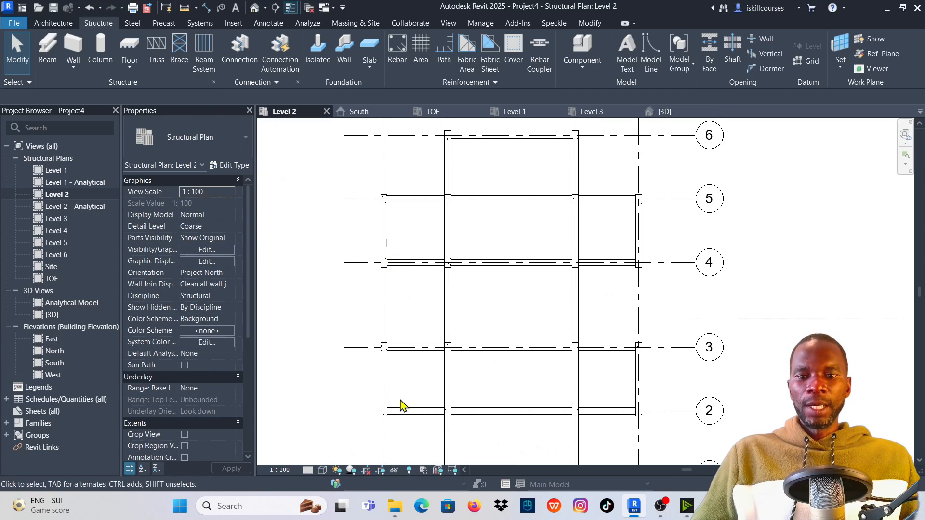
pyautogui.click(322, 470)
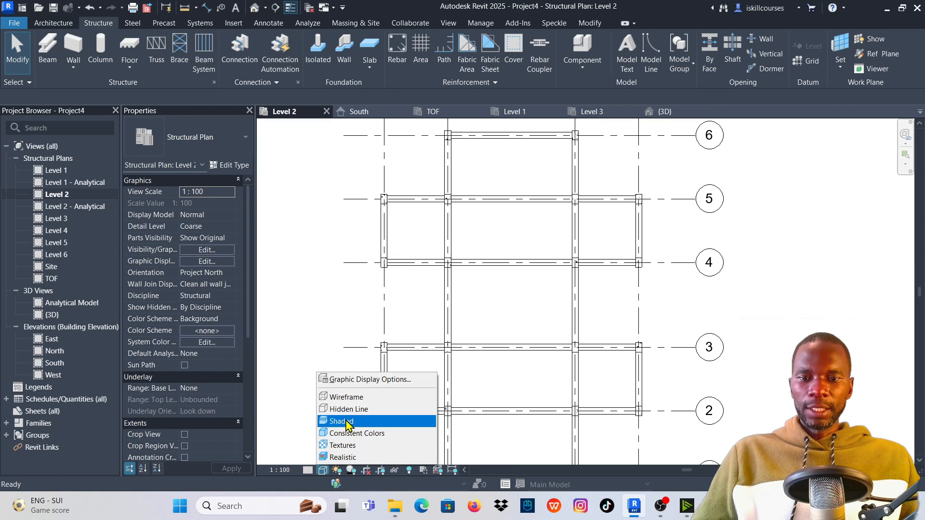
pyautogui.click(356, 420)
pyautogui.click(308, 470)
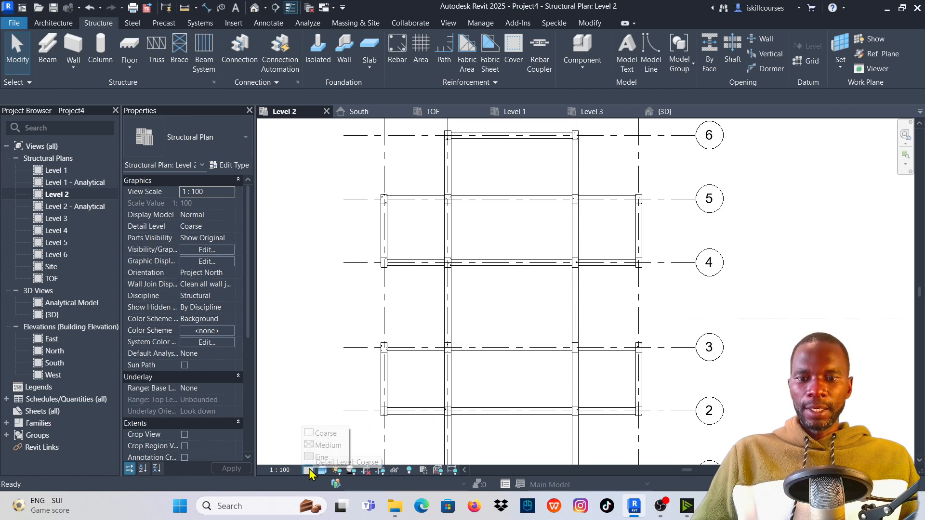
pyautogui.click(321, 456)
pyautogui.scroll(-1, 464, 315)
pyautogui.scroll(1, 467, 291)
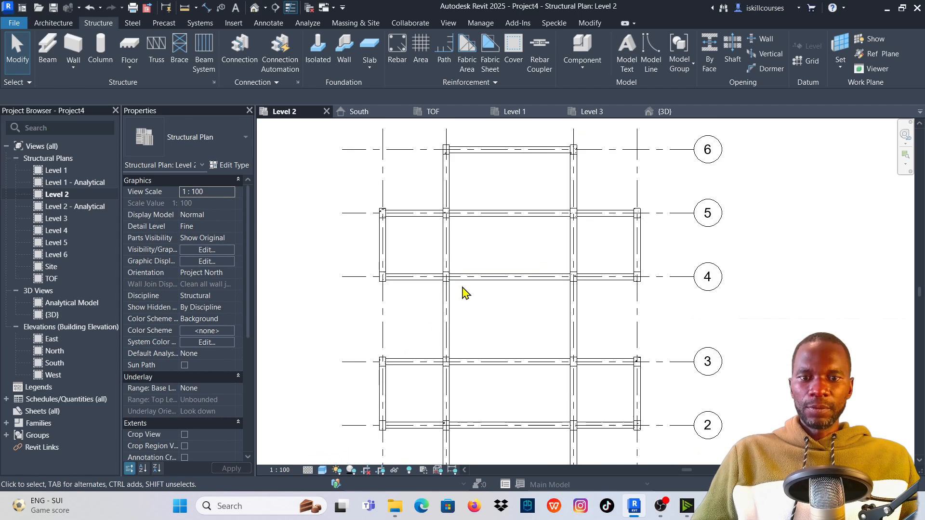
pyautogui.scroll(-2, 487, 254)
pyautogui.scroll(4, 462, 213)
pyautogui.scroll(-2, 452, 225)
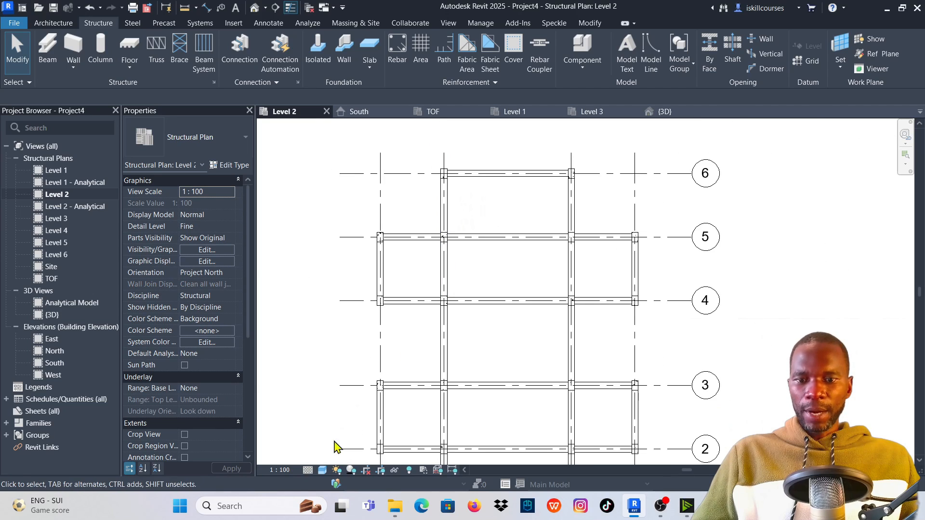
pyautogui.click(322, 470)
pyautogui.click(357, 419)
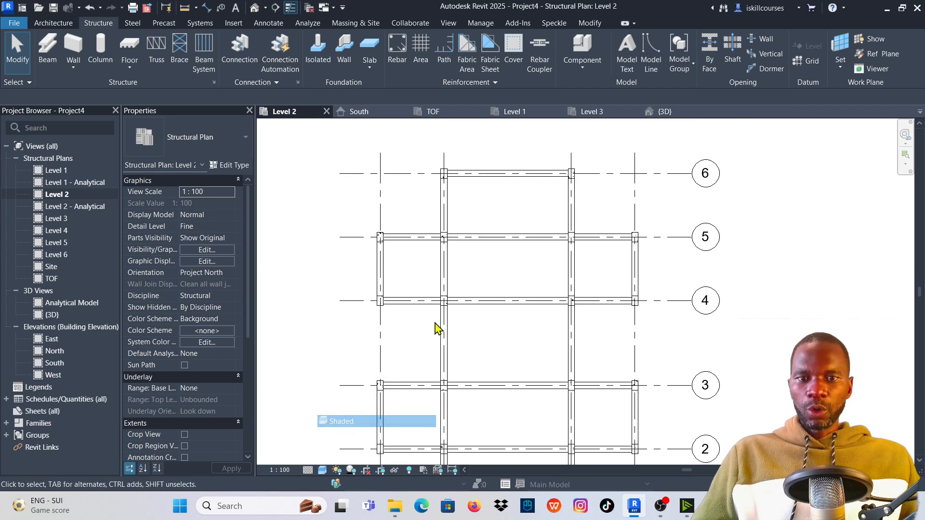
pyautogui.scroll(-1, 439, 269)
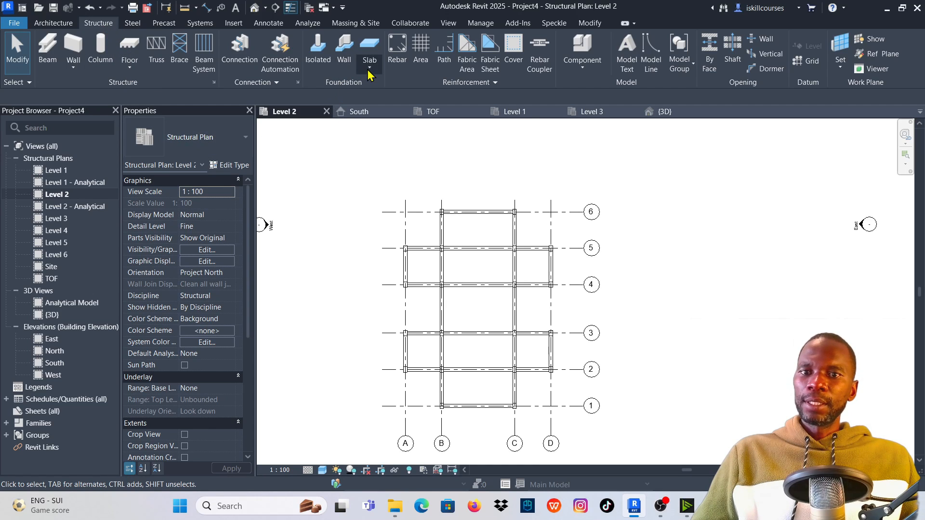
# Start a structural floor on Level 2 using the Generic 300mm floor type.
pyautogui.click(129, 72)
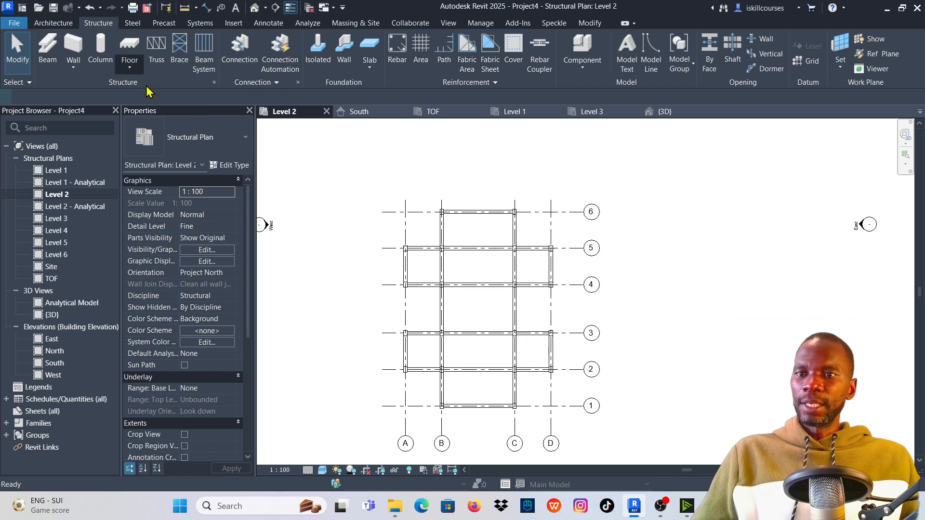
pyautogui.click(145, 88)
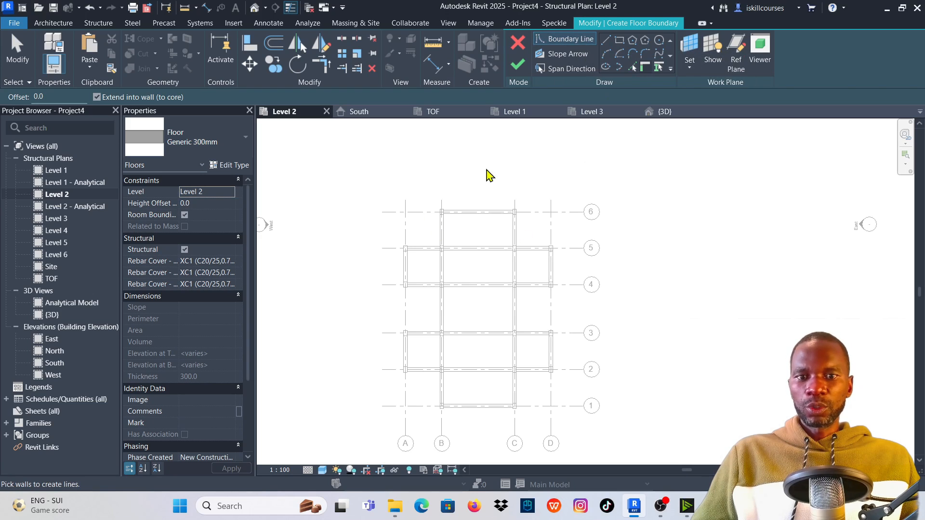
pyautogui.scroll(-2, 496, 240)
pyautogui.scroll(2, 446, 272)
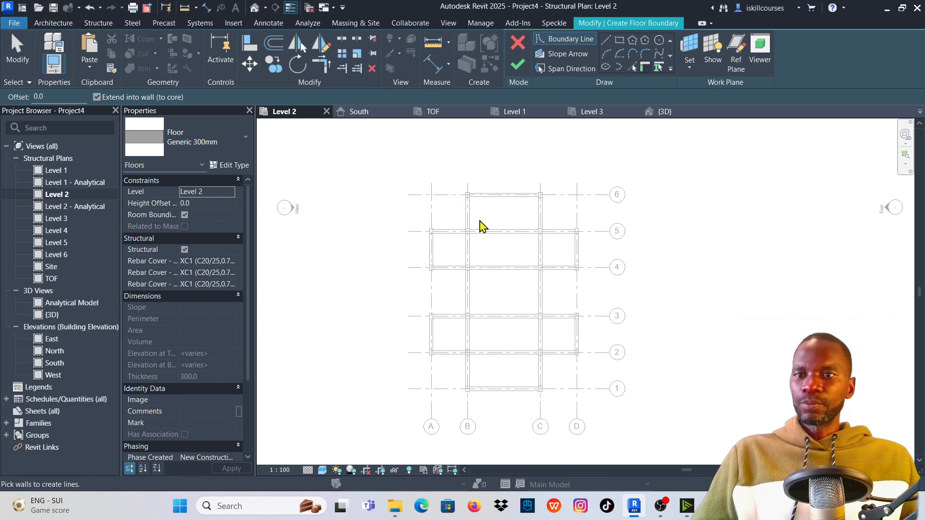
pyautogui.click(237, 142)
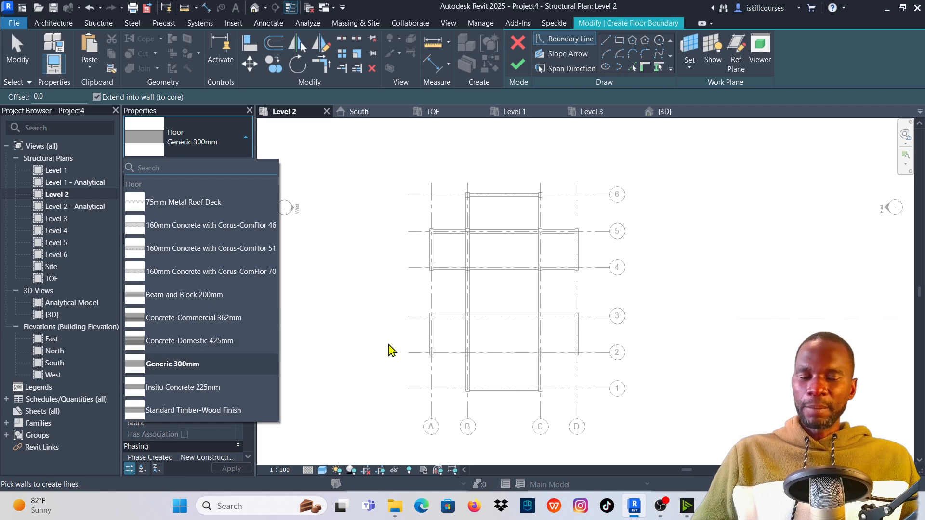
pyautogui.click(173, 364)
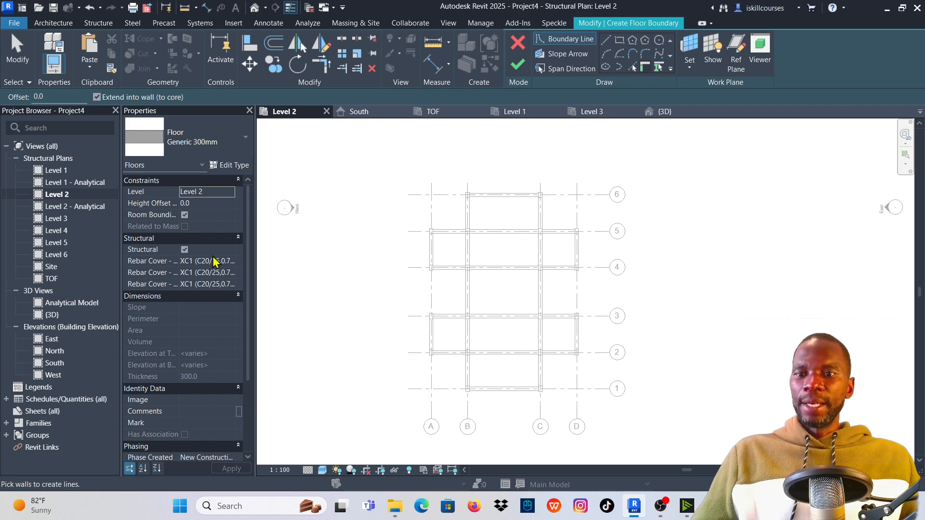
# Duplicate the Generic 300mm floor type and set the copy's structure layer thickness to 150 mm.
pyautogui.click(221, 165)
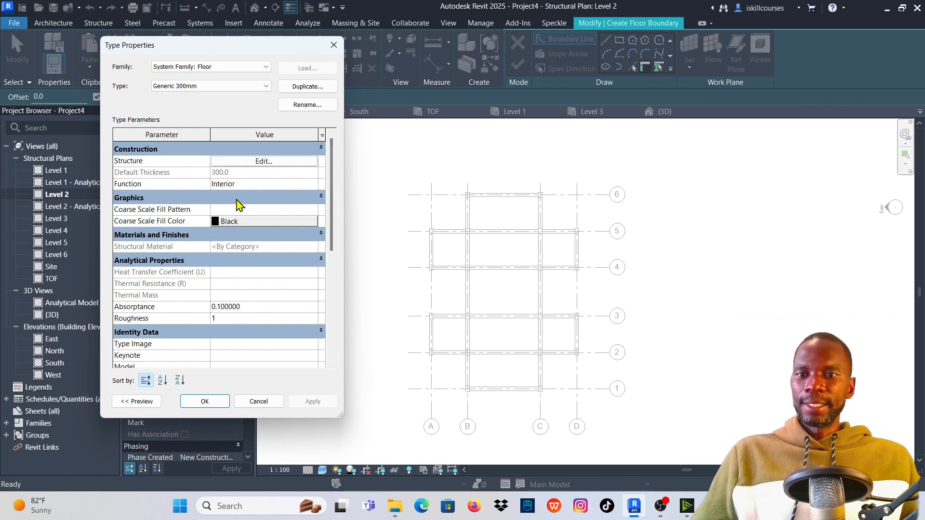
pyautogui.click(307, 88)
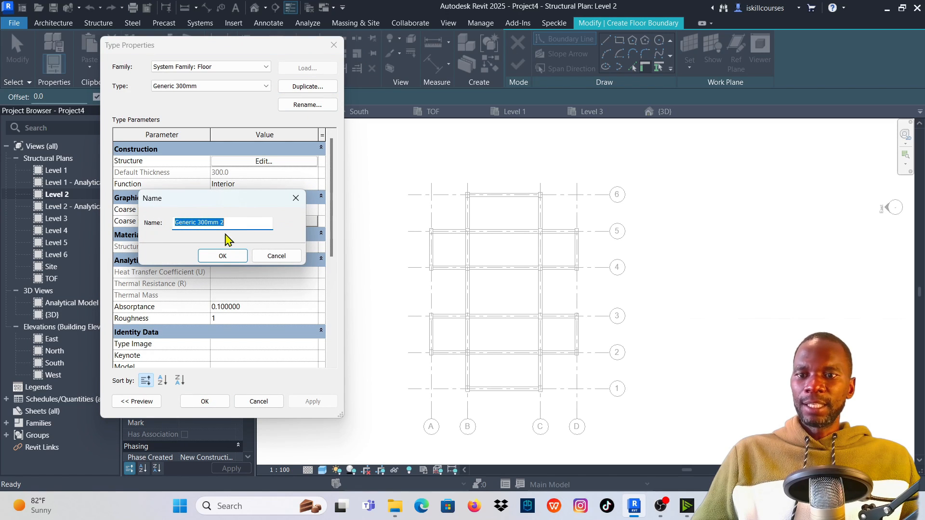
pyautogui.click(222, 257)
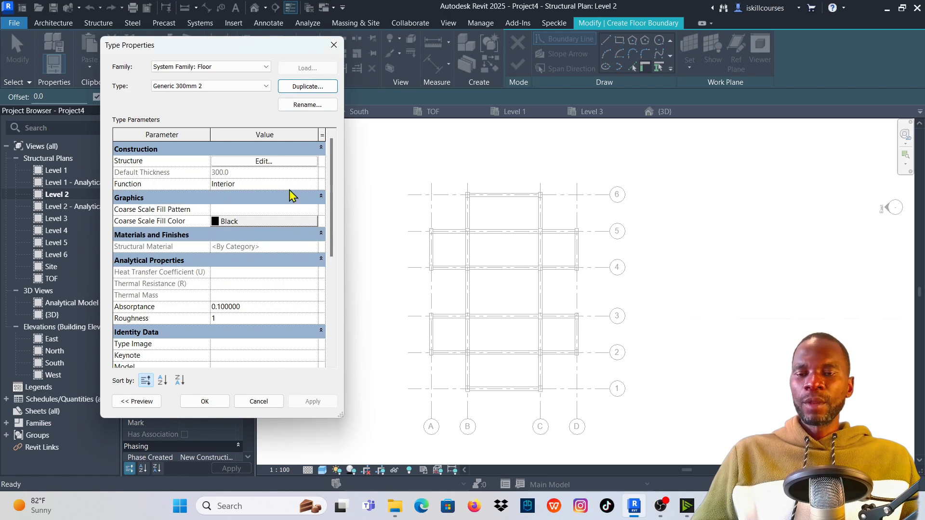
pyautogui.moveTo(202, 43)
pyautogui.mouseDown()
pyautogui.moveTo(242, 114)
pyautogui.moveTo(198, 47)
pyautogui.mouseUp()
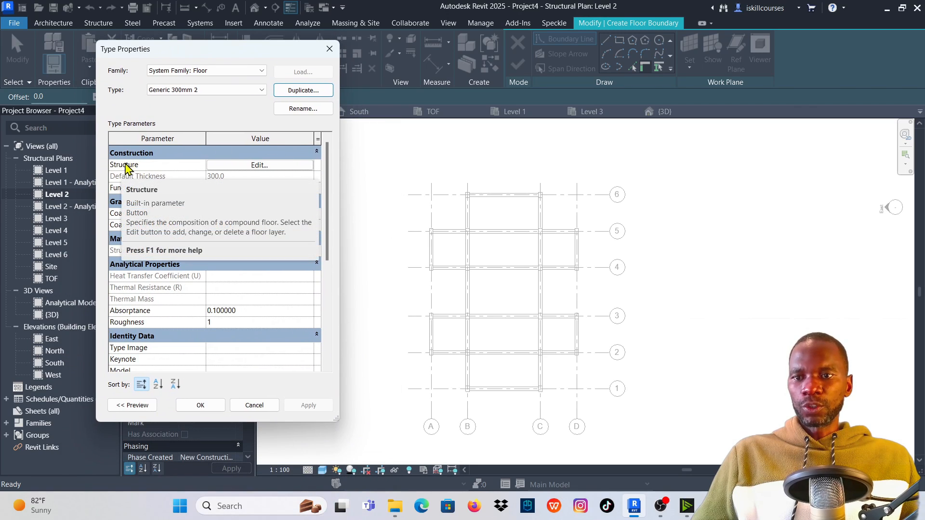
pyautogui.click(259, 166)
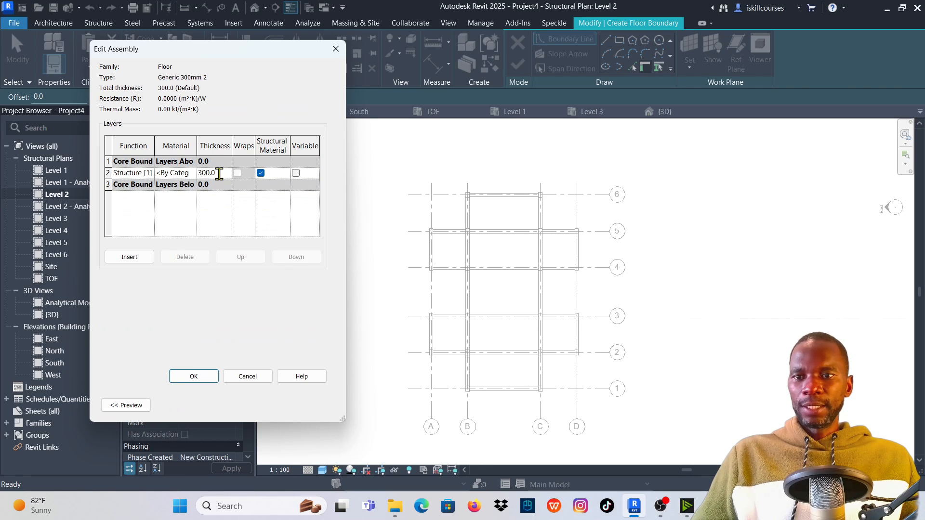
pyautogui.write('150')
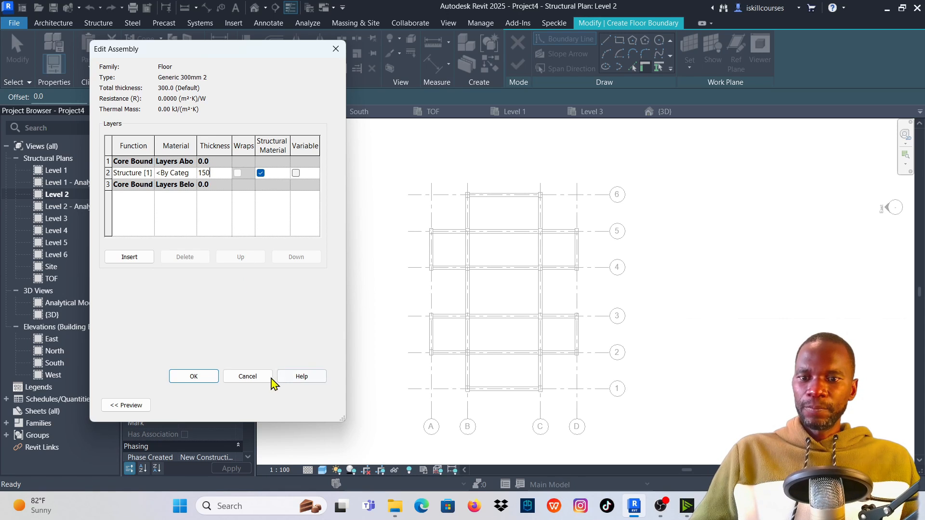
pyautogui.click(195, 377)
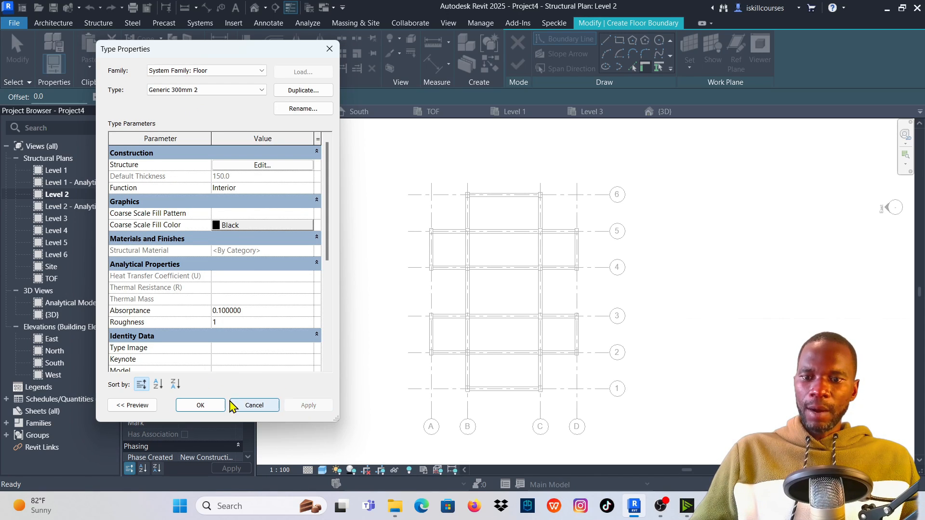
pyautogui.click(201, 405)
pyautogui.scroll(-2, 518, 266)
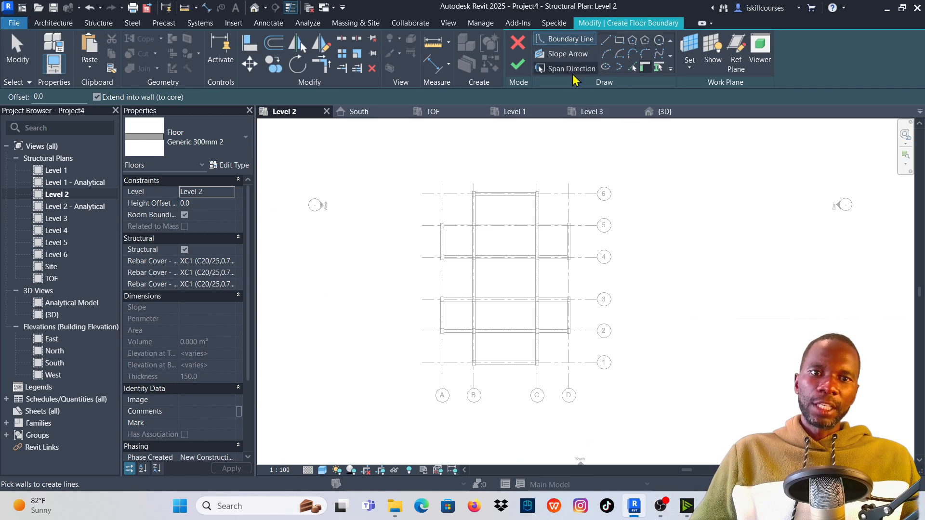
pyautogui.click(567, 42)
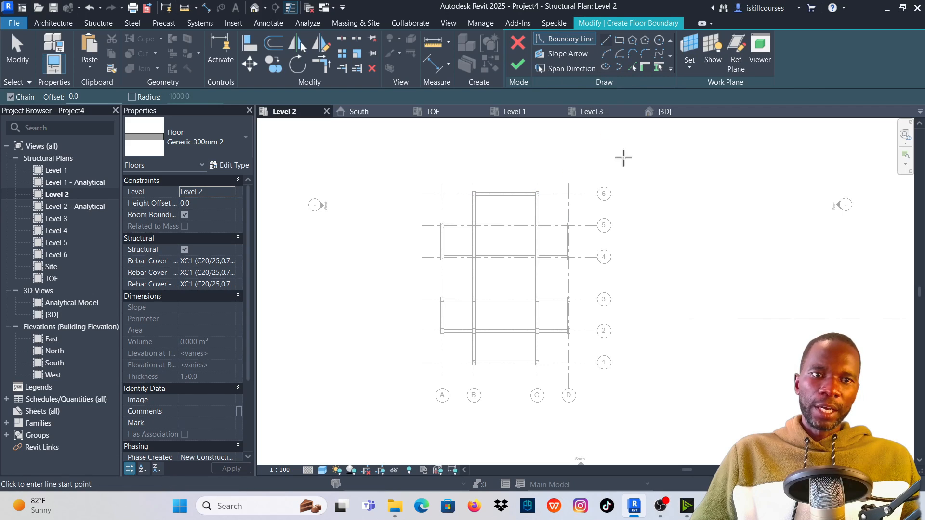
pyautogui.click(658, 68)
pyautogui.scroll(4, 486, 195)
pyautogui.scroll(1, 486, 196)
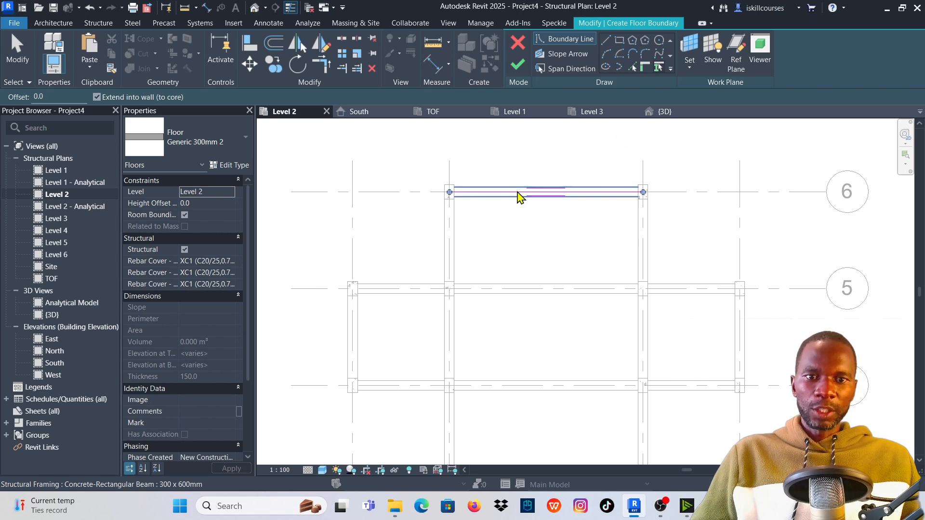
pyautogui.scroll(-2, 562, 206)
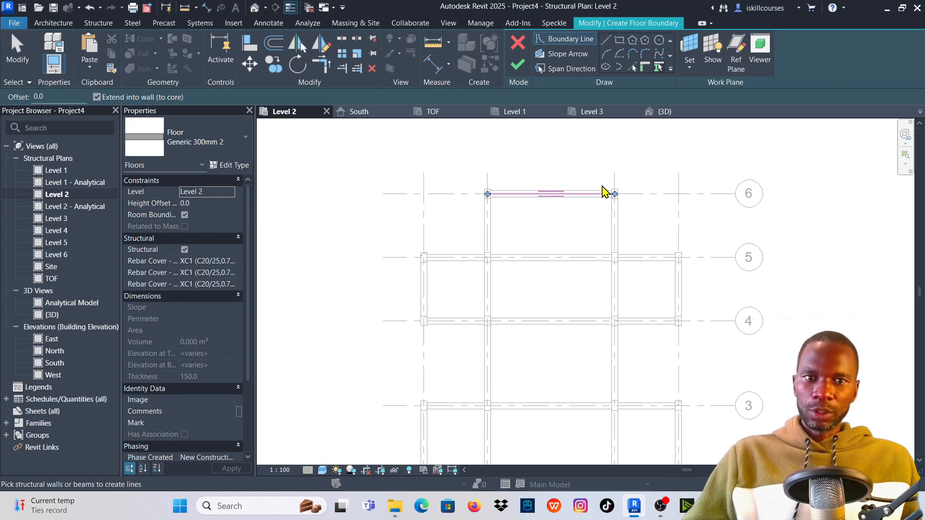
pyautogui.scroll(2, 605, 192)
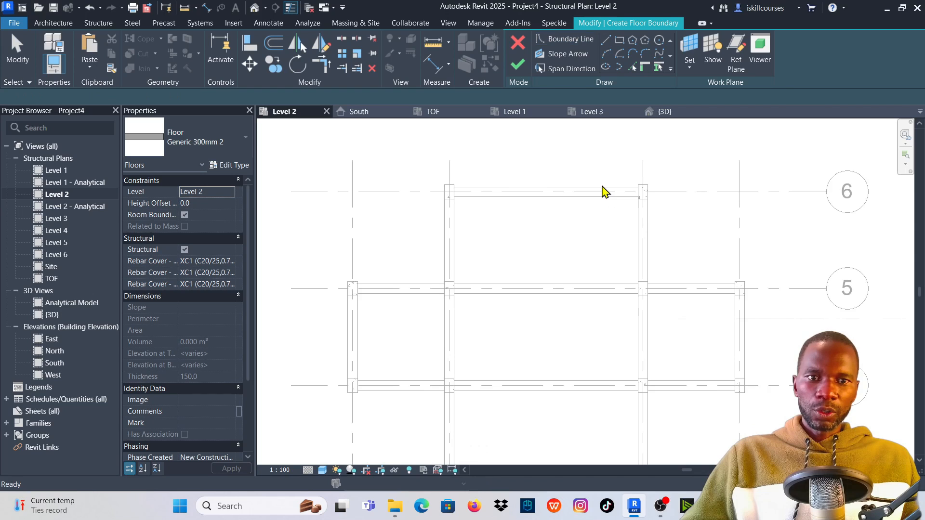
# Draw a floor boundary line along the outer edge of the grid 6 beam between grids B and C.
pyautogui.click(608, 43)
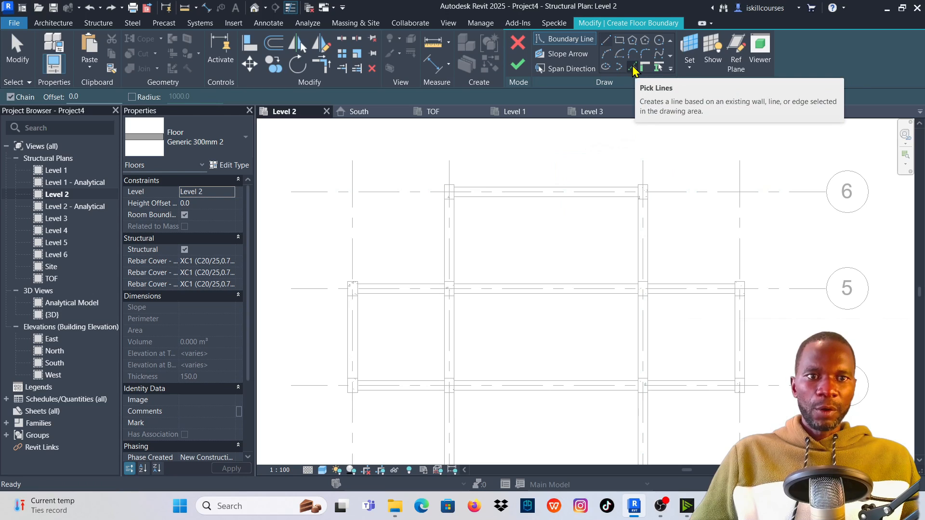
pyautogui.scroll(3, 484, 182)
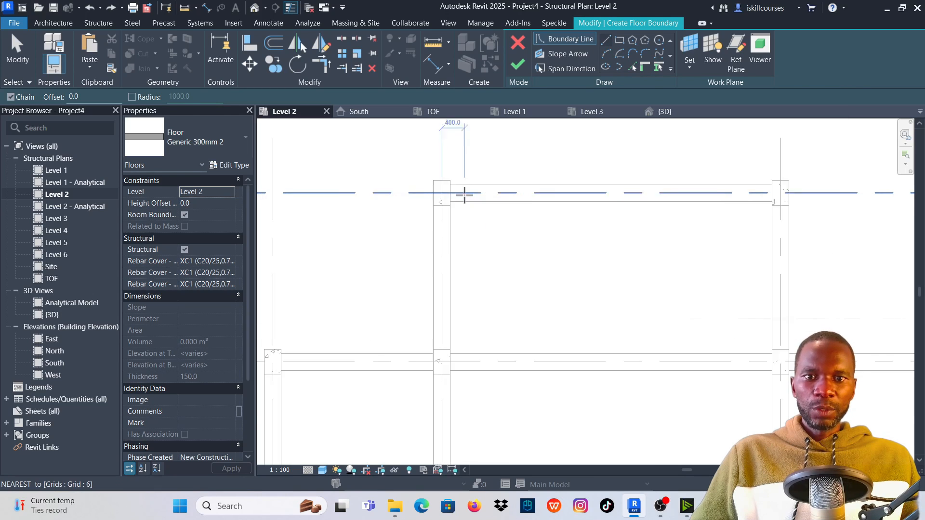
pyautogui.click(454, 187)
pyautogui.scroll(2, 684, 183)
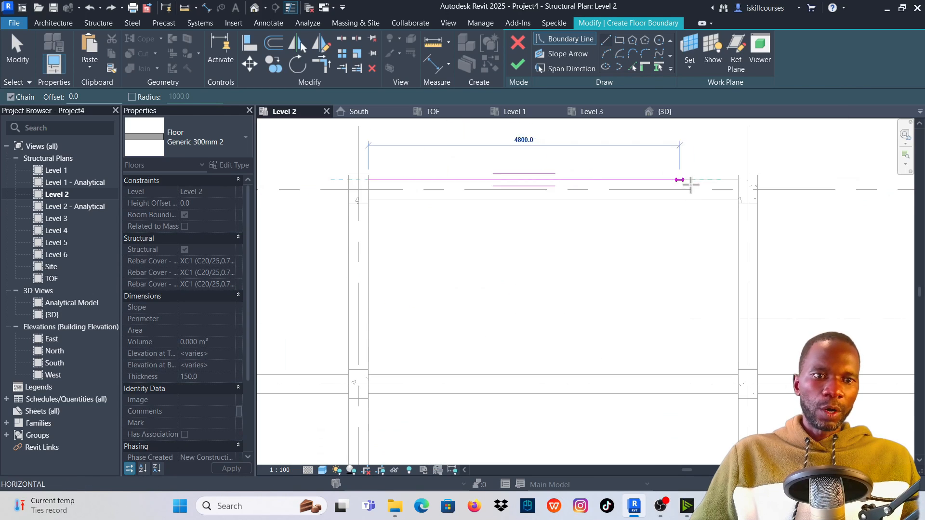
pyautogui.click(738, 180)
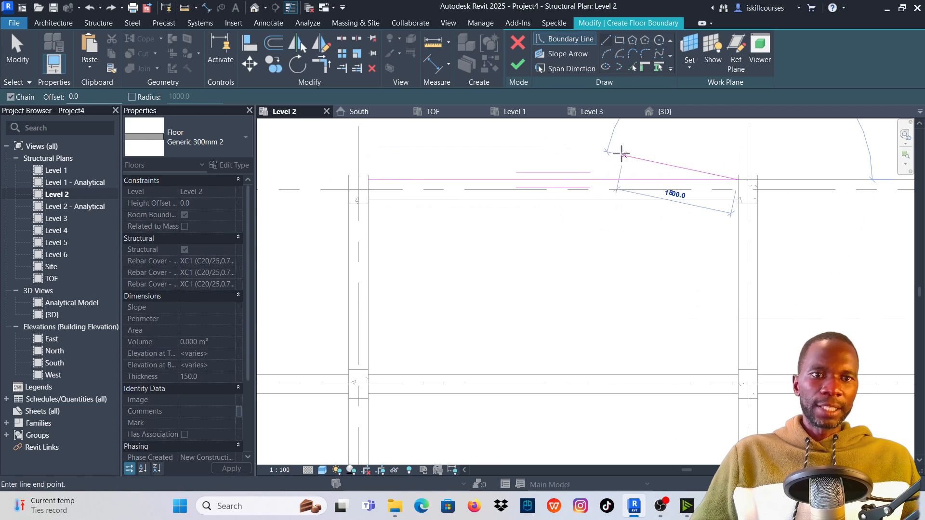
# With Pick Lines, add boundary lines along the outer beam edges of the grid A–B bay between grids 5 and 4.
pyautogui.click(633, 67)
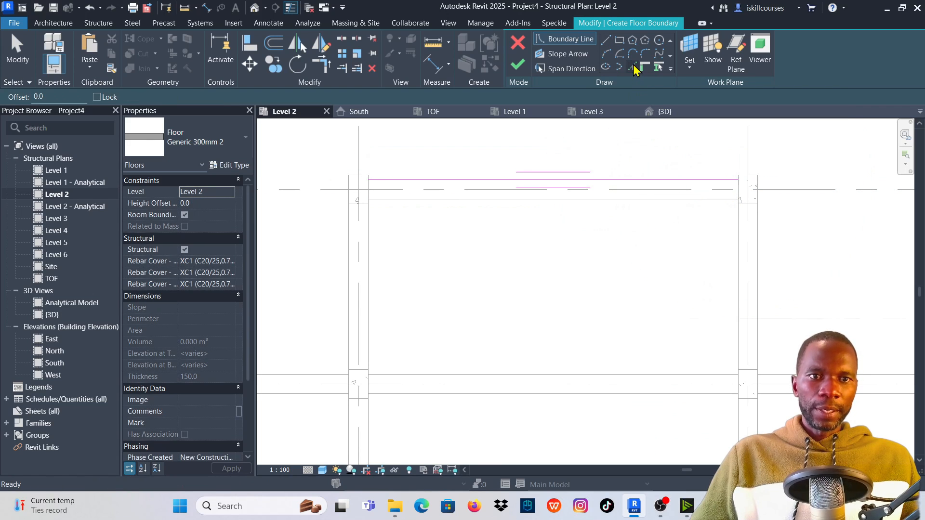
pyautogui.scroll(-5, 626, 176)
pyautogui.scroll(4, 421, 259)
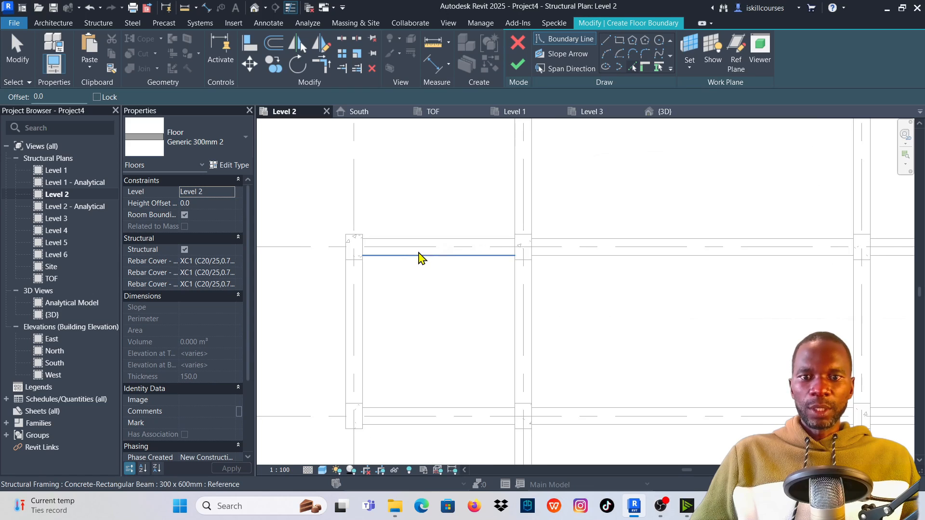
pyautogui.scroll(1, 421, 259)
pyautogui.click(334, 317)
pyautogui.scroll(-5, 454, 147)
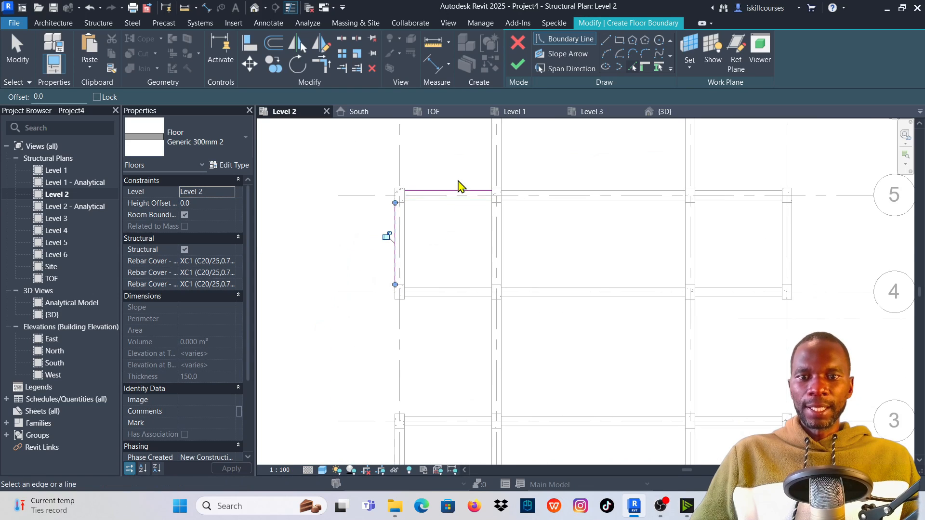
pyautogui.scroll(4, 447, 306)
pyautogui.click(447, 297)
pyautogui.scroll(-3, 496, 189)
pyautogui.scroll(2, 501, 295)
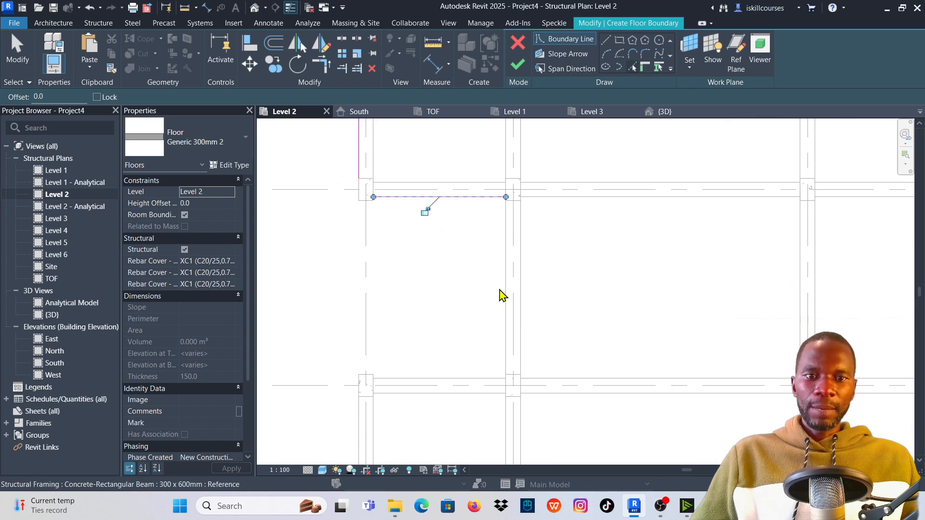
# Add boundary lines along the outer edges of the grid B beam between grids 4 and 3 and the grid A beam between 3 and 2.
pyautogui.click(502, 275)
pyautogui.scroll(-2, 471, 221)
pyautogui.scroll(3, 413, 302)
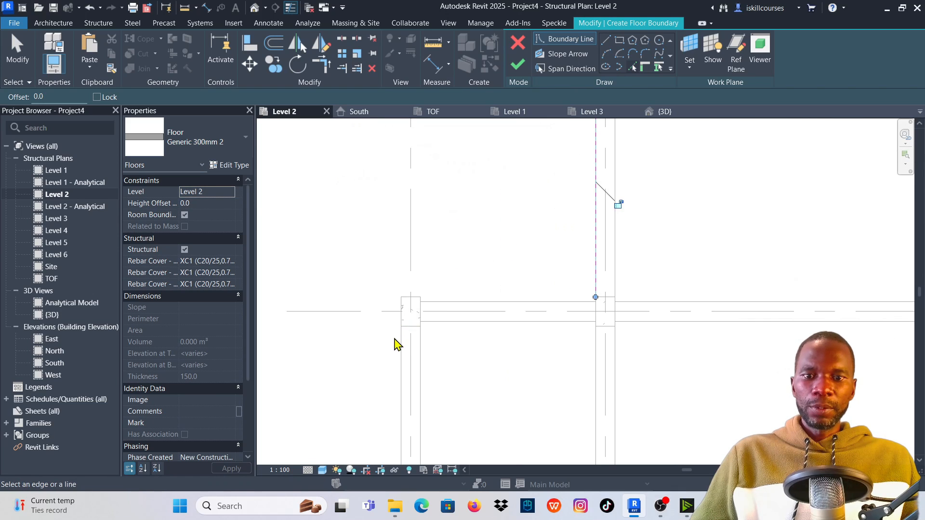
pyautogui.click(400, 344)
pyautogui.scroll(-4, 444, 214)
pyautogui.scroll(4, 471, 298)
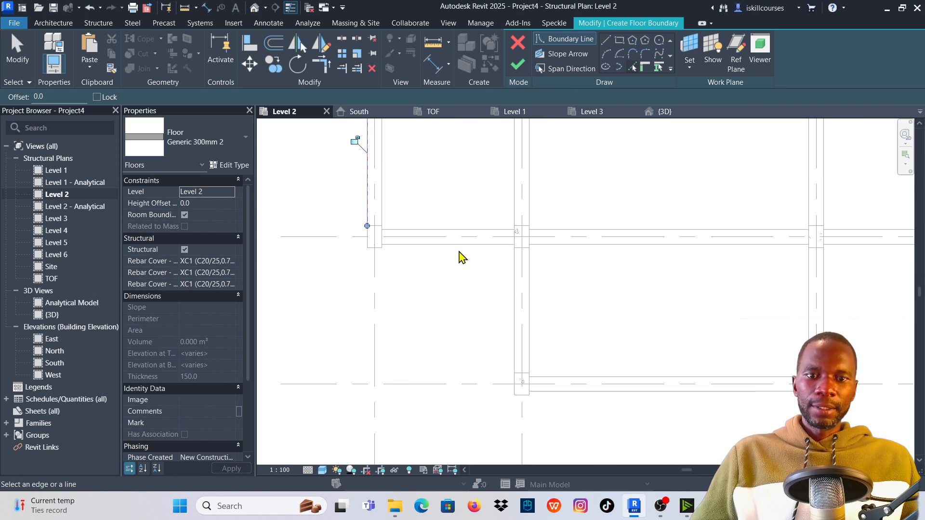
# Continue the boundary along the outer beam edges of grid 2 from A to B, grid B from 2 to 1, and grid 1 from B to C.
pyautogui.click(459, 251)
pyautogui.click(514, 301)
pyautogui.scroll(-2, 496, 207)
pyautogui.scroll(2, 589, 310)
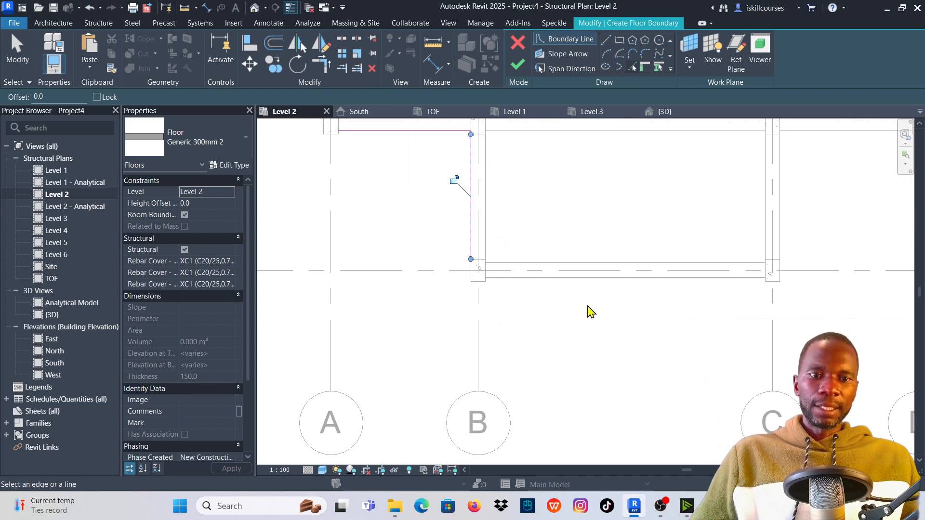
pyautogui.click(588, 279)
pyautogui.scroll(-3, 598, 303)
pyautogui.scroll(5, 599, 284)
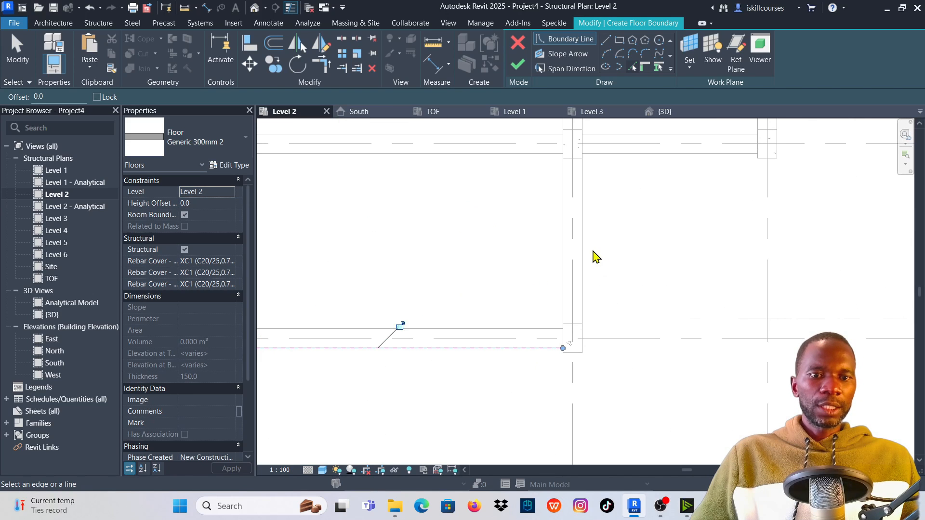
# Continue the boundary along the outer beam edges of grid C from 1 to 2, grid 2 from C to D, and grid D from 2 to 3.
pyautogui.click(593, 253)
pyautogui.click(668, 164)
pyautogui.scroll(-3, 604, 320)
pyautogui.scroll(4, 684, 215)
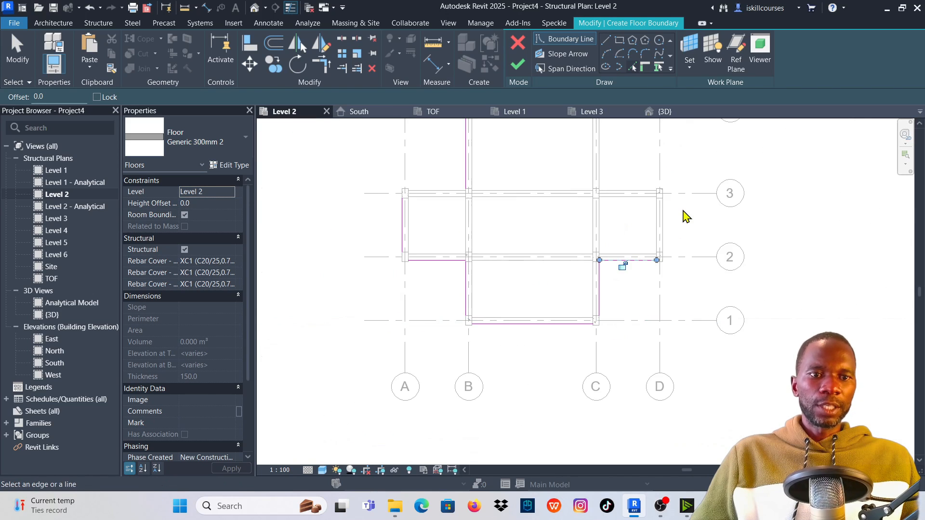
pyautogui.scroll(-3, 631, 280)
pyautogui.scroll(3, 616, 238)
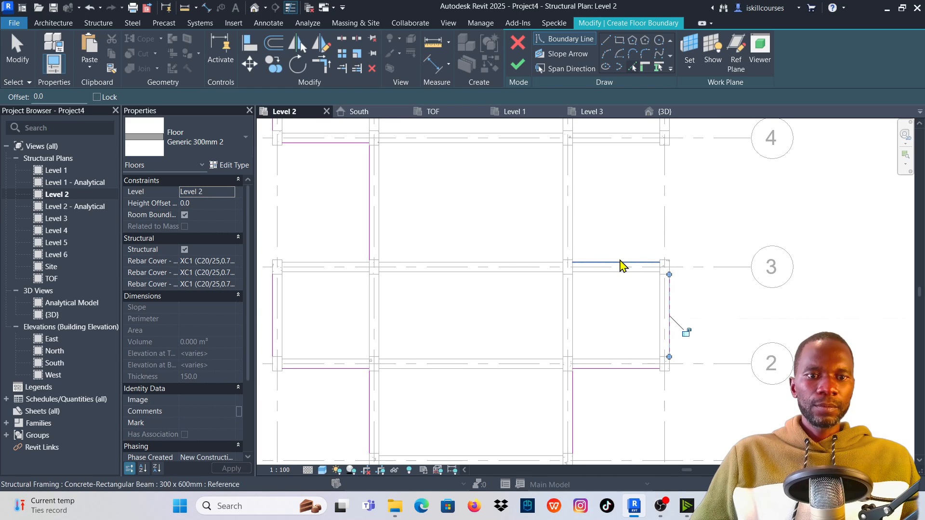
# Continue the boundary along the outer beam edges of grid 3 from D to C, grid C from 3 to 4, and grid 4 from C to D.
pyautogui.click(573, 191)
pyautogui.scroll(-2, 634, 169)
pyautogui.scroll(2, 597, 229)
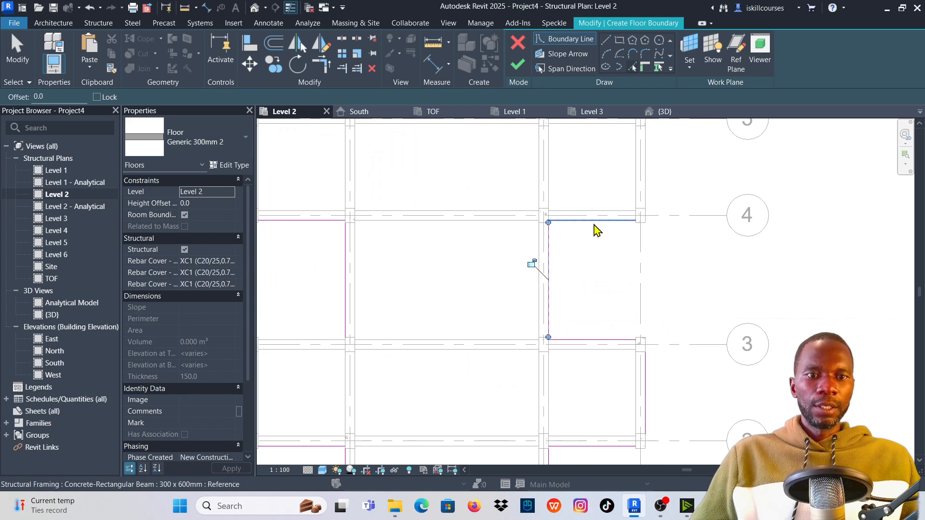
pyautogui.click(597, 229)
pyautogui.scroll(-3, 631, 295)
pyautogui.scroll(3, 641, 236)
# Continue the boundary along the outer beam edges of grid D from 4 to 5, grid 5 from D to C, and grid C from 5 to 6.
pyautogui.click(622, 253)
pyautogui.scroll(3, 583, 157)
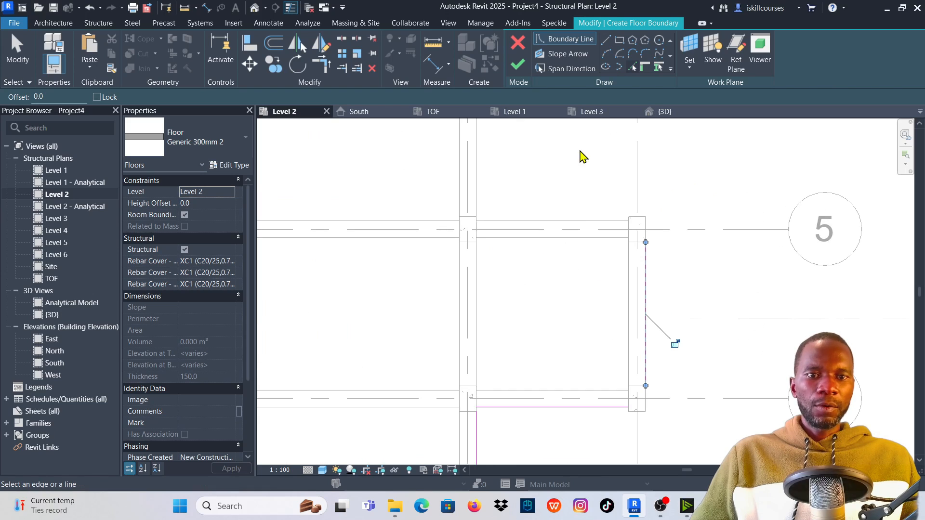
pyautogui.click(572, 223)
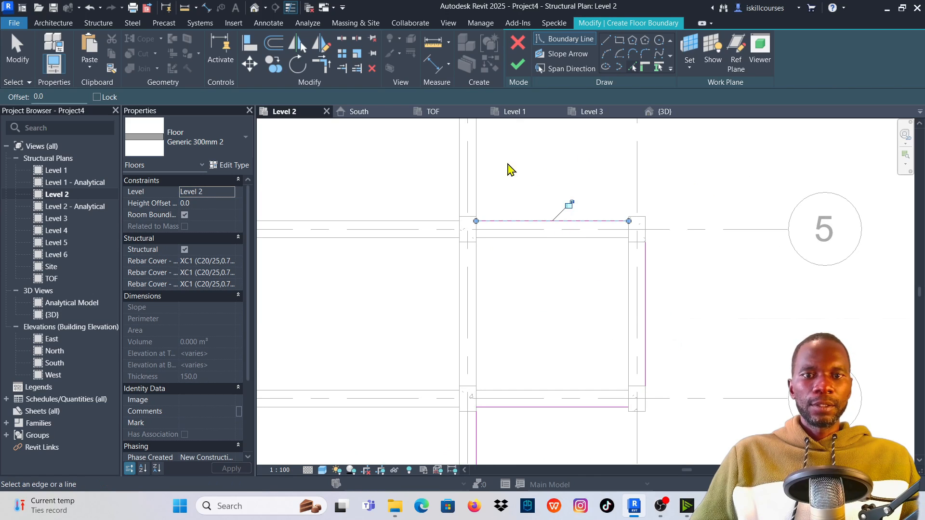
pyautogui.click(478, 169)
pyautogui.scroll(-3, 504, 246)
pyautogui.scroll(-3, 567, 213)
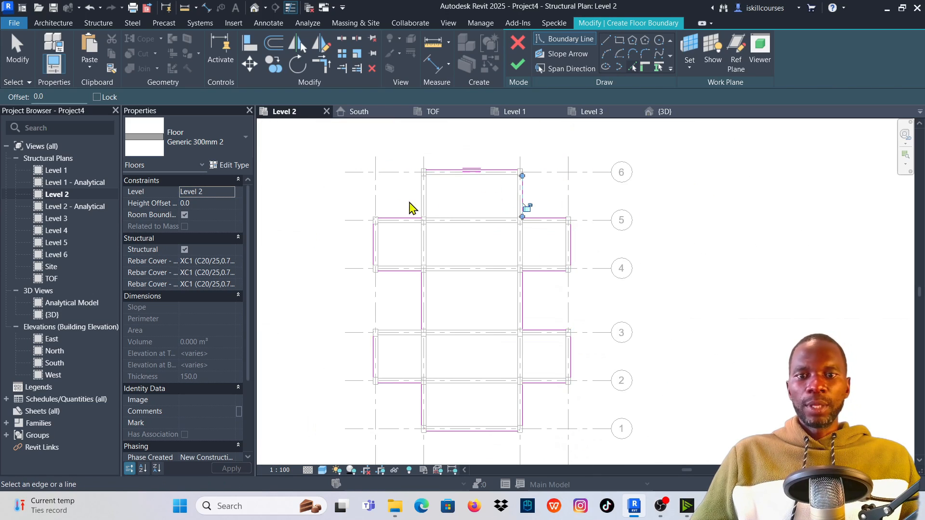
# Try to finish the Level 2 floor boundary sketch, then continue editing its lines.
pyautogui.scroll(2, 411, 208)
pyautogui.scroll(4, 444, 151)
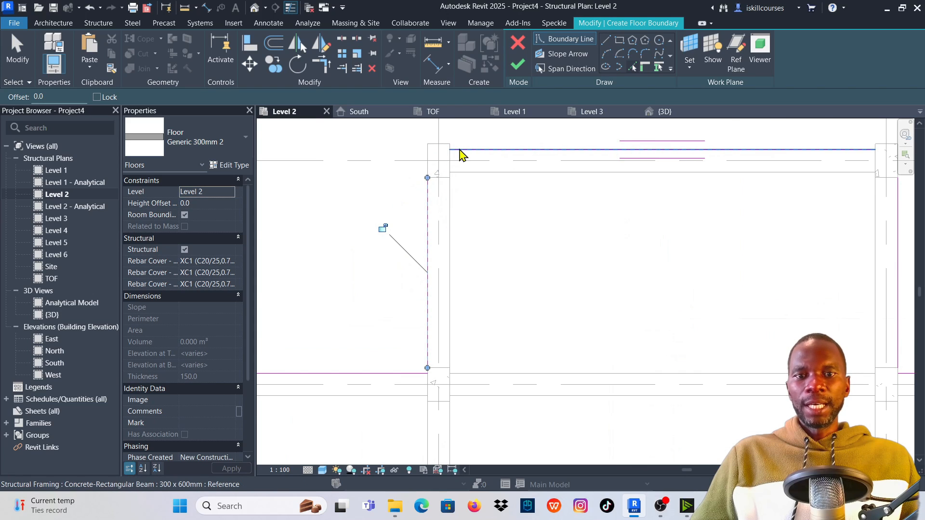
pyautogui.scroll(2, 456, 169)
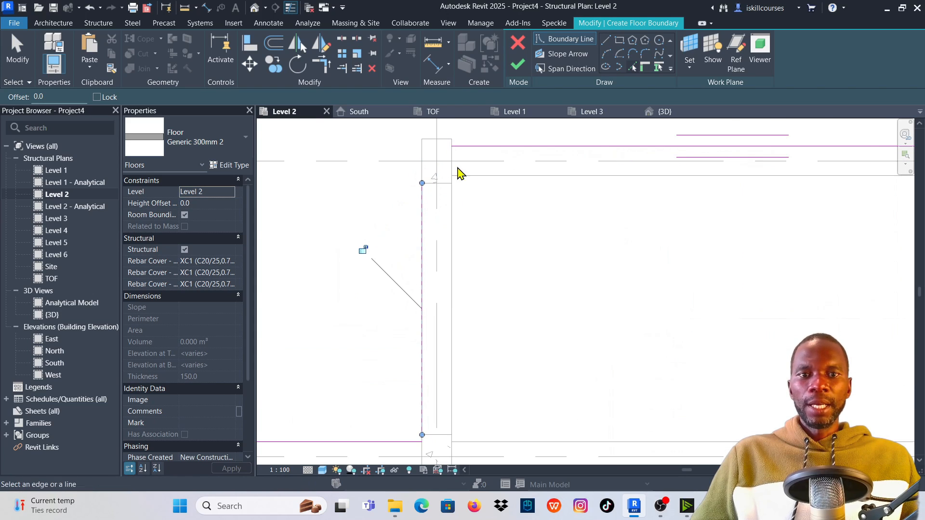
pyautogui.click(519, 66)
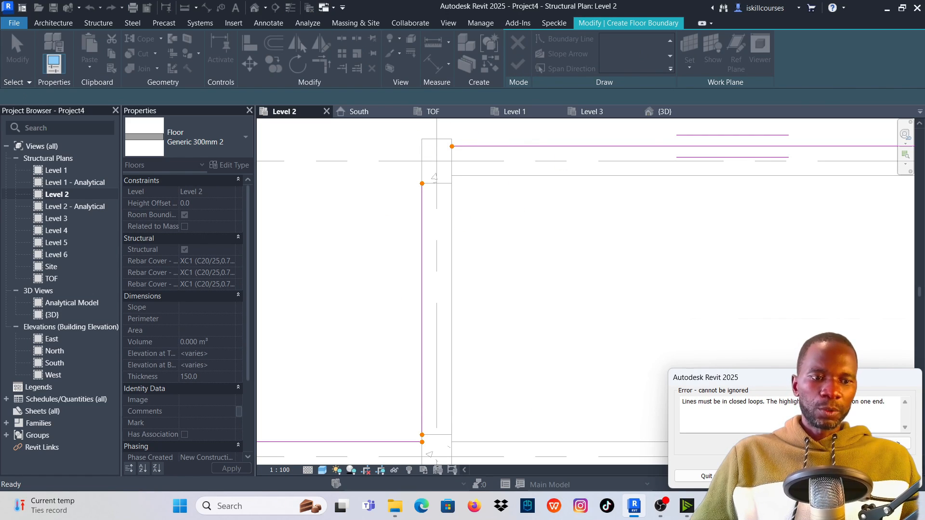
pyautogui.click(884, 475)
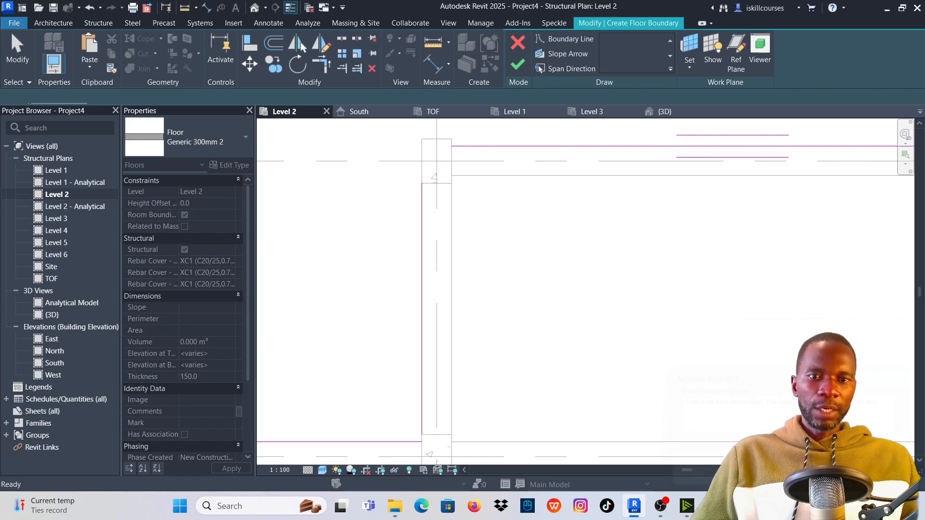
# Trim/extend the floor boundary lines to corners at grid intersections B-5, B-6, C-6, C-5 and D-5.
pyautogui.click(318, 67)
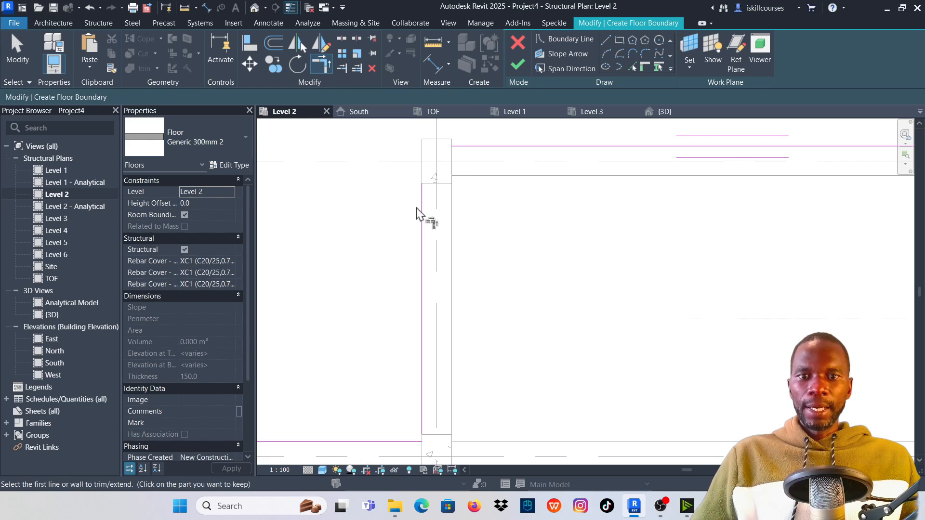
pyautogui.scroll(-4, 388, 190)
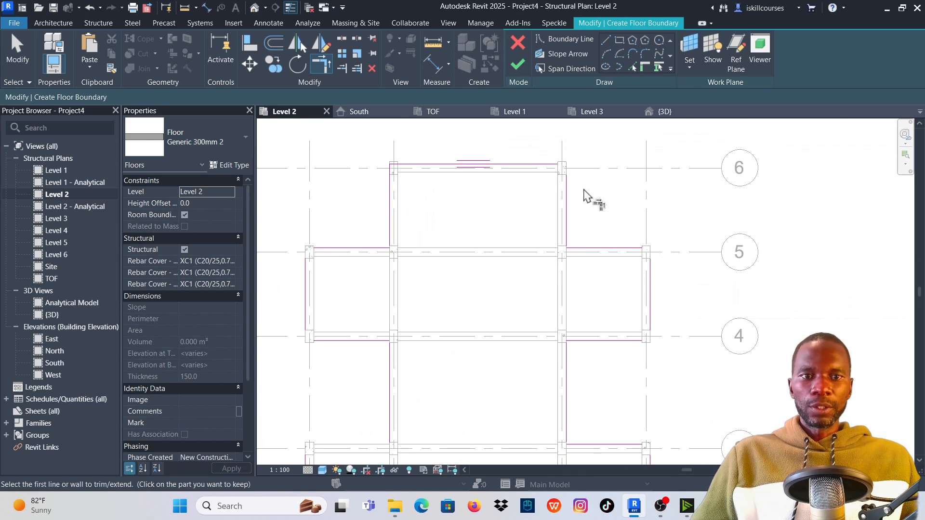
pyautogui.scroll(2, 585, 195)
pyautogui.scroll(-2, 545, 155)
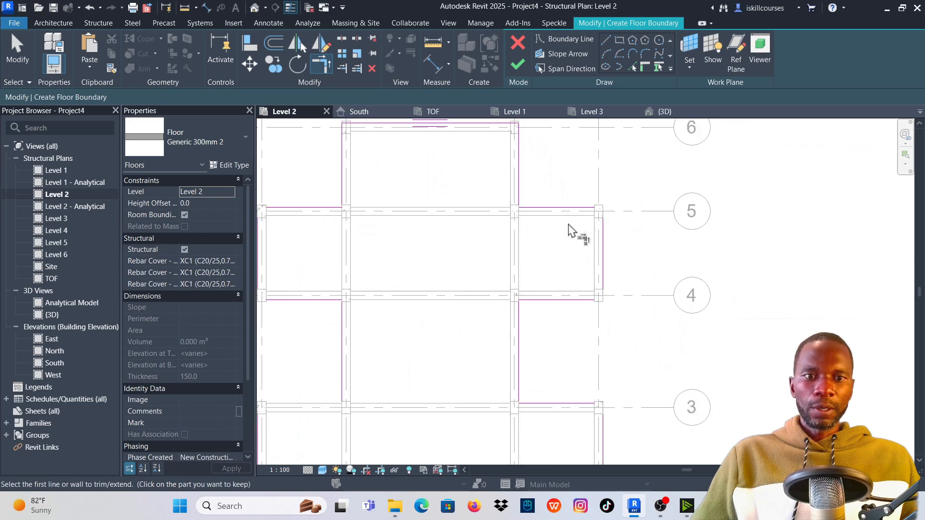
pyautogui.scroll(2, 535, 212)
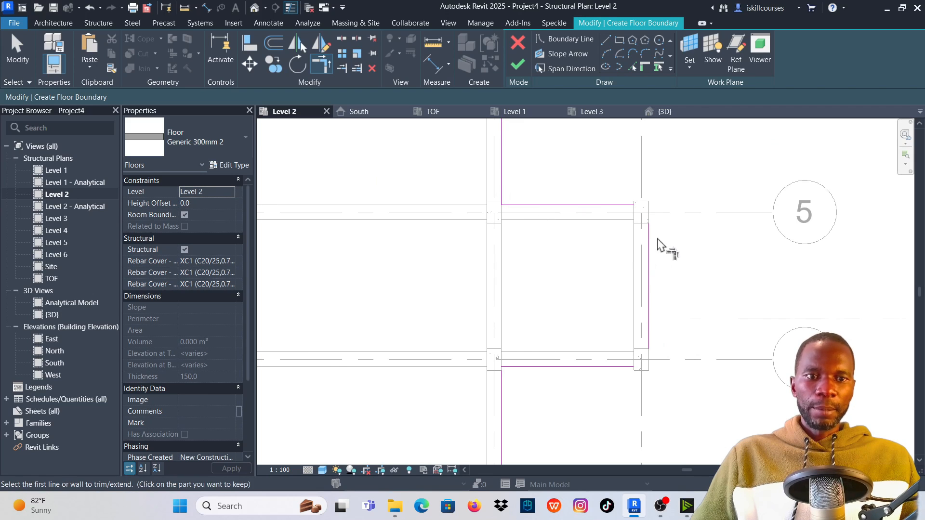
pyautogui.click(649, 237)
pyautogui.click(630, 205)
# Trim/extend the boundary lines to corners at grid intersections D-4, C-4, C-3 and D-3.
pyautogui.scroll(-3, 630, 189)
pyautogui.scroll(2, 651, 273)
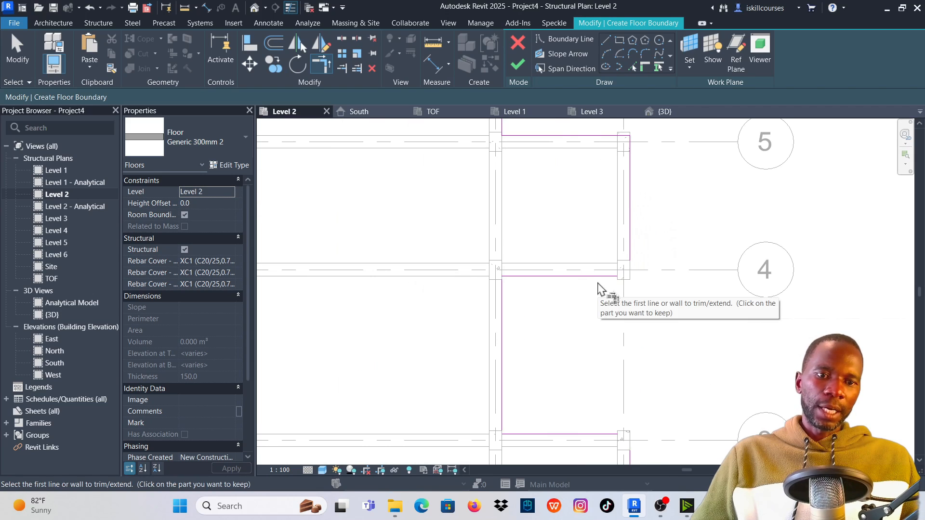
pyautogui.scroll(-2, 633, 255)
pyautogui.scroll(3, 578, 273)
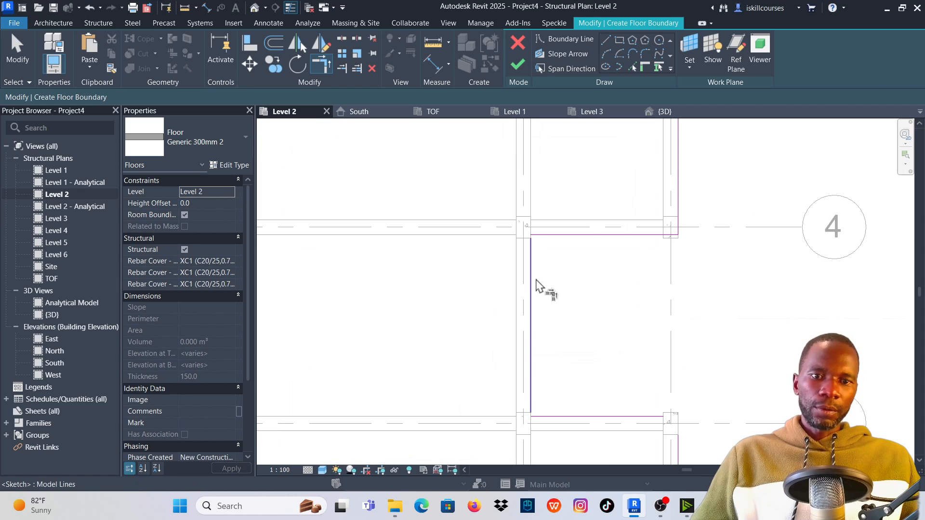
pyautogui.scroll(-2, 566, 289)
pyautogui.scroll(3, 570, 310)
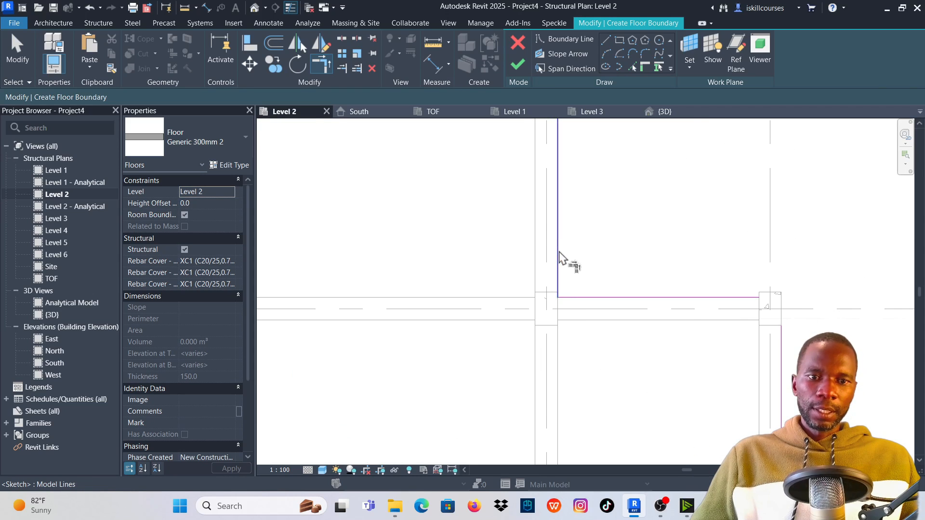
pyautogui.scroll(-2, 626, 282)
pyautogui.scroll(2, 664, 289)
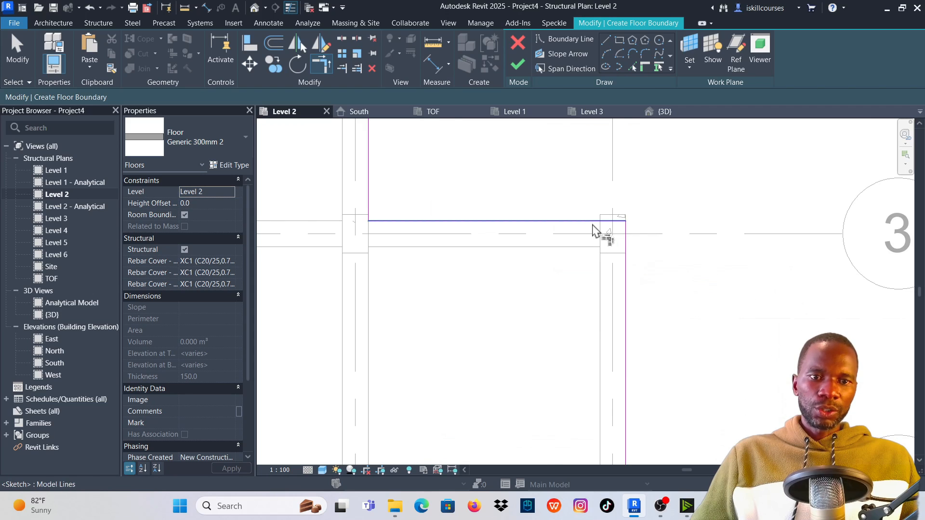
# Trim/extend the boundary lines to corners at grid intersections D-2 and C-2.
pyautogui.scroll(-2, 597, 232)
pyautogui.scroll(2, 626, 311)
pyautogui.click(618, 289)
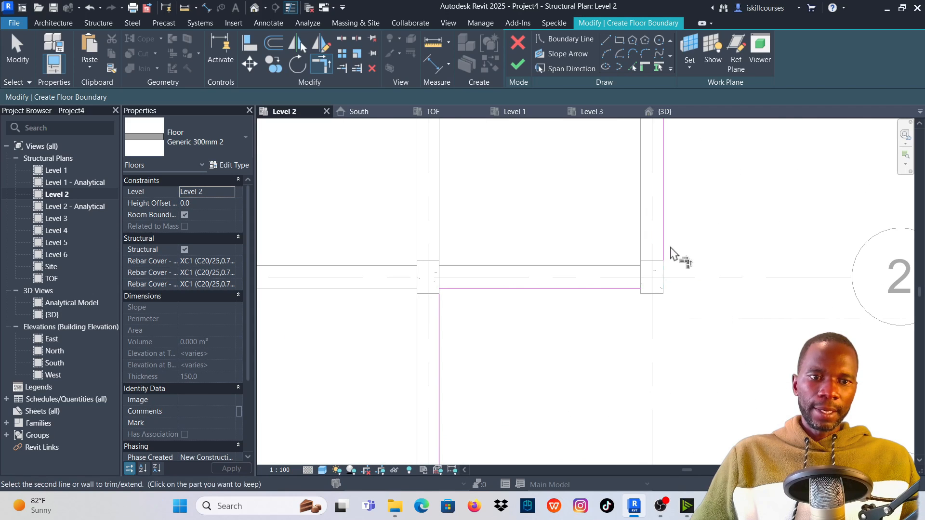
pyautogui.click(670, 252)
pyautogui.scroll(-2, 607, 265)
pyautogui.scroll(2, 544, 274)
pyautogui.click(551, 296)
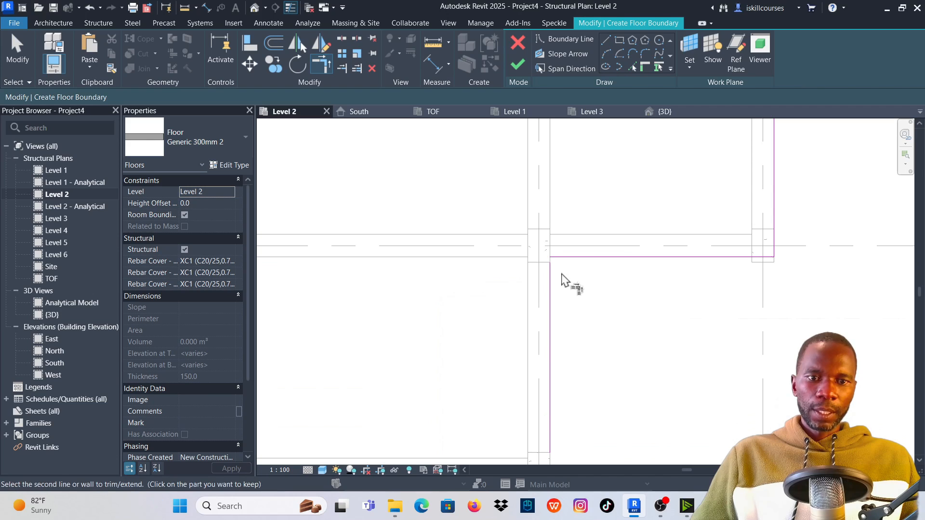
pyautogui.click(566, 259)
# Trim/extend the boundary lines to corners at grid intersections C-1 and B-1.
pyautogui.scroll(-3, 644, 217)
pyautogui.scroll(3, 602, 312)
pyautogui.click(570, 318)
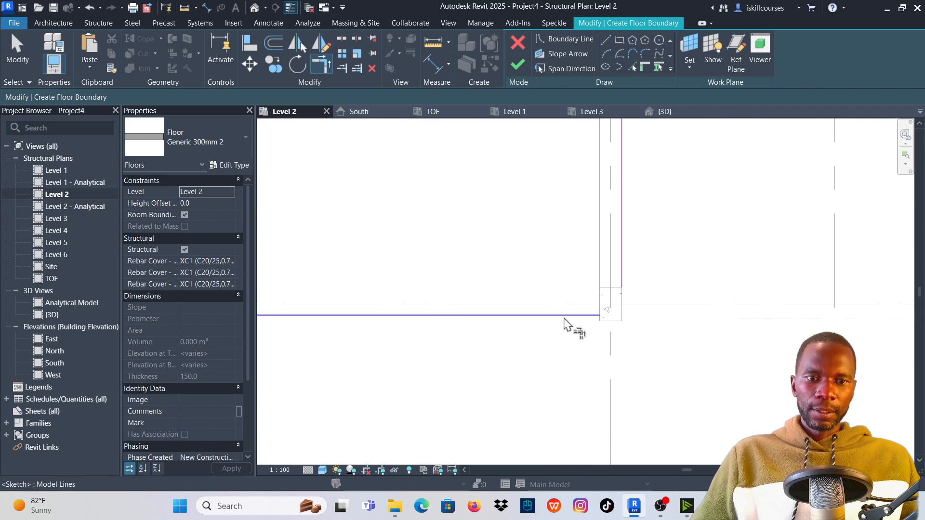
pyautogui.click(624, 275)
pyautogui.scroll(-3, 631, 330)
pyautogui.scroll(3, 515, 329)
pyautogui.scroll(1, 513, 327)
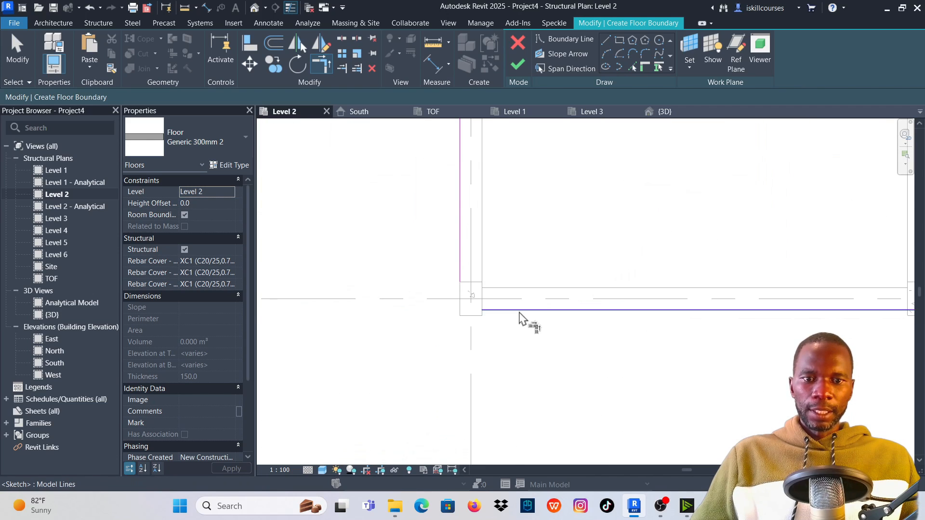
pyautogui.click(519, 311)
pyautogui.click(460, 253)
# Trim/extend the boundary lines to corners at grid intersections B-2 and A-2.
pyautogui.scroll(-3, 599, 400)
pyautogui.scroll(3, 542, 294)
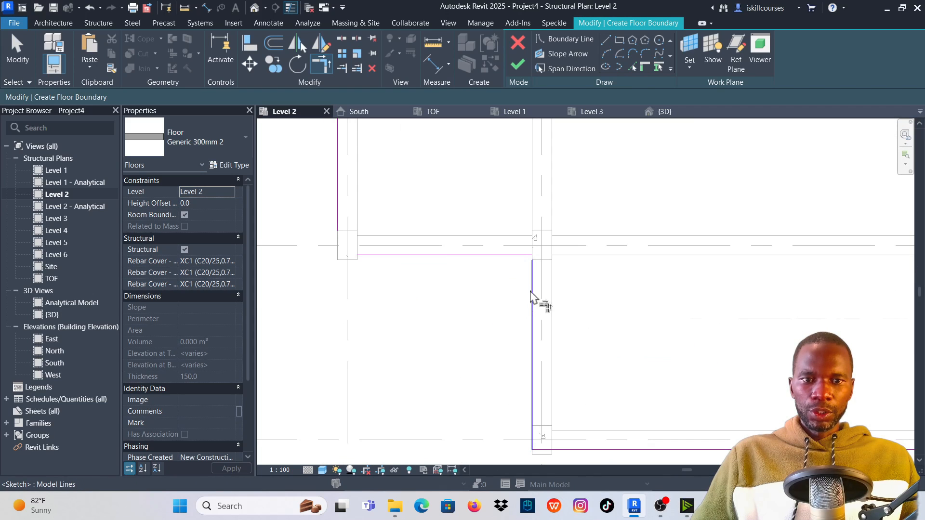
pyautogui.click(531, 285)
pyautogui.click(524, 255)
pyautogui.click(383, 256)
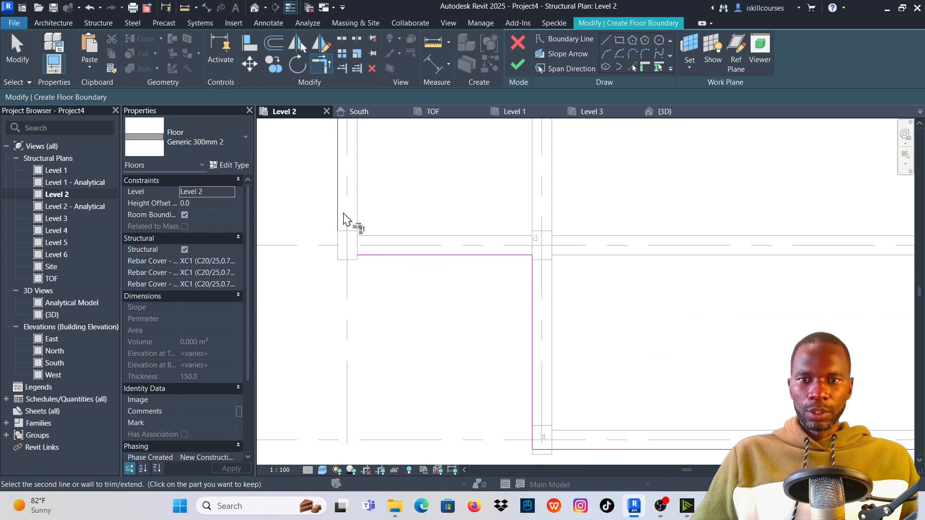
pyautogui.click(338, 222)
# Add the missing floor boundary line along the outer beam edge of grid 3 between A and B.
pyautogui.scroll(-3, 386, 289)
pyautogui.scroll(4, 394, 259)
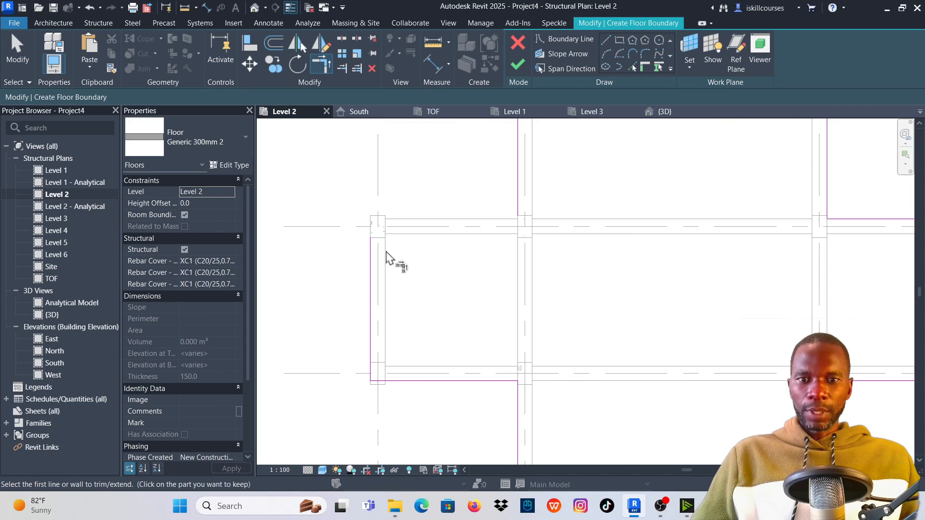
pyautogui.scroll(-2, 425, 321)
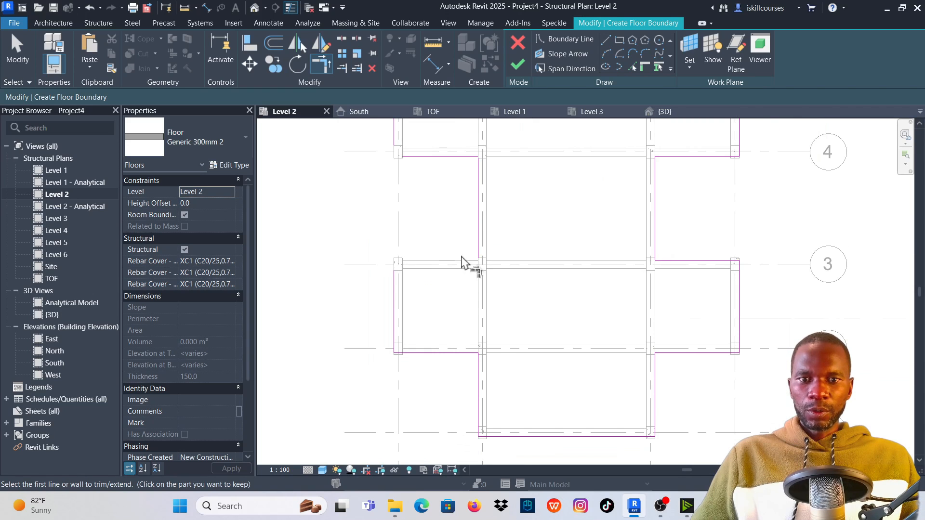
pyautogui.click(634, 68)
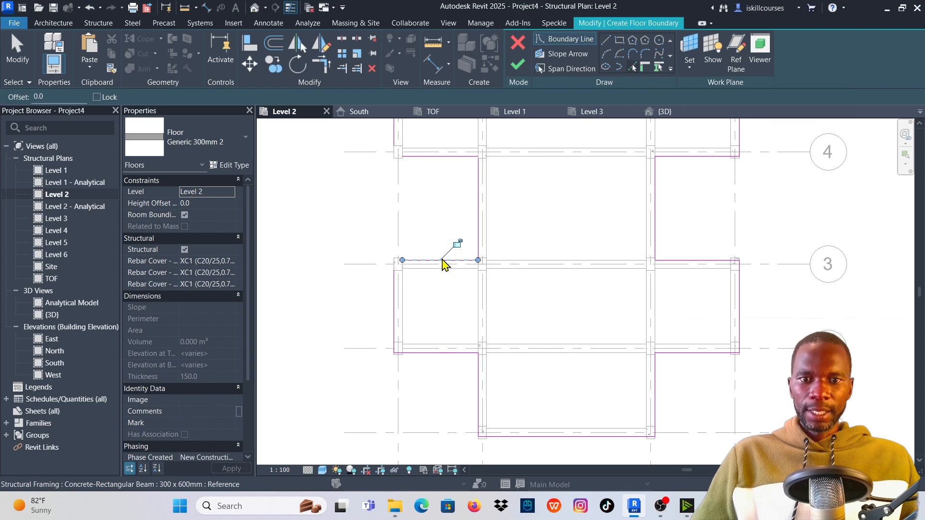
# Trim/extend the remaining boundary lines to corners at grid intersections A-3, B-3, B-4, A-4 and A-5.
pyautogui.click(323, 64)
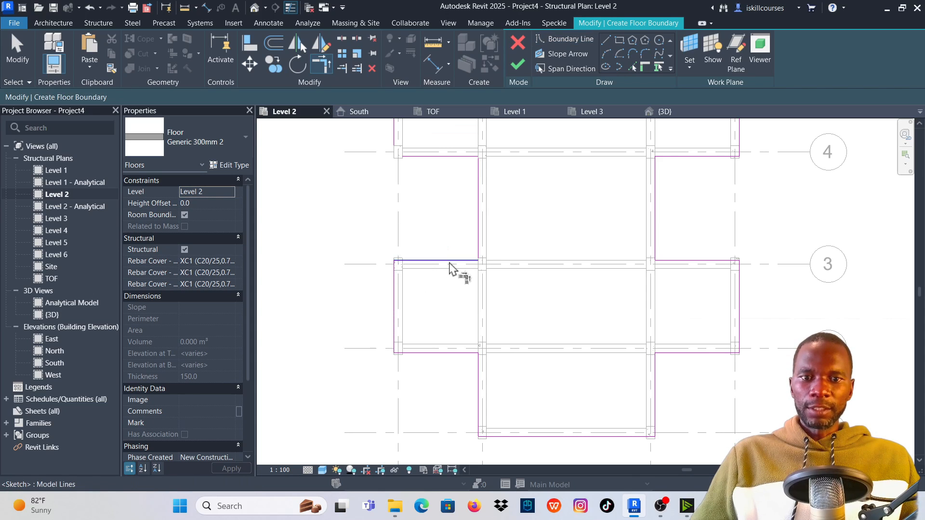
pyautogui.scroll(3, 490, 250)
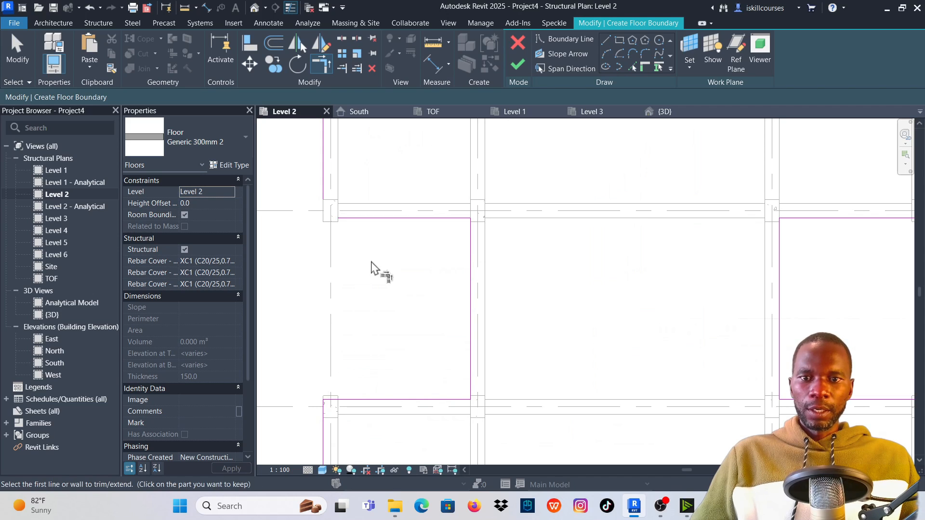
pyautogui.scroll(-4, 361, 231)
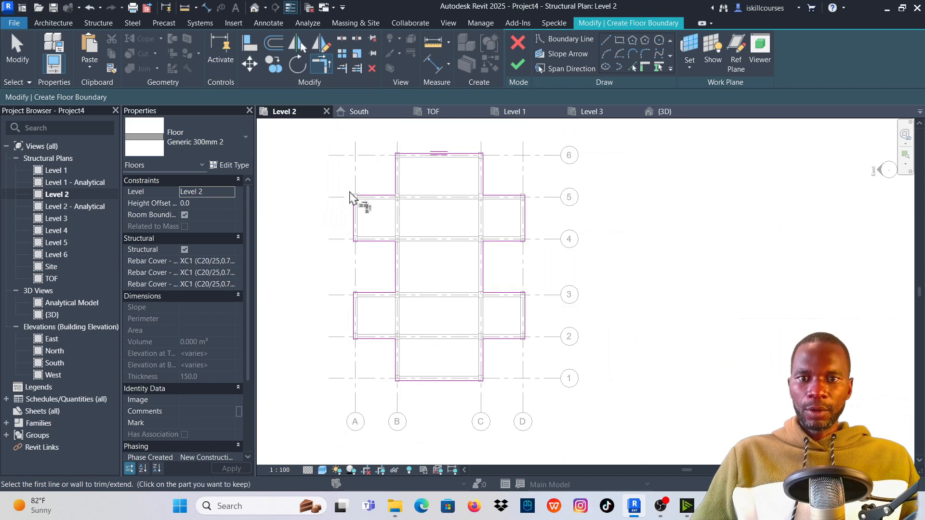
pyautogui.scroll(3, 357, 212)
pyautogui.click(360, 230)
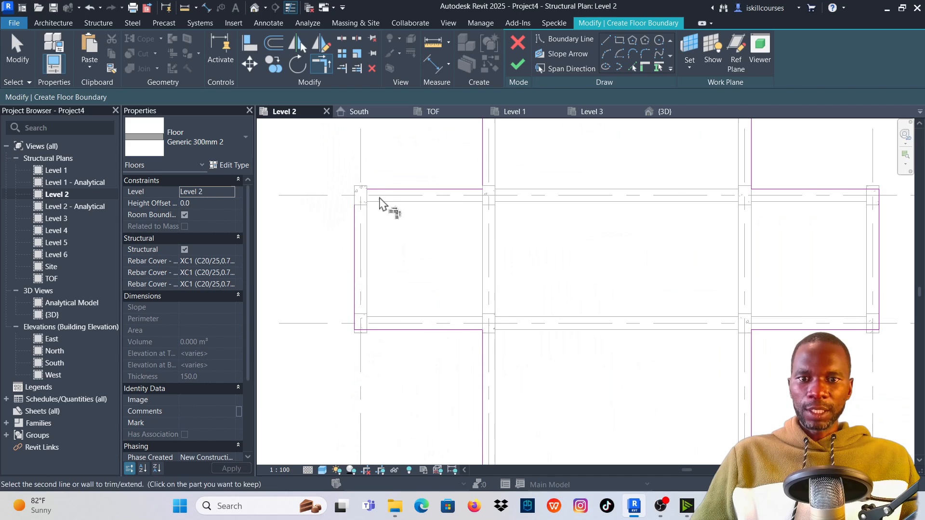
pyautogui.click(458, 197)
pyautogui.scroll(-3, 473, 255)
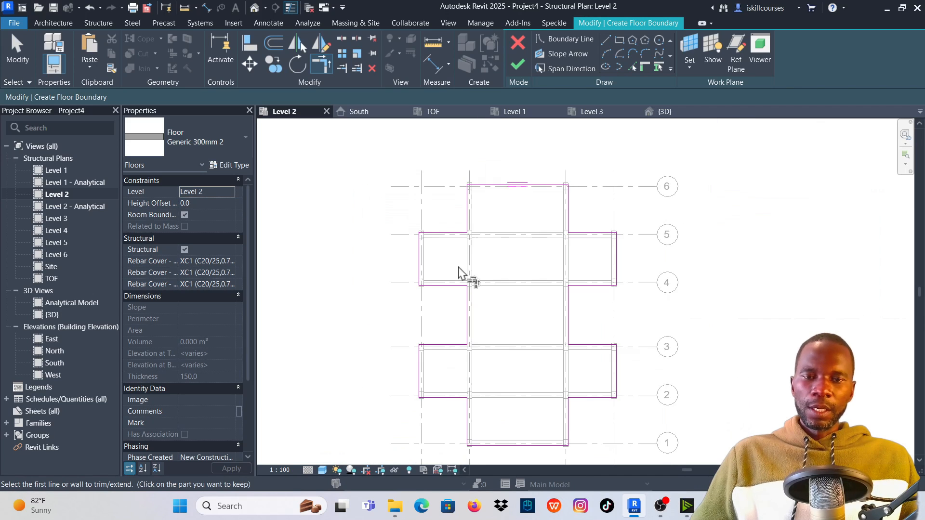
# Finish the closed boundary sketch to create the Level 2 structural floor, then deselect it.
pyautogui.scroll(4, 467, 231)
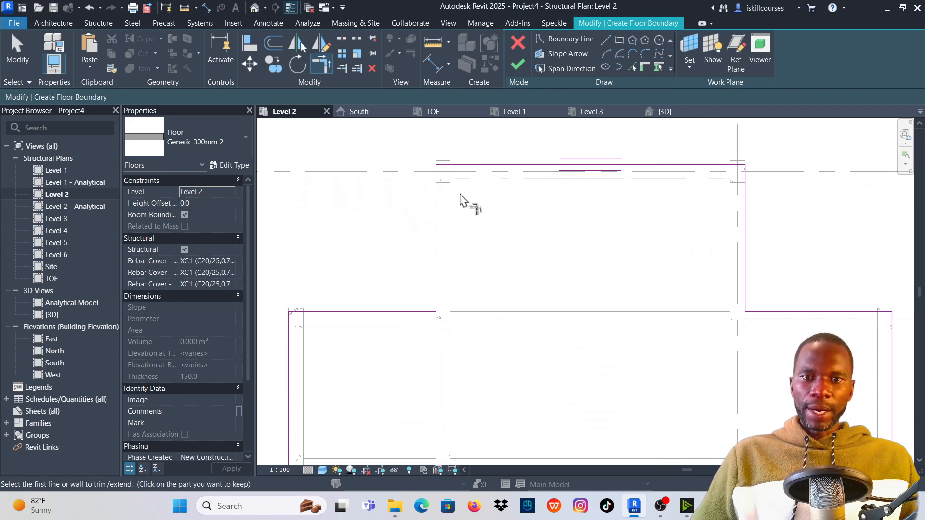
pyautogui.click(519, 69)
pyautogui.scroll(-3, 483, 233)
pyautogui.click(717, 283)
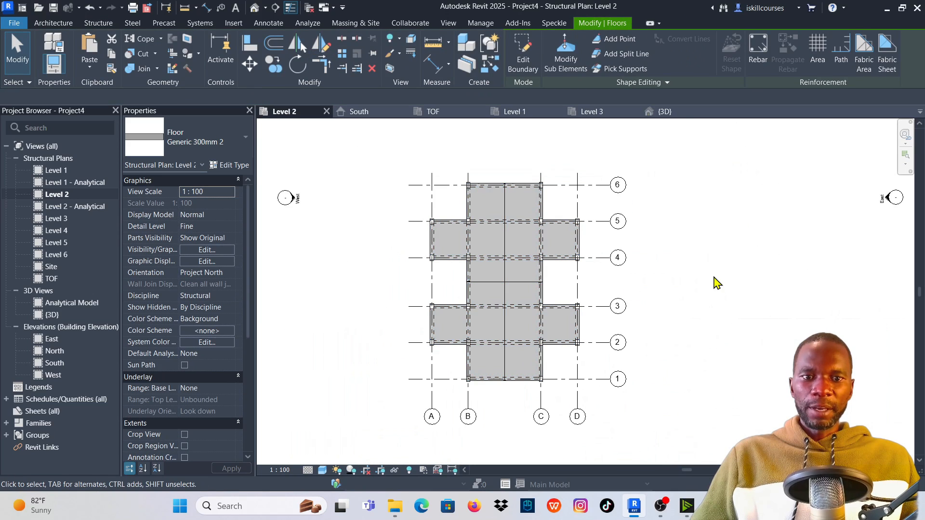
pyautogui.scroll(2, 527, 279)
pyautogui.scroll(2, 525, 154)
pyautogui.scroll(-6, 469, 268)
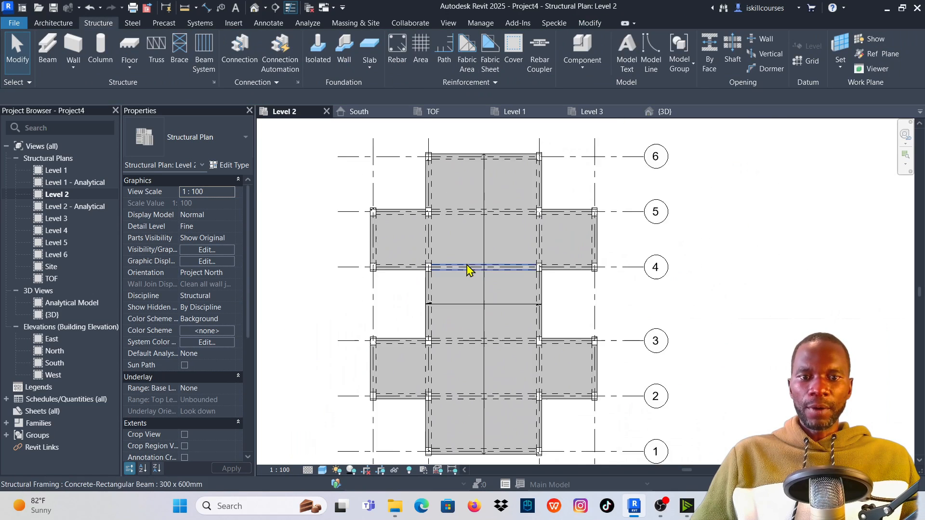
# Switch to the 3D view, check the slab against its supporting beams and select the Level 2 floor.
pyautogui.click(671, 115)
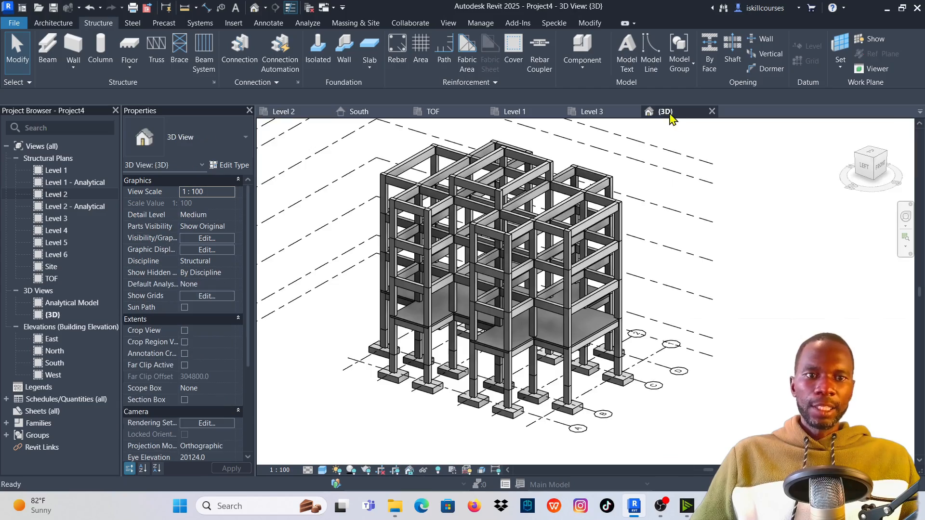
pyautogui.scroll(5, 419, 312)
pyautogui.scroll(-5, 429, 314)
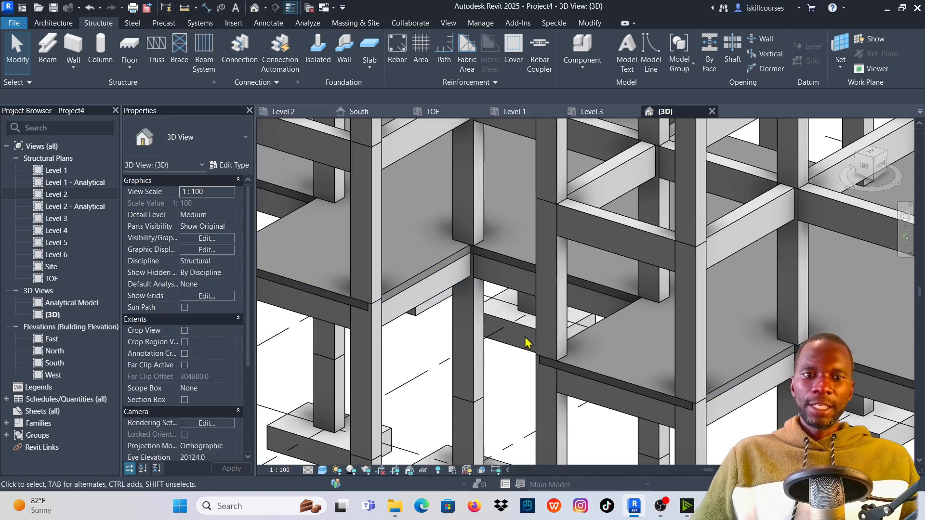
pyautogui.scroll(-2, 469, 367)
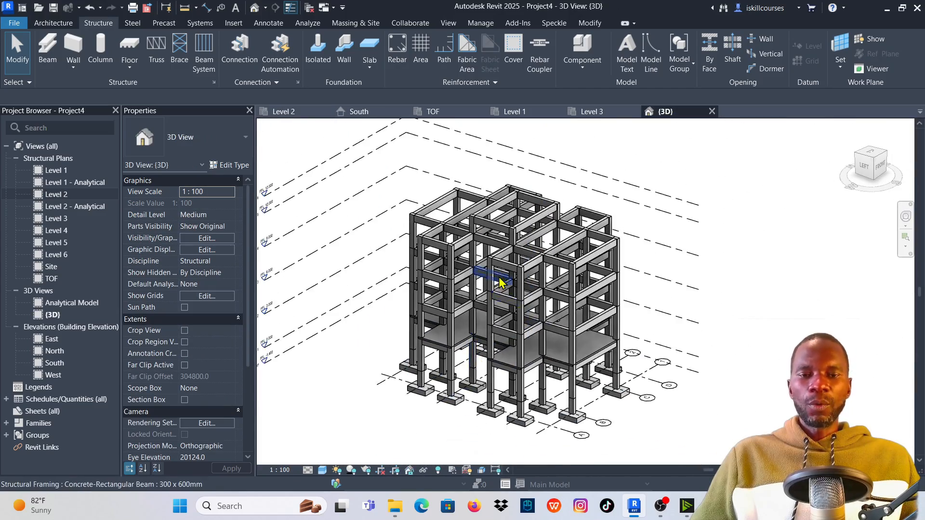
pyautogui.scroll(4, 496, 314)
pyautogui.scroll(-2, 490, 301)
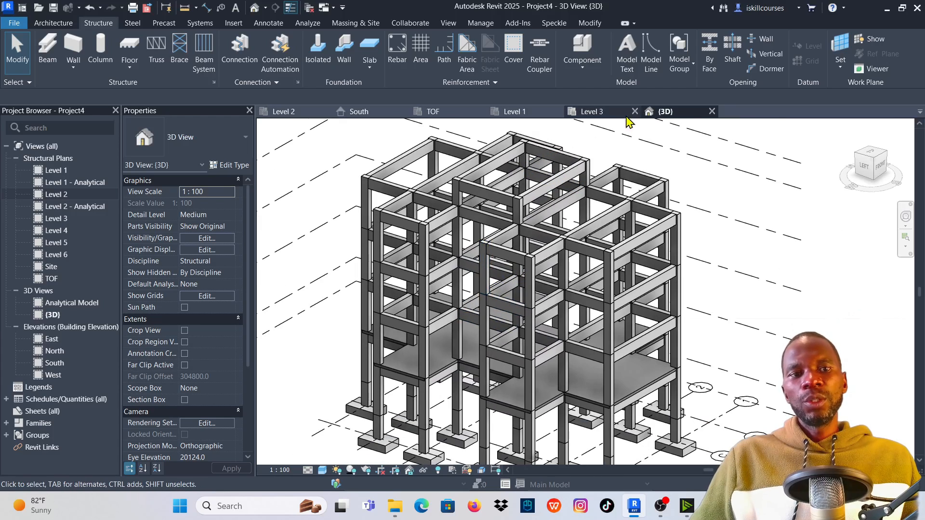
pyautogui.scroll(3, 388, 371)
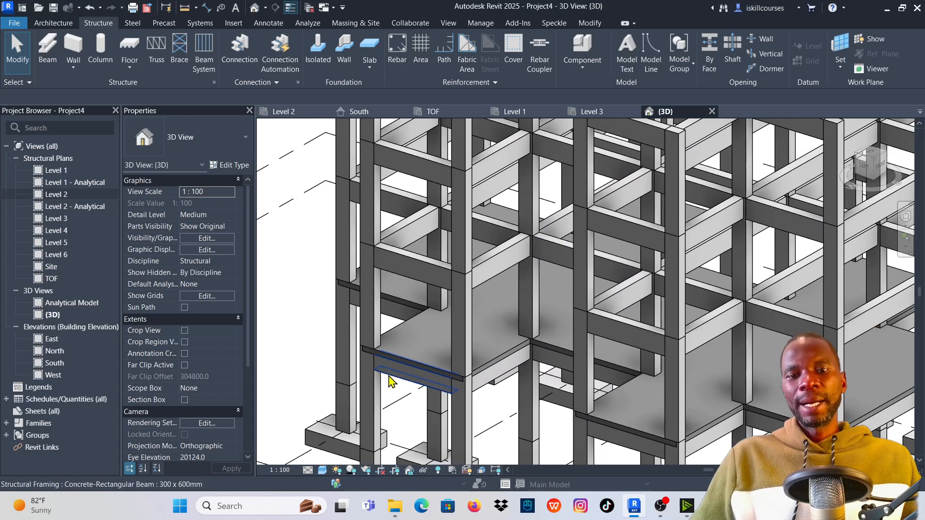
pyautogui.click(422, 314)
pyautogui.scroll(-4, 422, 314)
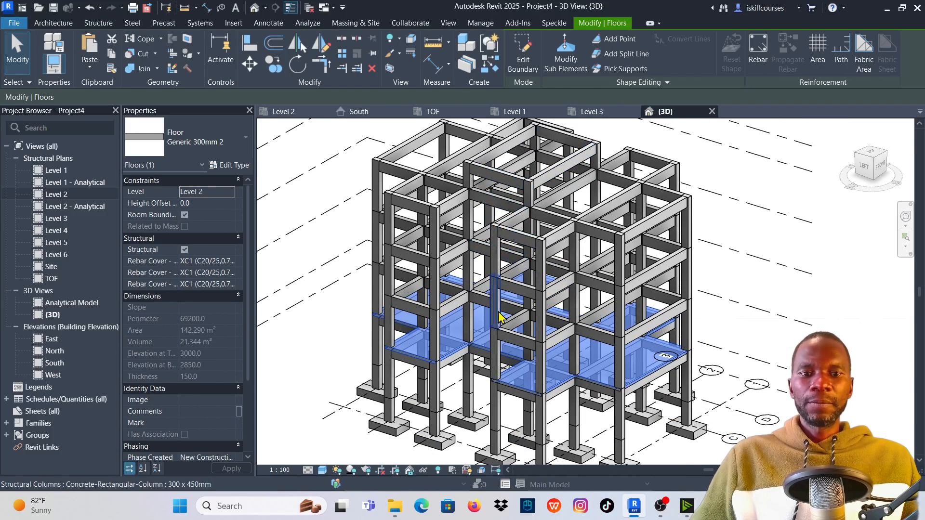
# Copy the selected Level 2 floor and paste it aligned to Levels 3, 4, 5 and 6.
pyautogui.scroll(2, 522, 381)
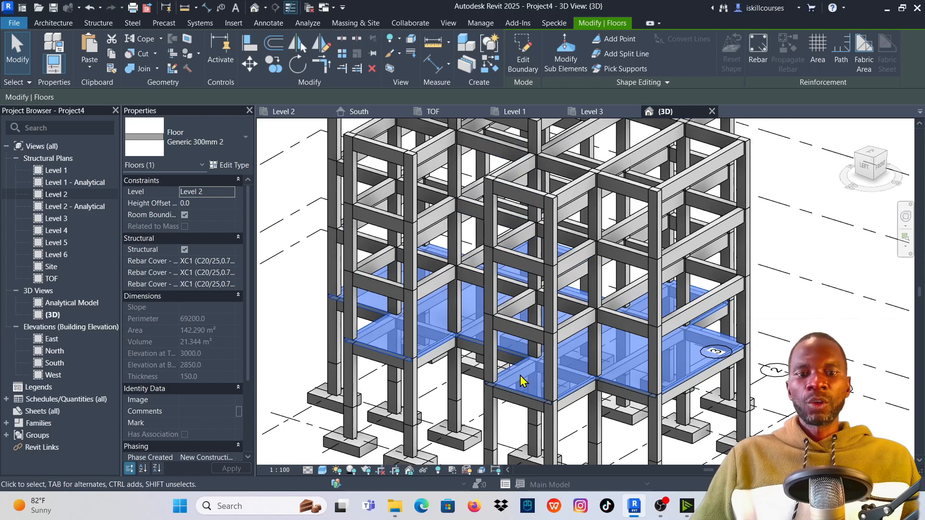
pyautogui.click(112, 57)
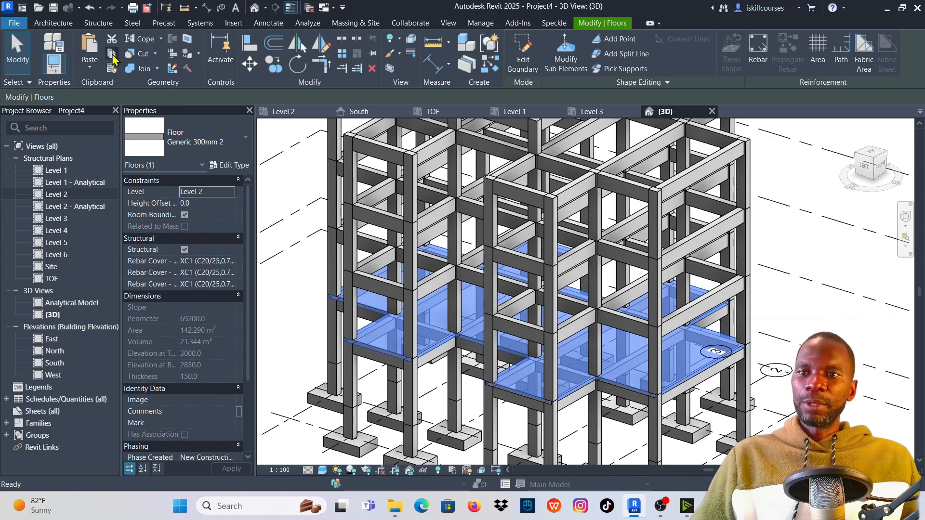
pyautogui.click(89, 67)
pyautogui.click(110, 112)
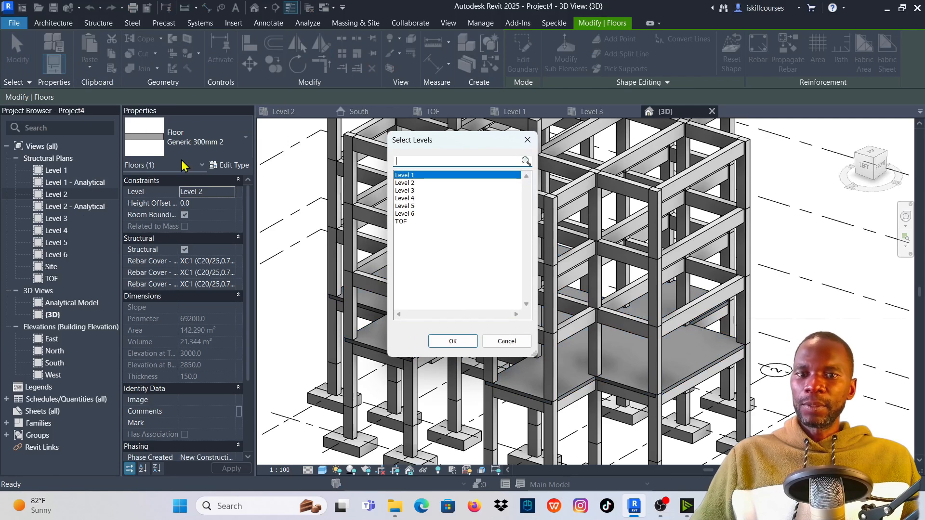
pyautogui.click(415, 183)
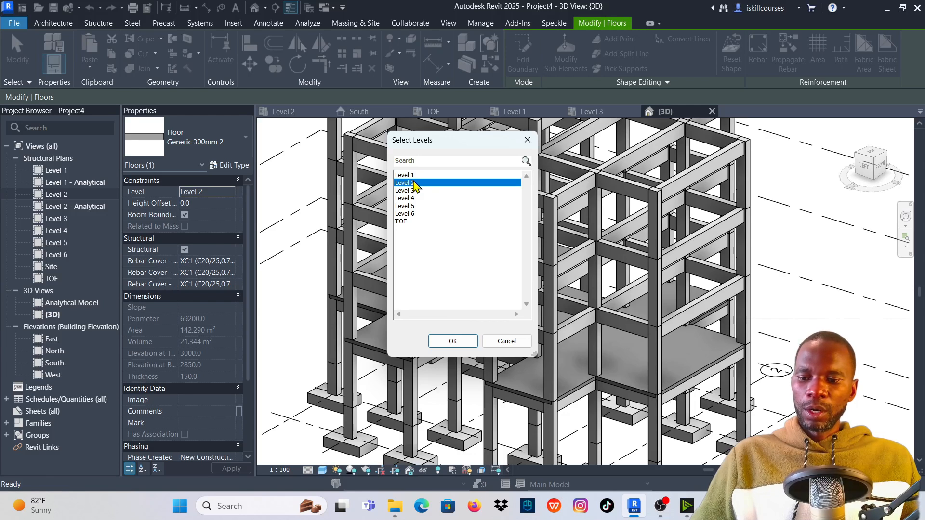
pyautogui.keyDown('shift'); pyautogui.click(413, 214); pyautogui.keyUp('shift')
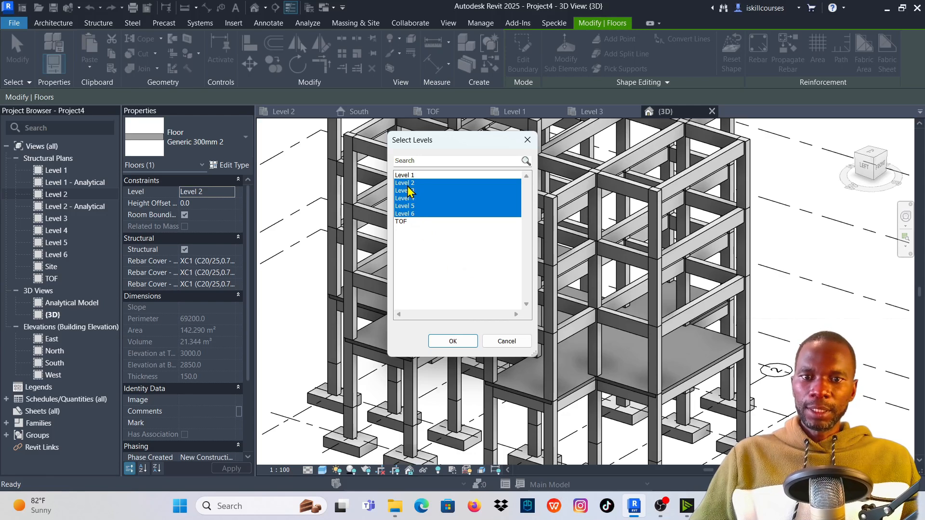
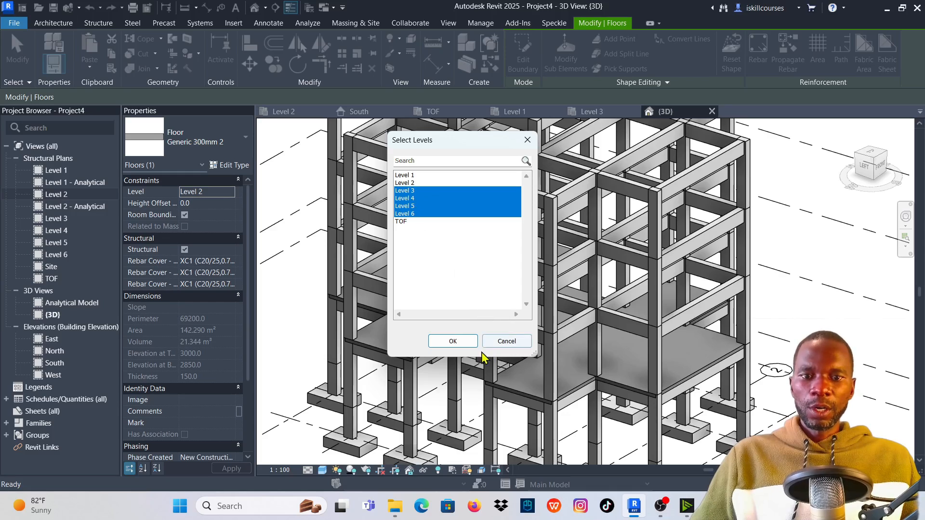
pyautogui.click(452, 341)
# Check the pasted slabs around the building in 3D, then deselect them and undo the paste to the upper levels.
pyautogui.scroll(-5, 511, 347)
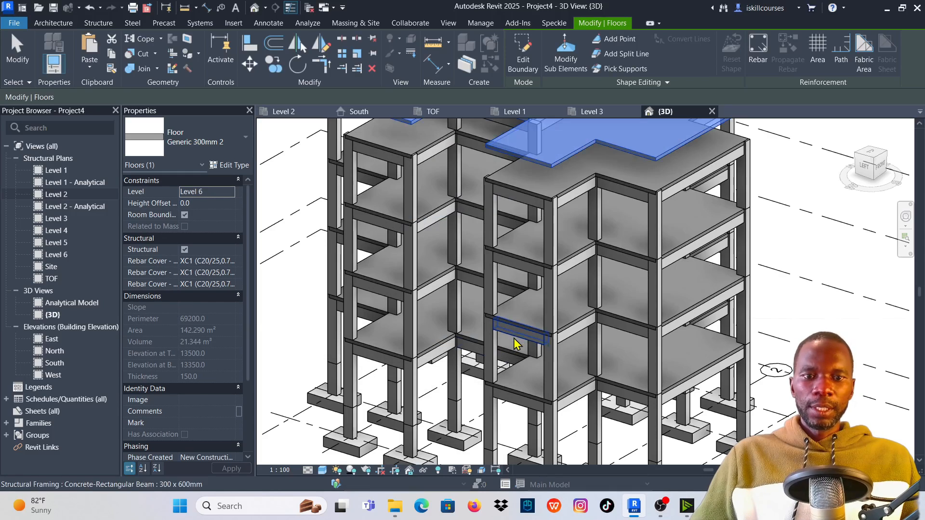
pyautogui.keyDown('shift'); pyautogui.moveTo(680, 195); pyautogui.dragTo(696, 208, button='middle'); pyautogui.keyUp('shift')
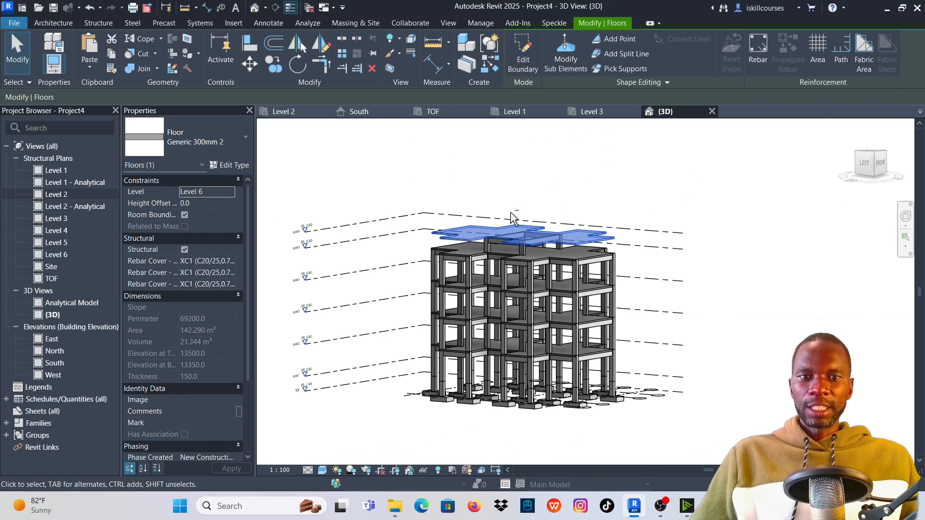
pyautogui.scroll(4, 512, 215)
pyautogui.scroll(-2, 516, 212)
pyautogui.scroll(-3, 512, 208)
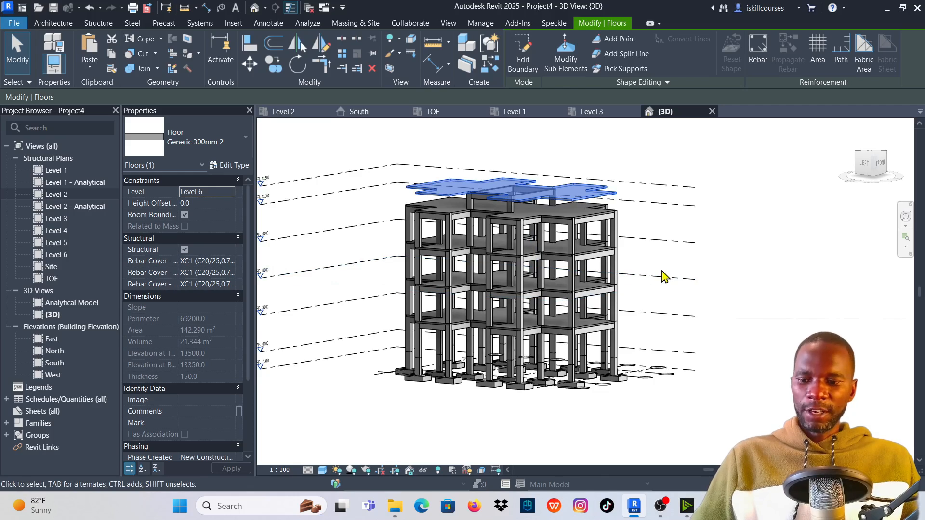
pyautogui.press('Escape')
# Select the Level 2 floor and open its boundary sketch for editing in the Level 2 structural plan.
pyautogui.scroll(4, 665, 276)
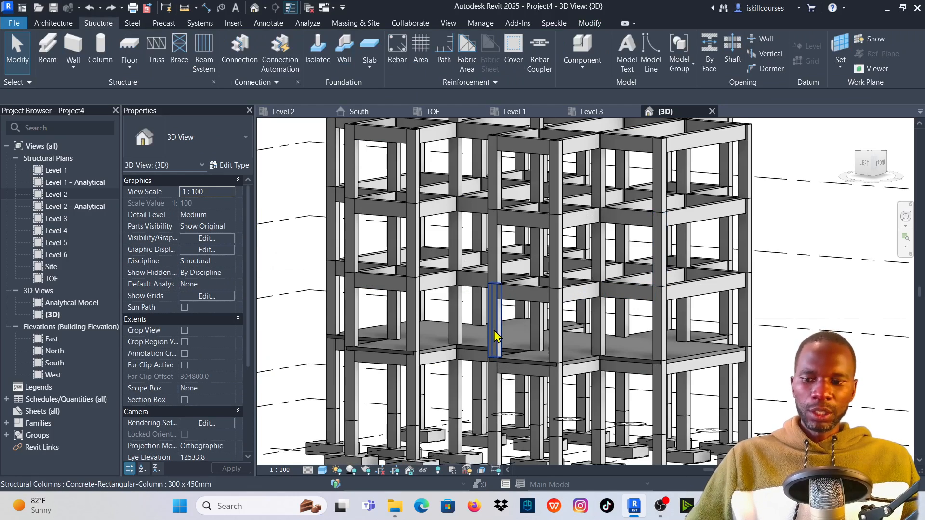
pyautogui.scroll(-4, 492, 344)
pyautogui.scroll(5, 588, 350)
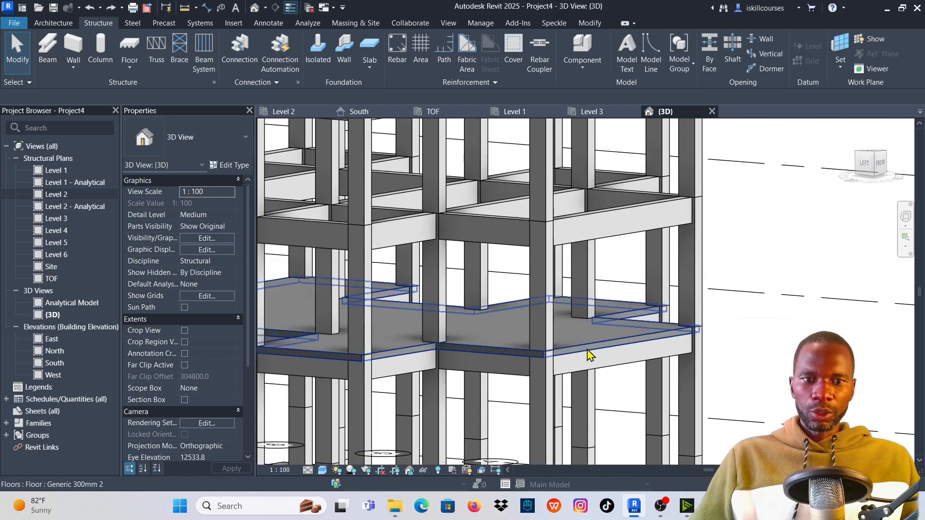
pyautogui.click(630, 320)
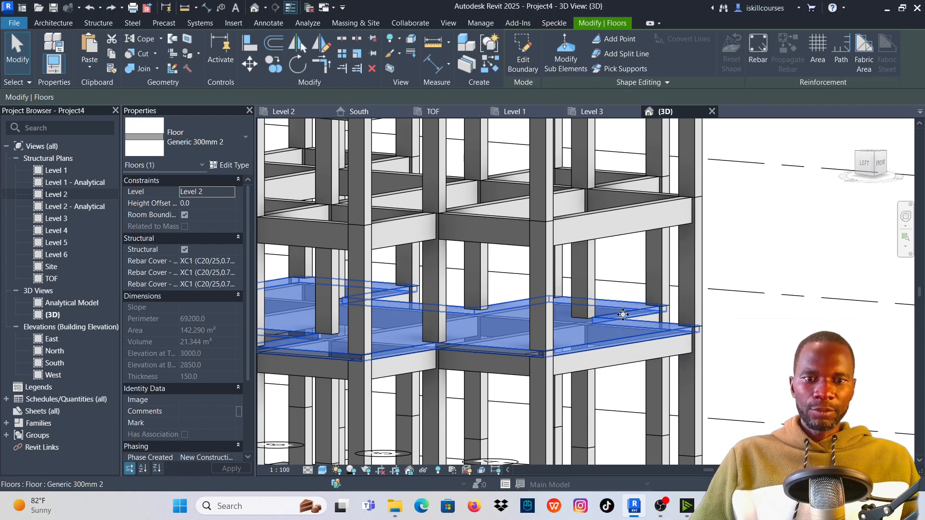
pyautogui.scroll(-3, 440, 348)
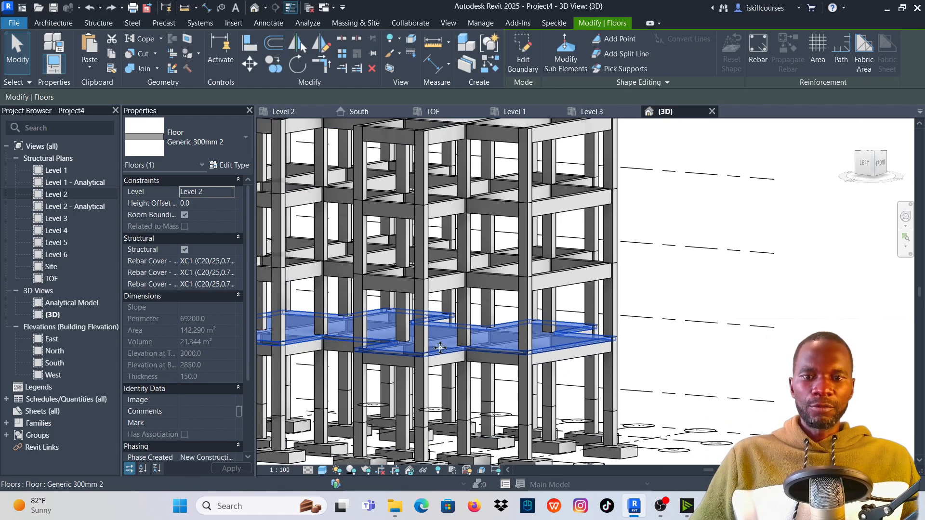
pyautogui.click(523, 52)
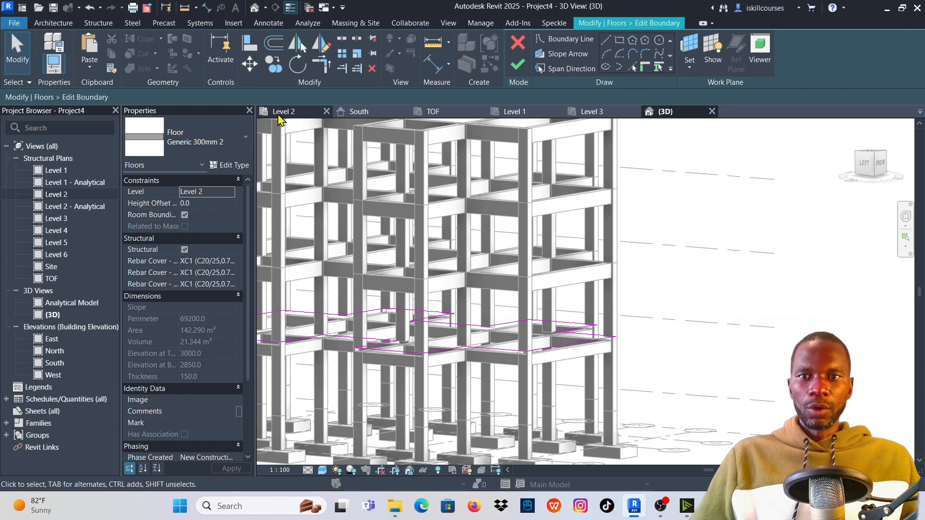
pyautogui.click(284, 114)
pyautogui.scroll(3, 548, 269)
pyautogui.scroll(-2, 489, 361)
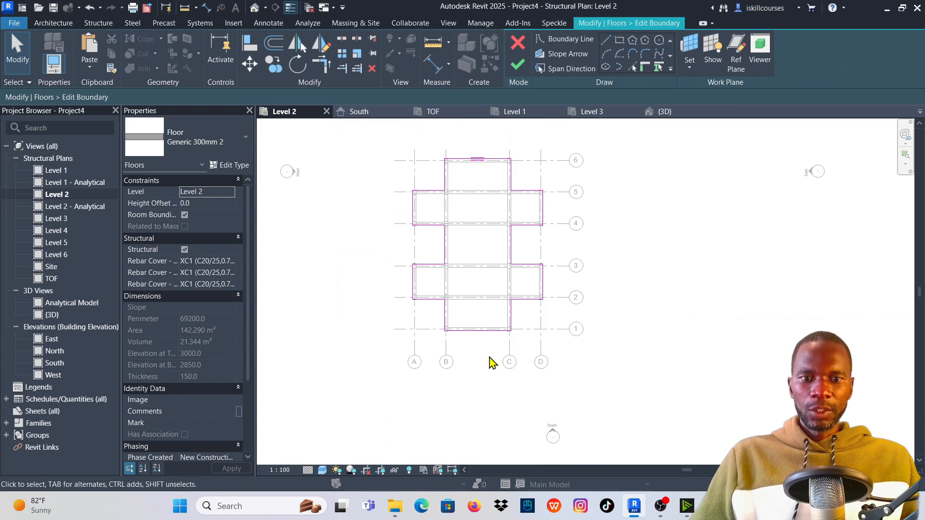
# Move the boundary lines between grids B and C outward, about 1100 mm beyond grid 1 and 1200 mm beyond grid 6.
pyautogui.scroll(5, 477, 330)
pyautogui.click(477, 299)
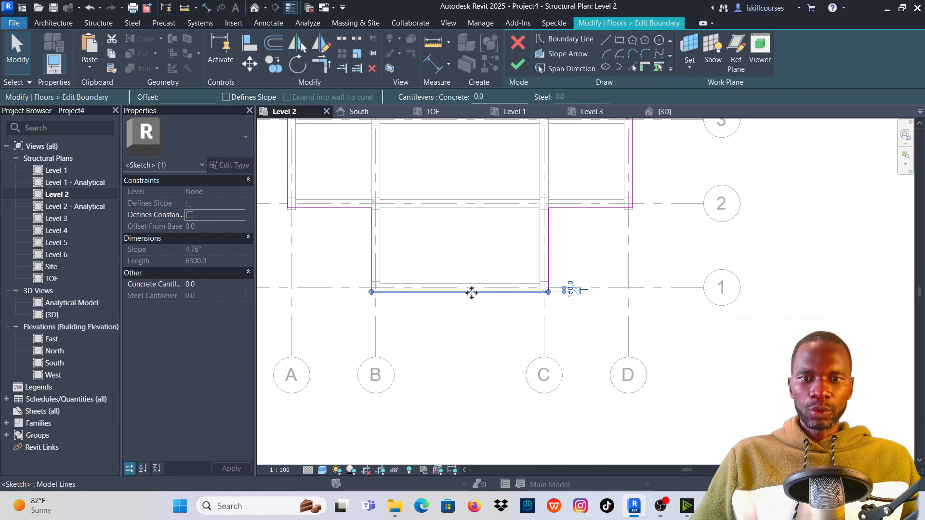
pyautogui.moveTo(472, 293); pyautogui.dragTo(474, 322)
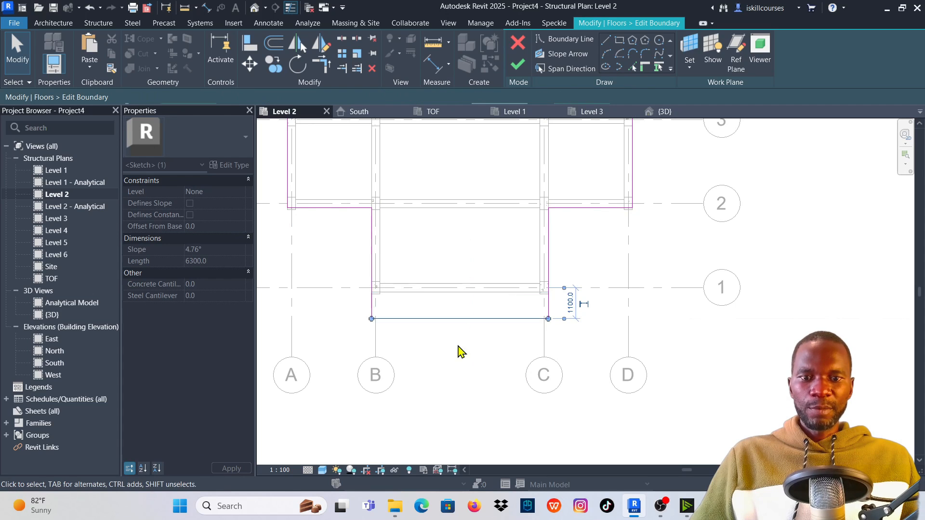
pyautogui.scroll(-4, 456, 366)
pyautogui.scroll(3, 454, 217)
pyautogui.scroll(2, 477, 261)
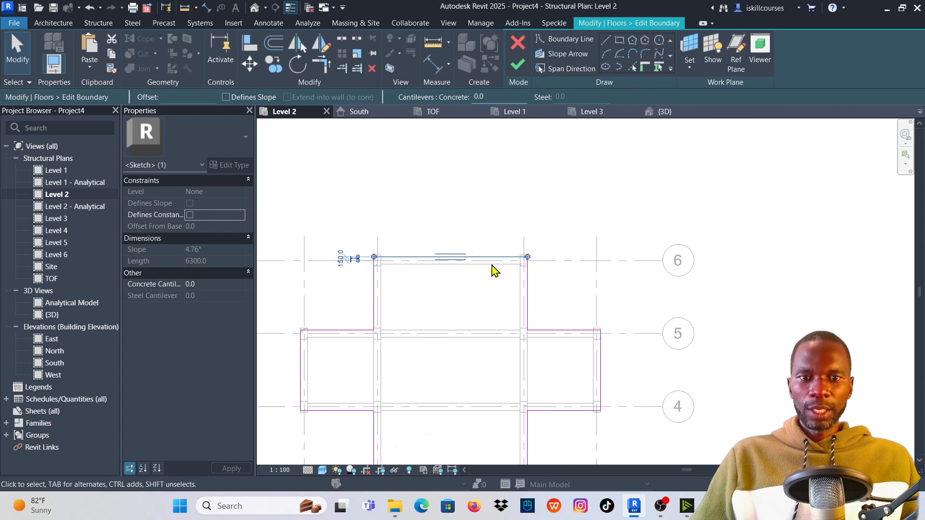
pyautogui.click(483, 256)
pyautogui.moveTo(484, 256); pyautogui.dragTo(483, 231)
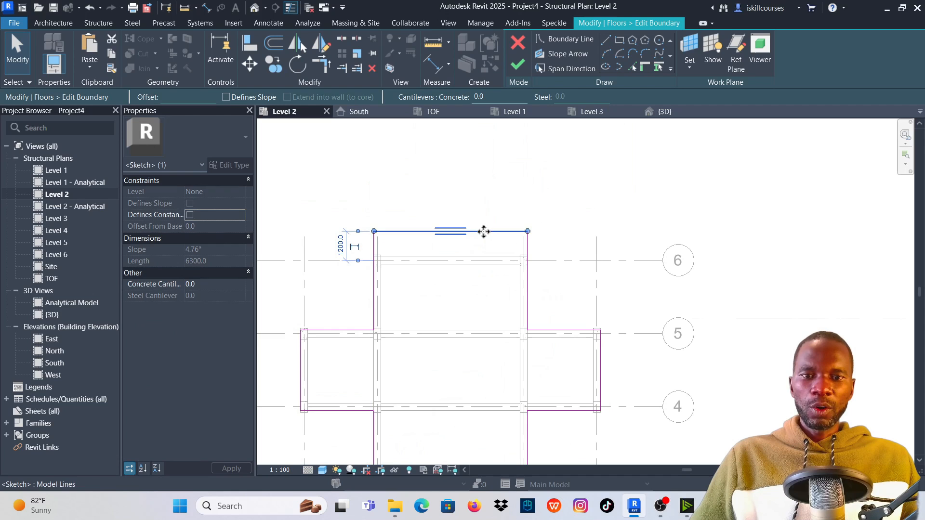
pyautogui.click(444, 186)
# Move the boundary lines between grids 3 and 4 about 900 mm outside grid C and 800 mm outside grid B, and finish the sketch.
pyautogui.scroll(-2, 441, 182)
pyautogui.scroll(3, 498, 358)
pyautogui.click(489, 325)
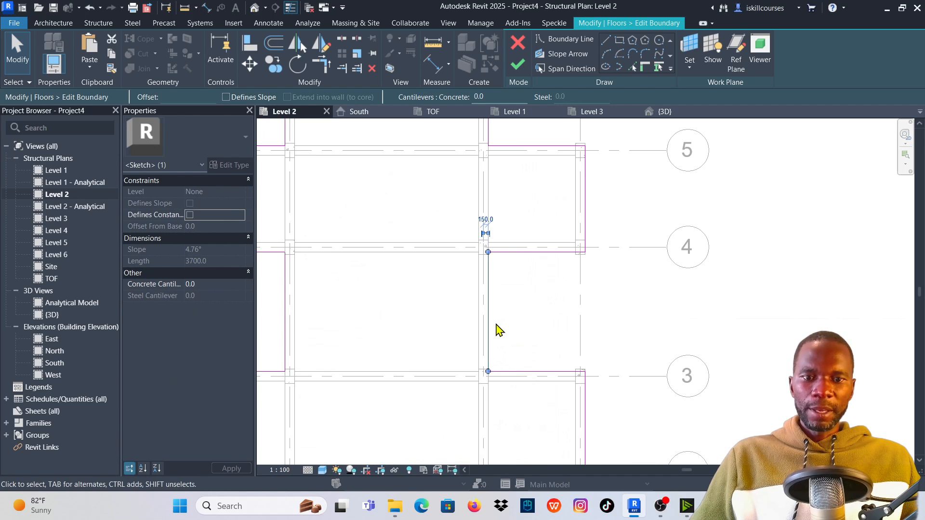
pyautogui.moveTo(487, 324); pyautogui.dragTo(513, 325)
pyautogui.scroll(-2, 576, 260)
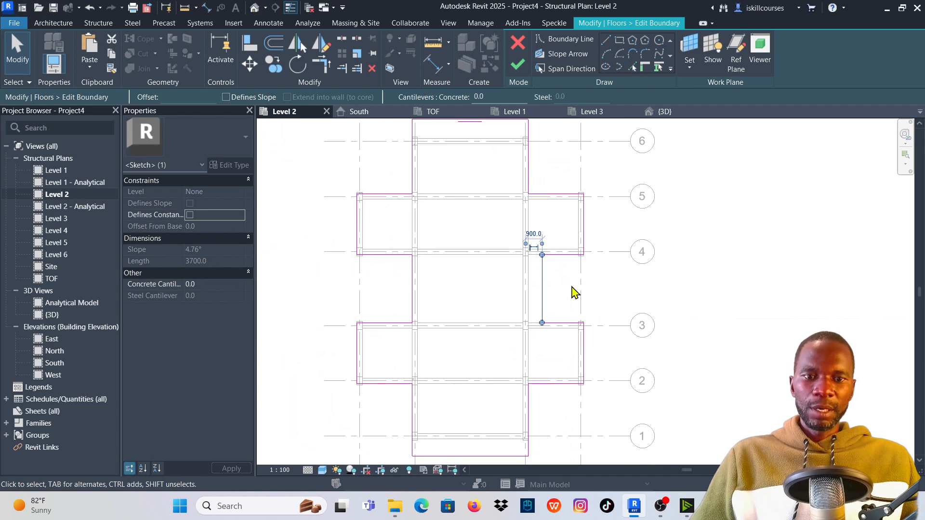
pyautogui.scroll(2, 378, 295)
pyautogui.click(413, 289)
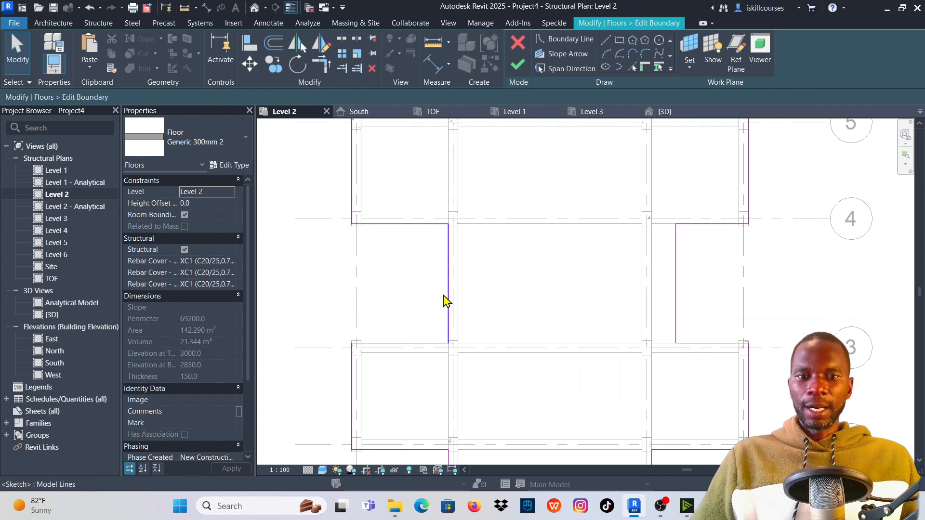
pyautogui.click(444, 298)
pyautogui.moveTo(444, 292); pyautogui.dragTo(423, 284)
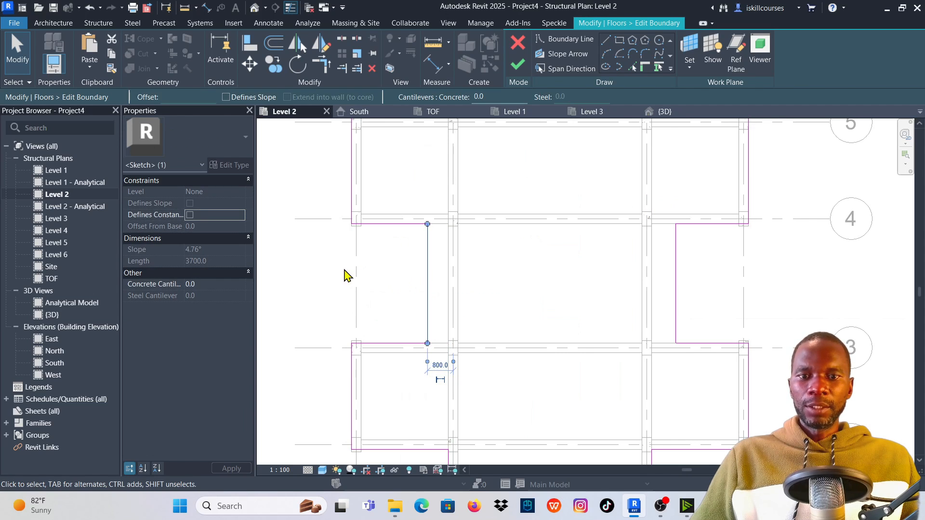
pyautogui.click(345, 273)
pyautogui.scroll(-4, 358, 277)
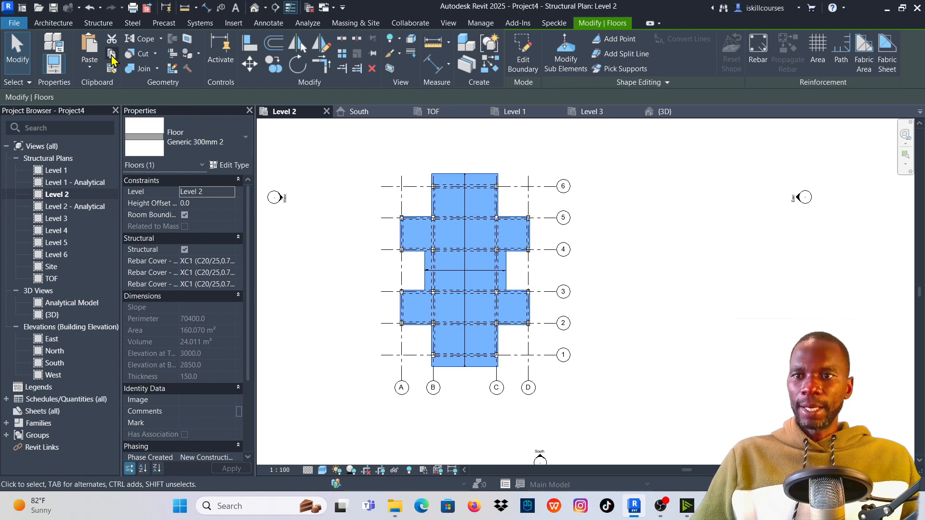
# Copy the enlarged Level 2 floor with its cantilevers and paste it aligned to Levels 3 through 6.
pyautogui.click(90, 70)
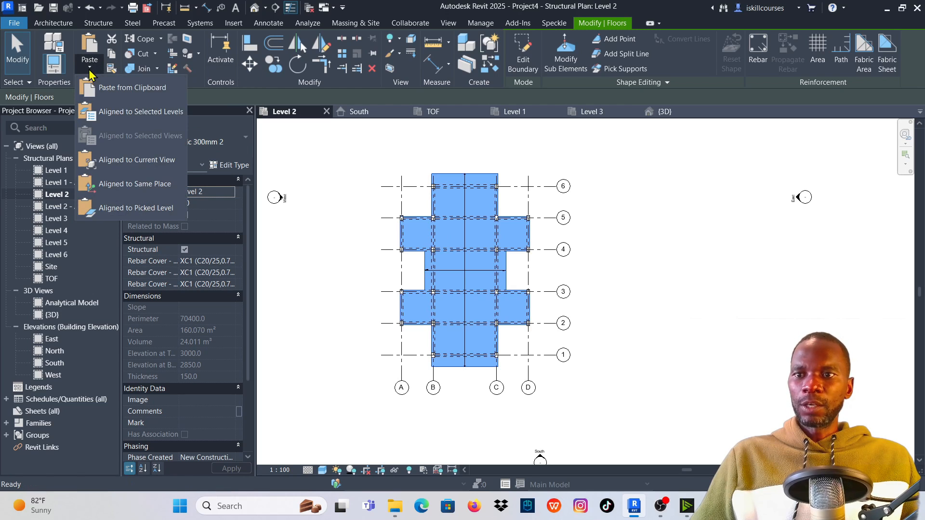
pyautogui.click(115, 109)
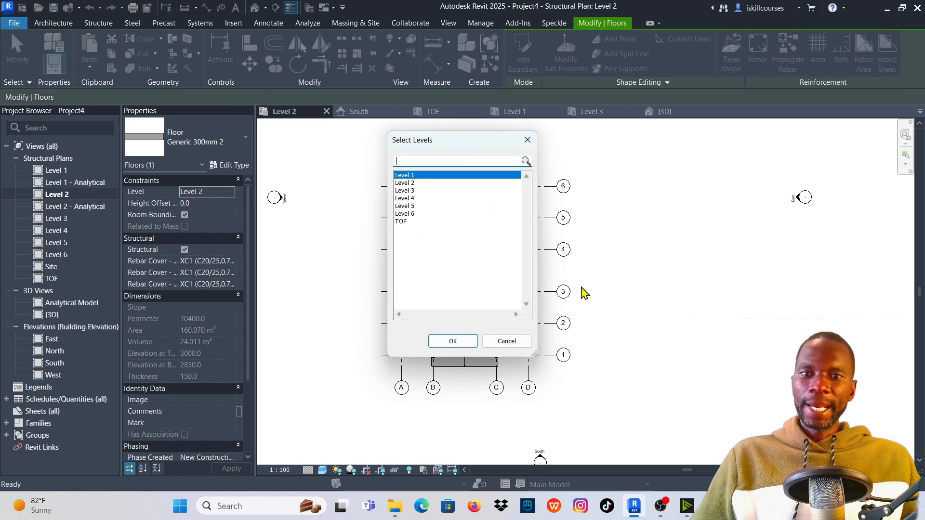
pyautogui.click(417, 191)
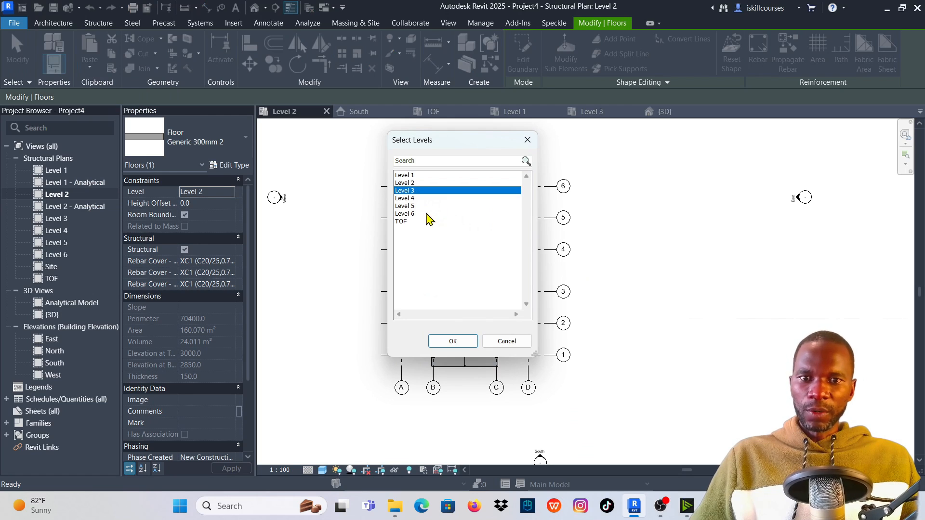
pyautogui.keyDown('shift'); pyautogui.click(415, 208); pyautogui.keyUp('shift')
pyautogui.keyDown('shift'); pyautogui.click(415, 215); pyautogui.keyUp('shift')
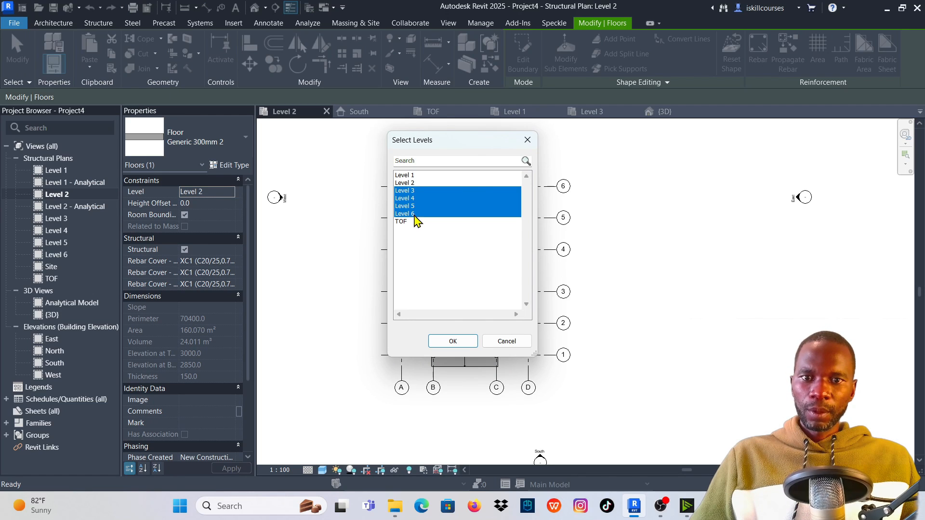
pyautogui.click(452, 341)
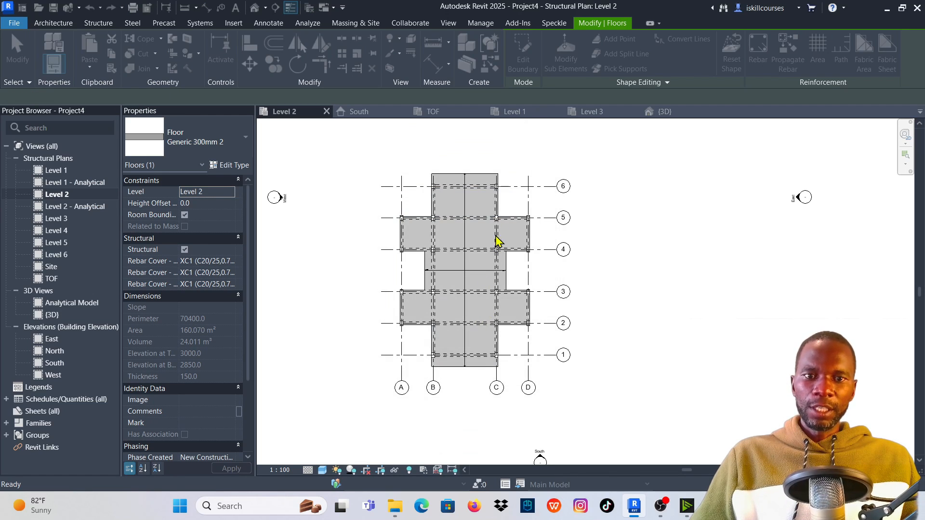
# Check the pasted slabs in 3D, then open the Level 6 floor's boundary sketch for editing in the Level 6 structural plan.
pyautogui.click(664, 112)
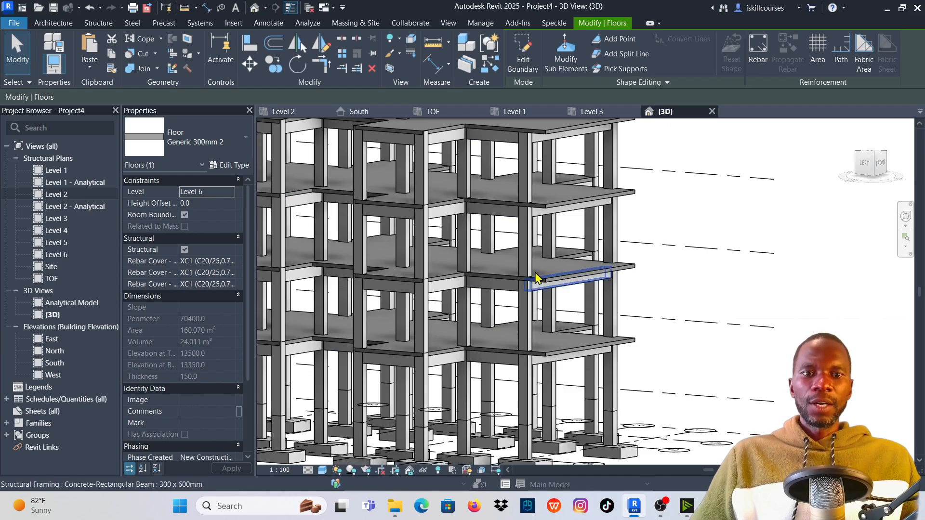
pyautogui.scroll(-4, 605, 201)
pyautogui.keyDown('shift'); pyautogui.moveTo(605, 200); pyautogui.dragTo(613, 244, button='middle'); pyautogui.keyUp('shift')
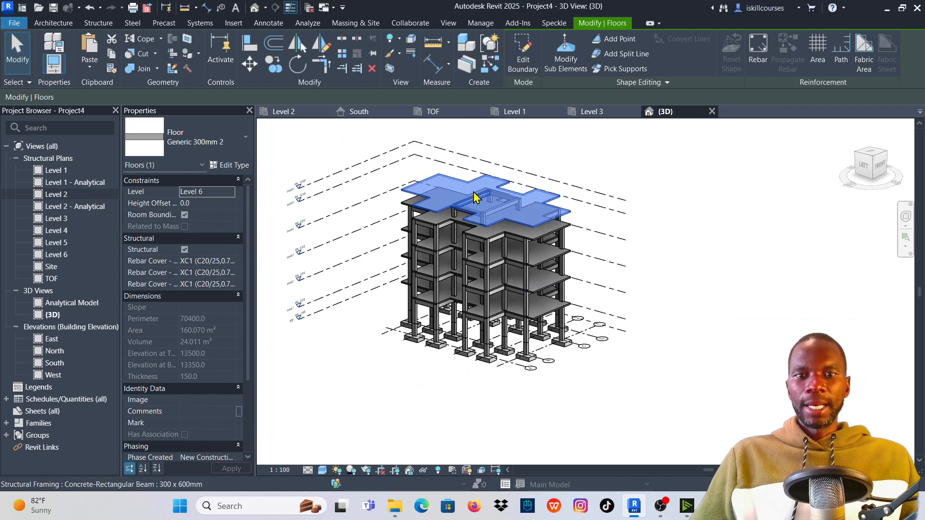
pyautogui.scroll(5, 491, 195)
pyautogui.scroll(-3, 404, 208)
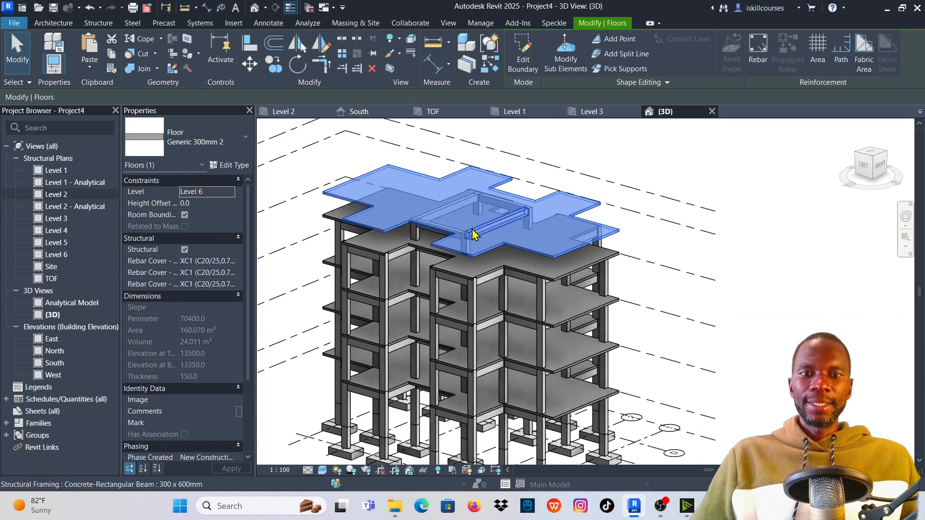
pyautogui.click(524, 54)
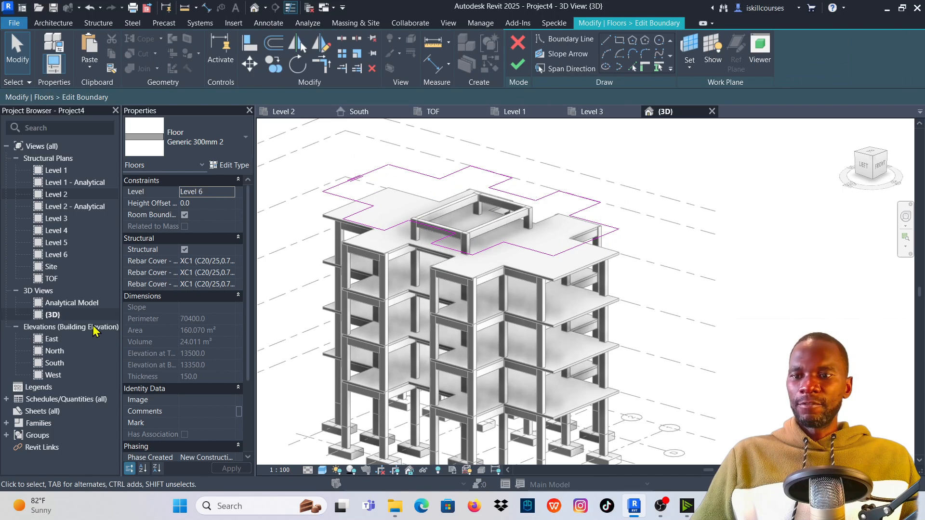
pyautogui.doubleClick(62, 256)
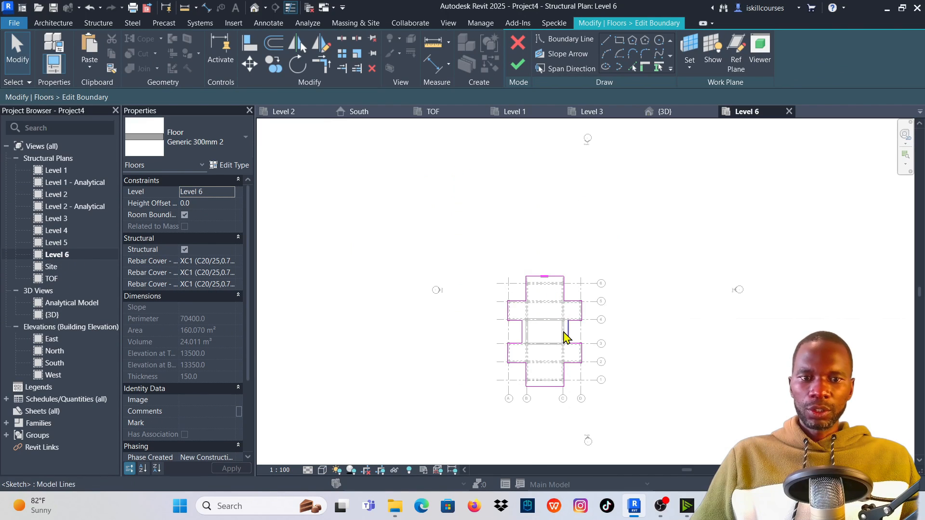
pyautogui.scroll(4, 564, 335)
pyautogui.scroll(-2, 462, 274)
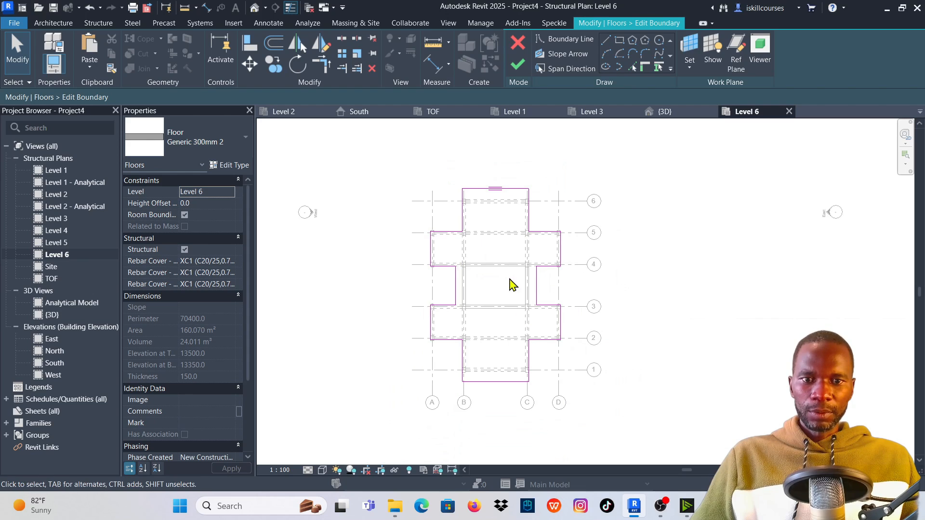
# Delete all boundary lines of the Level 6 floor except the two between grids 3 and 4 outside grids B and C.
pyautogui.scroll(2, 511, 284)
pyautogui.scroll(-2, 456, 291)
pyautogui.moveTo(375, 161); pyautogui.dragTo(583, 289)
pyautogui.press('Delete')
pyautogui.scroll(-2, 432, 293)
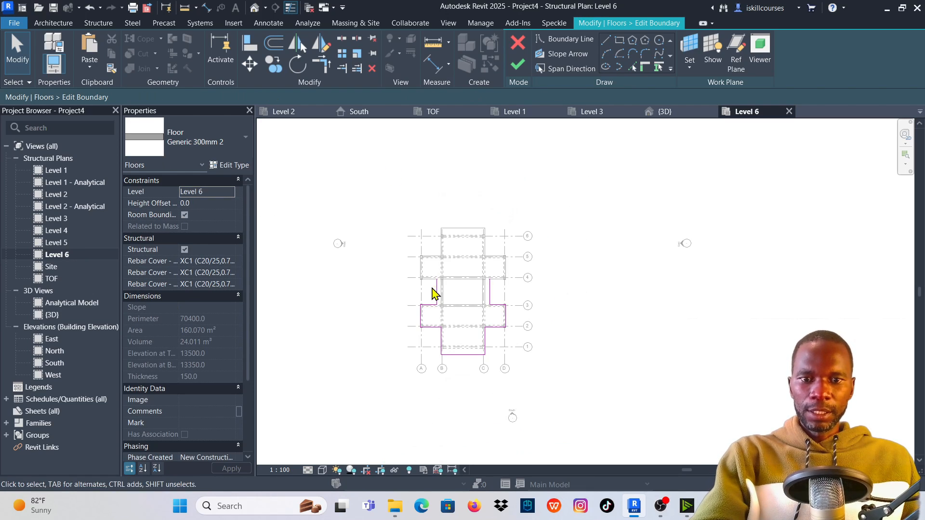
pyautogui.moveTo(388, 299); pyautogui.dragTo(519, 397)
pyautogui.press('Delete')
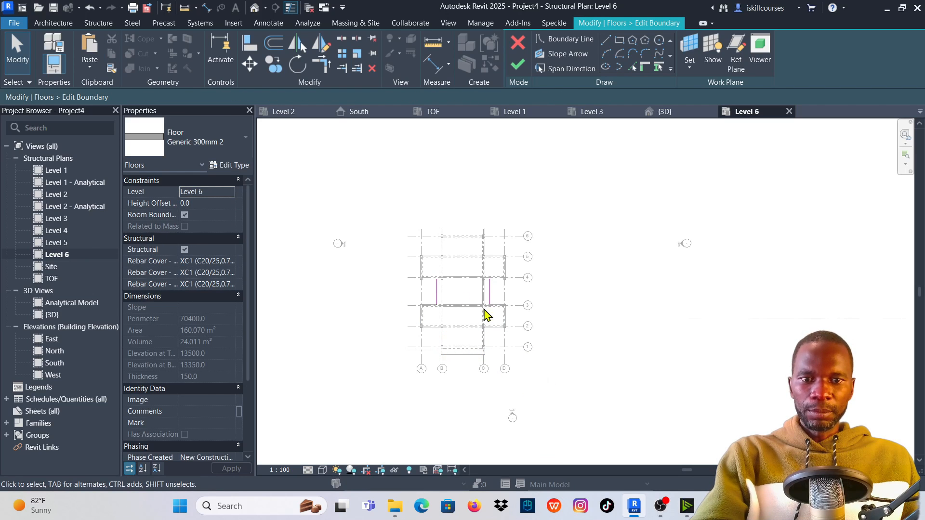
# Draw boundary lines extending the line outside grid C about 1300 mm past grid 3, then across to align with the line outside grid B.
pyautogui.scroll(3, 467, 309)
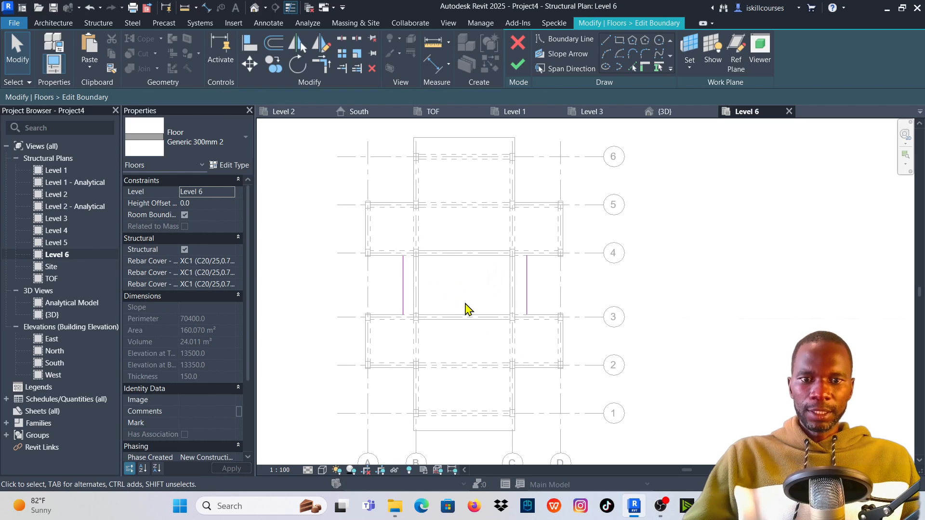
pyautogui.click(607, 42)
pyautogui.scroll(3, 527, 315)
pyautogui.click(532, 302)
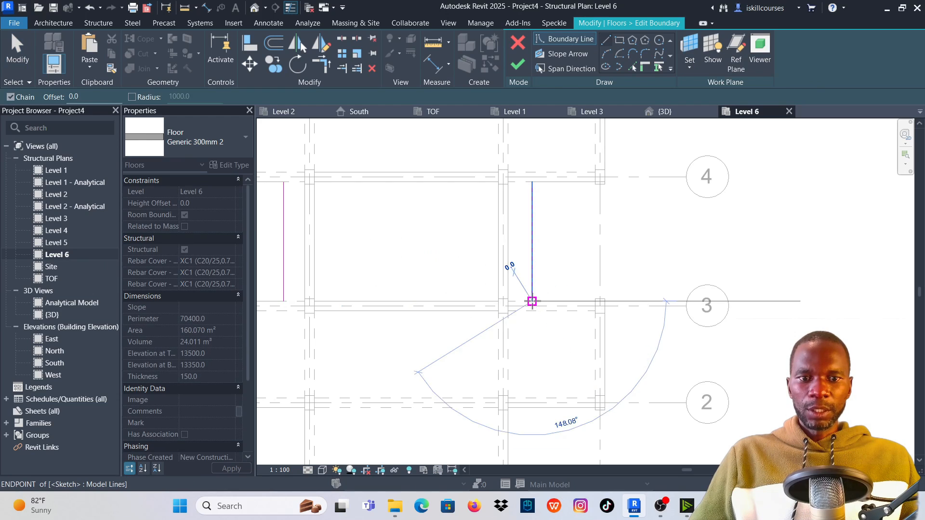
pyautogui.scroll(-3, 532, 313)
pyautogui.click(531, 329)
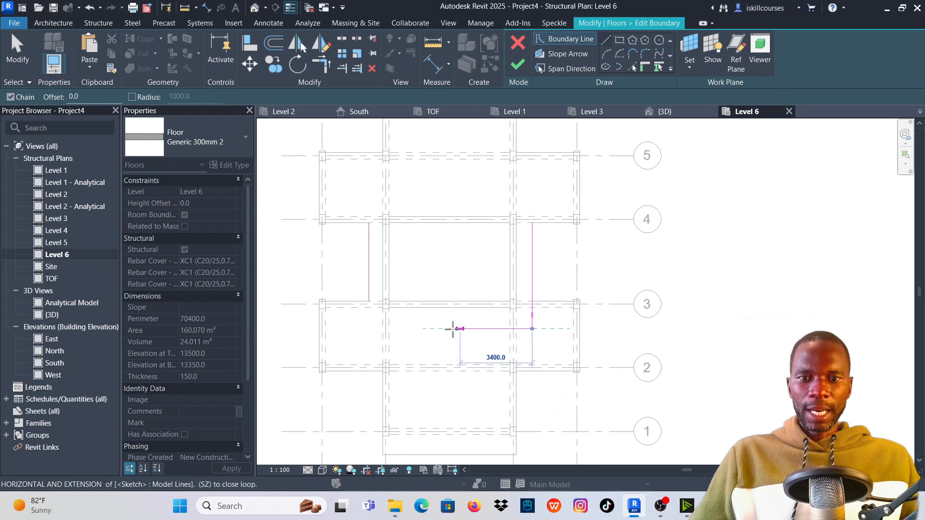
pyautogui.click(368, 329)
pyautogui.press('Escape')
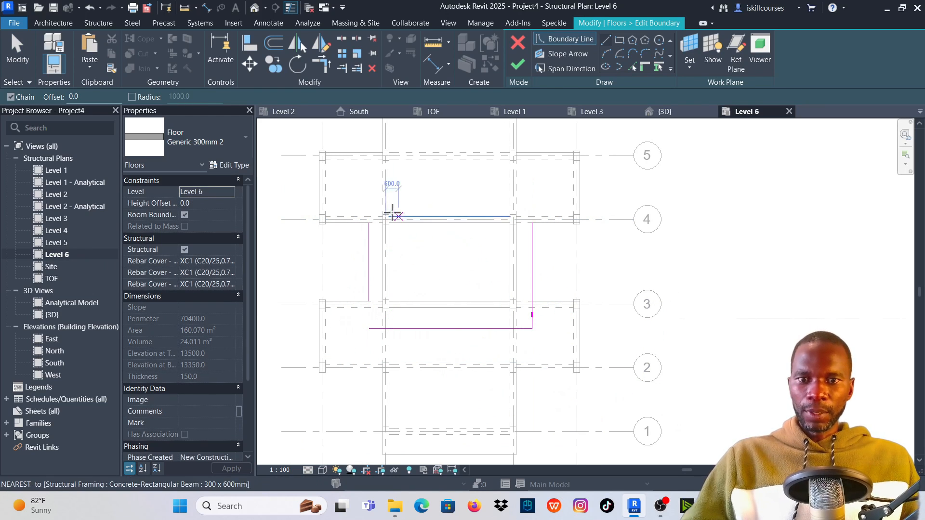
# Draw a horizontal boundary line between grids 4 and 5, spanning between the extensions of the two remaining side lines.
pyautogui.scroll(4, 369, 202)
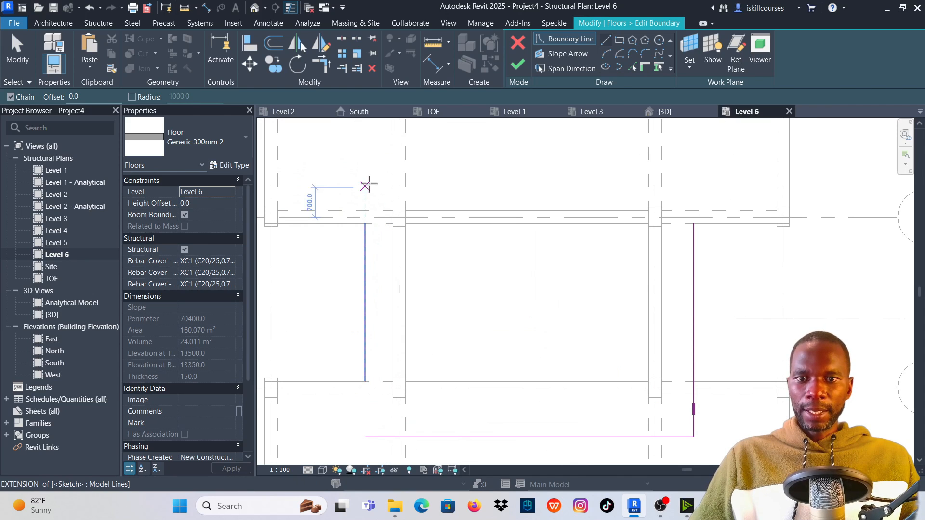
pyautogui.click(365, 174)
pyautogui.scroll(-2, 435, 195)
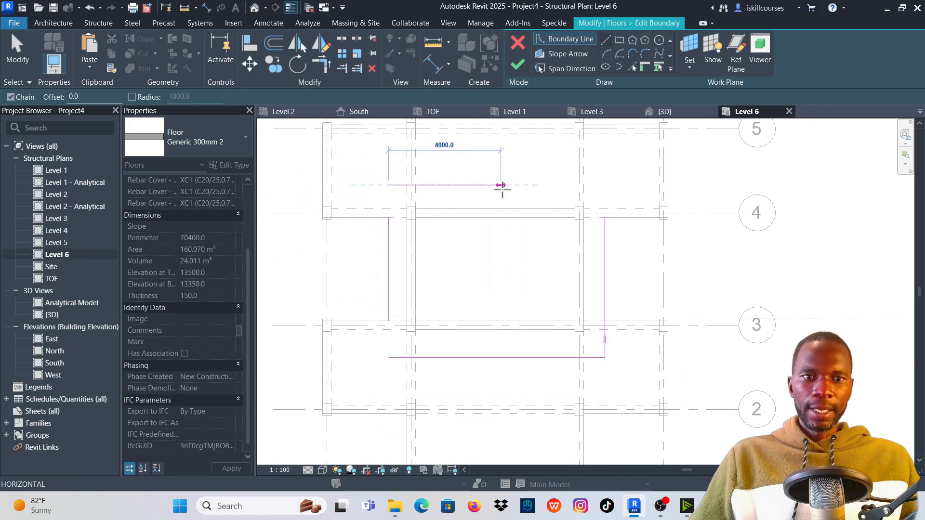
pyautogui.click(604, 185)
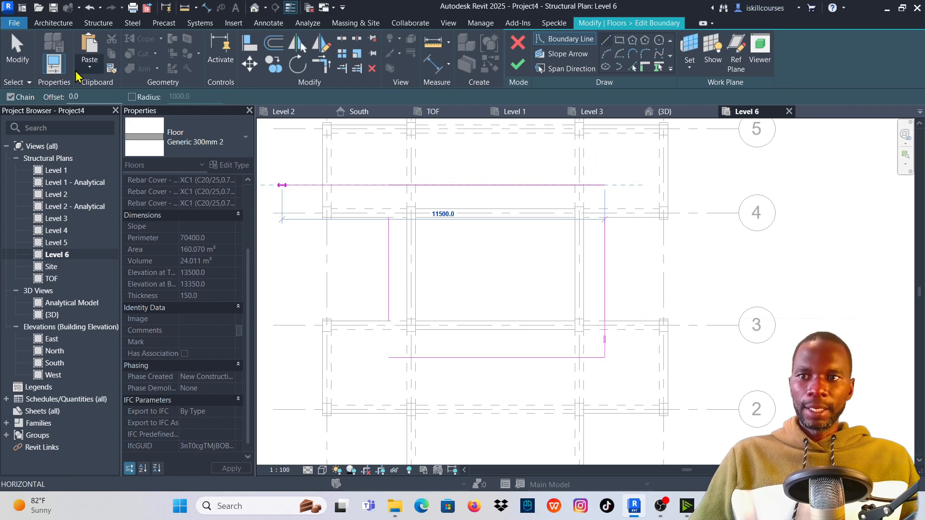
pyautogui.click(19, 51)
# Delete the short extra boundary segment outside grid C, between grid 3 and the horizontal line below it.
pyautogui.scroll(4, 642, 314)
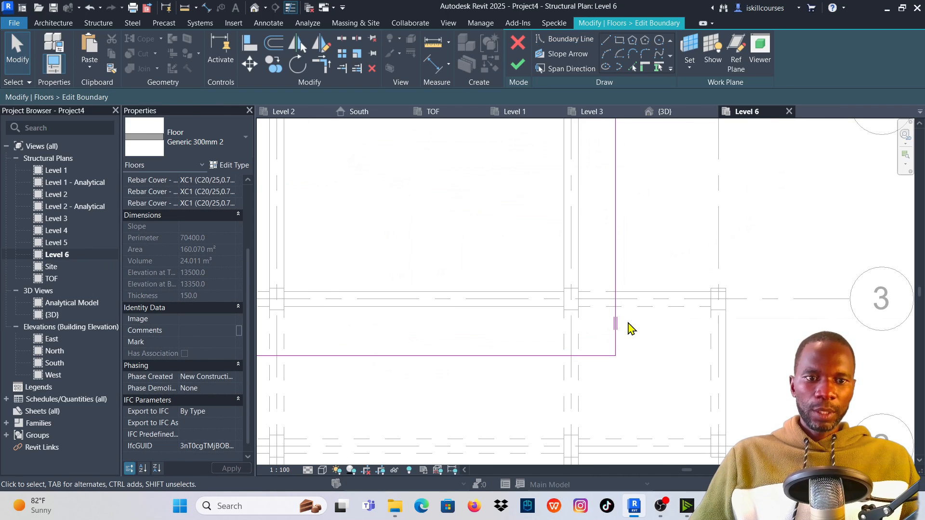
pyautogui.click(621, 329)
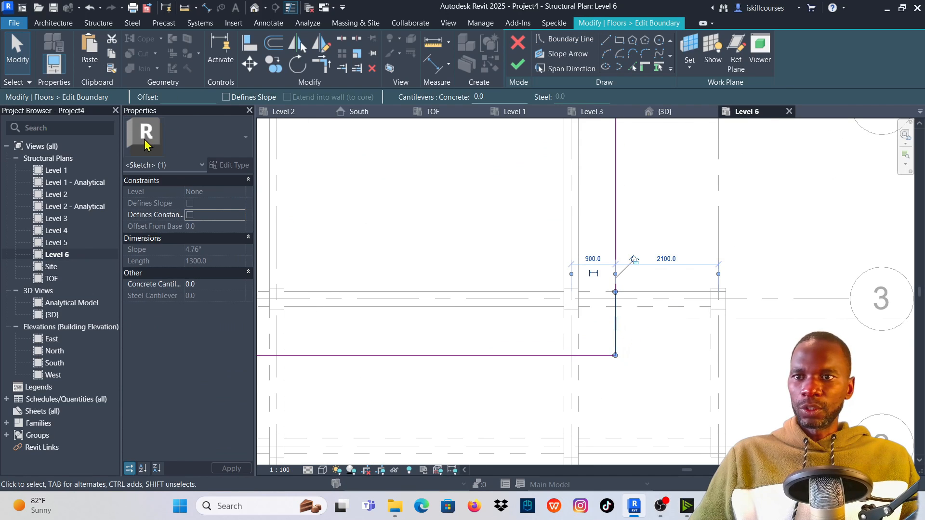
pyautogui.click(372, 68)
pyautogui.scroll(-6, 529, 310)
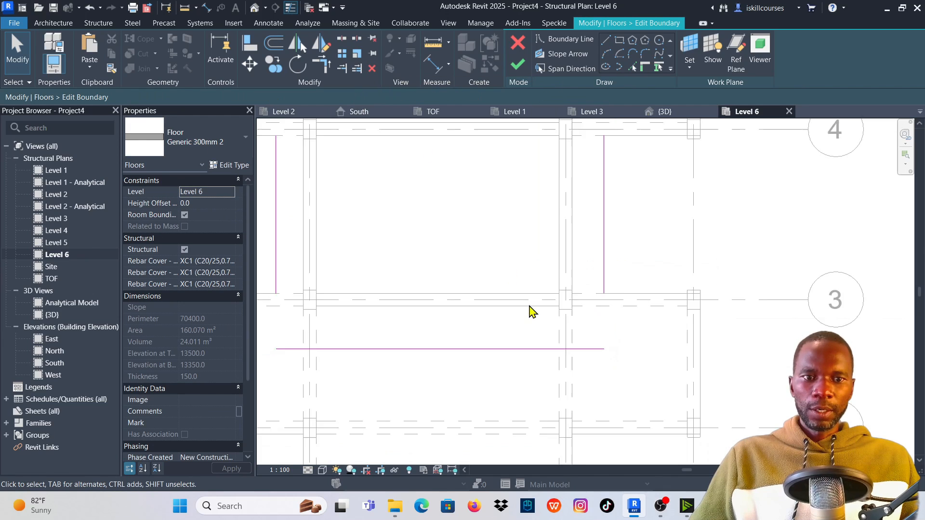
# Trim and extend the four boundary lines to corners, forming a closed rectangle around the bay between grids B–C and 3–4.
pyautogui.scroll(2, 563, 273)
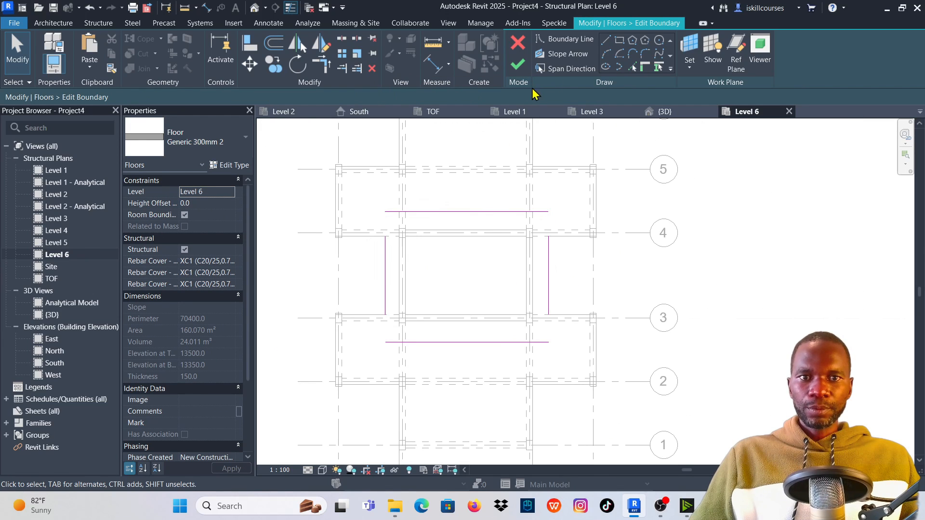
pyautogui.click(321, 65)
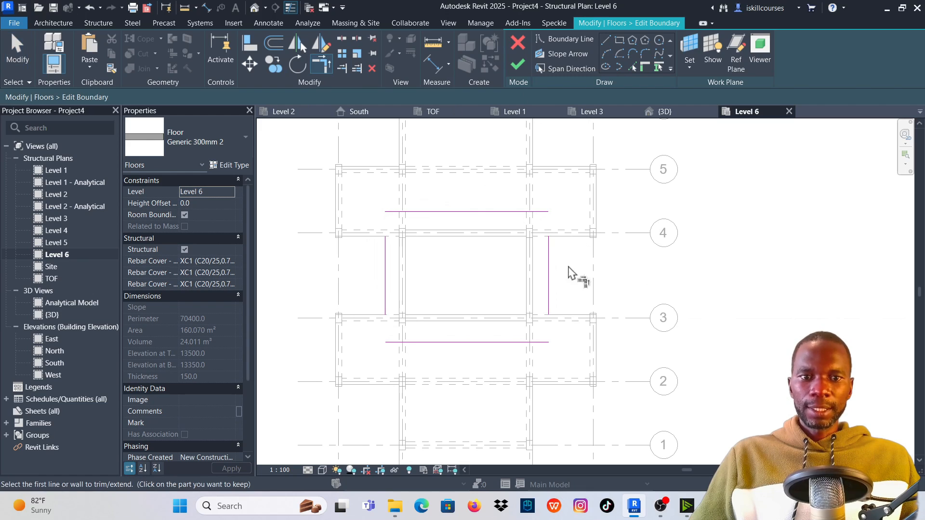
pyautogui.click(549, 265)
pyautogui.click(528, 212)
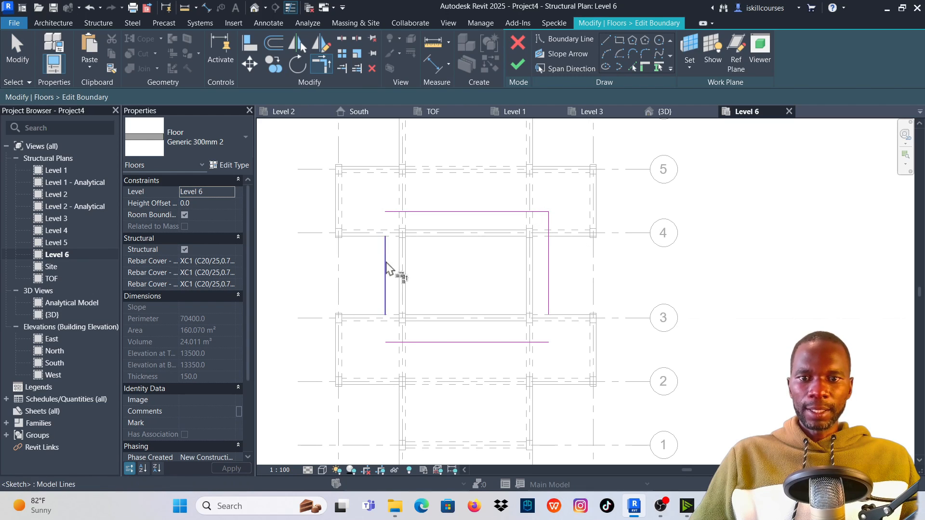
pyautogui.click(385, 270)
pyautogui.click(401, 213)
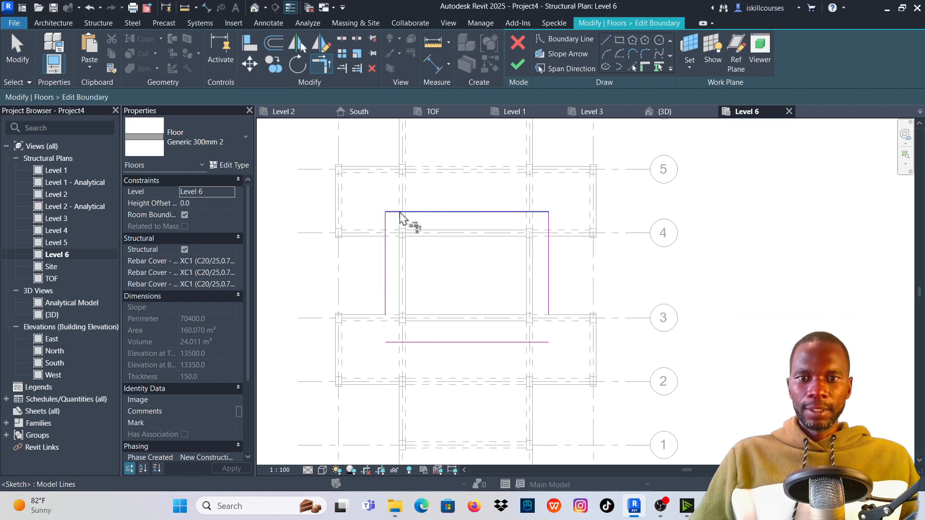
pyautogui.click(413, 342)
pyautogui.click(386, 301)
pyautogui.click(533, 343)
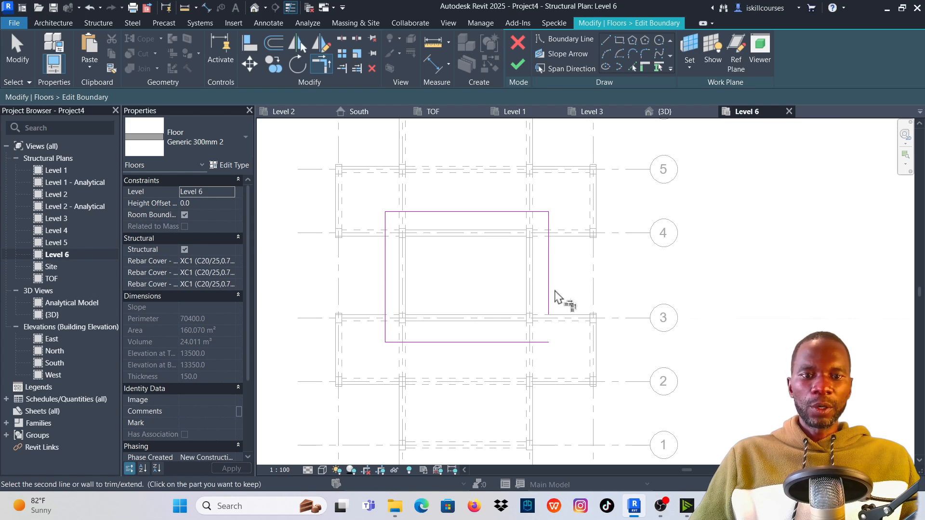
pyautogui.click(549, 296)
pyautogui.scroll(-2, 501, 294)
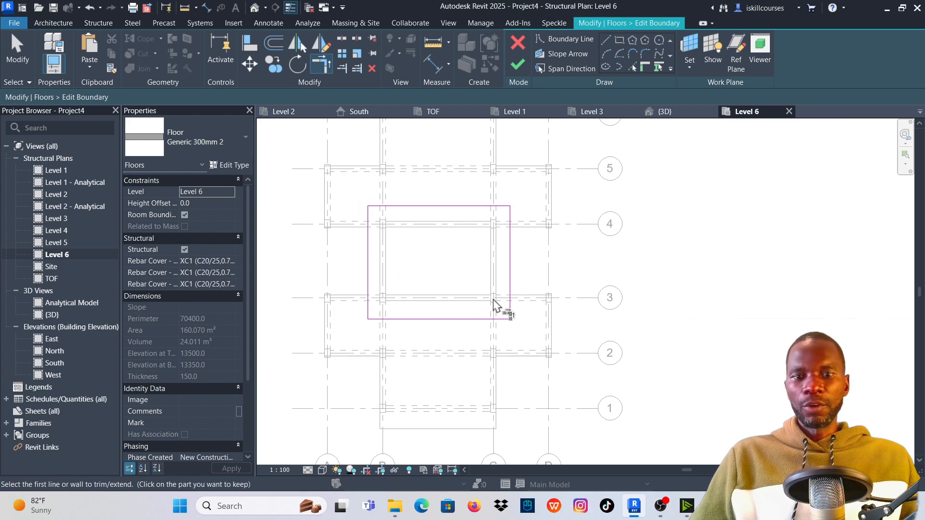
# Assign the floor's span direction to the boundary line between grids 4 and 5 and finish the Level 6 sketch.
pyautogui.click(518, 69)
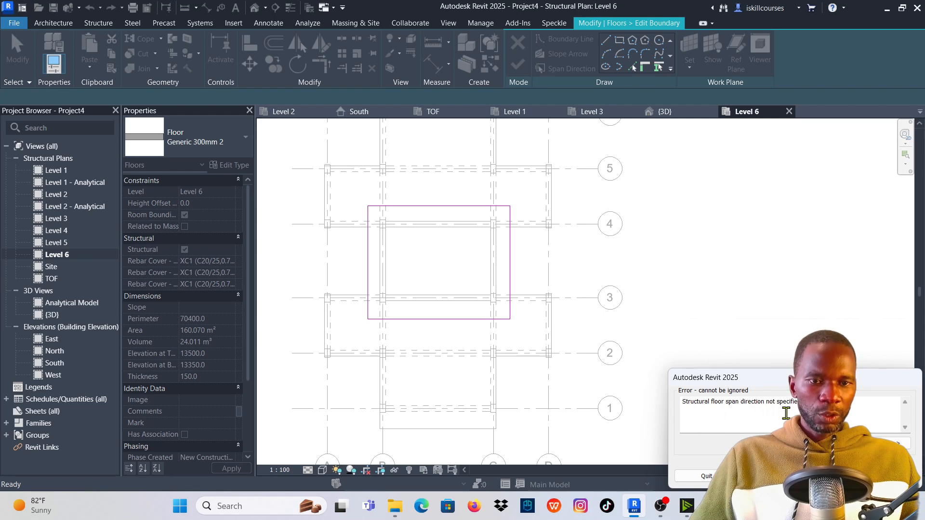
pyautogui.press('Return')
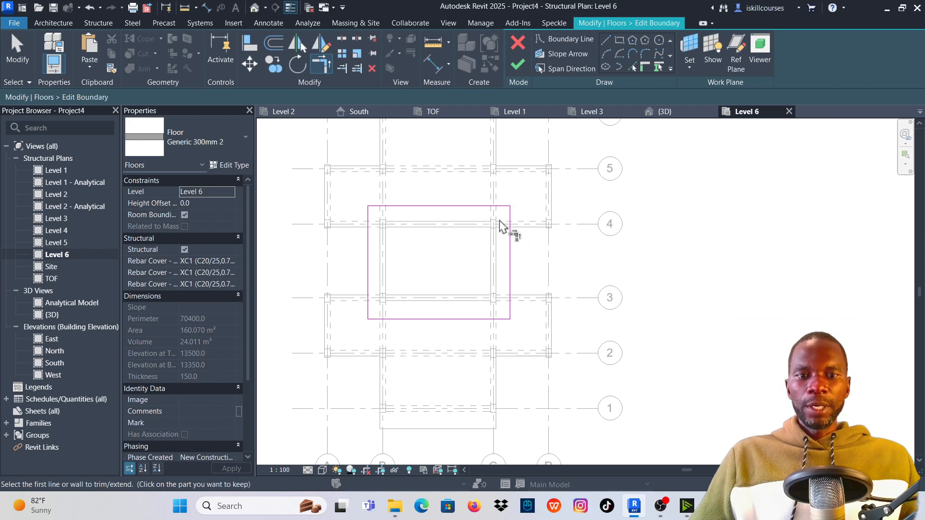
pyautogui.scroll(4, 500, 225)
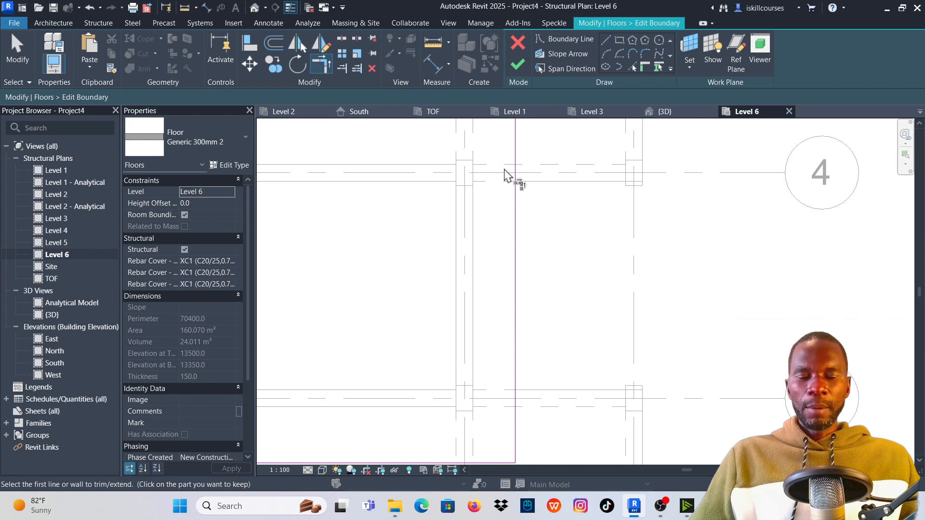
pyautogui.scroll(-5, 496, 293)
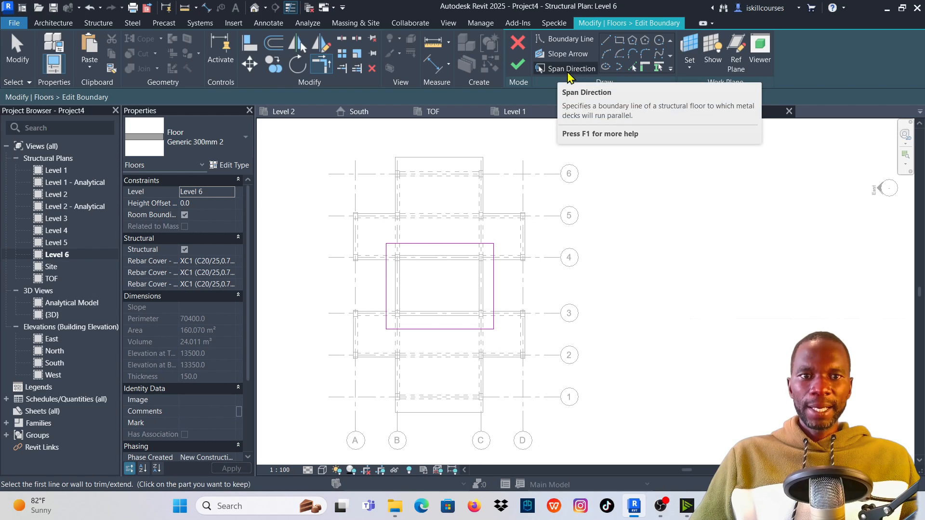
pyautogui.scroll(2, 481, 299)
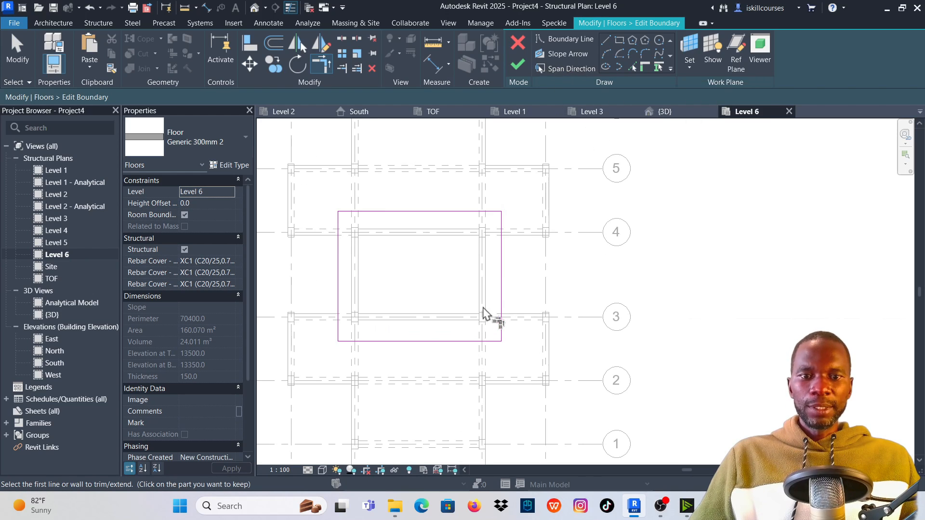
pyautogui.click(564, 68)
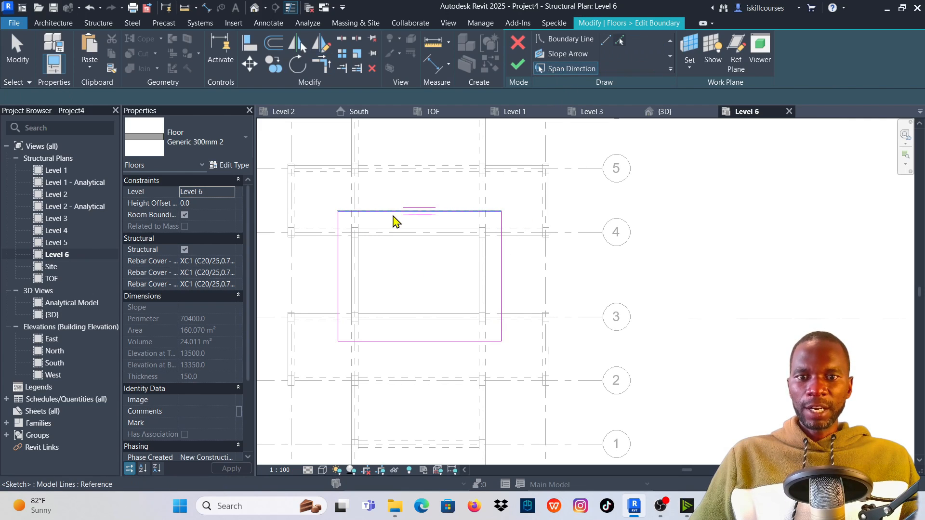
pyautogui.scroll(1, 424, 226)
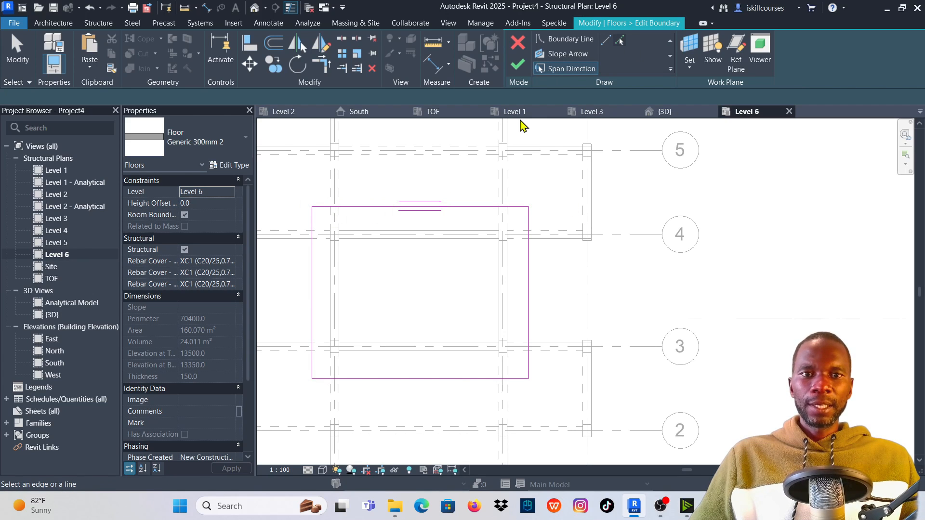
pyautogui.click(519, 68)
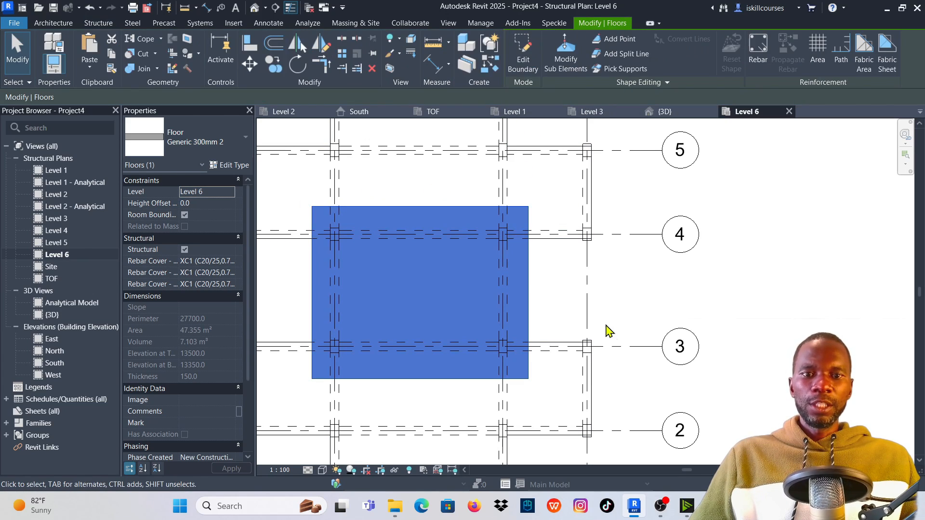
# Examine the reduced Level 6 roof slab and the cantilevered floors below it from several sides in the 3D view.
pyautogui.click(627, 286)
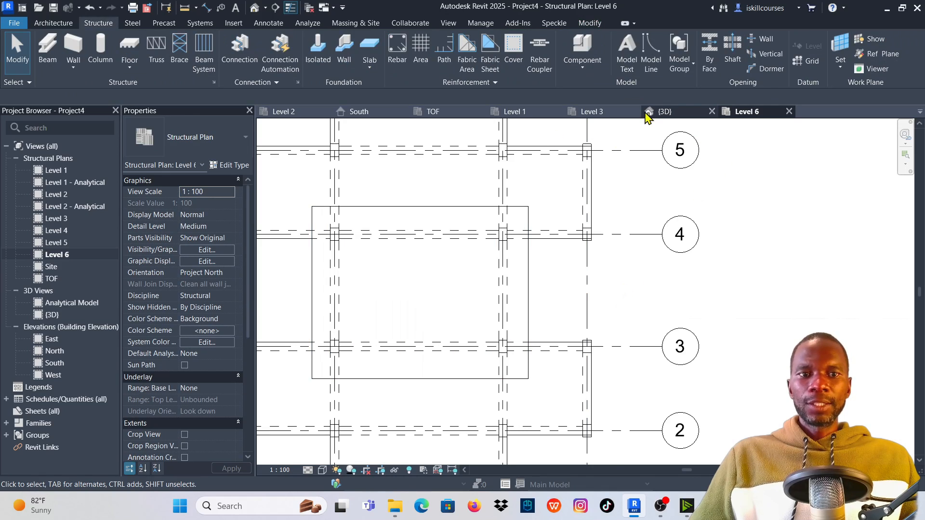
pyautogui.click(664, 112)
pyautogui.scroll(4, 530, 313)
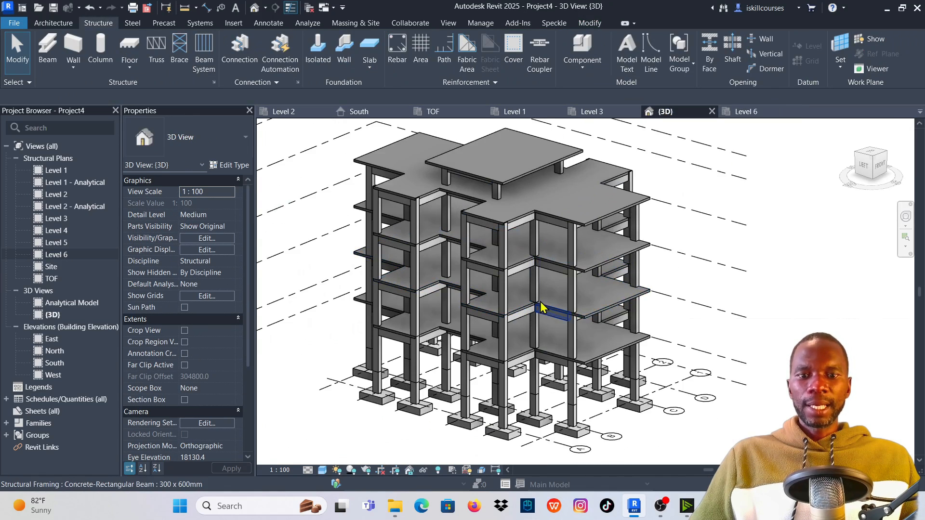
pyautogui.scroll(-1, 520, 268)
pyautogui.keyDown('shift'); pyautogui.moveTo(641, 247); pyautogui.dragTo(634, 302, button='middle'); pyautogui.keyUp('shift')
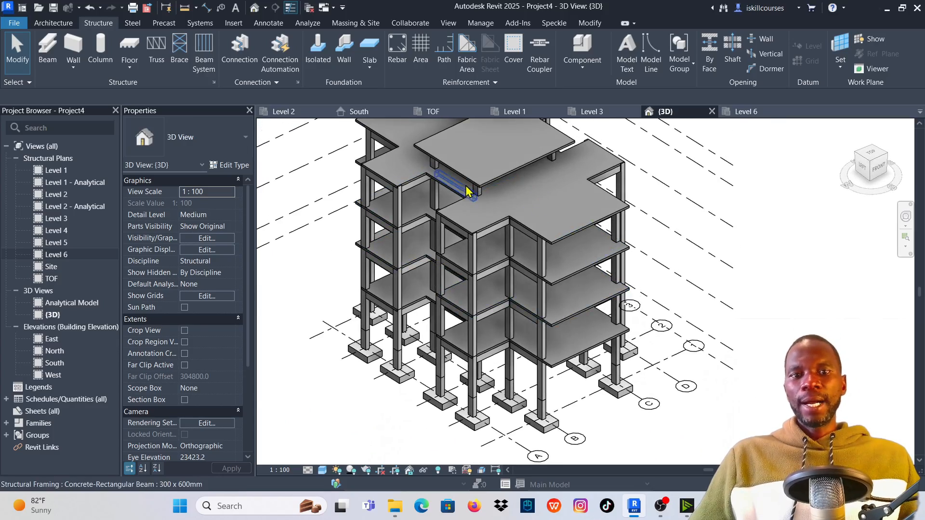
pyautogui.scroll(2, 467, 189)
pyautogui.scroll(-2, 527, 226)
pyautogui.keyDown('shift'); pyautogui.moveTo(544, 231); pyautogui.dragTo(345, 231, button='middle'); pyautogui.keyUp('shift')
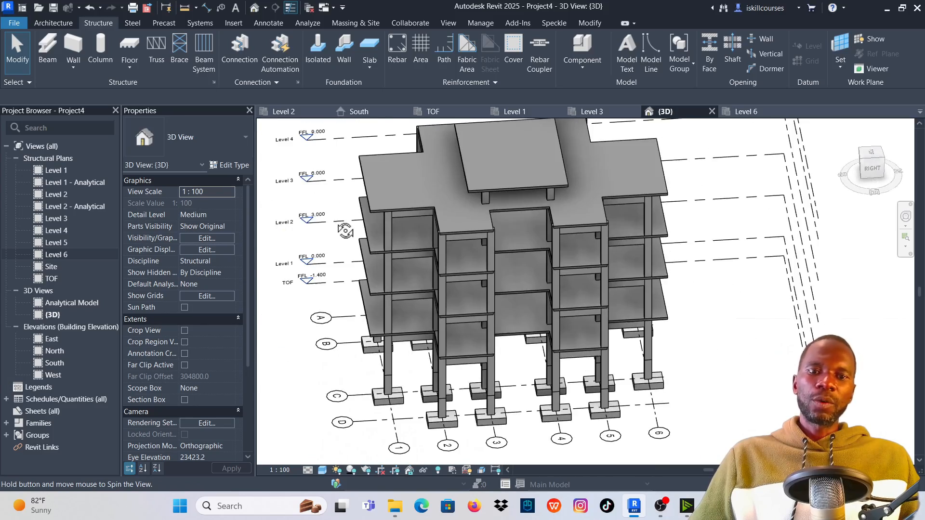
pyautogui.keyDown('shift'); pyautogui.moveTo(635, 227); pyautogui.dragTo(569, 247, button='middle'); pyautogui.keyUp('shift')
pyautogui.scroll(2, 573, 227)
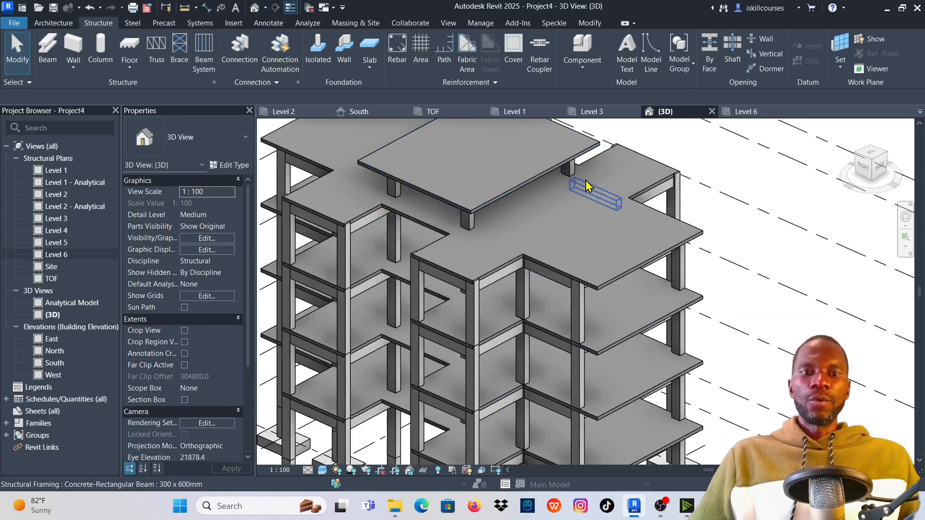